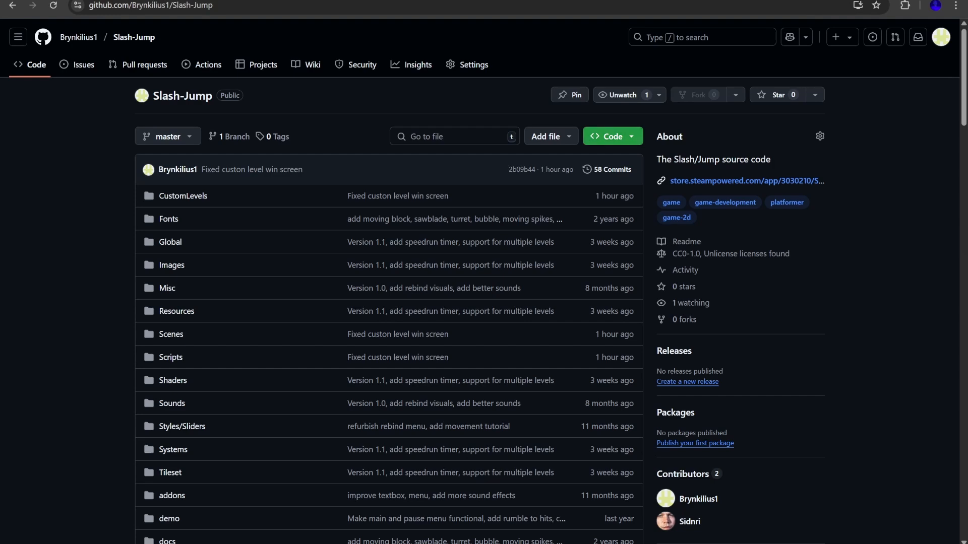
Download the Slash-Jump repository as a ZIP and extract the Slash-Jump-master archive
{"action": "left_click", "coordinate": [613, 136]}
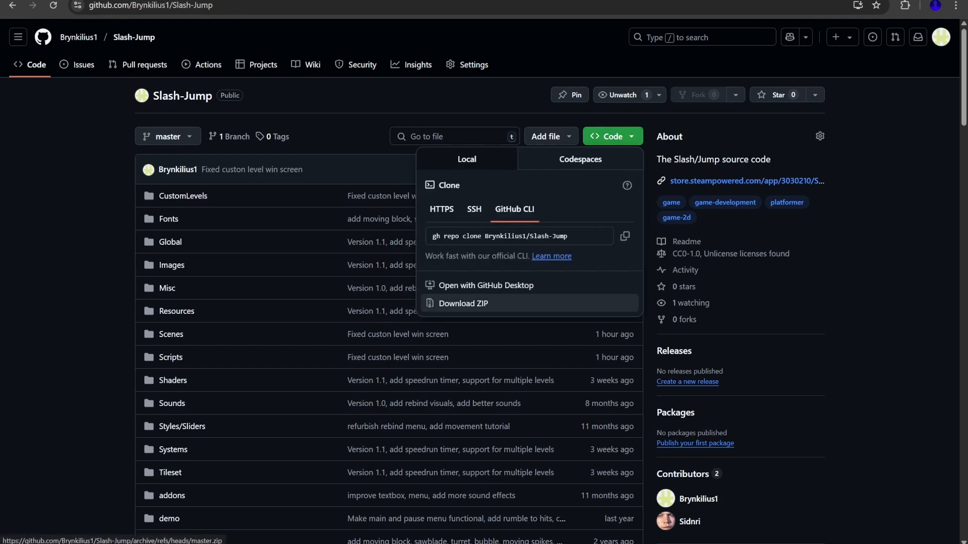
{"action": "left_click", "coordinate": [463, 303]}
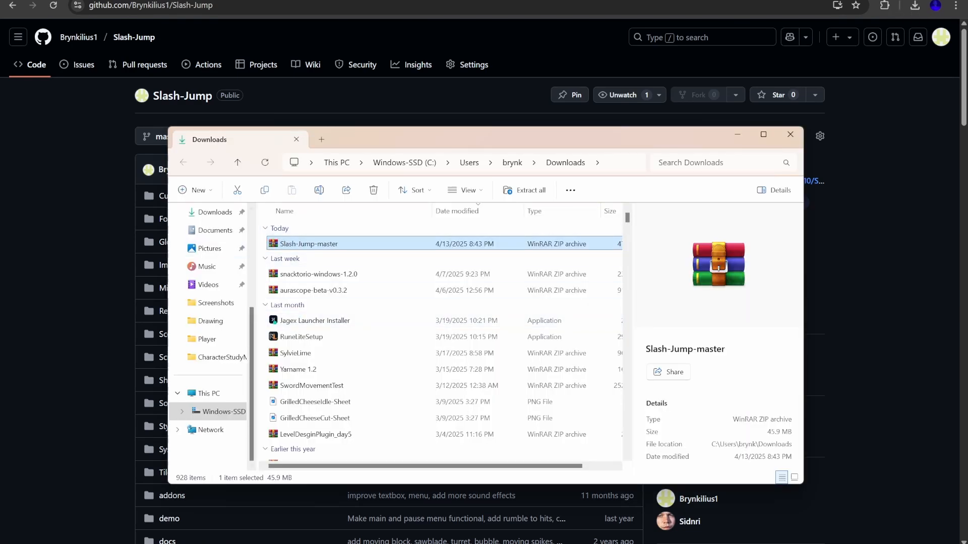
{"action": "double_click", "coordinate": [309, 244]}
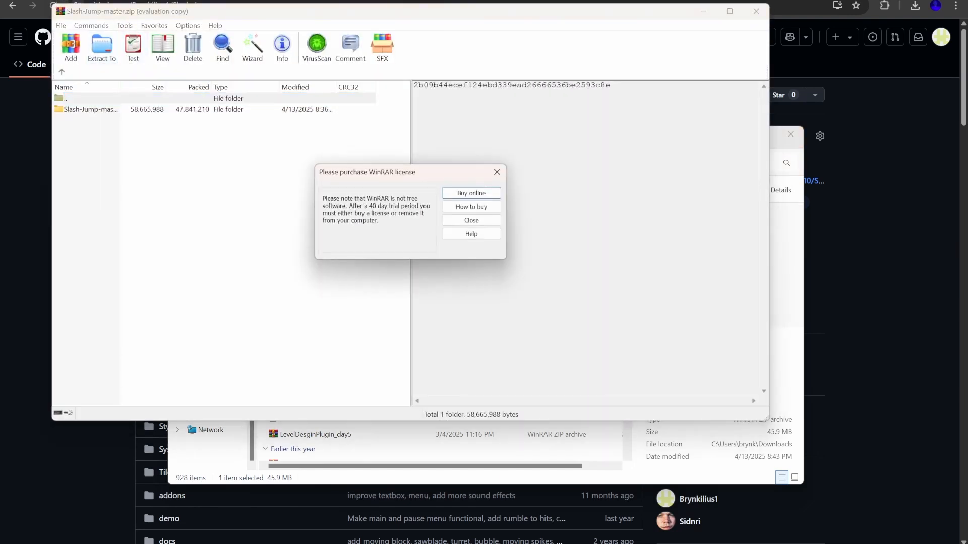
{"action": "left_click", "coordinate": [497, 172]}
{"action": "left_click", "coordinate": [102, 47]}
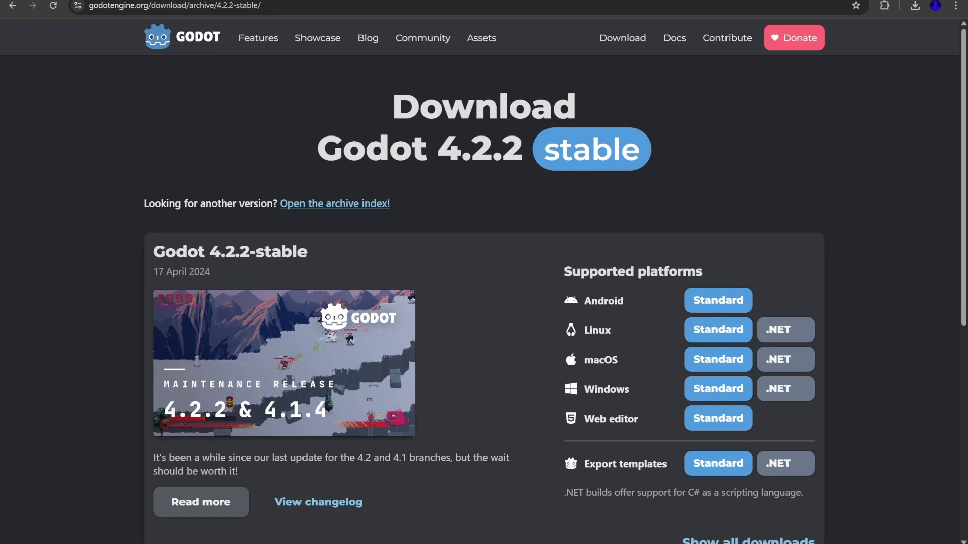
Download the standard Windows build of Godot 4.2.2-stable
{"action": "scroll", "coordinate": [484, 282], "scroll_direction": "down", "scroll_amount": 2}
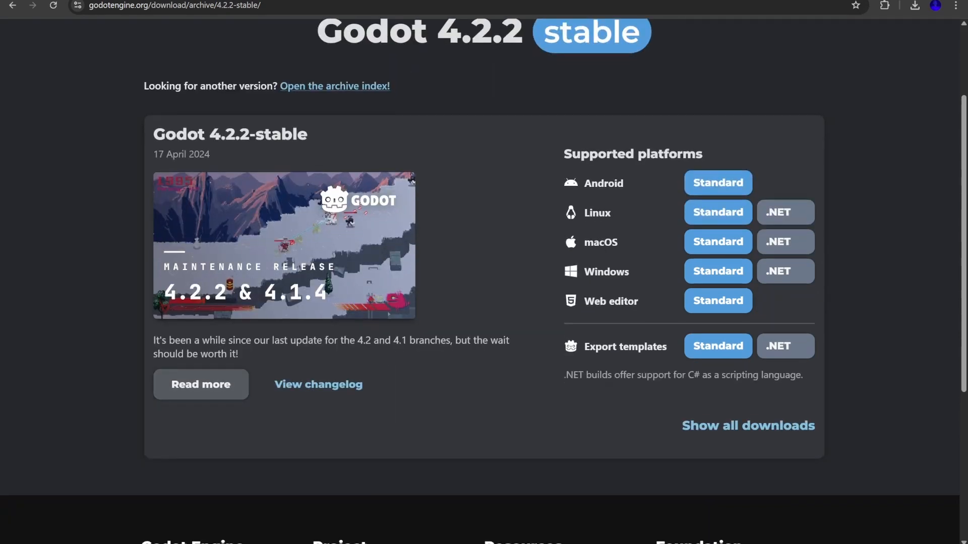
{"action": "scroll", "coordinate": [718, 232], "scroll_direction": "down", "scroll_amount": 1}
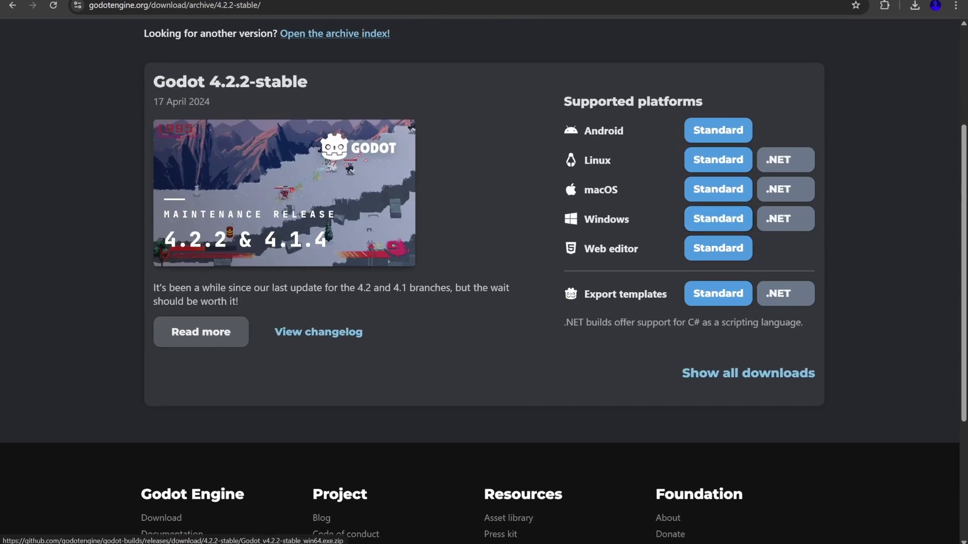
{"action": "left_click", "coordinate": [718, 218]}
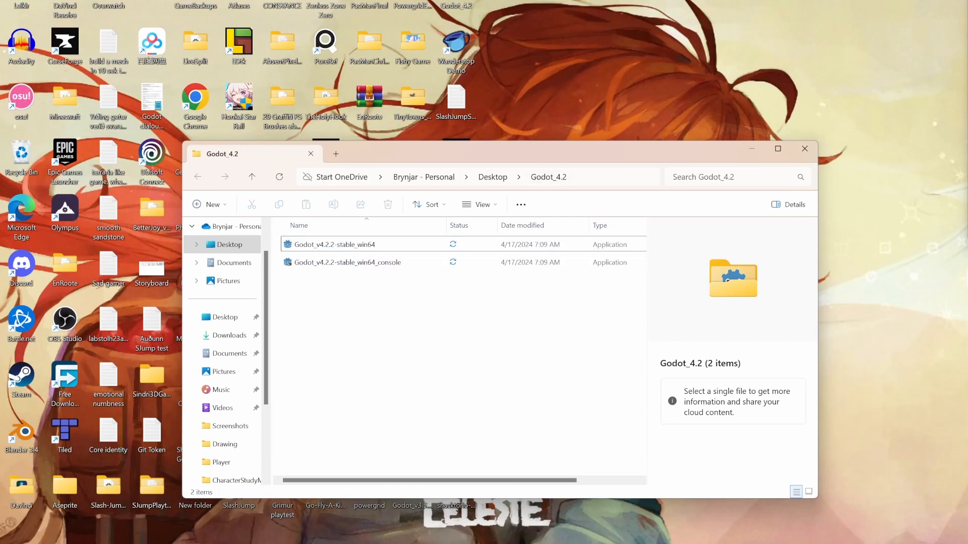
Launch Godot_v4.2.2-stable_win64 and import the Slash-Jump-master folder from the Desktop as a project, opening it for editing
{"action": "double_click", "coordinate": [373, 245]}
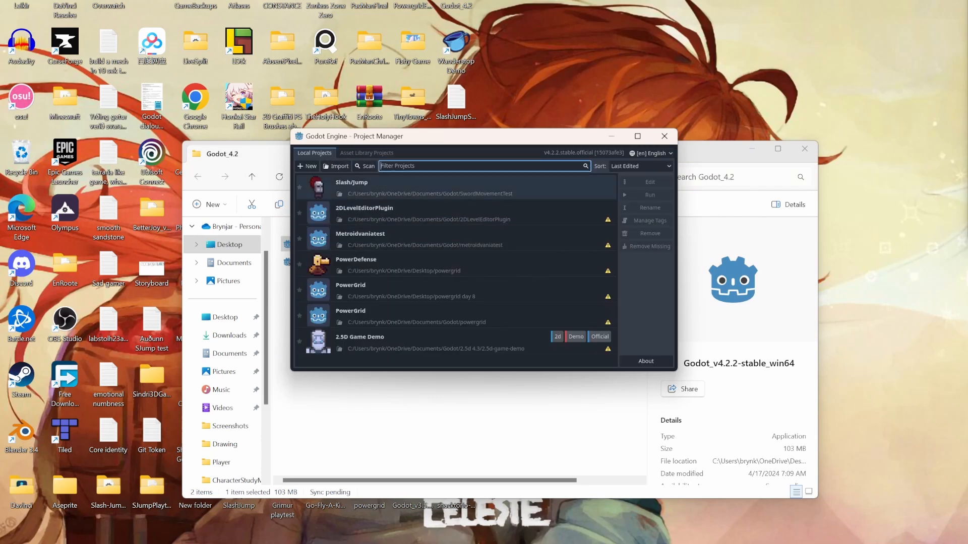
{"action": "left_click", "coordinate": [337, 166]}
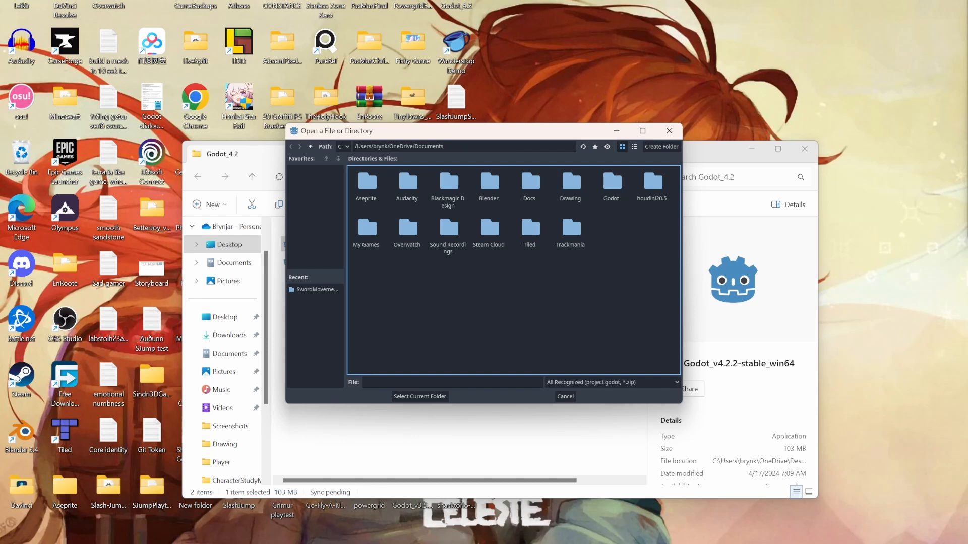
{"action": "left_click", "coordinate": [310, 147]}
{"action": "double_click", "coordinate": [367, 182]}
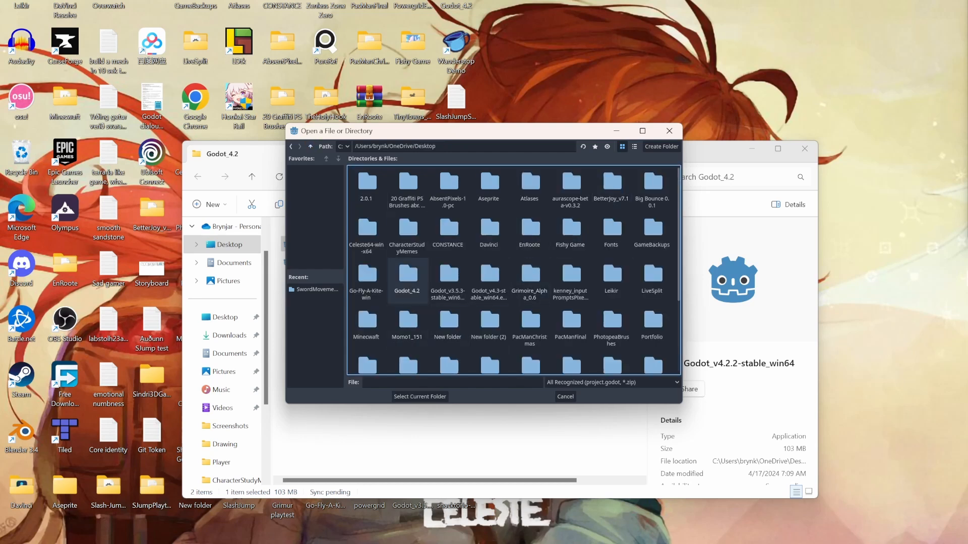
{"action": "scroll", "coordinate": [612, 283], "scroll_direction": "down", "scroll_amount": 2}
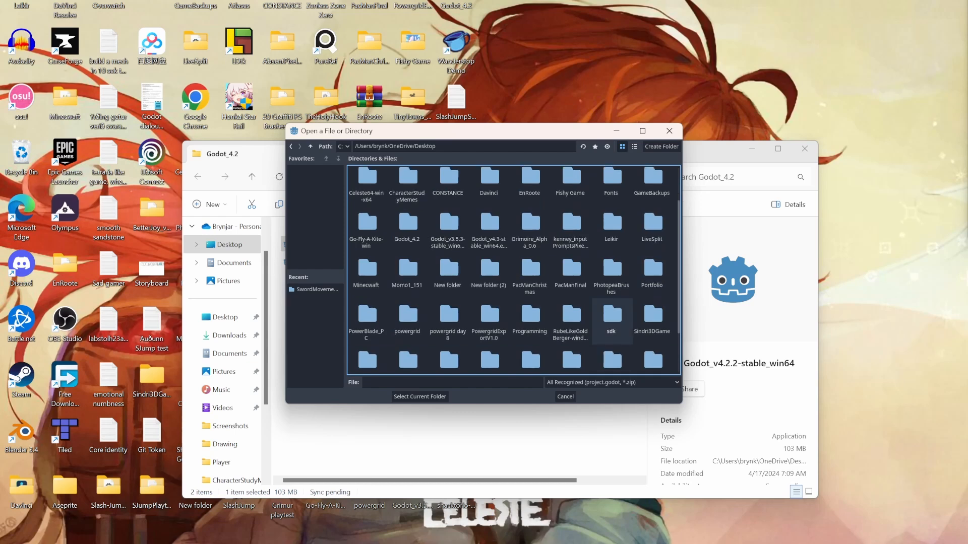
{"action": "scroll", "coordinate": [529, 327], "scroll_direction": "down", "scroll_amount": 1}
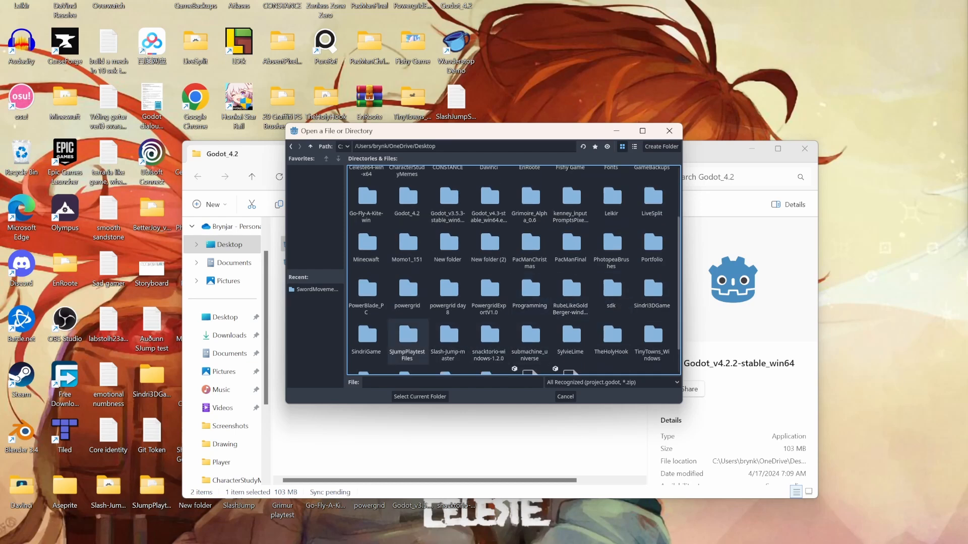
{"action": "left_click", "coordinate": [449, 338]}
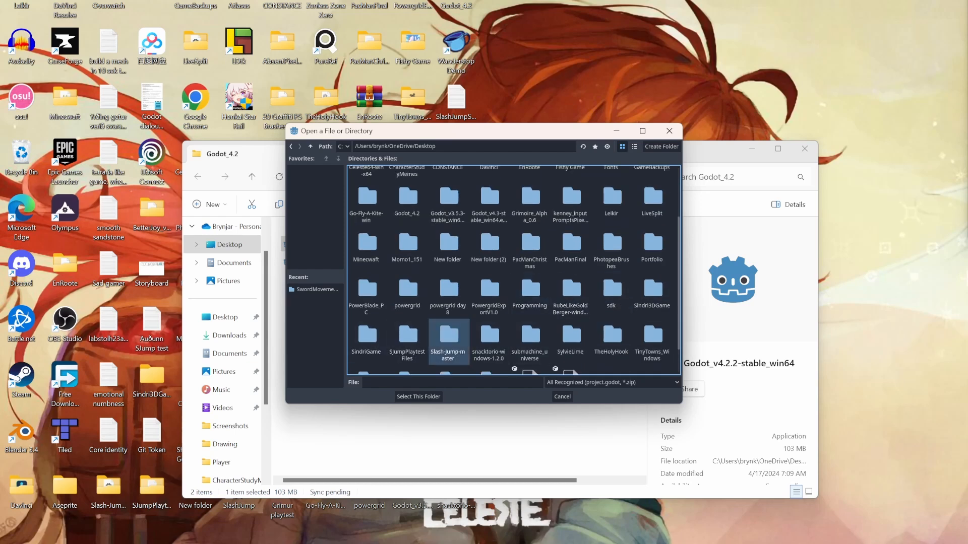
{"action": "left_click", "coordinate": [420, 396]}
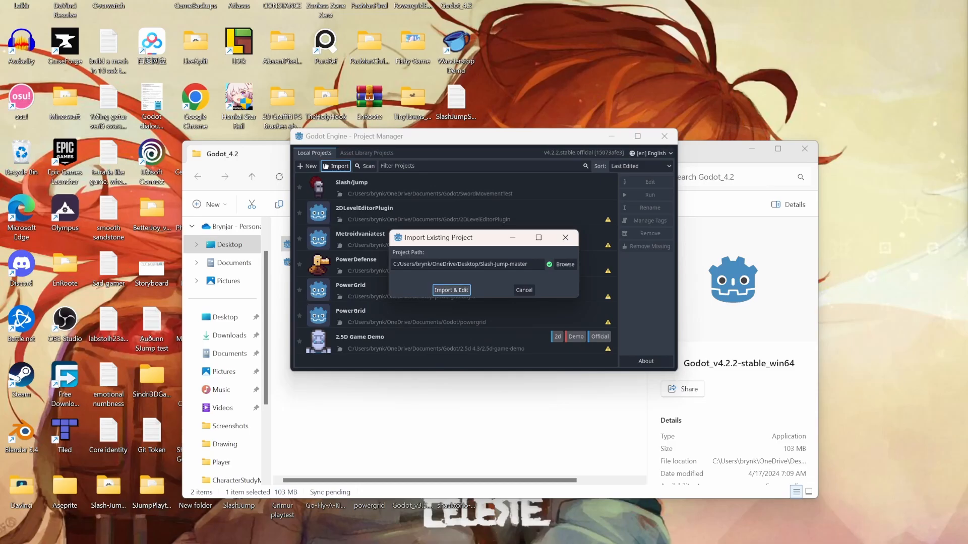
{"action": "left_click", "coordinate": [451, 289]}
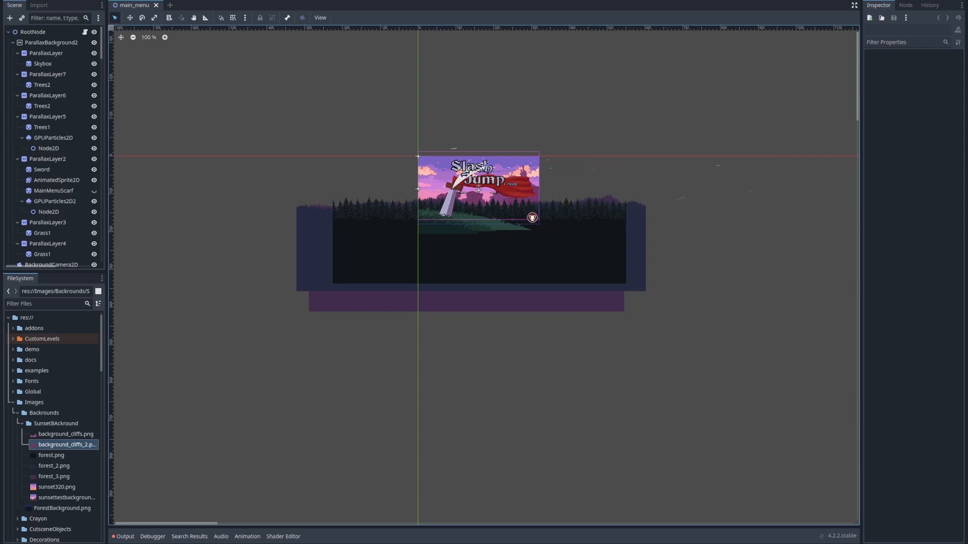
Duplicate _custom_level_base.tscn in the CustomLevels folder under the name Level_1_cool.tscn
{"action": "left_click", "coordinate": [42, 339]}
{"action": "double_click", "coordinate": [42, 338]}
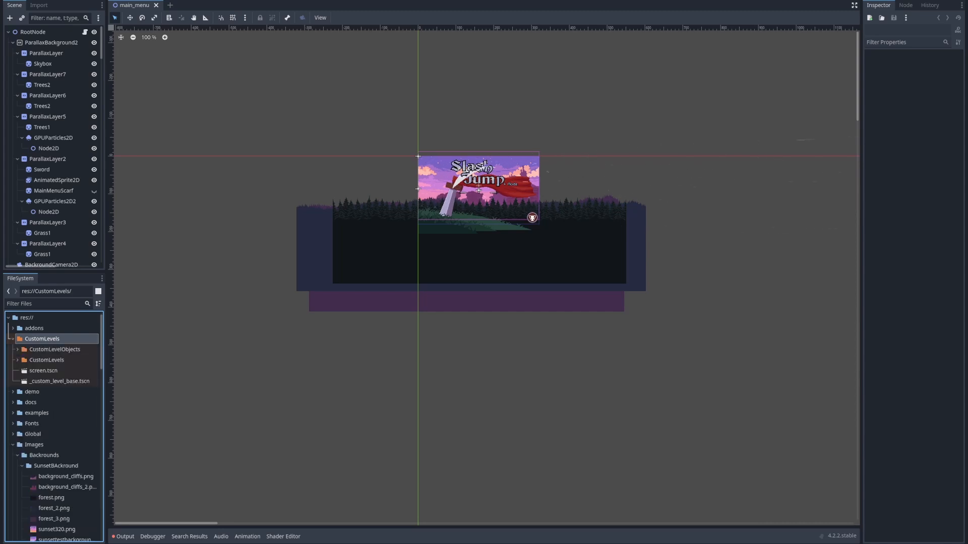
{"action": "left_click", "coordinate": [59, 381]}
{"action": "left_click", "coordinate": [44, 371]}
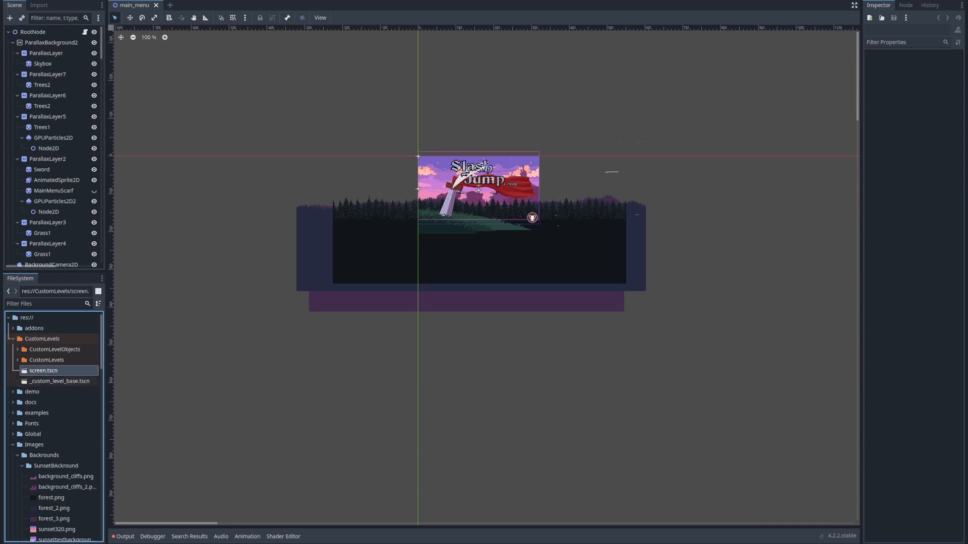
{"action": "left_click", "coordinate": [59, 381]}
{"action": "right_click", "coordinate": [61, 381]}
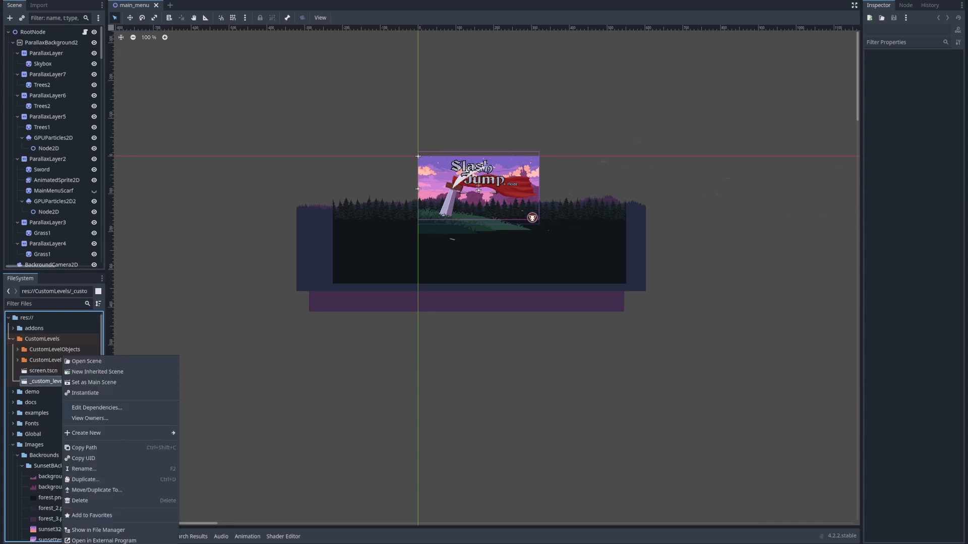
{"action": "left_click", "coordinate": [40, 381]}
{"action": "right_click", "coordinate": [40, 381]}
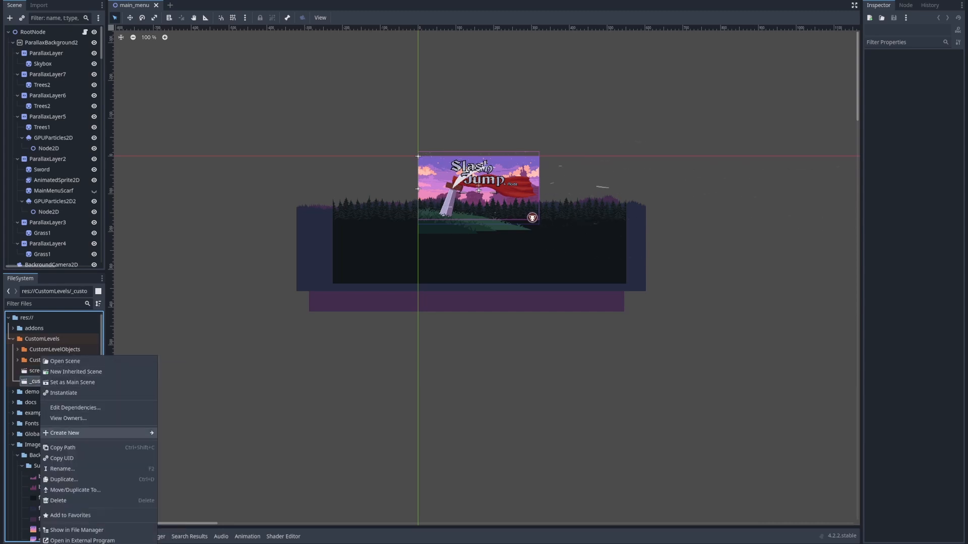
{"action": "left_click", "coordinate": [64, 479]}
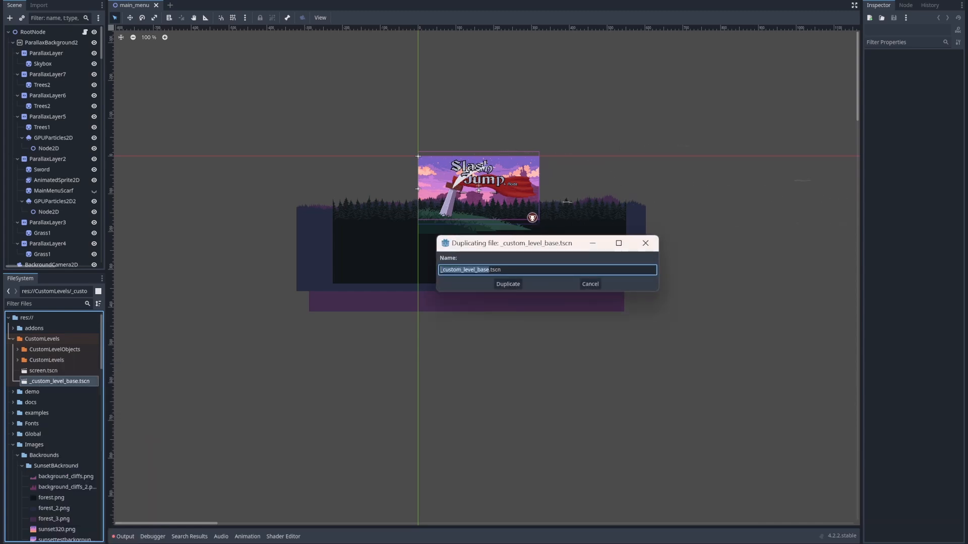
{"action": "type", "text": "Level_1"}
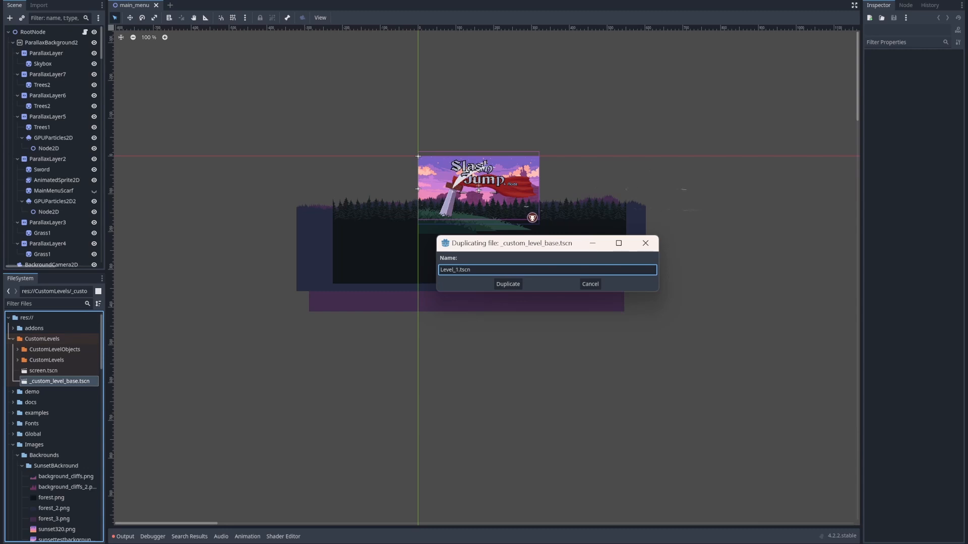
{"action": "type", "text": "_cool"}
{"action": "key", "text": "Return"}
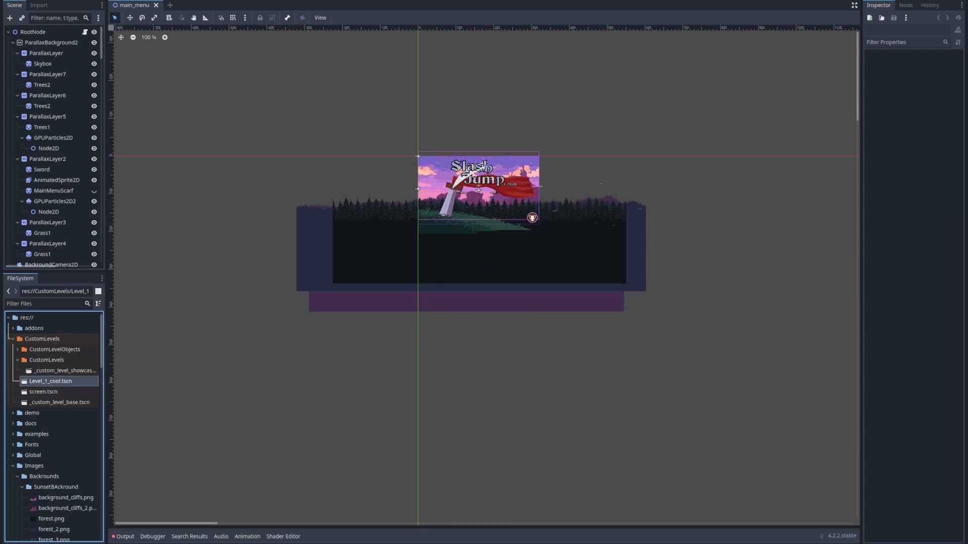
Move Level_1_cool.tscn into the nested CustomLevels subfolder and open it as a scene
{"action": "left_click_drag", "start_coordinate": [50, 381], "coordinate": [48, 360]}
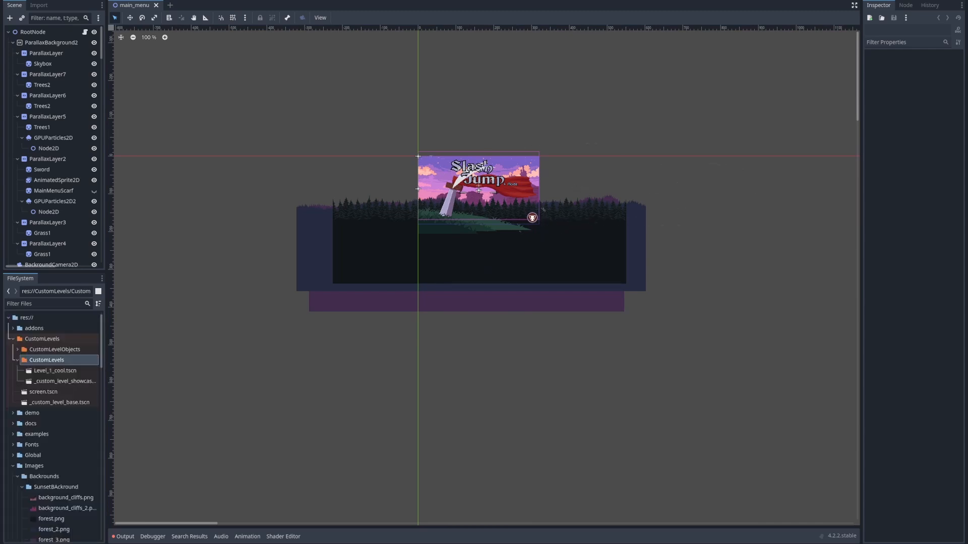
{"action": "left_click", "coordinate": [43, 339]}
{"action": "left_click", "coordinate": [47, 360]}
{"action": "left_click", "coordinate": [35, 329]}
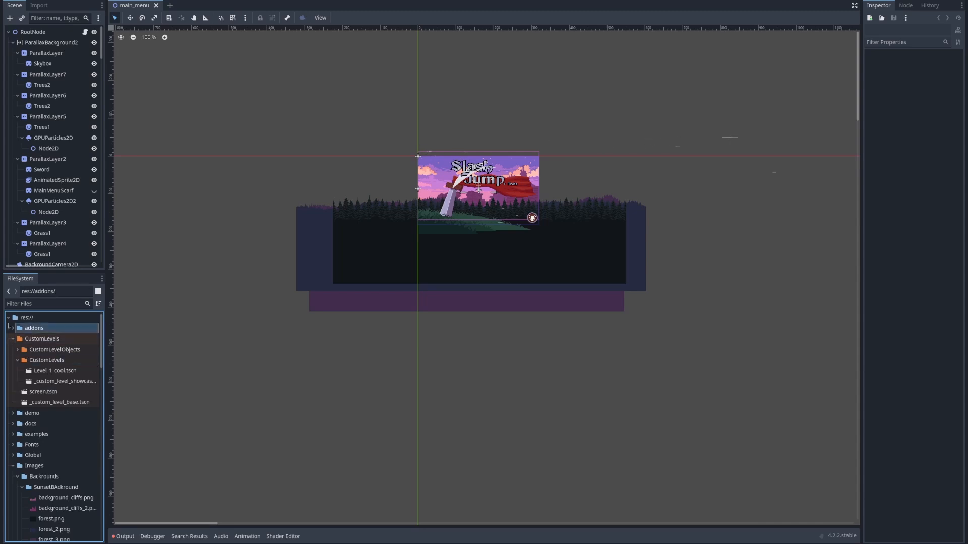
{"action": "left_click", "coordinate": [46, 359]}
{"action": "left_click", "coordinate": [64, 382]}
{"action": "left_click", "coordinate": [55, 371]}
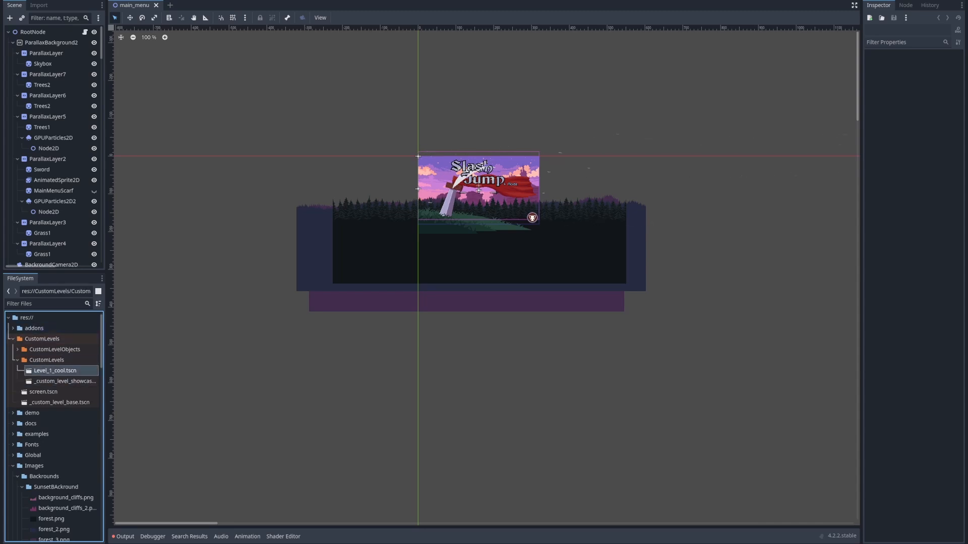
{"action": "double_click", "coordinate": [55, 371]}
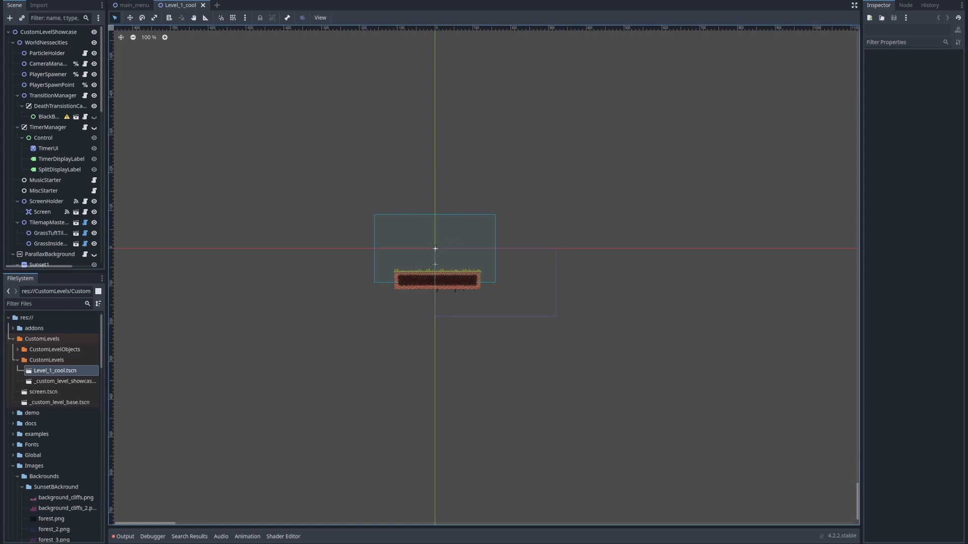
Save the Level_1_cool scene and playtest it by slashing and jumping around the grass platform, returning to the editor when done
{"action": "key", "text": "ctrl+s"}
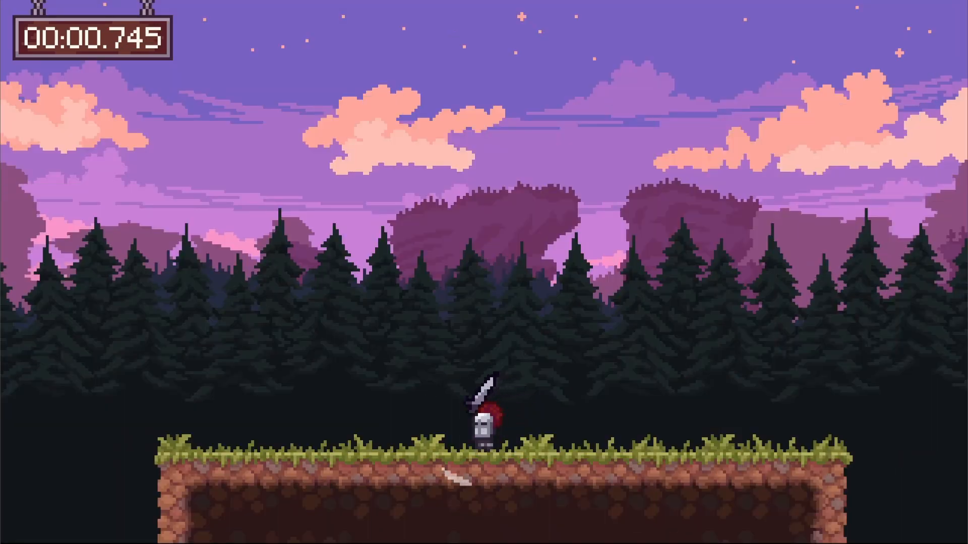
{"action": "left_click", "coordinate": [453, 478]}
{"action": "left_click", "coordinate": [650, 403]}
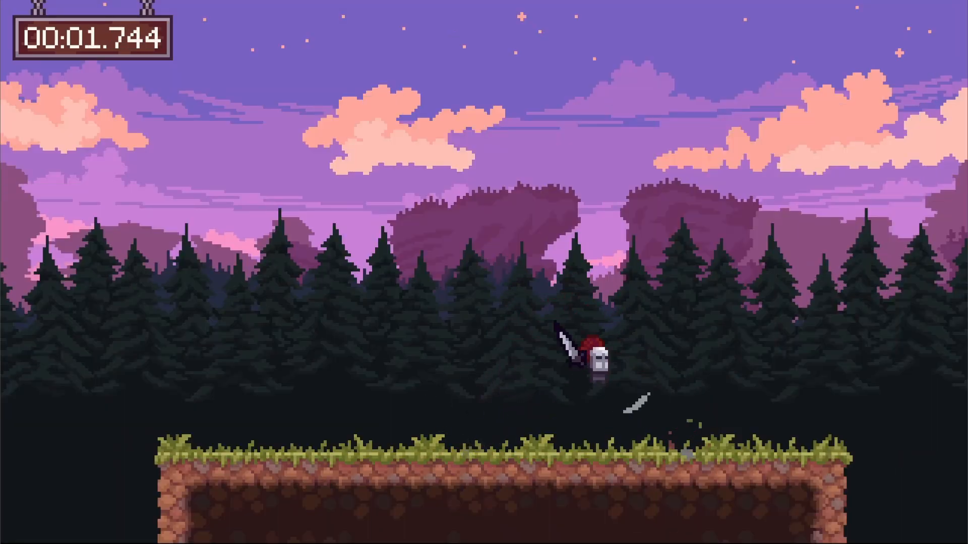
{"action": "left_click", "coordinate": [454, 424]}
{"action": "left_click", "coordinate": [350, 361]}
{"action": "left_click", "coordinate": [369, 421]}
{"action": "left_click", "coordinate": [584, 421]}
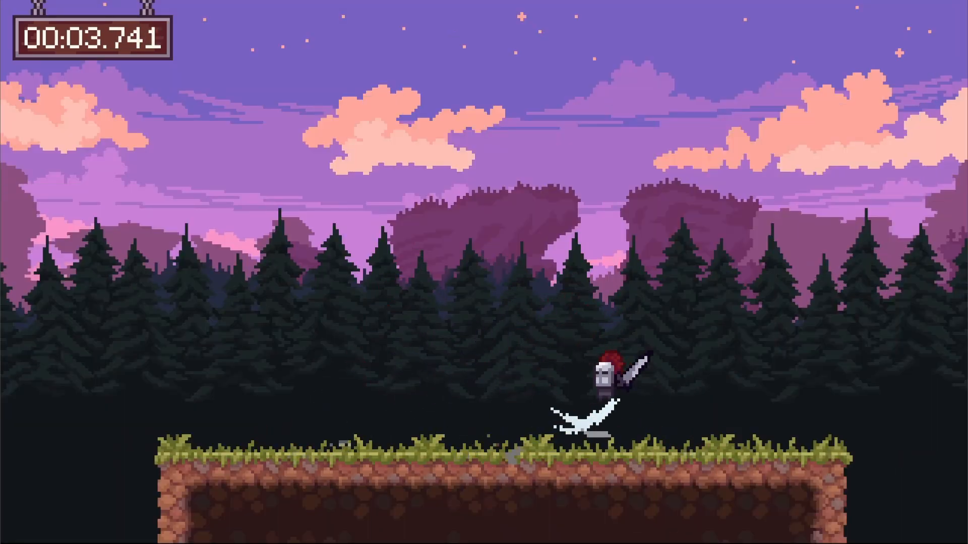
{"action": "left_click", "coordinate": [771, 422]}
{"action": "left_click", "coordinate": [595, 392]}
{"action": "left_click", "coordinate": [353, 267]}
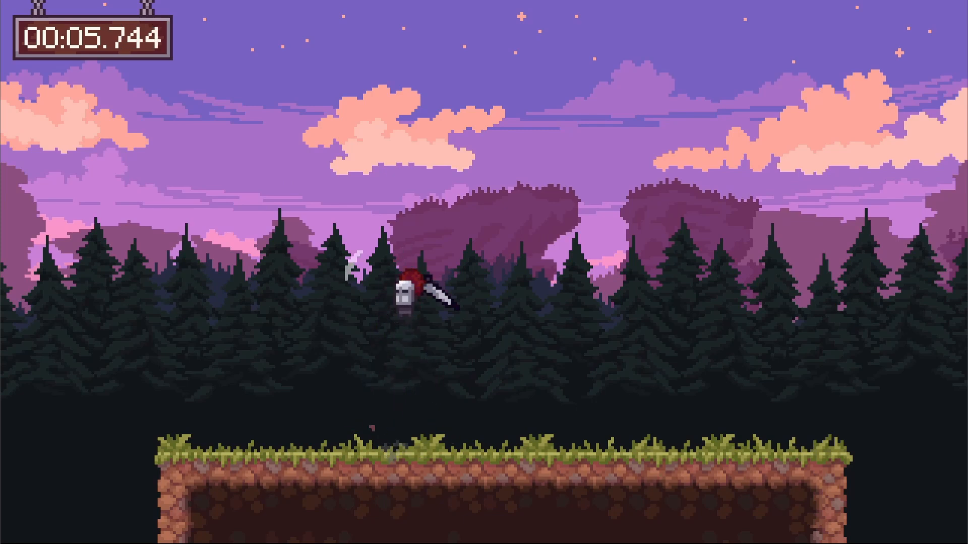
{"action": "key", "text": "Escape"}
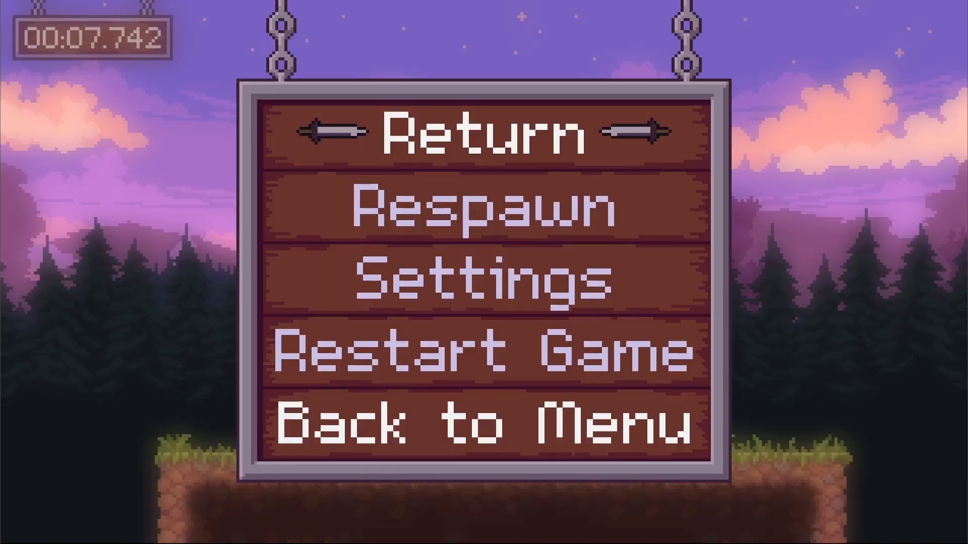
{"action": "key", "text": "alt+Tab"}
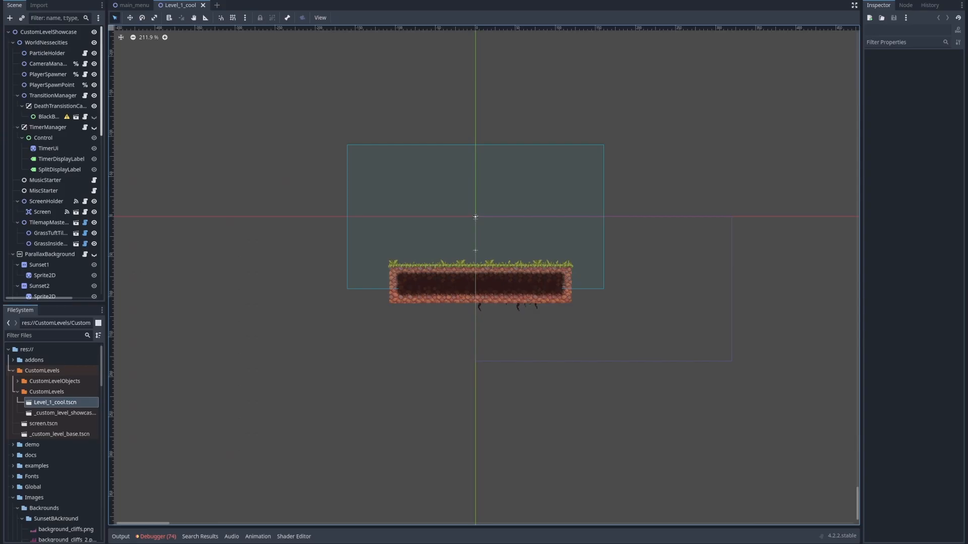
Collapse the ParallaxBackground and Tilemaps branches of the scene tree and select the root node CustomLevelShowcase
{"action": "left_click", "coordinate": [13, 254]}
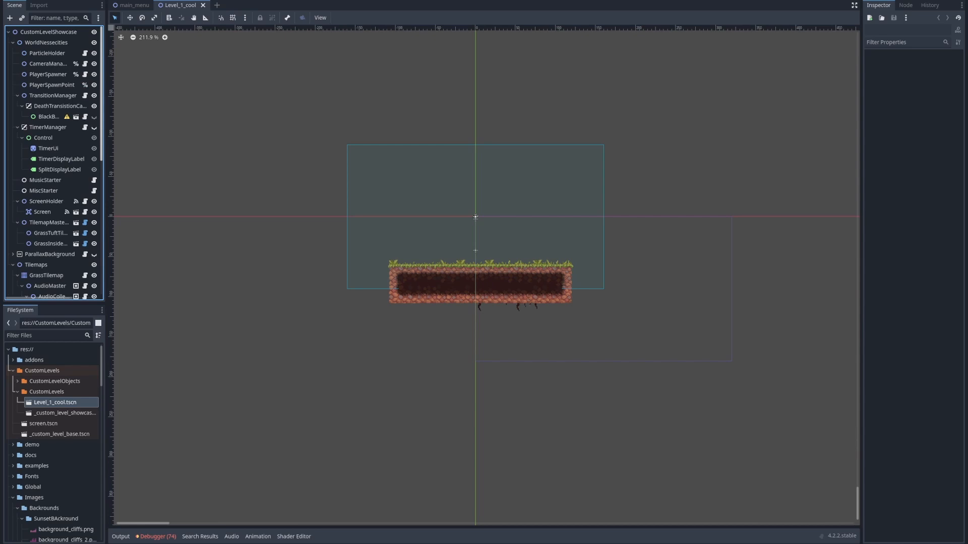
{"action": "scroll", "coordinate": [53, 166], "scroll_direction": "down", "scroll_amount": 5}
{"action": "left_click", "coordinate": [13, 98]}
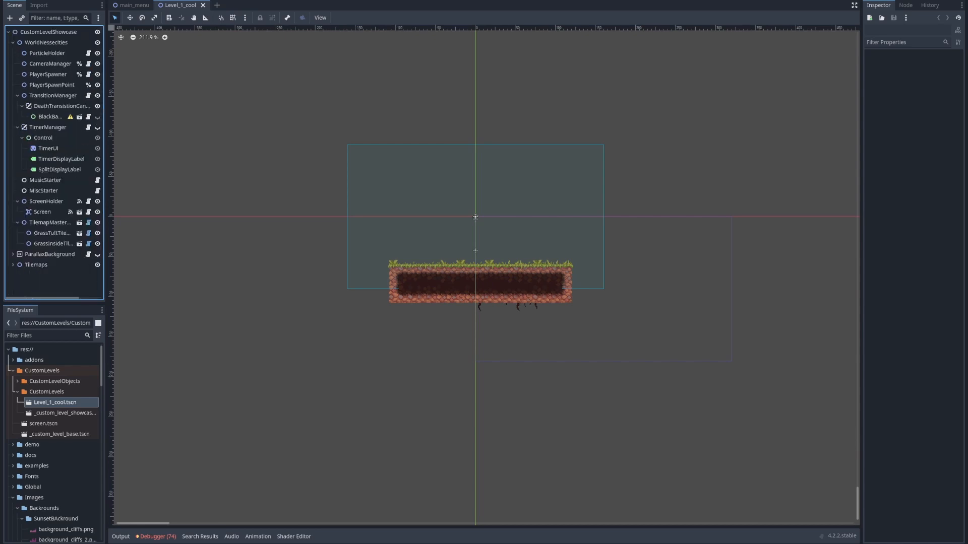
{"action": "left_click", "coordinate": [48, 31]}
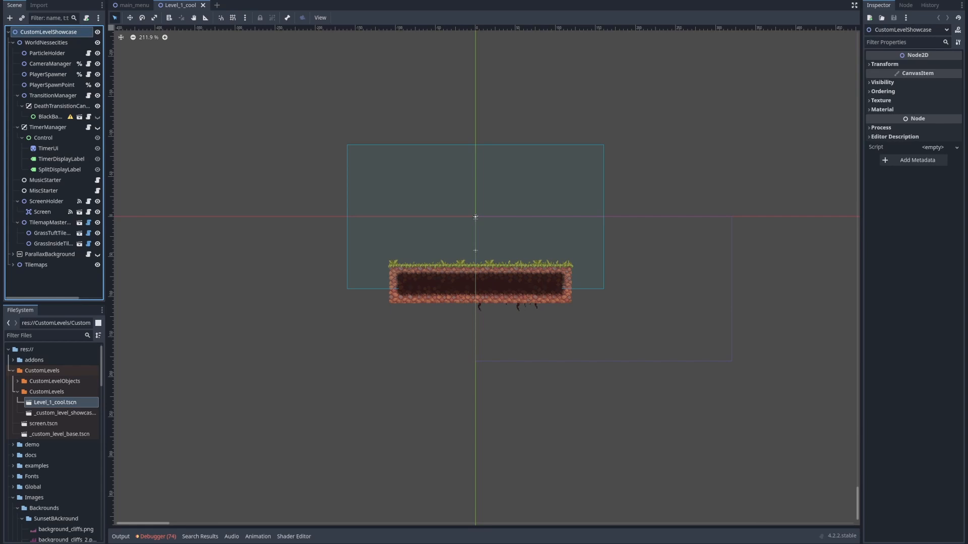
Expand the Tilemaps branch, collapse AudioMaster, and open the terrain painting editor for the GrassTilemap node
{"action": "middle_click_drag", "start_coordinate": [475, 290], "coordinate": [403, 322]}
{"action": "scroll", "coordinate": [403, 322], "scroll_direction": "up", "scroll_amount": 6}
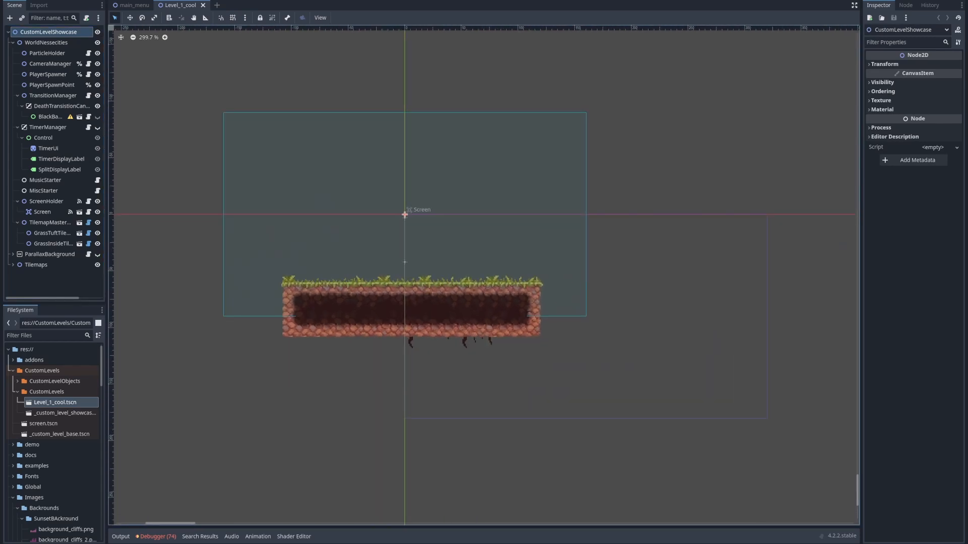
{"action": "key", "text": "XF86MonBrightnessUp"}
{"action": "left_click", "coordinate": [35, 264]}
{"action": "left_click", "coordinate": [13, 265]}
{"action": "scroll", "coordinate": [30, 252], "scroll_direction": "down", "scroll_amount": 2}
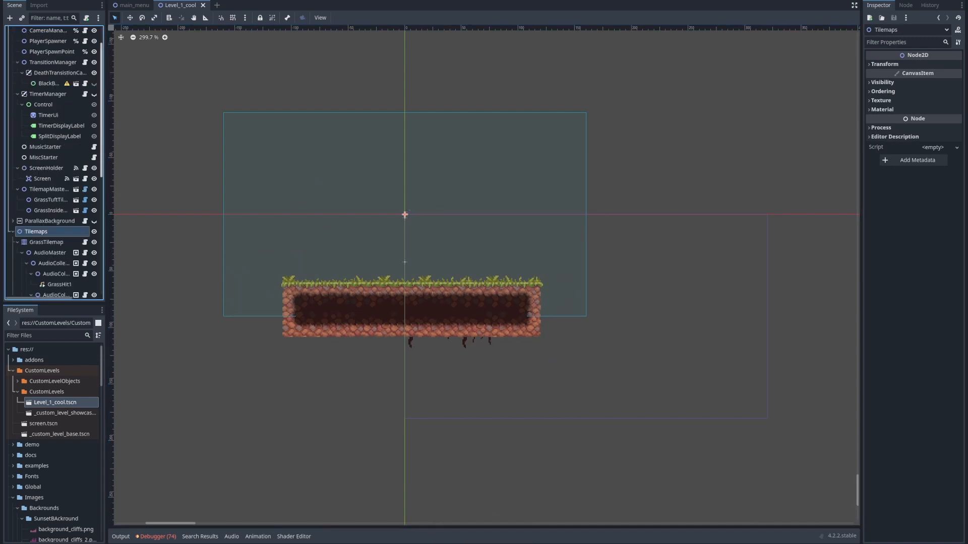
{"action": "left_click", "coordinate": [22, 219]}
{"action": "left_click", "coordinate": [46, 208]}
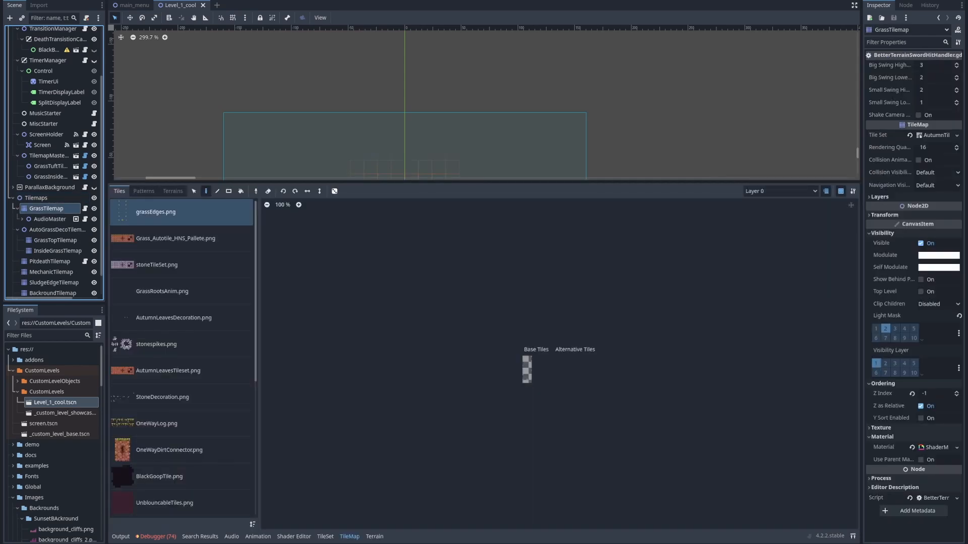
{"action": "left_click", "coordinate": [374, 537]}
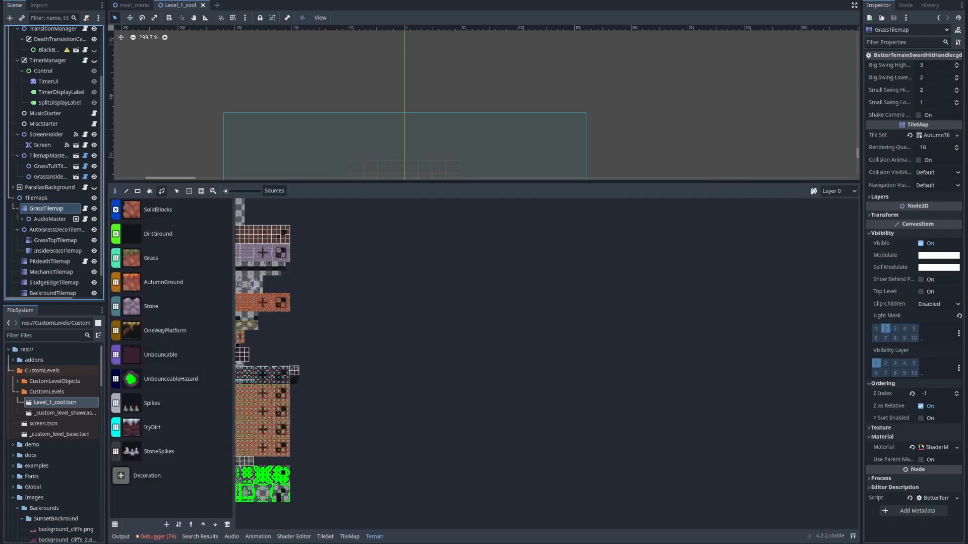
Look through the available terrains, including SolidBlocks, DirtGround, UnbounceableHazard, Spikes, IcyDirt and StoneSpikes
{"action": "left_click", "coordinate": [158, 209]}
{"action": "left_click", "coordinate": [158, 234]}
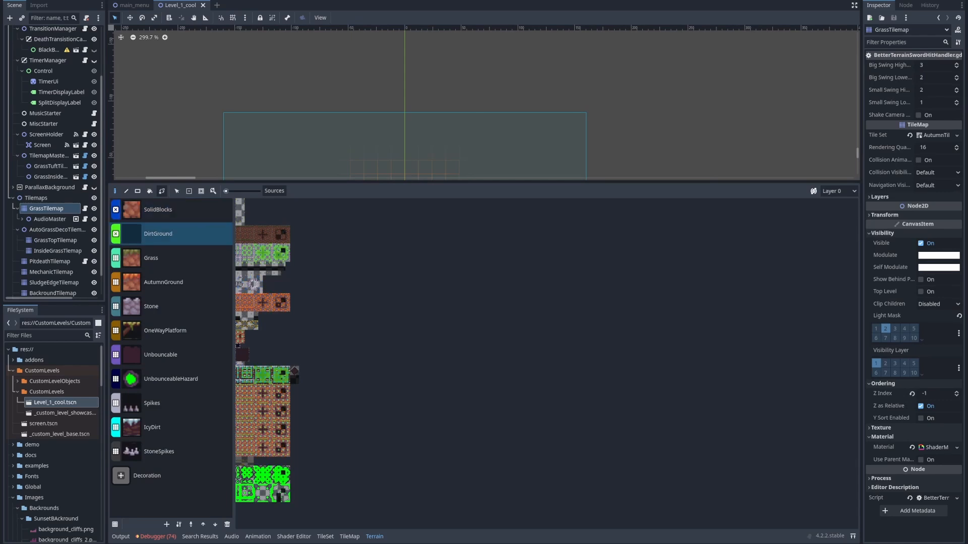
{"action": "left_click", "coordinate": [170, 379]}
{"action": "left_click", "coordinate": [170, 403]}
{"action": "left_click", "coordinate": [171, 427]}
{"action": "left_click", "coordinate": [171, 452]}
{"action": "left_click", "coordinate": [170, 379]}
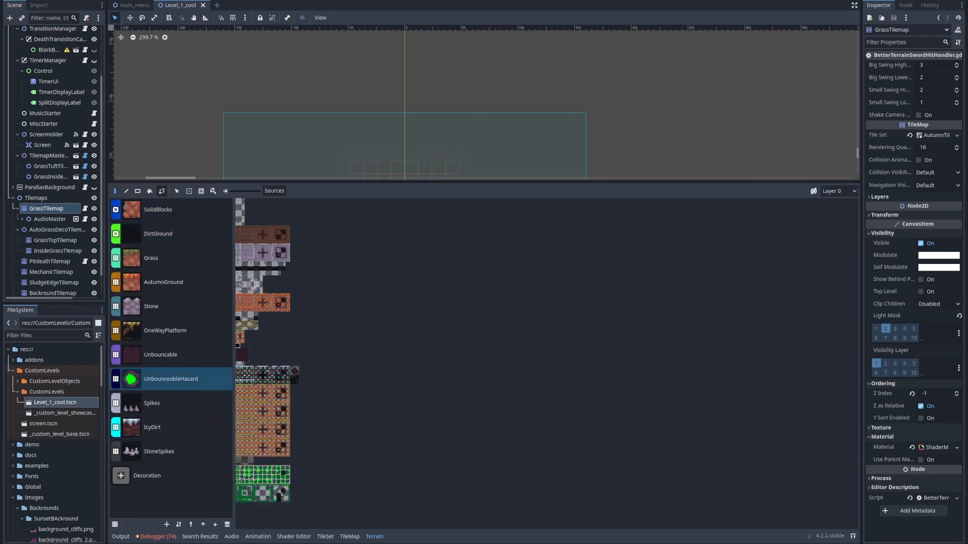
Choose the Grass terrain and start painting with it at the left end of the platform in Level_1_cool
{"action": "left_click", "coordinate": [151, 258]}
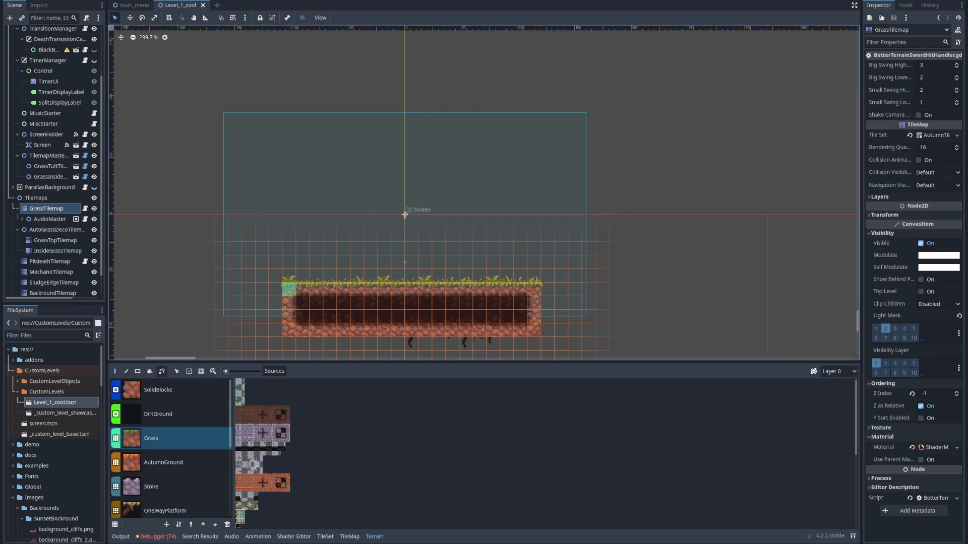
{"action": "middle_click_drag", "start_coordinate": [289, 290], "coordinate": [278, 255]}
{"action": "scroll", "coordinate": [254, 247], "scroll_direction": "up", "scroll_amount": 6}
{"action": "left_click_drag", "start_coordinate": [252, 264], "coordinate": [285, 147]}
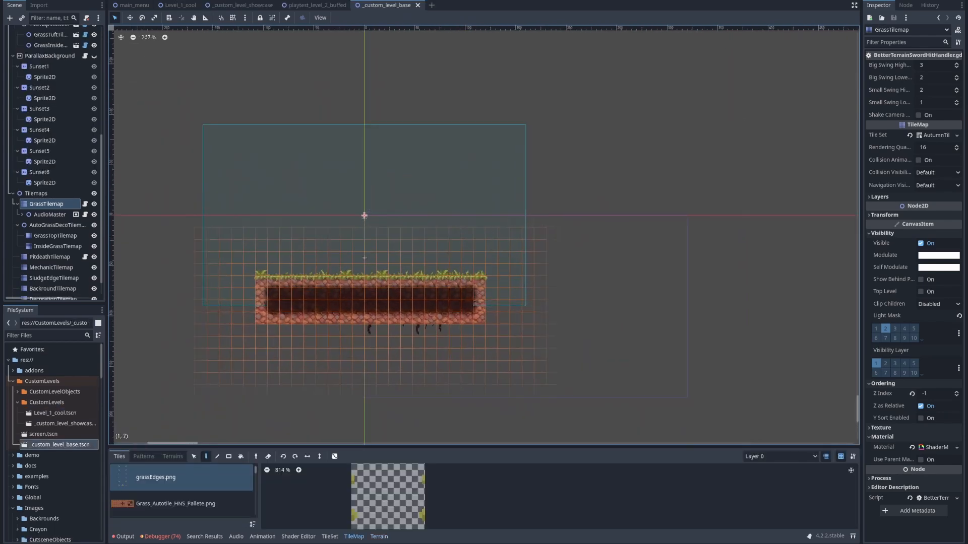
{"action": "scroll", "coordinate": [353, 227], "scroll_direction": "up", "scroll_amount": 3}
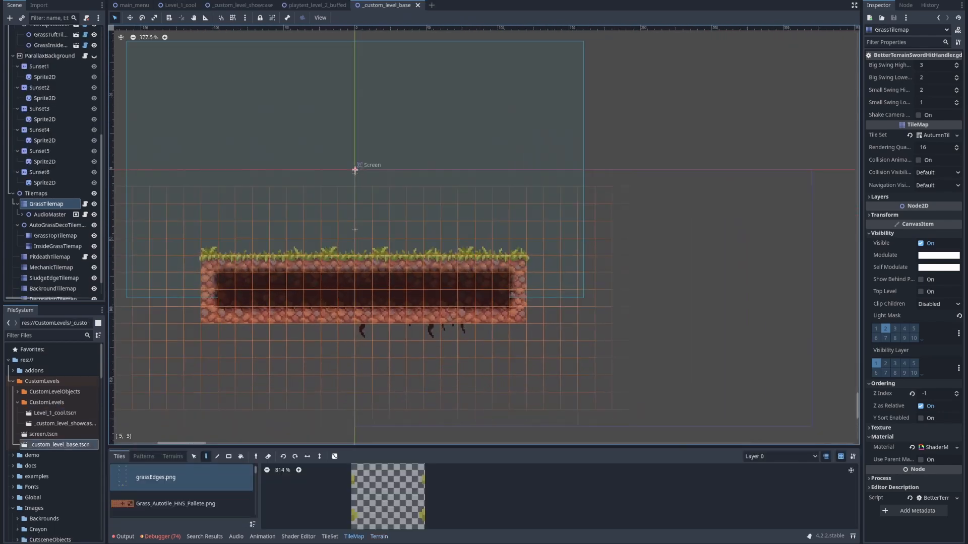
Open the terrain editor for GrassTilemap in the _custom_level_base scene and choose the Grass terrain
{"action": "middle_click_drag", "start_coordinate": [355, 171], "coordinate": [481, 223]}
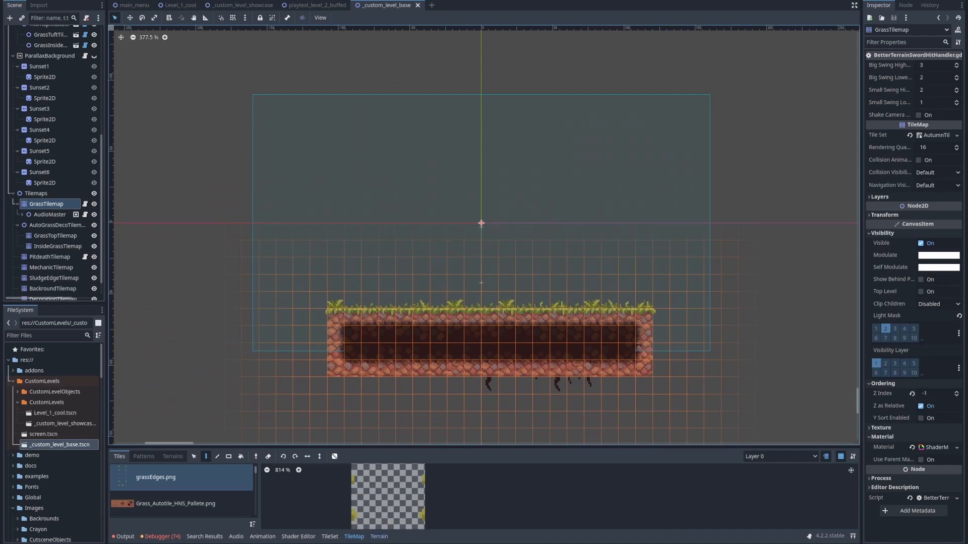
{"action": "left_click", "coordinate": [379, 536]}
{"action": "left_click_drag", "start_coordinate": [252, 414], "coordinate": [252, 387]}
{"action": "scroll", "coordinate": [170, 469], "scroll_direction": "up", "scroll_amount": 5}
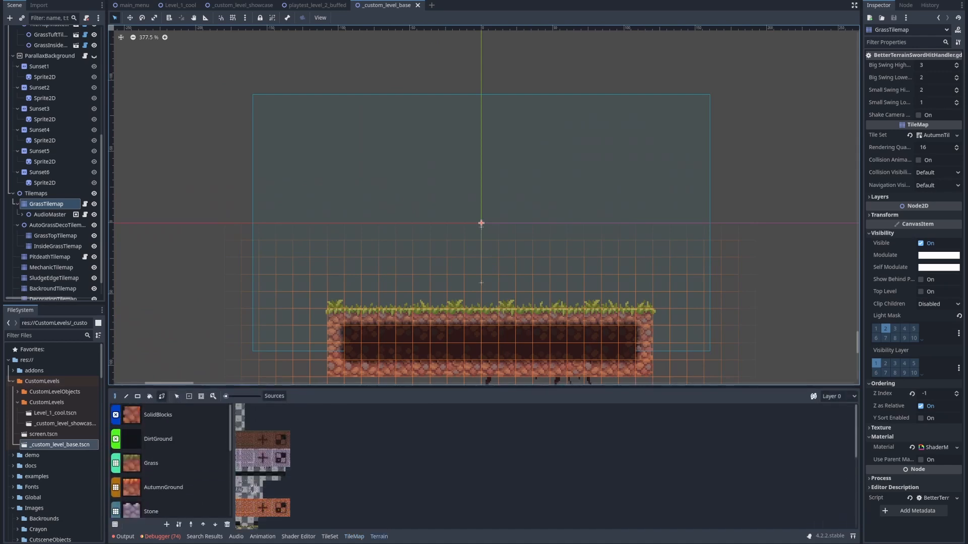
{"action": "left_click", "coordinate": [171, 463]}
{"action": "middle_click_drag", "start_coordinate": [405, 282], "coordinate": [390, 235]}
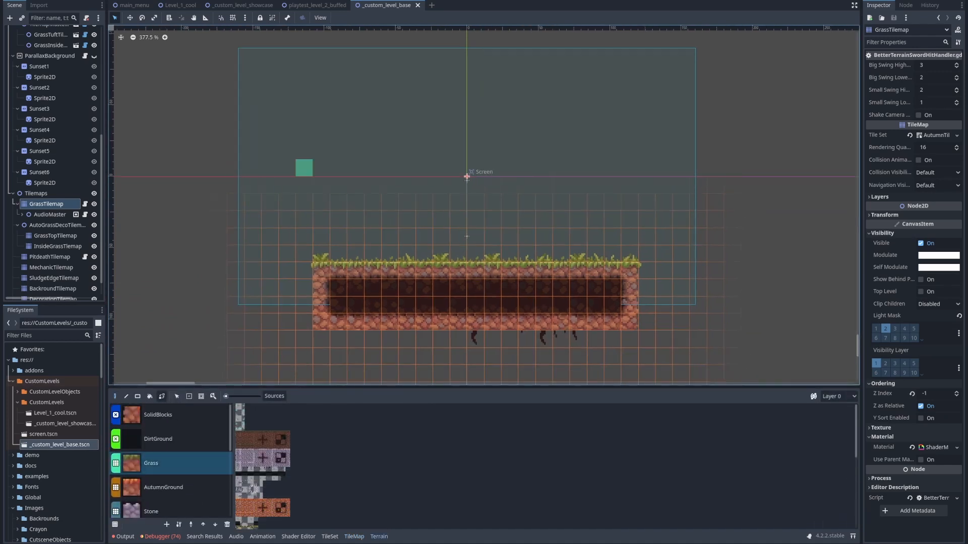
Try to paint Grass, AutumnGround and Stone terrain with the Sunset4 node selected, and undo the resulting change
{"action": "left_click", "coordinate": [39, 129]}
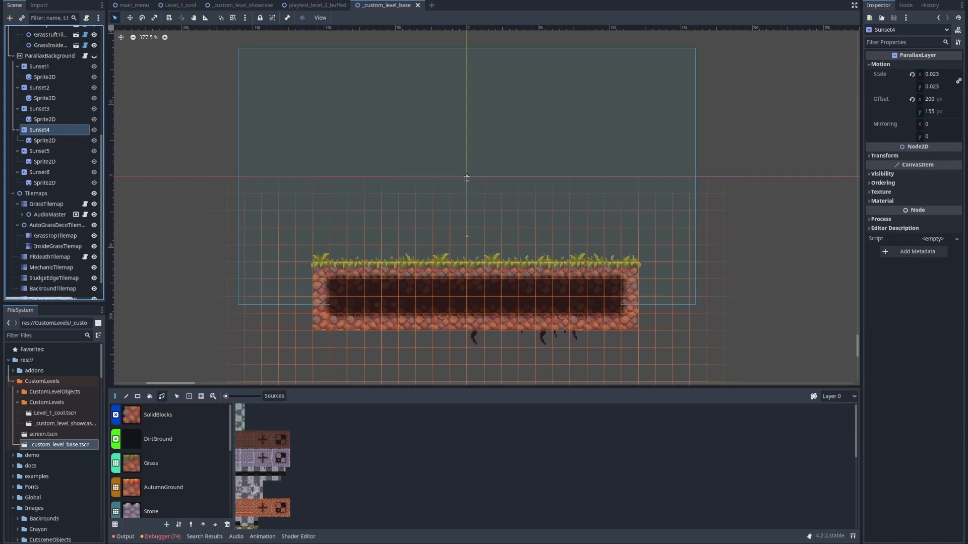
{"action": "left_click", "coordinate": [170, 463]}
{"action": "left_click_drag", "start_coordinate": [467, 176], "coordinate": [523, 215]}
{"action": "left_click", "coordinate": [170, 488]}
{"action": "left_click_drag", "start_coordinate": [217, 275], "coordinate": [263, 189]}
{"action": "left_click_drag", "start_coordinate": [199, 203], "coordinate": [192, 215]}
{"action": "left_click", "coordinate": [170, 463]}
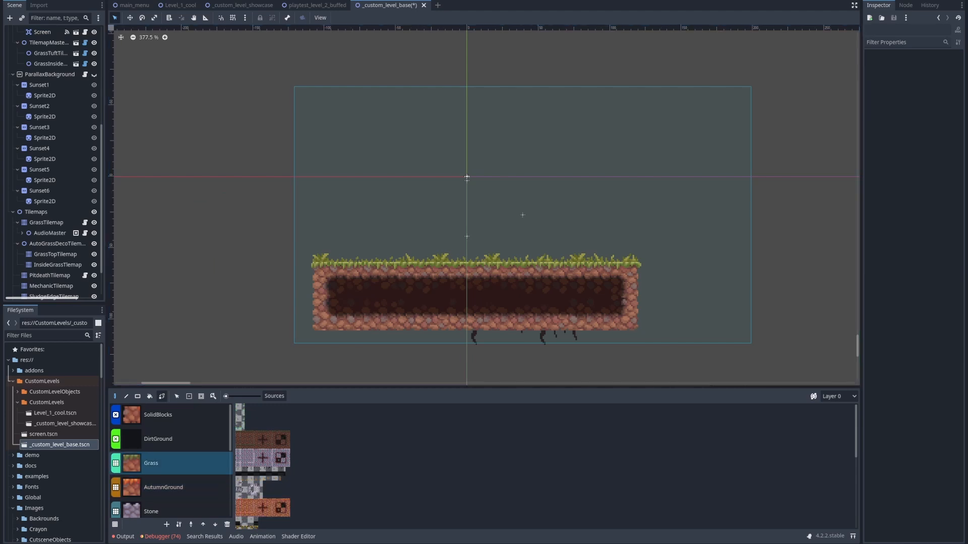
{"action": "left_click", "coordinate": [170, 439]}
{"action": "left_click", "coordinate": [170, 487]}
{"action": "left_click", "coordinate": [170, 511]}
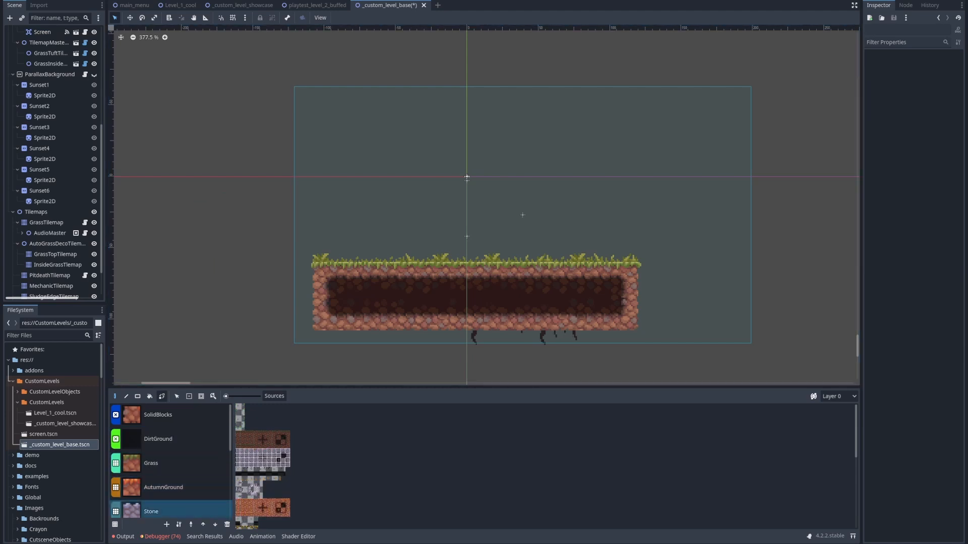
{"action": "left_click_drag", "start_coordinate": [150, 224], "coordinate": [192, 244]}
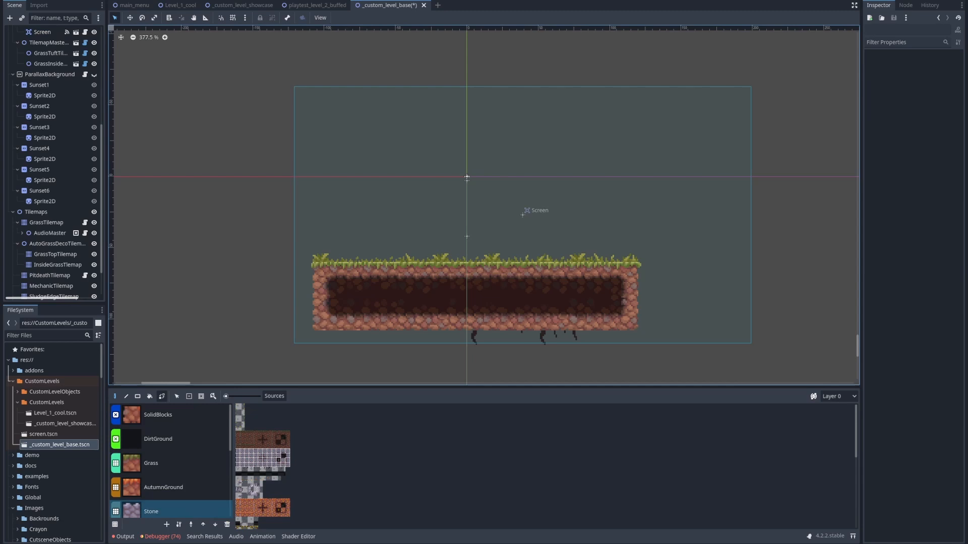
{"action": "key", "text": "ctrl+z"}
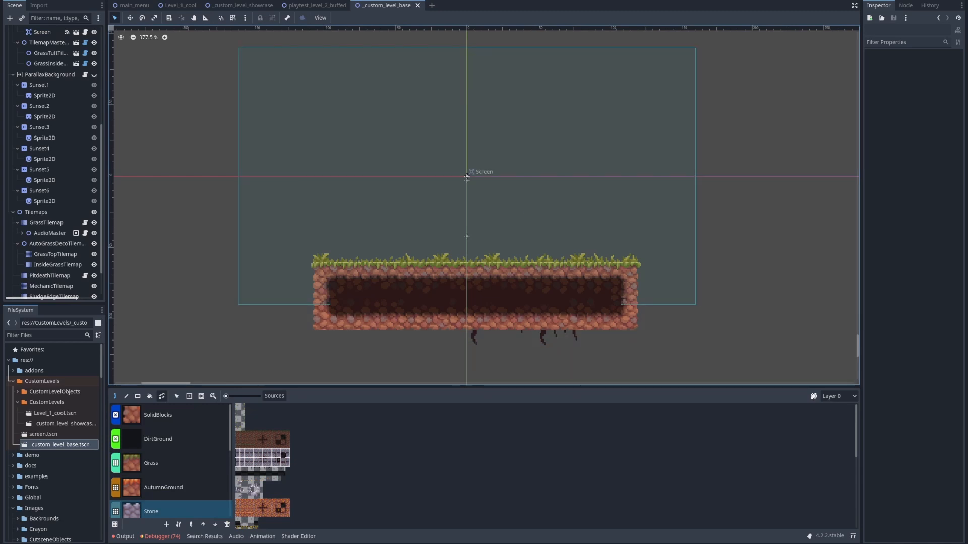
Reselect the GrassTilemap node, reopen its terrain editor and choose the Grass terrain again
{"action": "scroll", "coordinate": [170, 462], "scroll_direction": "down", "scroll_amount": 2}
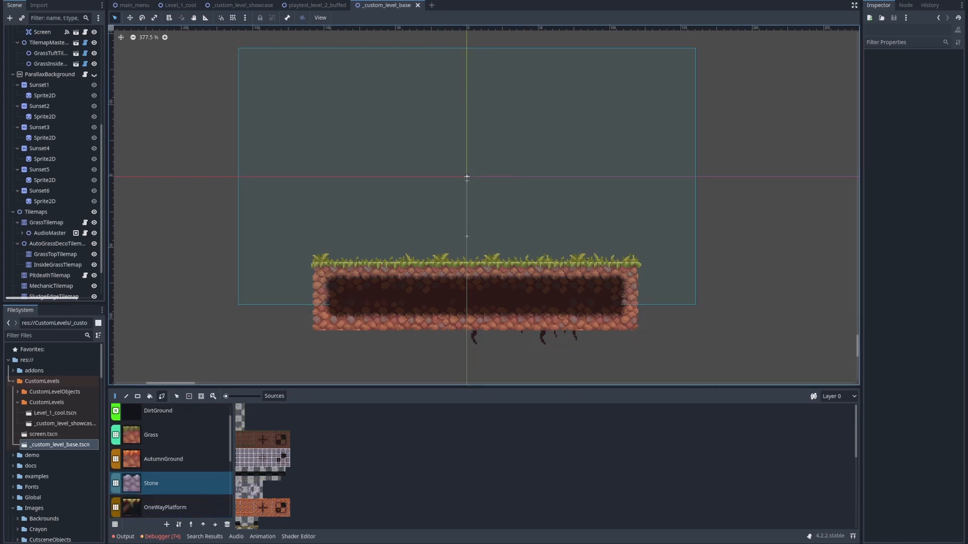
{"action": "scroll", "coordinate": [170, 461], "scroll_direction": "up", "scroll_amount": 2}
{"action": "left_click", "coordinate": [171, 463]}
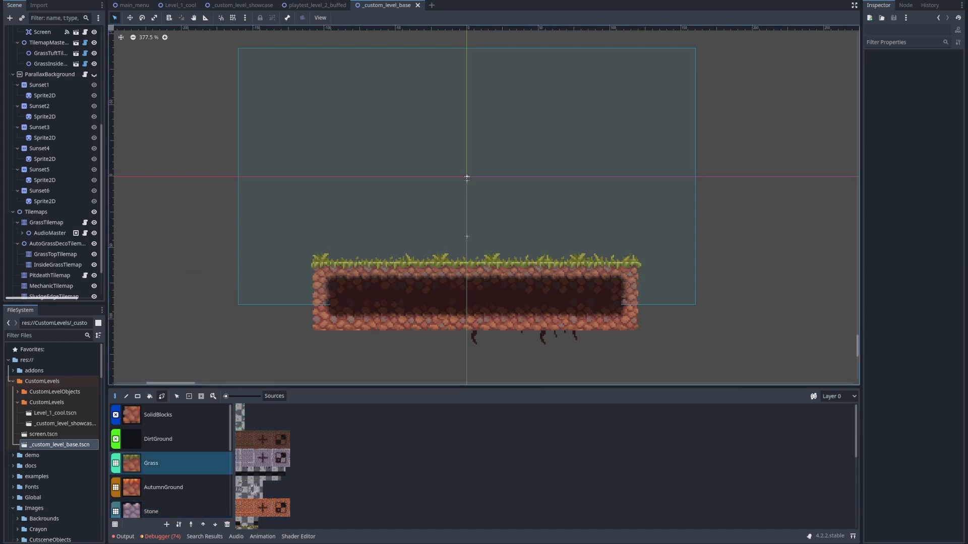
{"action": "scroll", "coordinate": [53, 162], "scroll_direction": "down", "scroll_amount": 2}
{"action": "scroll", "coordinate": [53, 161], "scroll_direction": "up", "scroll_amount": 2}
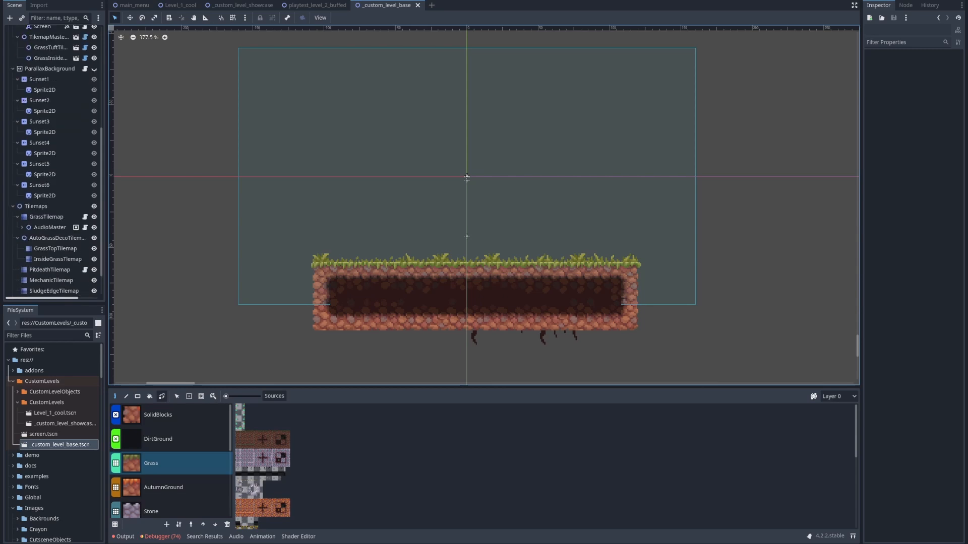
{"action": "left_click", "coordinate": [46, 217]}
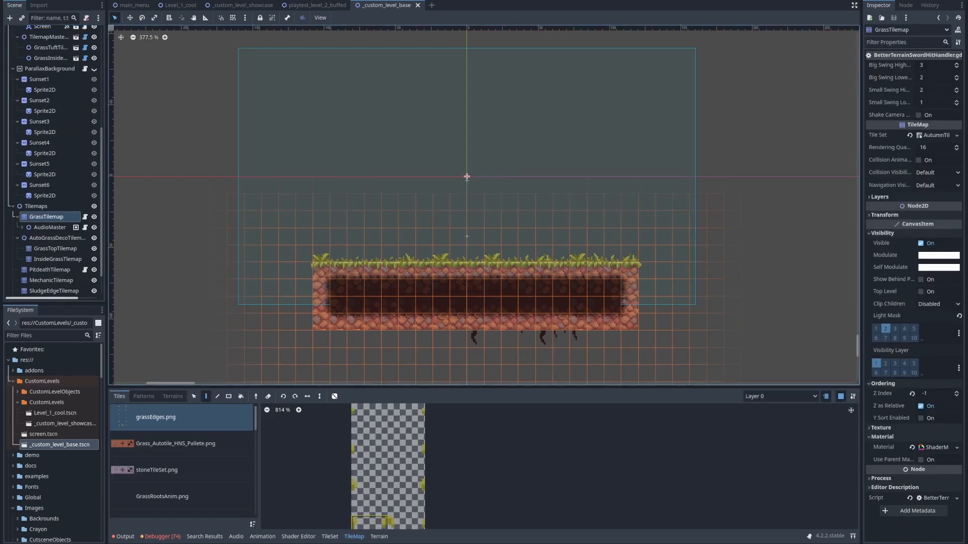
{"action": "left_click", "coordinate": [379, 537]}
{"action": "left_click", "coordinate": [151, 463]}
Try painting a stepped Grass block over the left part of the platform in Level_1_cool, and erase it again
{"action": "mouse_move", "coordinate": [167, 203]}
{"action": "left_mouse_down"}
{"action": "mouse_move", "coordinate": [184, 253]}
{"action": "mouse_move", "coordinate": [218, 270]}
{"action": "left_mouse_up"}
{"action": "mouse_move", "coordinate": [166, 202]}
{"action": "left_mouse_down"}
{"action": "mouse_move", "coordinate": [184, 220]}
{"action": "mouse_move", "coordinate": [168, 185]}
{"action": "left_mouse_up"}
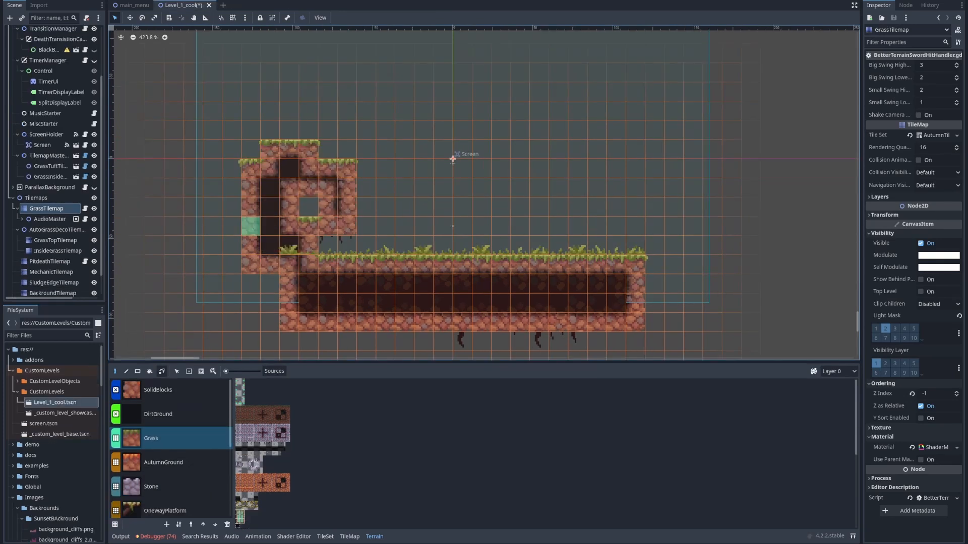
{"action": "mouse_move", "coordinate": [251, 226]}
{"action": "left_mouse_down"}
{"action": "mouse_move", "coordinate": [444, 245]}
{"action": "mouse_move", "coordinate": [348, 226]}
{"action": "left_mouse_up"}
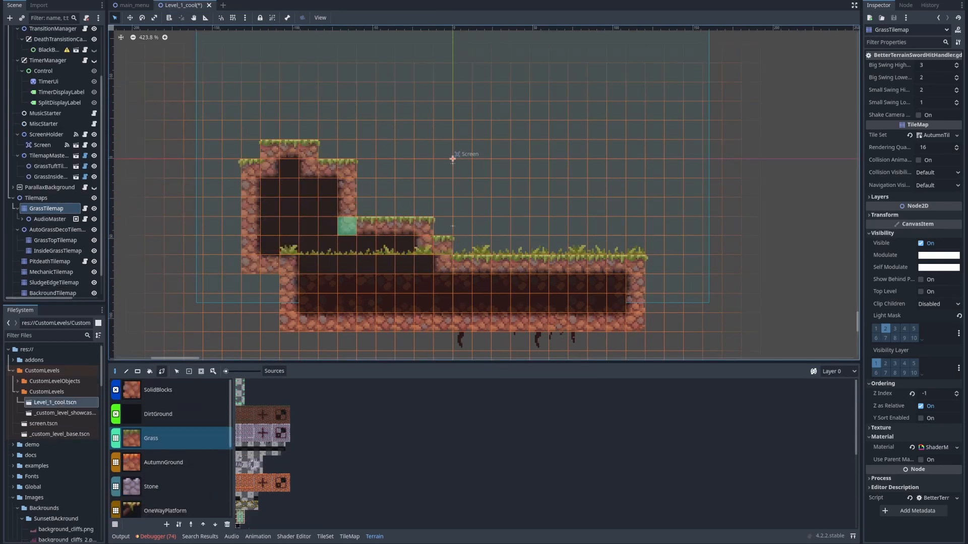
{"action": "middle_click_drag", "start_coordinate": [458, 227], "coordinate": [433, 274]}
{"action": "mouse_move", "coordinate": [303, 195]}
{"action": "right_mouse_down"}
{"action": "mouse_move", "coordinate": [226, 235]}
{"action": "mouse_move", "coordinate": [341, 234]}
{"action": "mouse_move", "coordinate": [225, 293]}
{"action": "mouse_move", "coordinate": [303, 273]}
{"action": "mouse_move", "coordinate": [245, 311]}
{"action": "right_mouse_up"}
{"action": "middle_click_drag", "start_coordinate": [341, 273], "coordinate": [311, 197]}
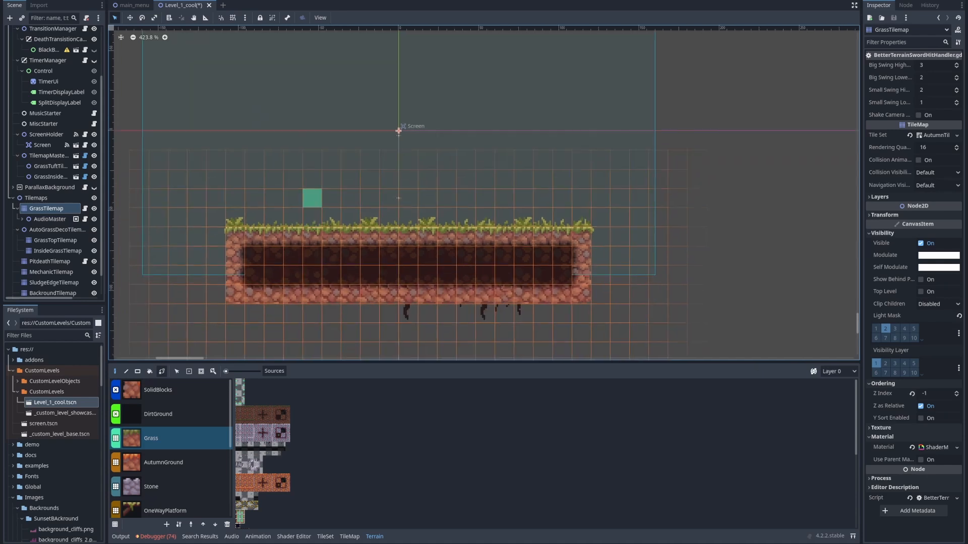
Paint a tall, stepped Grass cliff rising from the left end of the platform
{"action": "middle_click_drag", "start_coordinate": [255, 273], "coordinate": [376, 294]}
{"action": "mouse_move", "coordinate": [343, 295]}
{"action": "left_mouse_down"}
{"action": "mouse_move", "coordinate": [356, 237]}
{"action": "mouse_move", "coordinate": [318, 216]}
{"action": "mouse_move", "coordinate": [317, 119]}
{"action": "mouse_move", "coordinate": [318, 315]}
{"action": "mouse_move", "coordinate": [278, 217]}
{"action": "mouse_move", "coordinate": [257, 274]}
{"action": "mouse_move", "coordinate": [259, 139]}
{"action": "mouse_move", "coordinate": [241, 64]}
{"action": "left_mouse_up"}
{"action": "middle_click_drag", "start_coordinate": [300, 102], "coordinate": [331, 200]}
{"action": "left_click_drag", "start_coordinate": [294, 169], "coordinate": [255, 125]}
Place single Grass tiles above the platform as a floating smiley face with two eyes and a five-tile mouth
{"action": "middle_click_drag", "start_coordinate": [525, 220], "coordinate": [357, 174]}
{"action": "left_click", "coordinate": [433, 156]}
{"action": "left_click", "coordinate": [491, 155]}
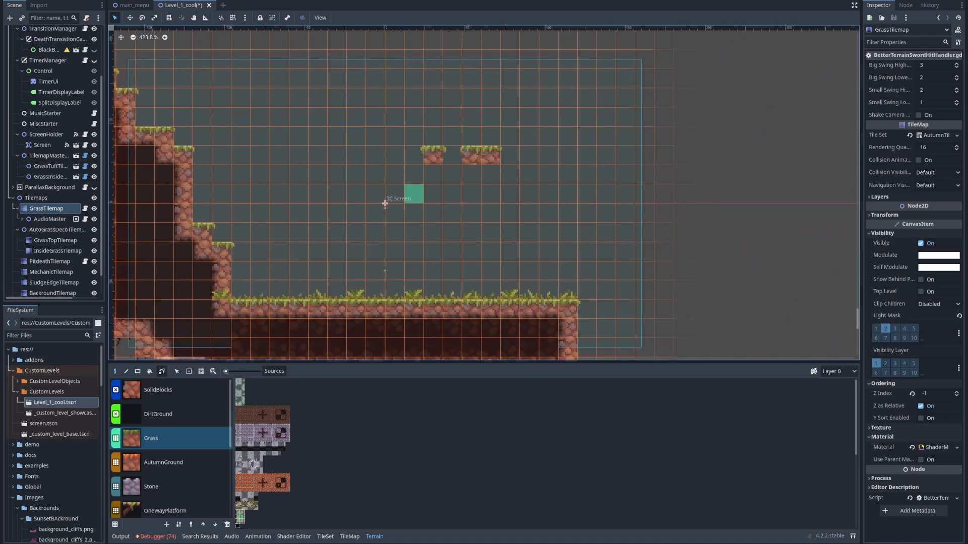
{"action": "left_click", "coordinate": [472, 155]}
{"action": "left_click", "coordinate": [413, 194]}
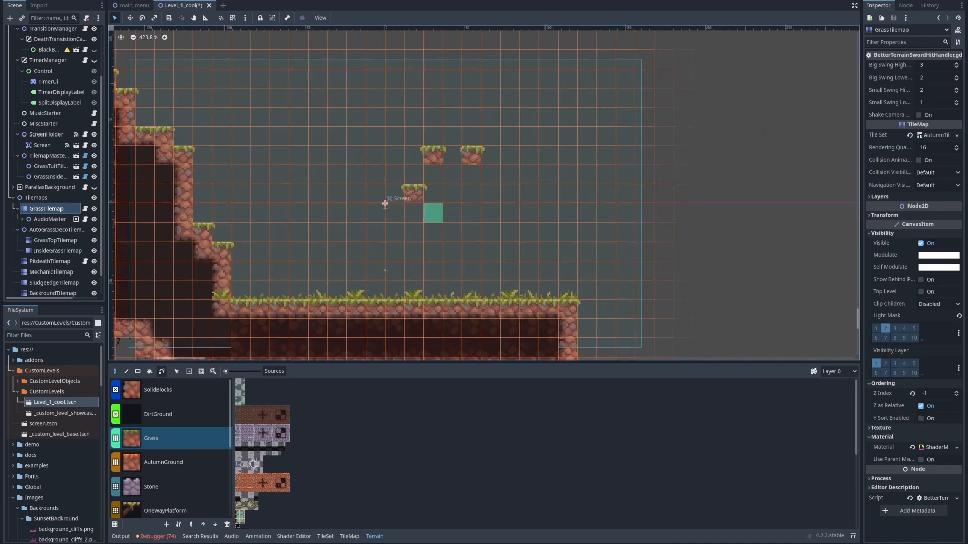
{"action": "left_click", "coordinate": [433, 214]}
{"action": "left_click", "coordinate": [452, 213]}
{"action": "left_click", "coordinate": [472, 213]}
{"action": "left_click", "coordinate": [491, 194]}
Paint a stepped mound of Stone terrain on the platform, just right of the cliff's foot
{"action": "middle_click_drag", "start_coordinate": [437, 271], "coordinate": [407, 283]}
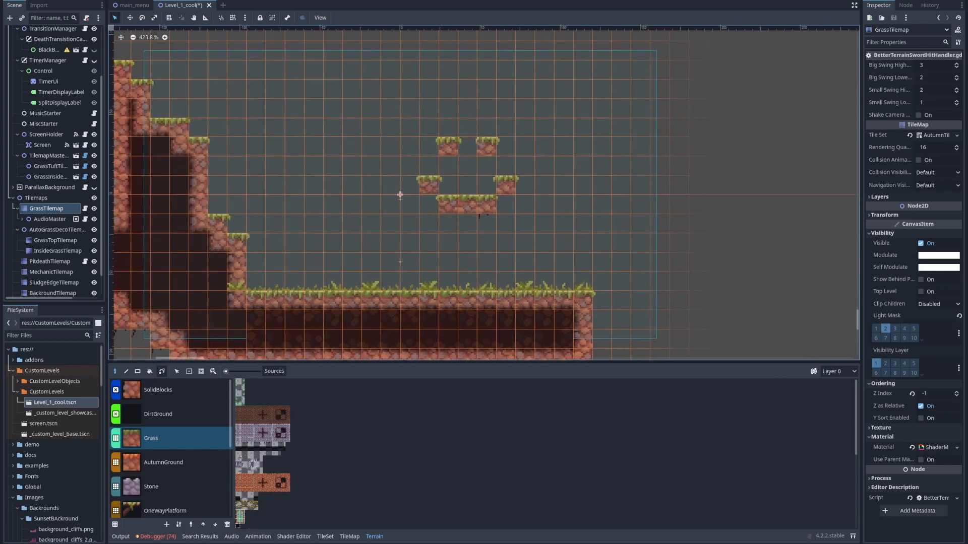
{"action": "left_click", "coordinate": [151, 487]}
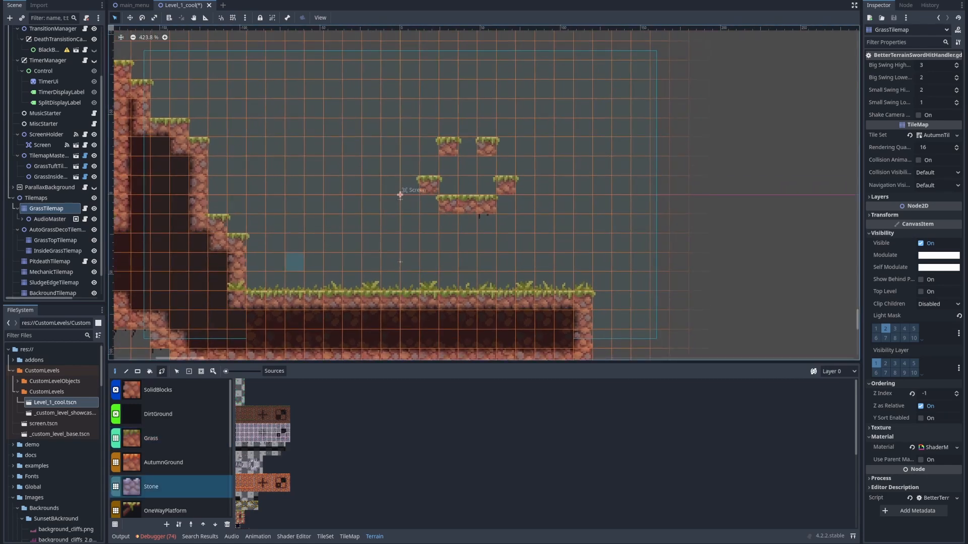
{"action": "mouse_move", "coordinate": [275, 263]}
{"action": "left_mouse_down"}
{"action": "mouse_move", "coordinate": [351, 281]}
{"action": "mouse_move", "coordinate": [351, 262]}
{"action": "mouse_move", "coordinate": [391, 281]}
{"action": "left_mouse_up"}
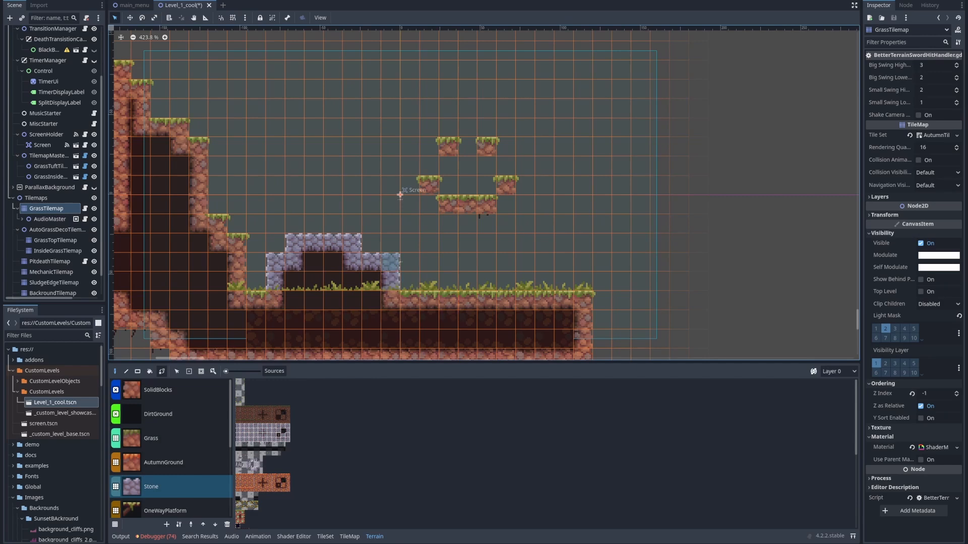
{"action": "scroll", "coordinate": [298, 287], "scroll_direction": "up", "scroll_amount": 6}
{"action": "middle_click_drag", "start_coordinate": [391, 262], "coordinate": [308, 298]}
Paint a OneWayPlatform ledge about four tiles long extending to the right from the cliff's upper side
{"action": "scroll", "coordinate": [354, 260], "scroll_direction": "down", "scroll_amount": 6}
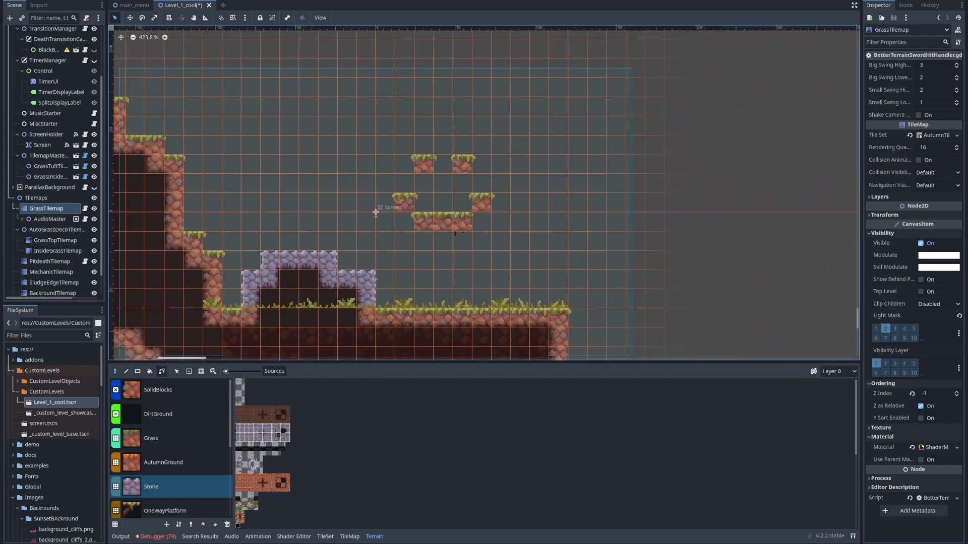
{"action": "scroll", "coordinate": [170, 449], "scroll_direction": "down", "scroll_amount": 1}
{"action": "left_click", "coordinate": [161, 476]}
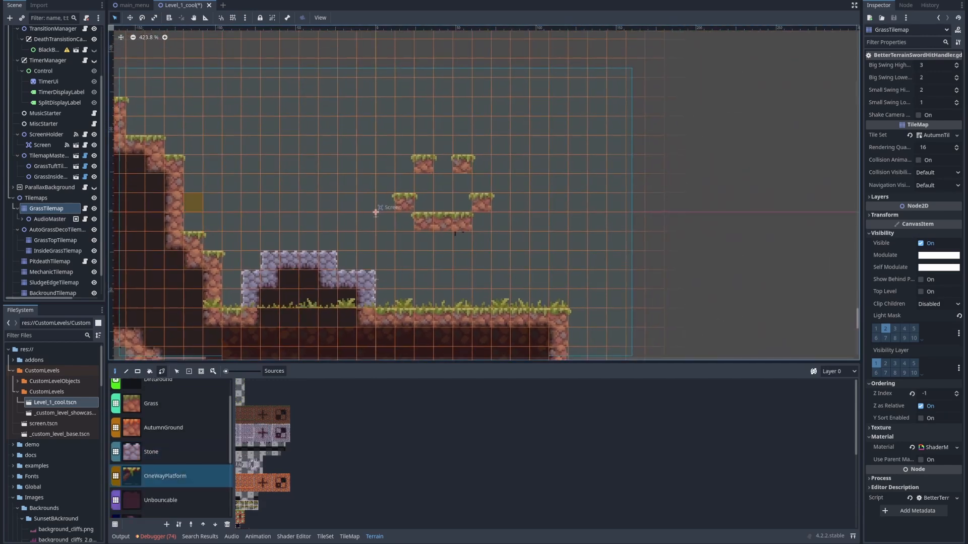
{"action": "middle_click_drag", "start_coordinate": [251, 178], "coordinate": [300, 230]}
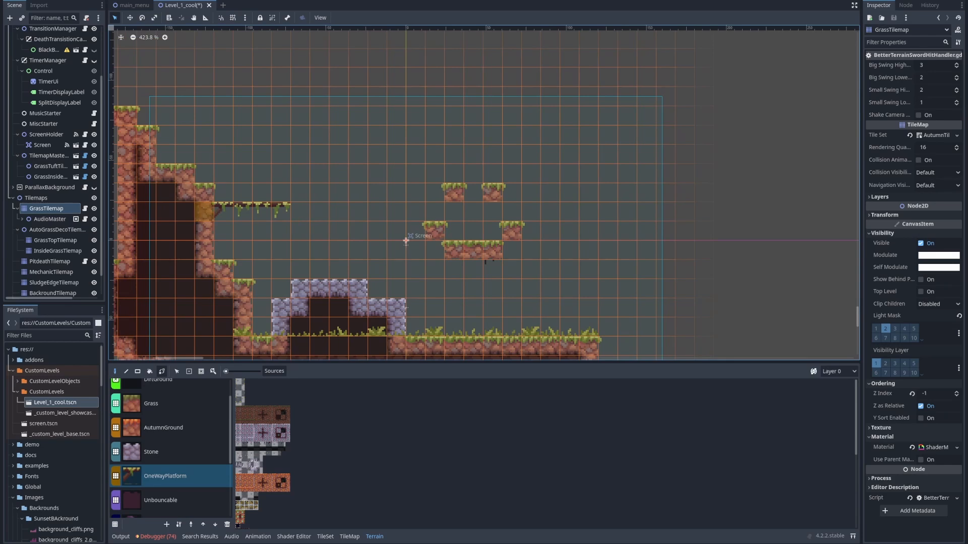
{"action": "middle_click_drag", "start_coordinate": [243, 250], "coordinate": [285, 242]}
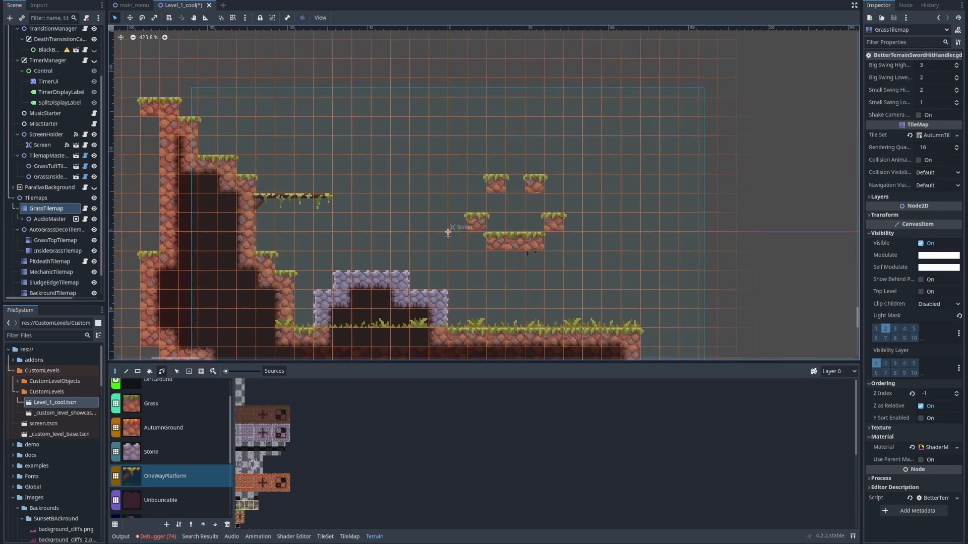
Paint a floating UnbounceableHazard block about six tiles wide and four tiles high between the one-way ledge and the smiley face
{"action": "left_click", "coordinate": [162, 404]}
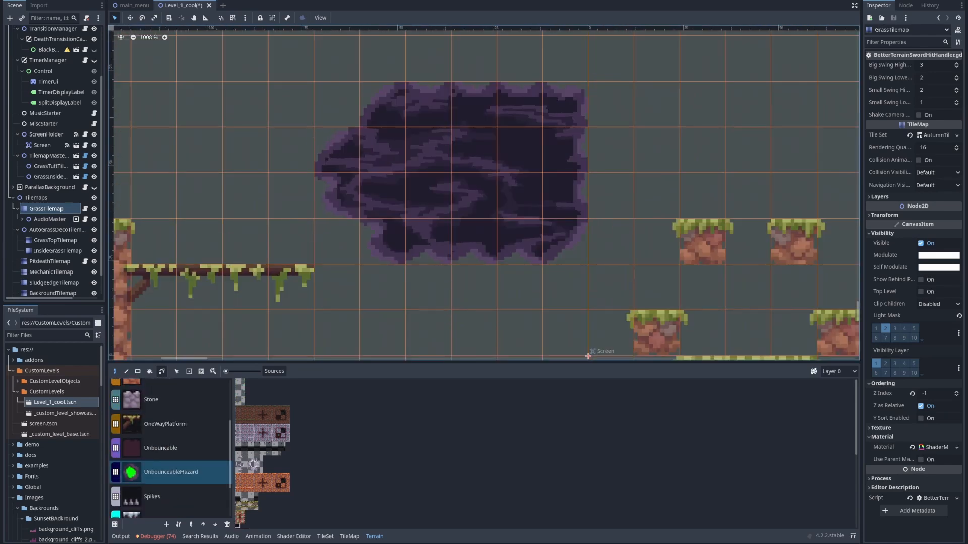
{"action": "scroll", "coordinate": [170, 448], "scroll_direction": "down", "scroll_amount": 3}
{"action": "scroll", "coordinate": [170, 448], "scroll_direction": "up", "scroll_amount": 5}
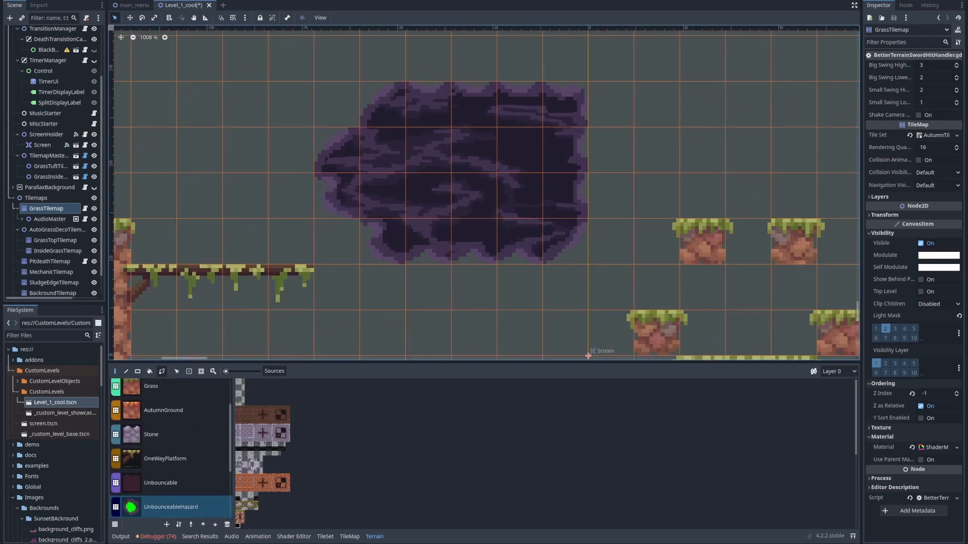
{"action": "scroll", "coordinate": [307, 187], "scroll_direction": "down", "scroll_amount": 20}
{"action": "middle_click_drag", "start_coordinate": [518, 275], "coordinate": [349, 202]}
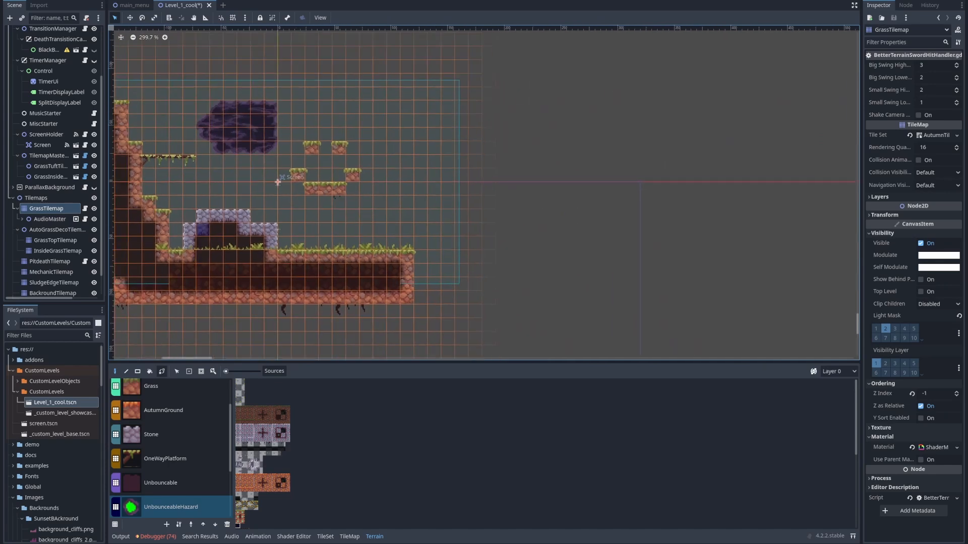
{"action": "middle_click_drag", "start_coordinate": [203, 230], "coordinate": [268, 249]}
{"action": "middle_click_drag", "start_coordinate": [146, 154], "coordinate": [245, 139]}
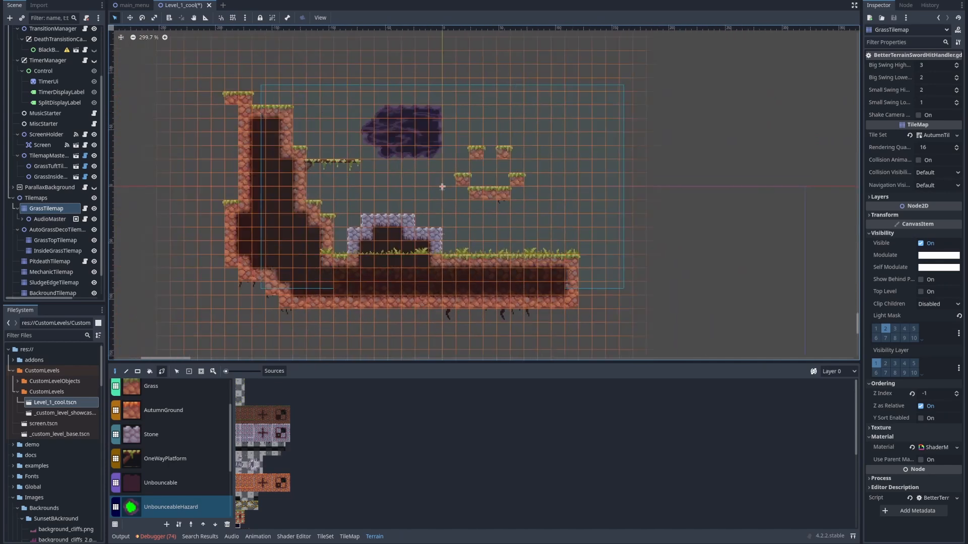
{"action": "left_click_drag", "start_coordinate": [484, 361], "coordinate": [484, 421]}
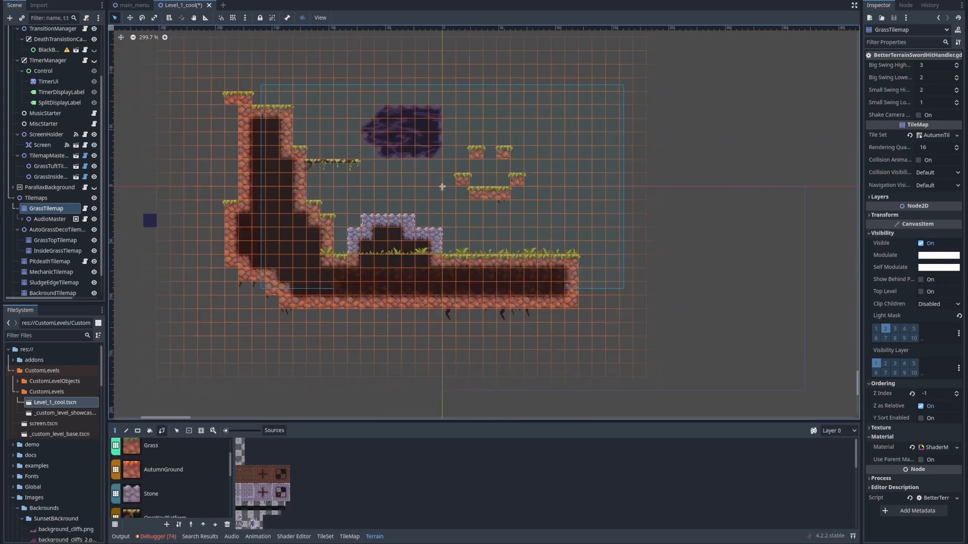
Examine the Screen area's bounds around the level and its related nodes in the scene tree
{"action": "scroll", "coordinate": [404, 136], "scroll_direction": "up", "scroll_amount": 6}
{"action": "middle_click_drag", "start_coordinate": [471, 126], "coordinate": [443, 208]}
{"action": "middle_click_drag", "start_coordinate": [636, 398], "coordinate": [612, 309]}
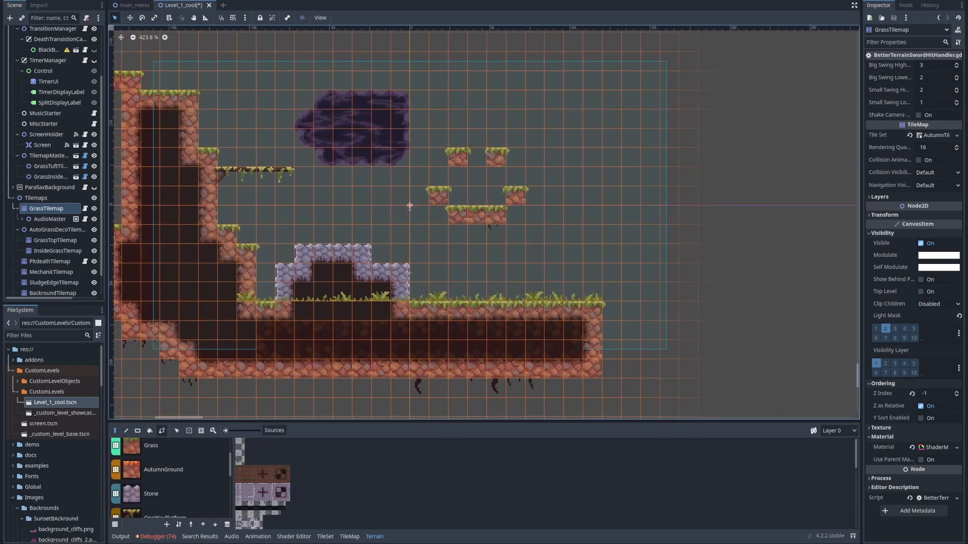
{"action": "left_click", "coordinate": [410, 206]}
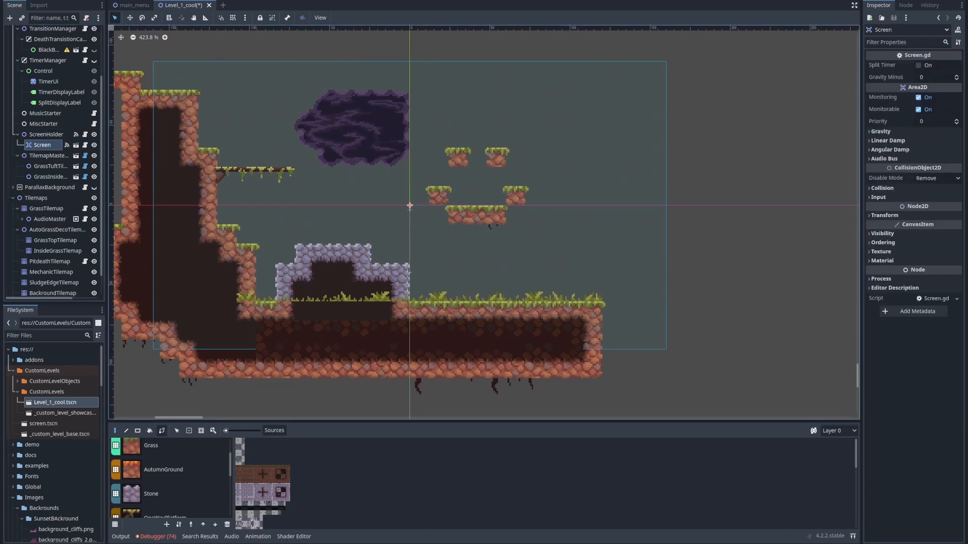
{"action": "scroll", "coordinate": [54, 162], "scroll_direction": "up", "scroll_amount": 2}
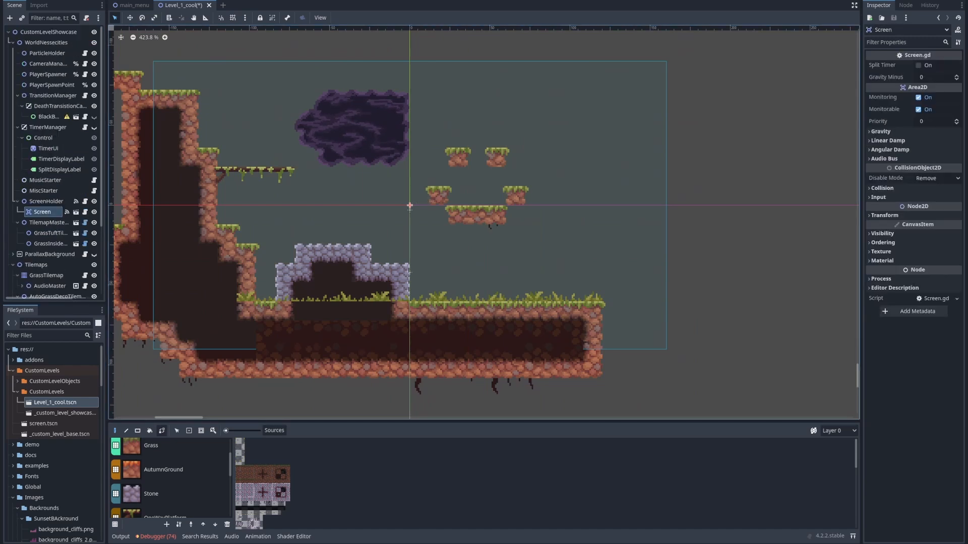
{"action": "left_click", "coordinate": [46, 43]}
{"action": "left_click", "coordinate": [48, 223]}
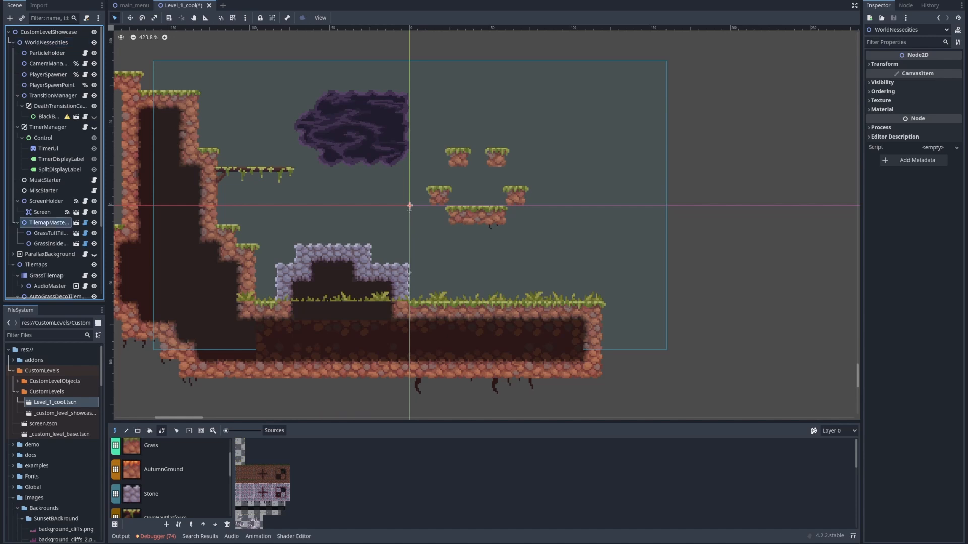
Duplicate the Screen node under ScreenHolder
{"action": "left_click", "coordinate": [46, 201]}
{"action": "left_click", "coordinate": [43, 212]}
{"action": "middle_click_drag", "start_coordinate": [393, 226], "coordinate": [427, 210]}
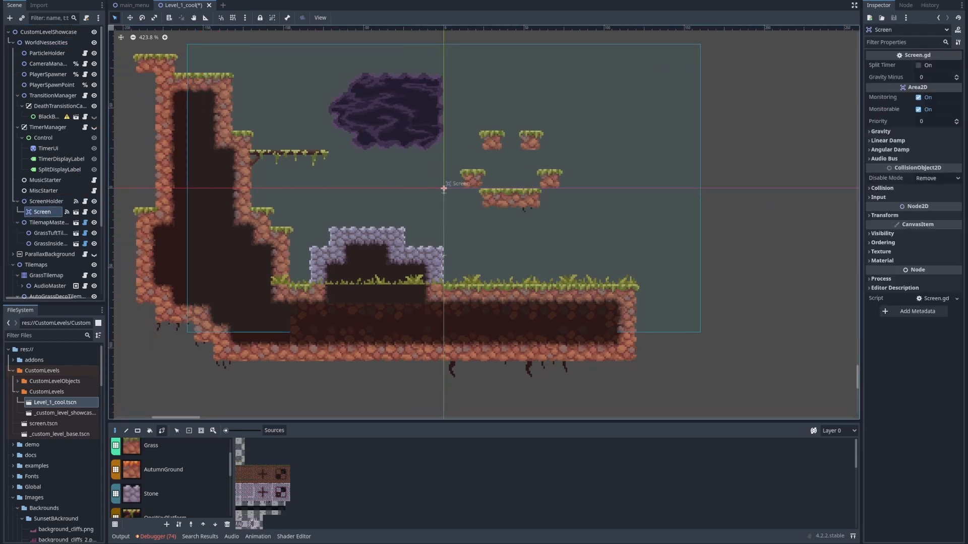
{"action": "key", "text": "ctrl+d"}
{"action": "middle_click_drag", "start_coordinate": [444, 189], "coordinate": [351, 258]}
{"action": "right_click", "coordinate": [306, 243], "text": "alt"}
{"action": "left_click", "coordinate": [379, 83]}
{"action": "left_click_drag", "start_coordinate": [351, 258], "coordinate": [467, 200]}
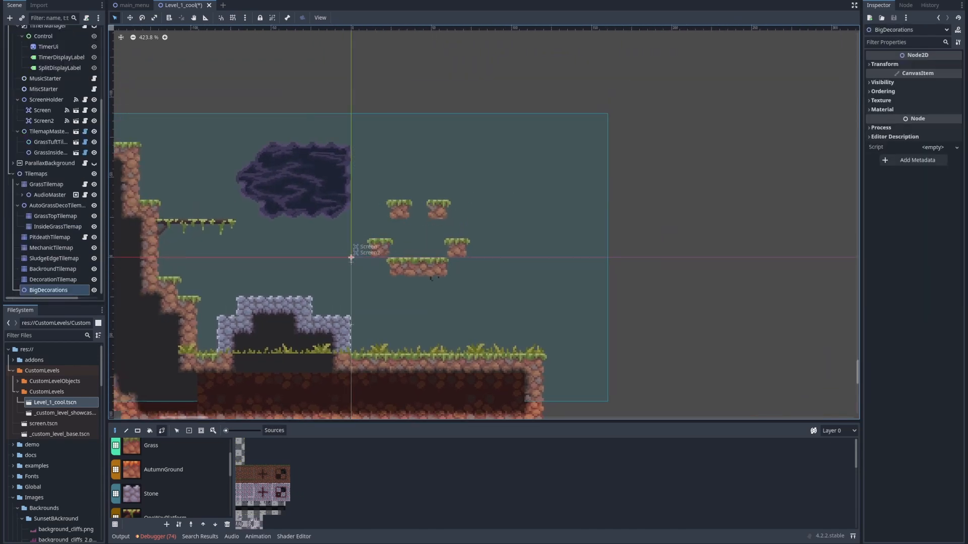
Move Screen2 to the right of the first screen area, leaving a narrow gap between the two
{"action": "left_click", "coordinate": [44, 121]}
{"action": "middle_click_drag", "start_coordinate": [322, 232], "coordinate": [358, 201]}
{"action": "left_click_drag", "start_coordinate": [387, 227], "coordinate": [629, 152]}
{"action": "scroll", "coordinate": [629, 151], "scroll_direction": "down", "scroll_amount": 2}
{"action": "scroll", "coordinate": [629, 152], "scroll_direction": "down", "scroll_amount": 5}
{"action": "middle_click_drag", "start_coordinate": [629, 152], "coordinate": [428, 147]}
{"action": "left_click_drag", "start_coordinate": [428, 146], "coordinate": [568, 137]}
{"action": "scroll", "coordinate": [567, 137], "scroll_direction": "down", "scroll_amount": 7}
{"action": "middle_click_drag", "start_coordinate": [568, 138], "coordinate": [555, 197]}
{"action": "left_click_drag", "start_coordinate": [555, 197], "coordinate": [567, 251]}
{"action": "scroll", "coordinate": [568, 251], "scroll_direction": "up", "scroll_amount": 4}
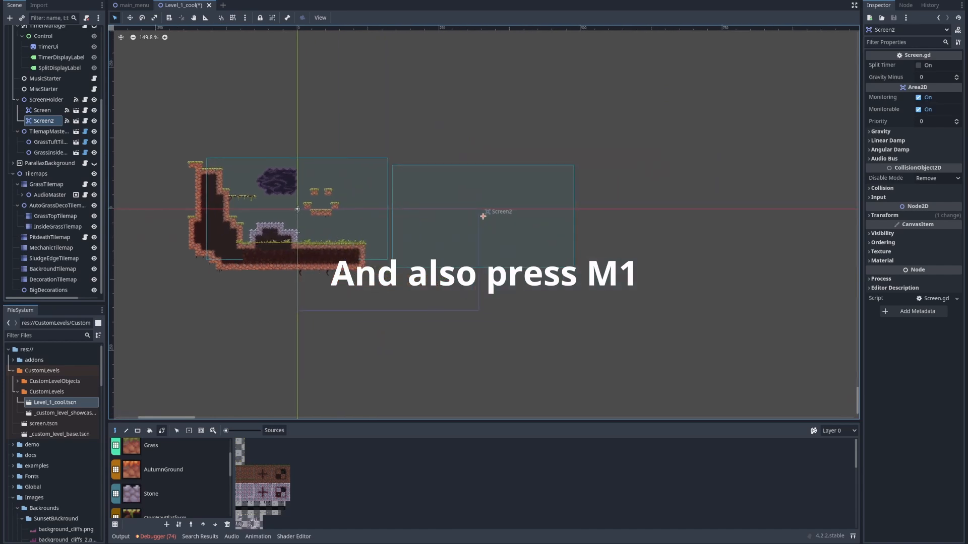
{"action": "middle_click_drag", "start_coordinate": [659, 255], "coordinate": [803, 242]}
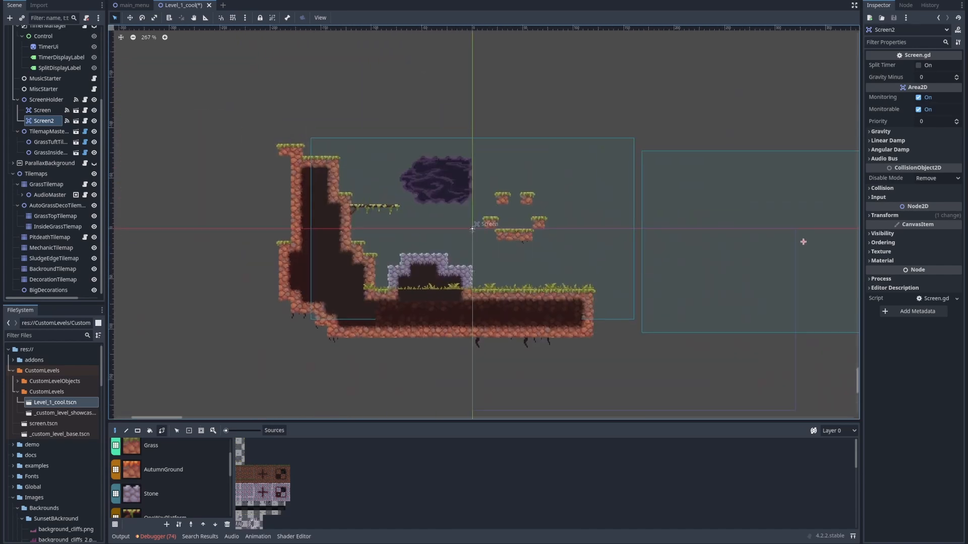
Move Screen2 above the first screen area, shifted left, with its lower edge meeting the first screen's upper edge
{"action": "left_click_drag", "start_coordinate": [803, 242], "coordinate": [356, 47]}
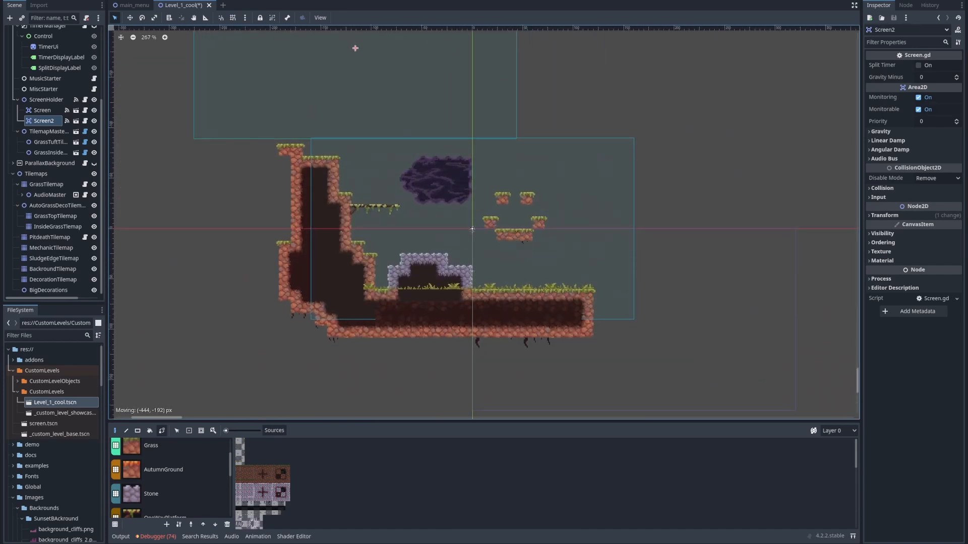
{"action": "middle_click_drag", "start_coordinate": [357, 47], "coordinate": [414, 141]}
{"action": "scroll", "coordinate": [413, 142], "scroll_direction": "up", "scroll_amount": 5}
{"action": "key", "text": "Up"}
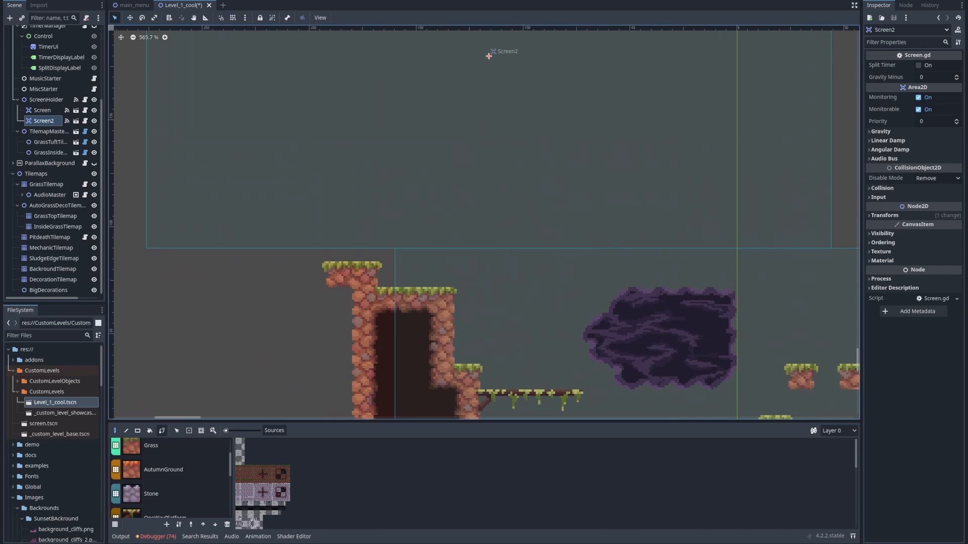
{"action": "middle_click_drag", "start_coordinate": [424, 193], "coordinate": [388, 237]}
{"action": "scroll", "coordinate": [363, 266], "scroll_direction": "down", "scroll_amount": 12}
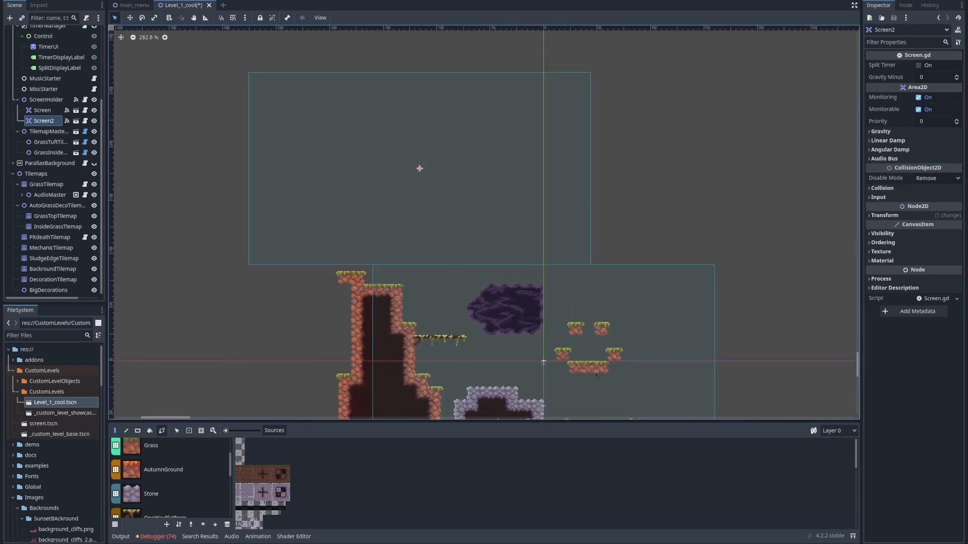
On GrassTilemap, paint Grass terrain around the cliff's top and a diagonal line of Grass tiles rising up-left from it
{"action": "left_click", "coordinate": [544, 361]}
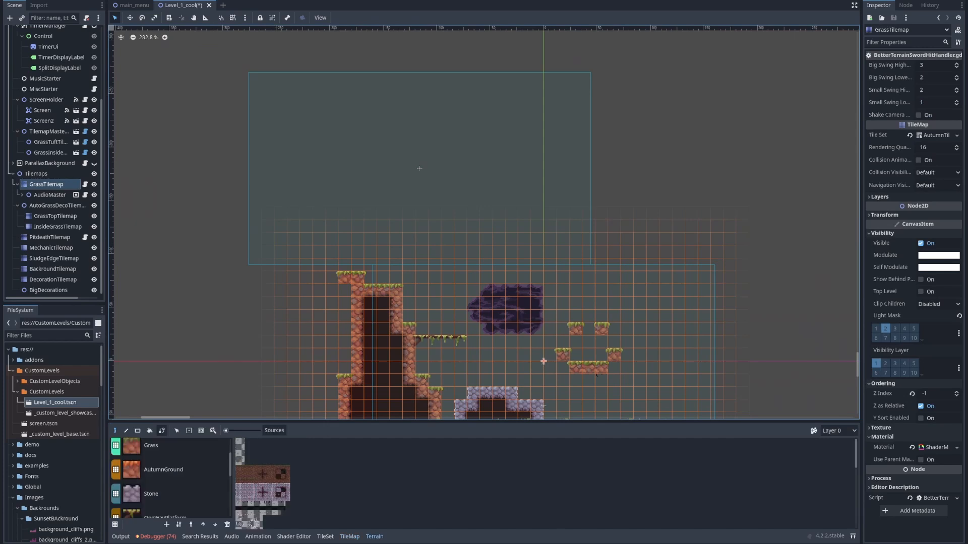
{"action": "left_click", "coordinate": [161, 475]}
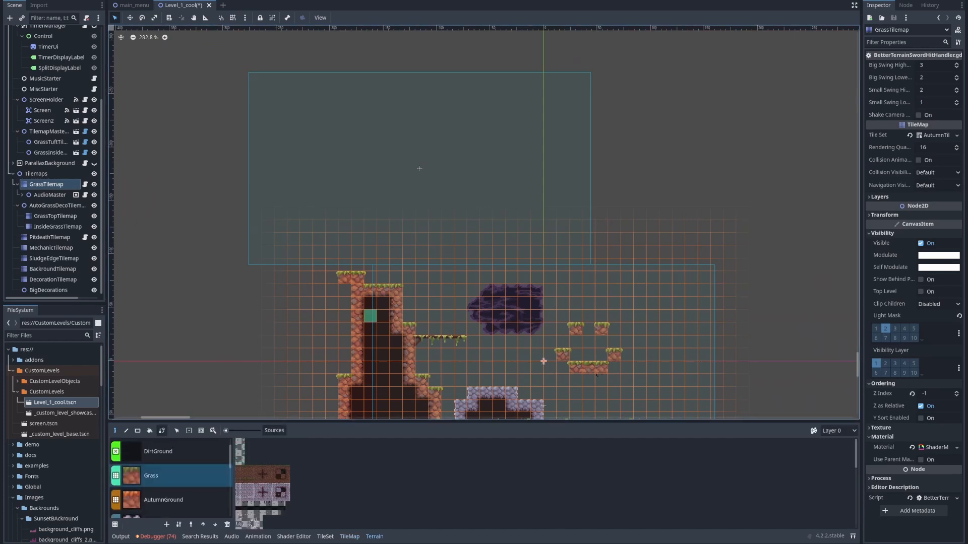
{"action": "mouse_move", "coordinate": [358, 276]}
{"action": "left_mouse_down"}
{"action": "mouse_move", "coordinate": [371, 252]}
{"action": "mouse_move", "coordinate": [370, 278]}
{"action": "mouse_move", "coordinate": [280, 265]}
{"action": "left_mouse_up"}
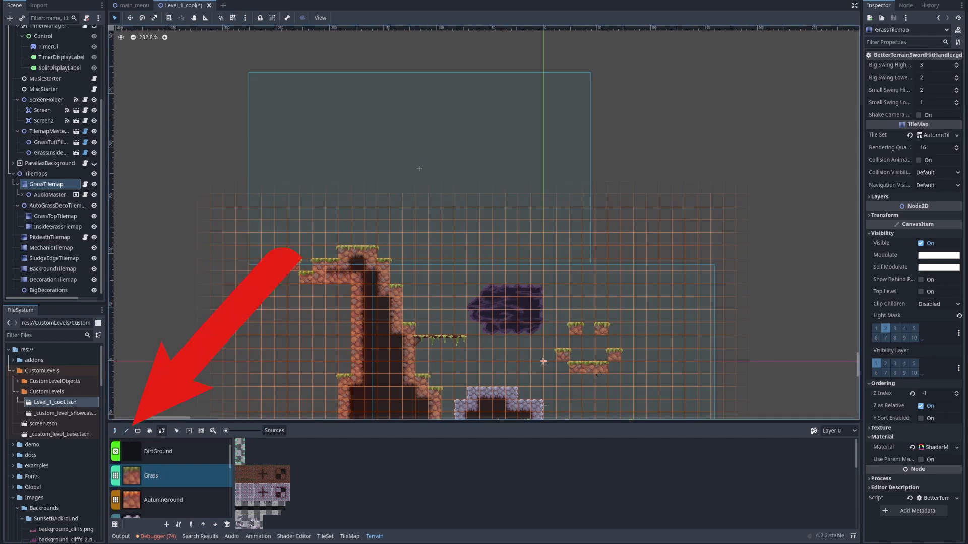
{"action": "left_click_drag", "start_coordinate": [332, 265], "coordinate": [190, 136]}
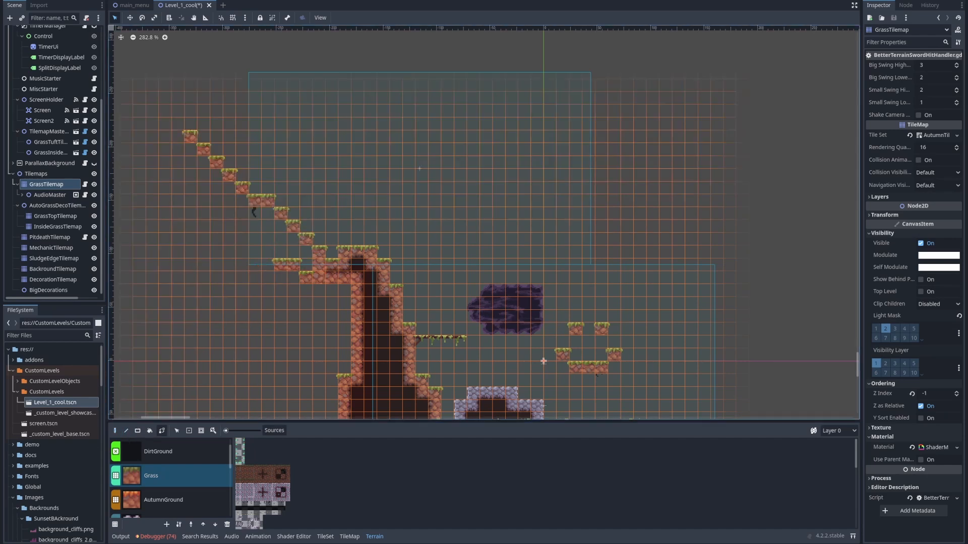
Fill rectangles of Grass terrain to build a tall wall along Screen2's left side, stepping down to the cliff's top
{"action": "key", "text": "r"}
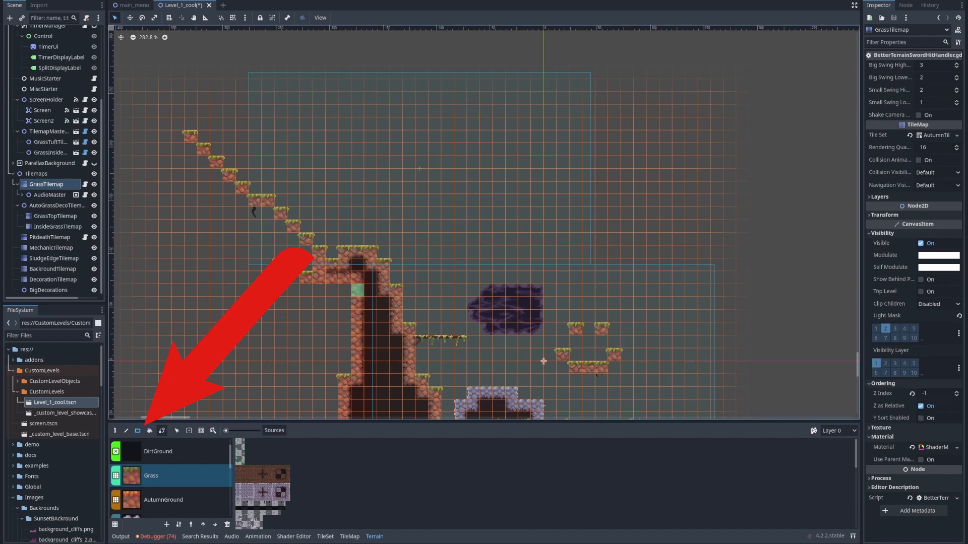
{"action": "left_click_drag", "start_coordinate": [358, 291], "coordinate": [192, 252]}
{"action": "left_click_drag", "start_coordinate": [255, 278], "coordinate": [190, 59]}
{"action": "middle_click_drag", "start_coordinate": [267, 136], "coordinate": [229, 207]}
{"action": "left_click_drag", "start_coordinate": [243, 335], "coordinate": [217, 284]}
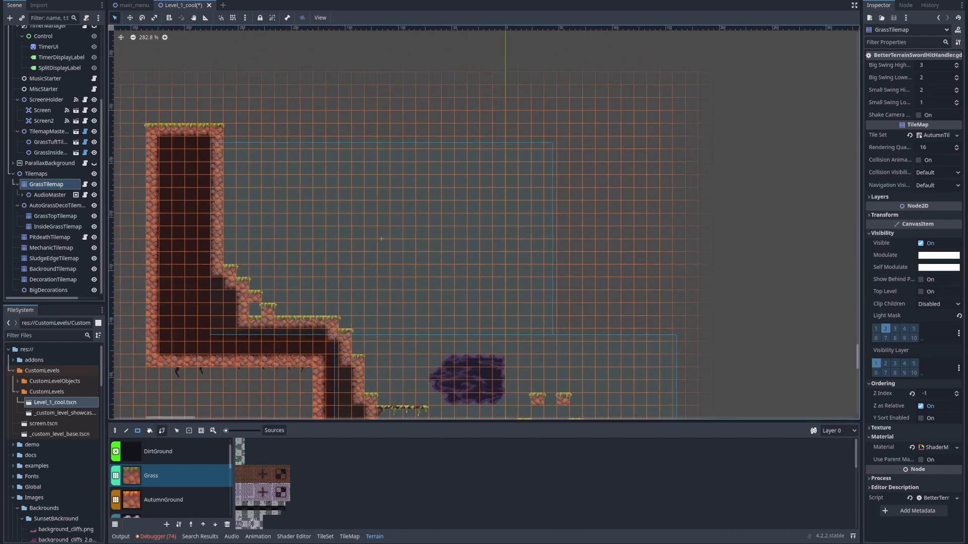
{"action": "left_click_drag", "start_coordinate": [229, 283], "coordinate": [267, 322]}
{"action": "middle_click_drag", "start_coordinate": [291, 322], "coordinate": [216, 229]}
{"action": "left_click", "coordinate": [215, 217]}
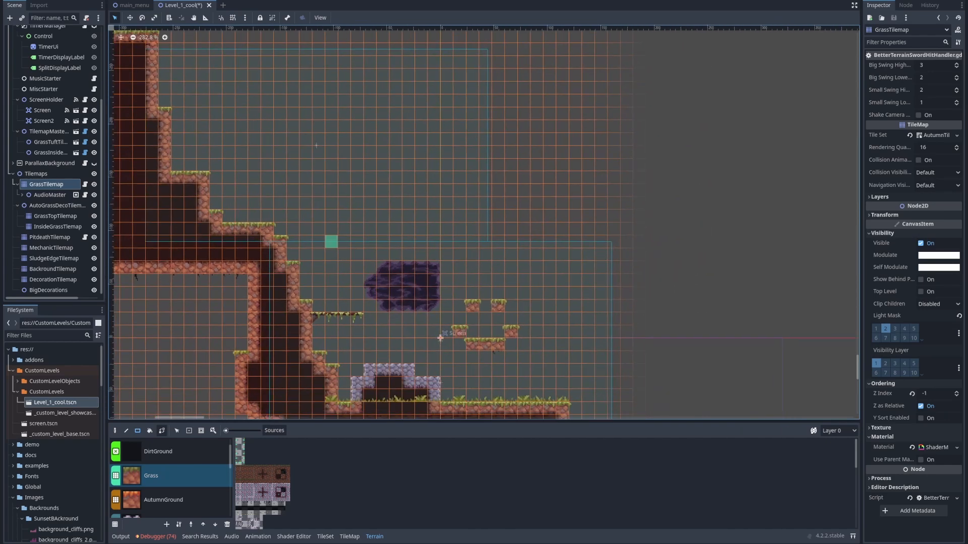
Run the current scene and play-test jumping up the cliff from the first screen into the second
{"action": "middle_click_drag", "start_coordinate": [358, 256], "coordinate": [381, 207]}
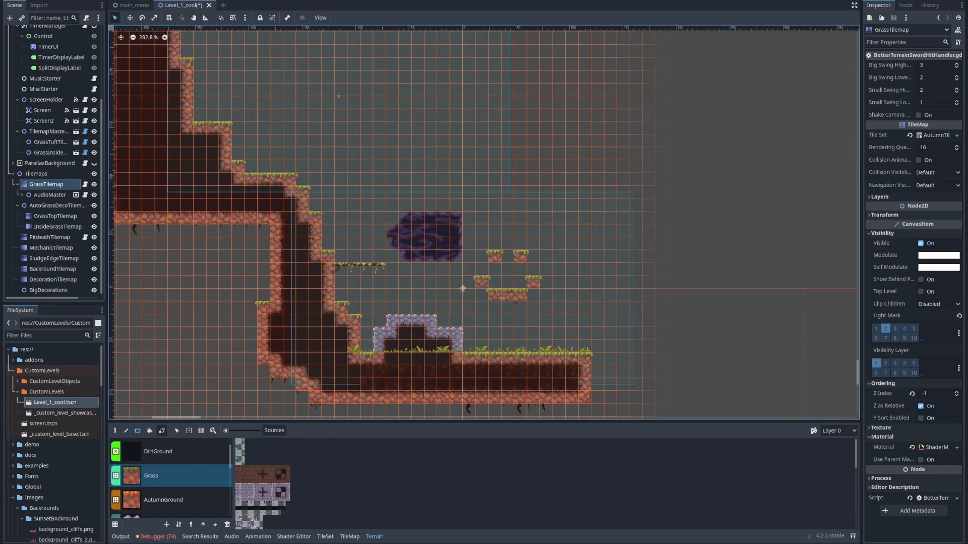
{"action": "key", "text": "F6"}
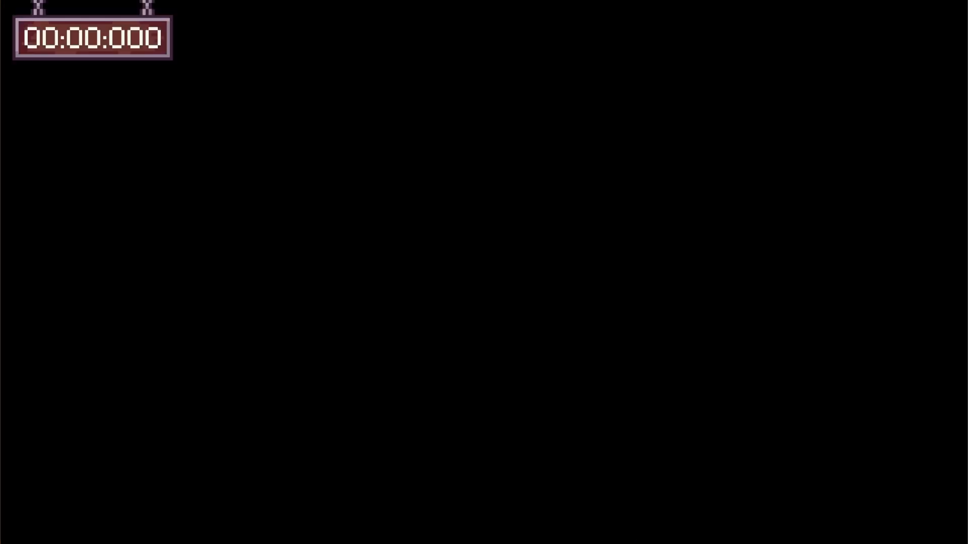
{"action": "key", "text": "space"}
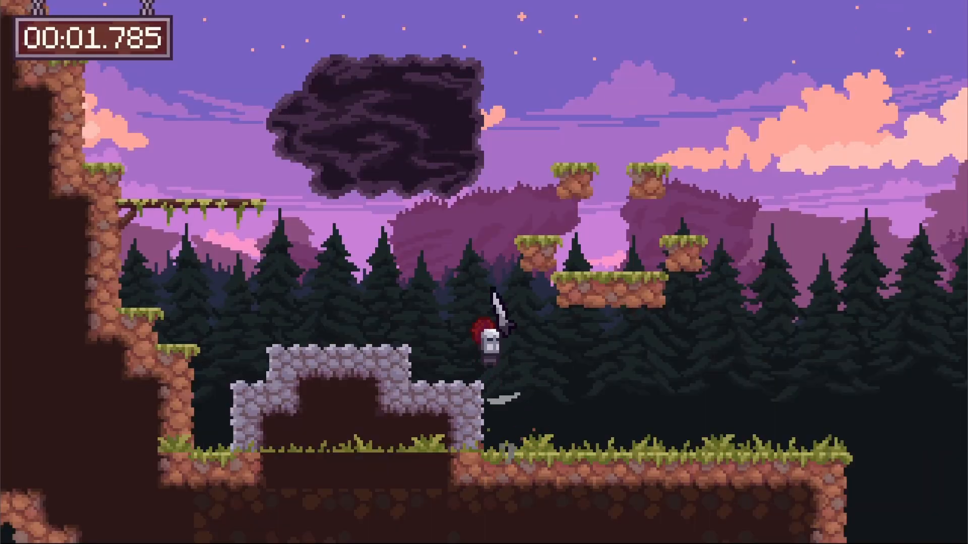
{"action": "key", "text": "space"}
{"action": "key", "text": "space"}
{"action": "key", "text": "space"}
{"action": "key", "text": "space"}
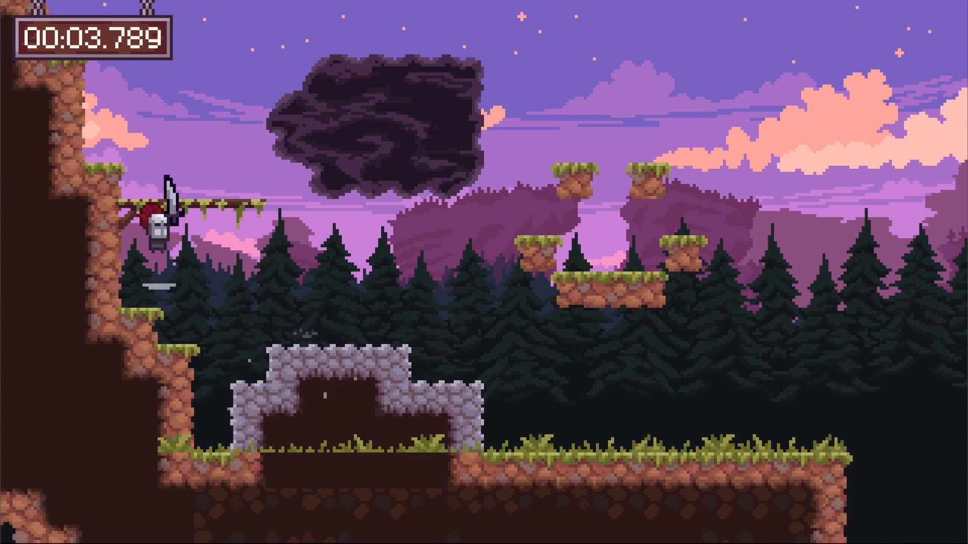
{"action": "key", "text": "space"}
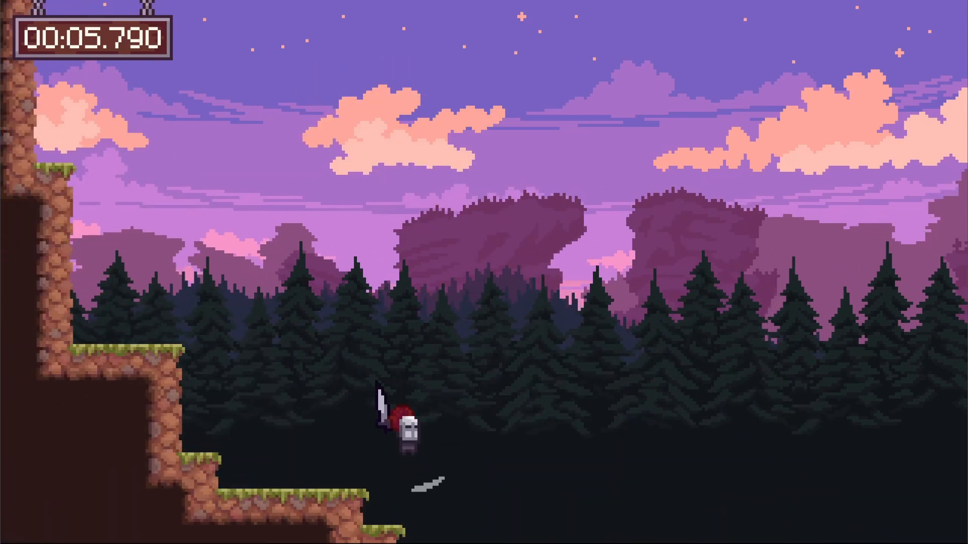
{"action": "key", "text": "space"}
{"action": "key", "text": "space"}
{"action": "key", "text": "space"}
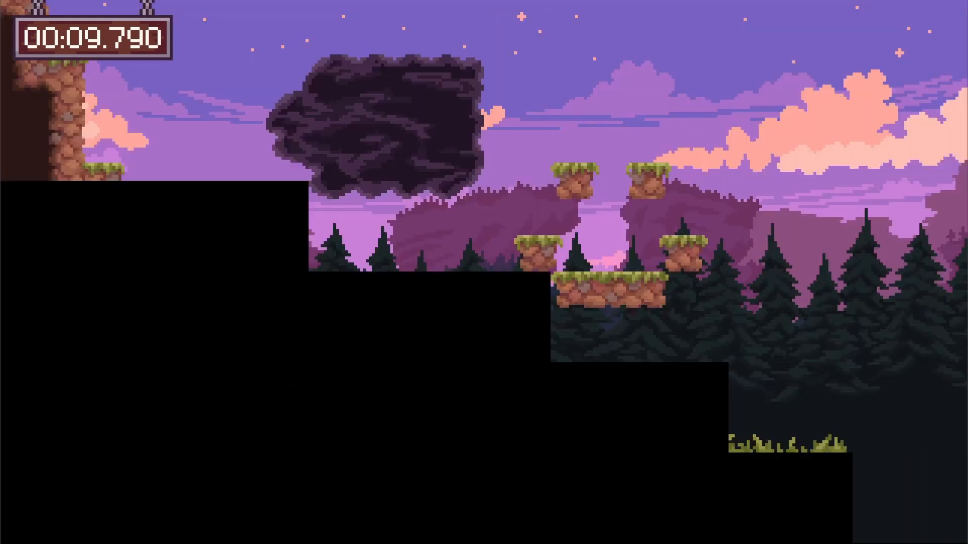
{"action": "key", "text": "space"}
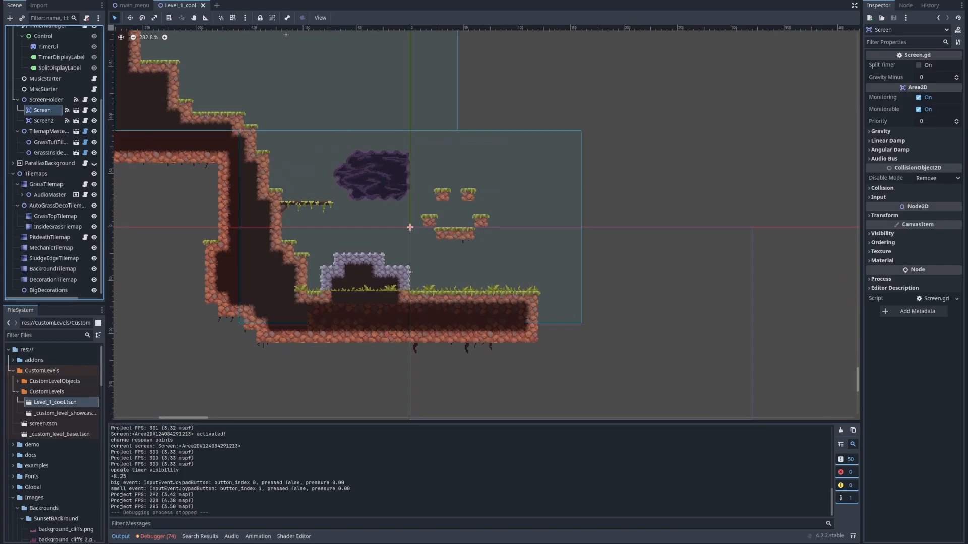
Make the Screen node under ScreenHolder local to the level scene
{"action": "middle_click_drag", "start_coordinate": [409, 216], "coordinate": [401, 243]}
{"action": "scroll", "coordinate": [246, 356], "scroll_direction": "up", "scroll_amount": 4}
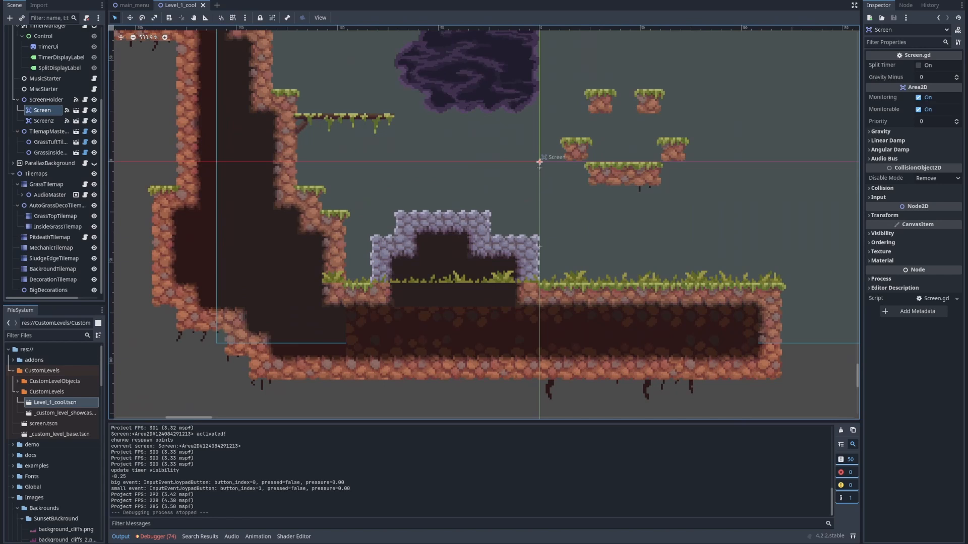
{"action": "middle_click_drag", "start_coordinate": [539, 162], "coordinate": [466, 225]}
{"action": "left_click", "coordinate": [38, 121]}
{"action": "left_click", "coordinate": [36, 109]}
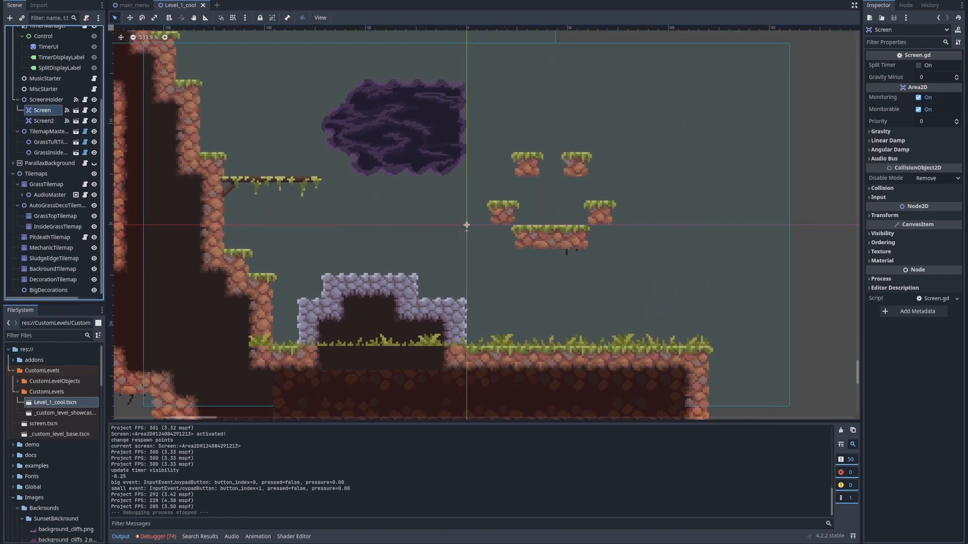
{"action": "right_click", "coordinate": [43, 109]}
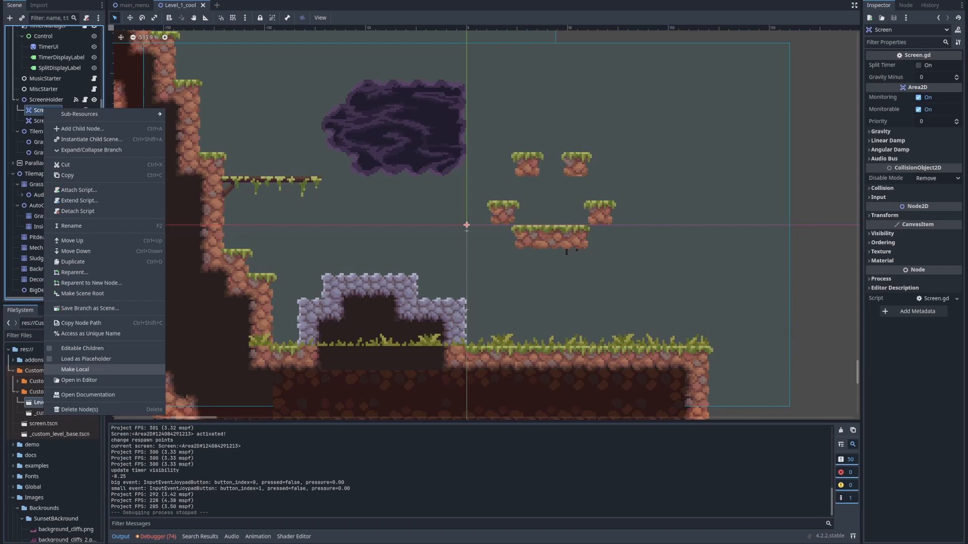
{"action": "left_click", "coordinate": [76, 369]}
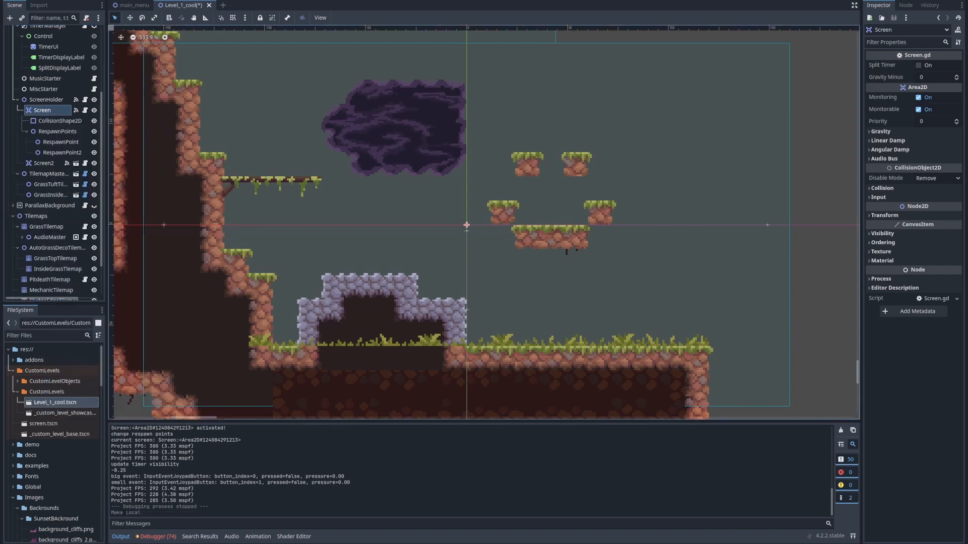
Examine Screen's CollisionShape2D and RespawnPoints child nodes and where they sit in the level
{"action": "middle_click_drag", "start_coordinate": [467, 225], "coordinate": [505, 289]}
{"action": "left_click", "coordinate": [61, 142]}
{"action": "left_click", "coordinate": [57, 131]}
{"action": "left_click", "coordinate": [60, 121]}
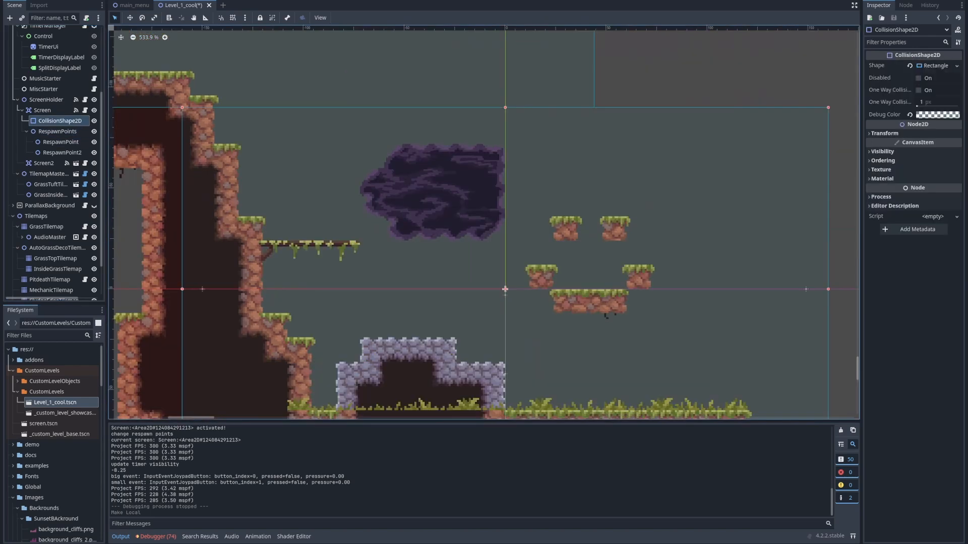
{"action": "key", "text": "Up"}
{"action": "key", "text": "Down"}
{"action": "key", "text": "Down"}
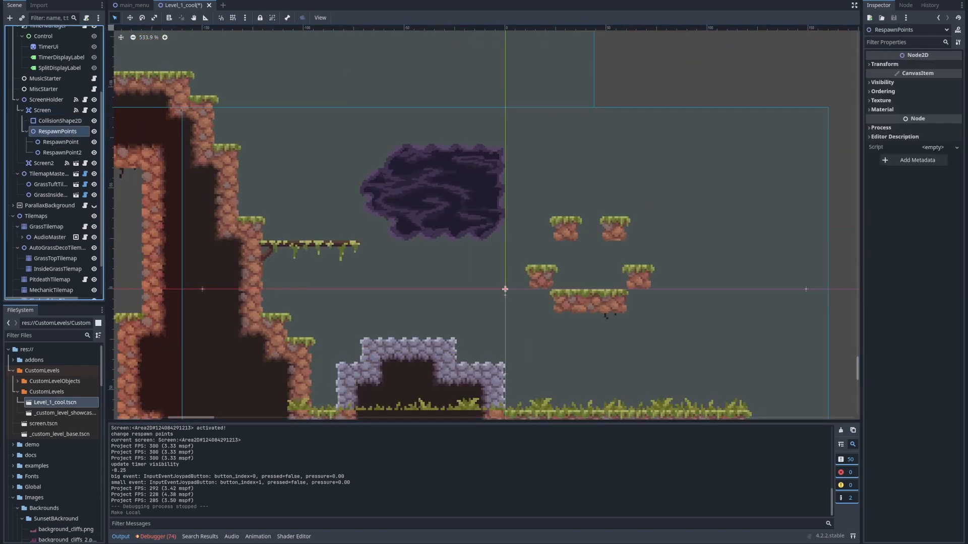
{"action": "middle_click_drag", "start_coordinate": [505, 289], "coordinate": [415, 206]}
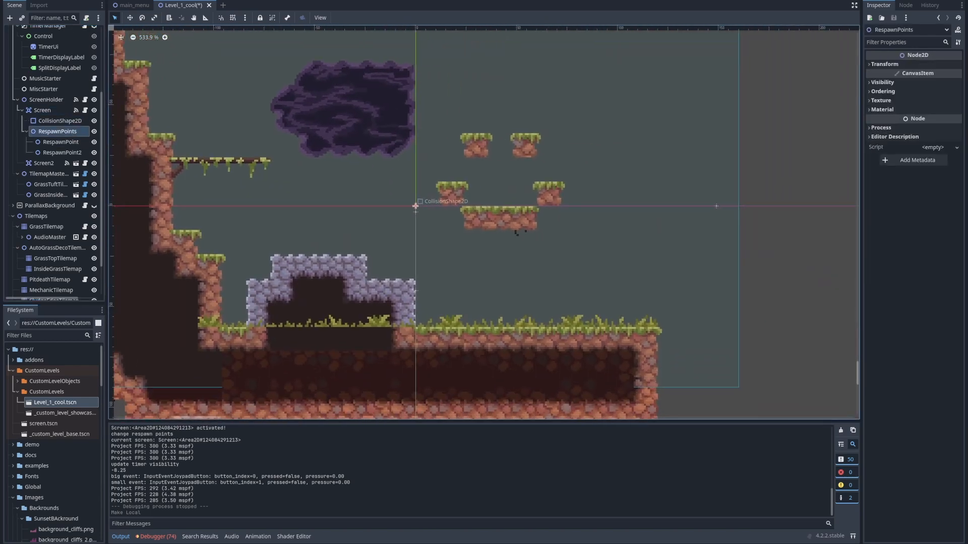
{"action": "left_click", "coordinate": [60, 121]}
{"action": "left_click", "coordinate": [58, 132]}
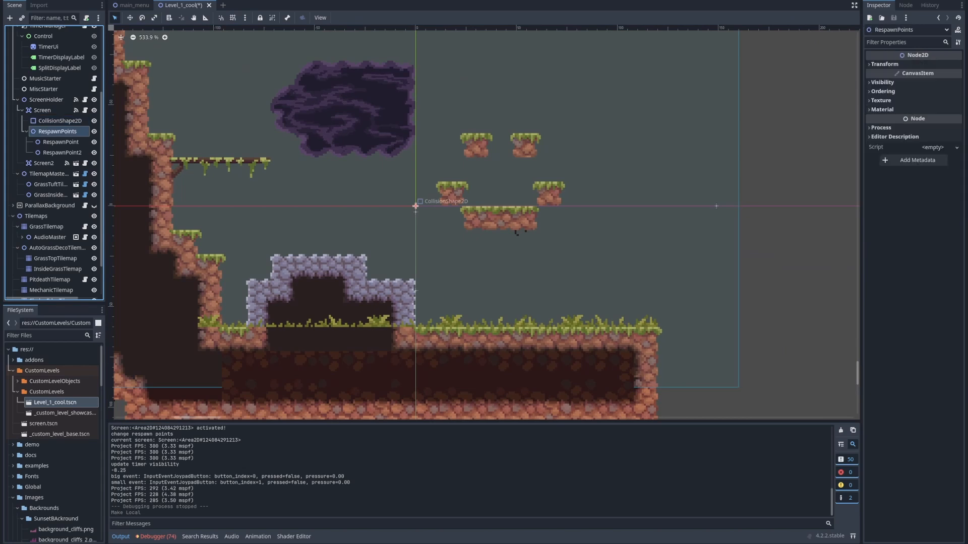
Move RespawnPoint to (-95, -48) above the hanging branch and RespawnPoint2 to (98, 32) above the grassy ground
{"action": "middle_click_drag", "start_coordinate": [415, 206], "coordinate": [504, 217]}
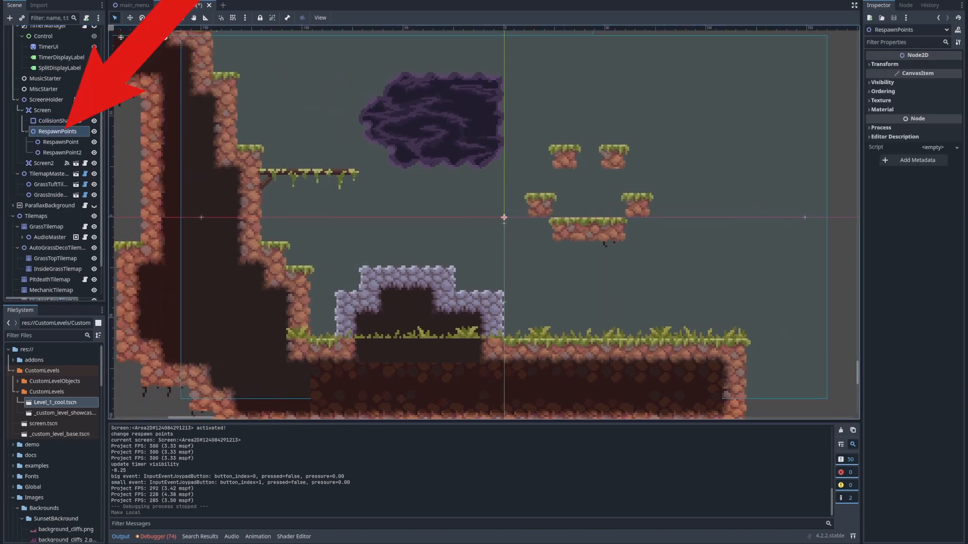
{"action": "left_click", "coordinate": [61, 143]}
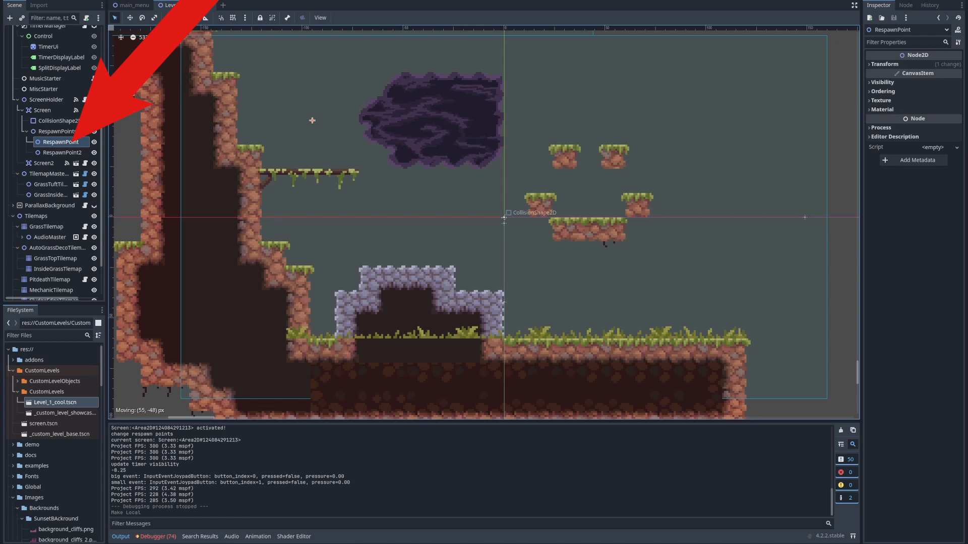
{"action": "left_click", "coordinate": [62, 153]}
{"action": "left_click_drag", "start_coordinate": [704, 280], "coordinate": [701, 282]}
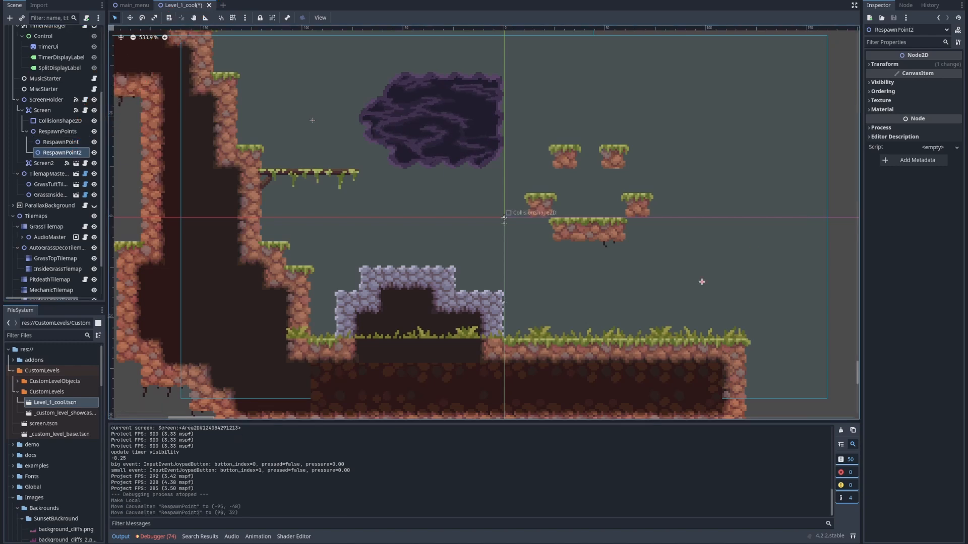
{"action": "middle_click_drag", "start_coordinate": [702, 282], "coordinate": [690, 368]}
Move Screen's RespawnPoint to (-119, -47), just above the cliff ledge beside the hanging branch
{"action": "left_click", "coordinate": [61, 142]}
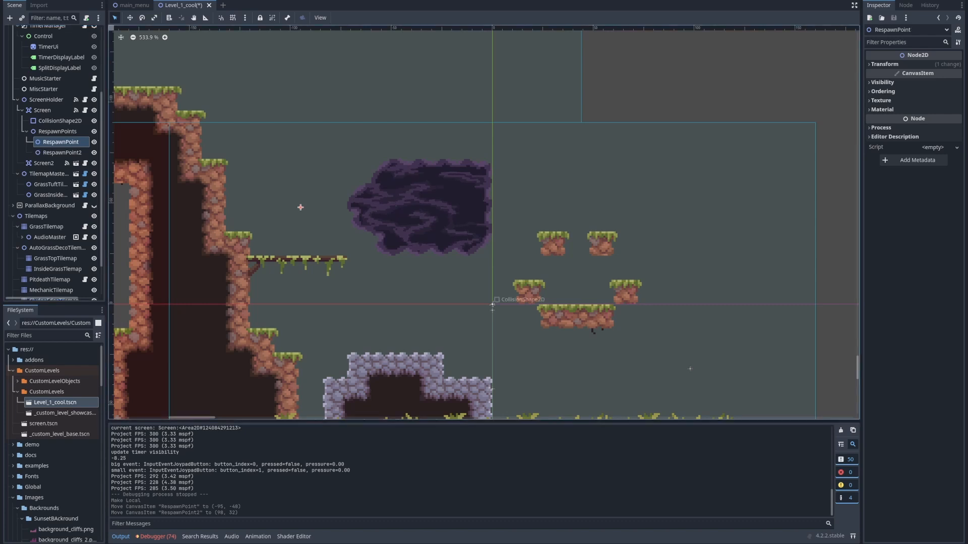
{"action": "scroll", "coordinate": [690, 368], "scroll_direction": "down", "scroll_amount": 6}
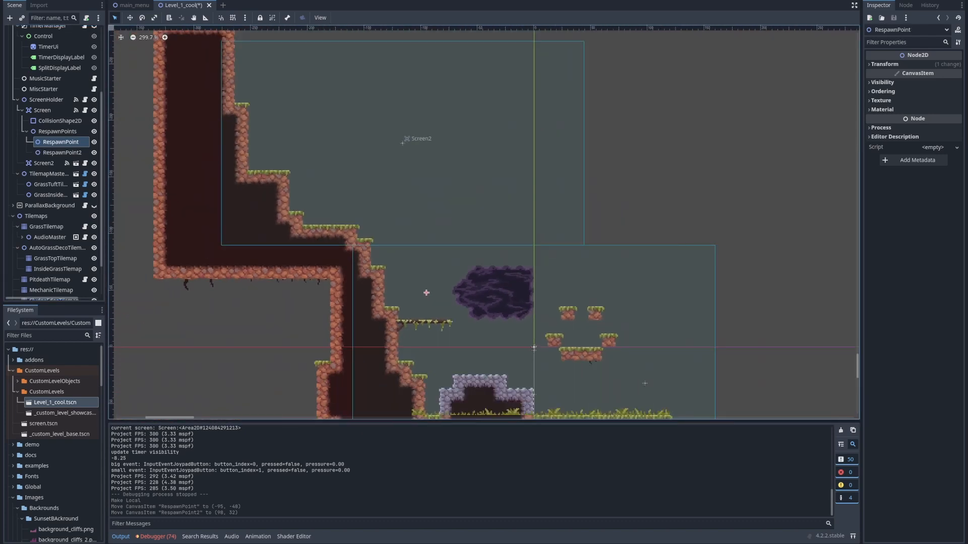
{"action": "scroll", "coordinate": [447, 303], "scroll_direction": "up", "scroll_amount": 6}
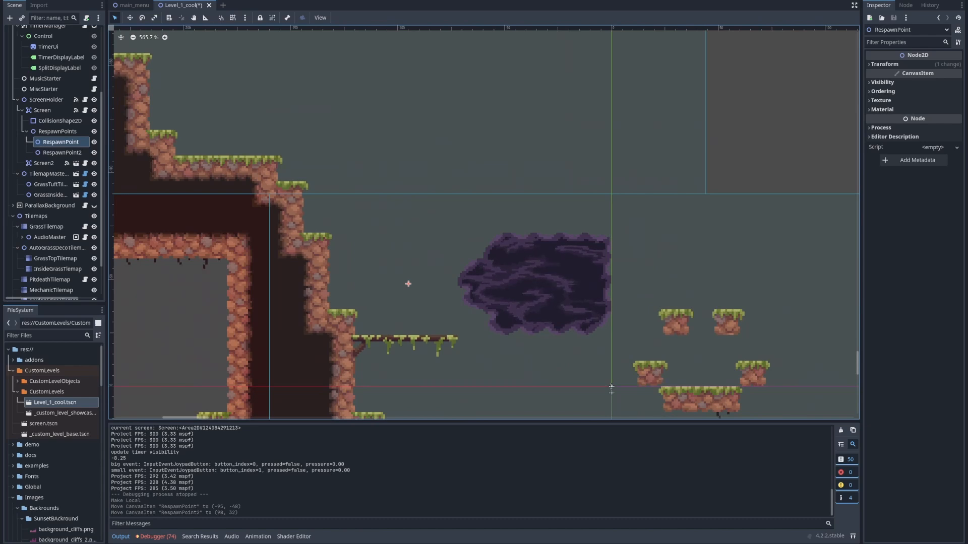
{"action": "left_click_drag", "start_coordinate": [361, 288], "coordinate": [356, 286]}
{"action": "middle_click_drag", "start_coordinate": [355, 286], "coordinate": [357, 262]}
{"action": "scroll", "coordinate": [338, 278], "scroll_direction": "down", "scroll_amount": 7}
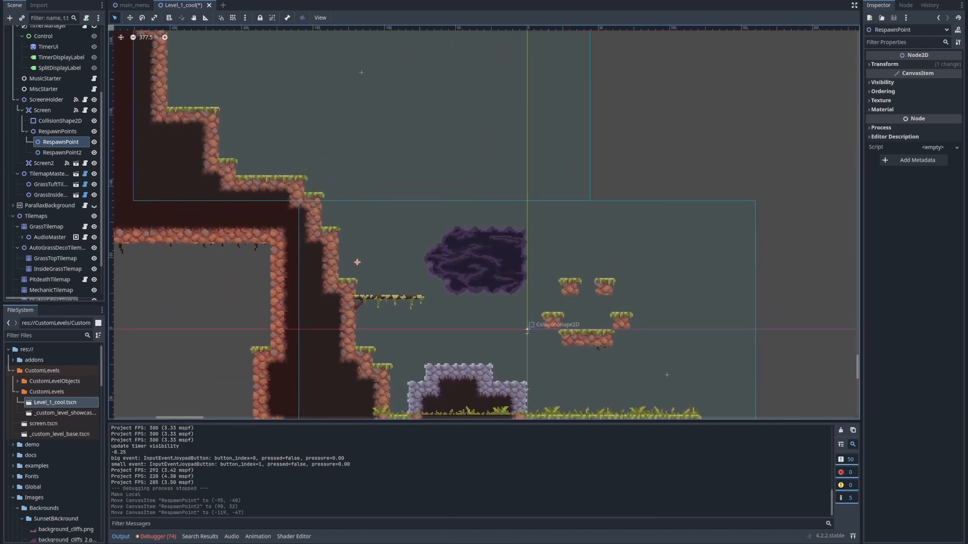
Move Screen's RespawnPoint2 to (147, 42), past the right end of the ground near the screen's right border
{"action": "middle_click_drag", "start_coordinate": [527, 330], "coordinate": [299, 194]}
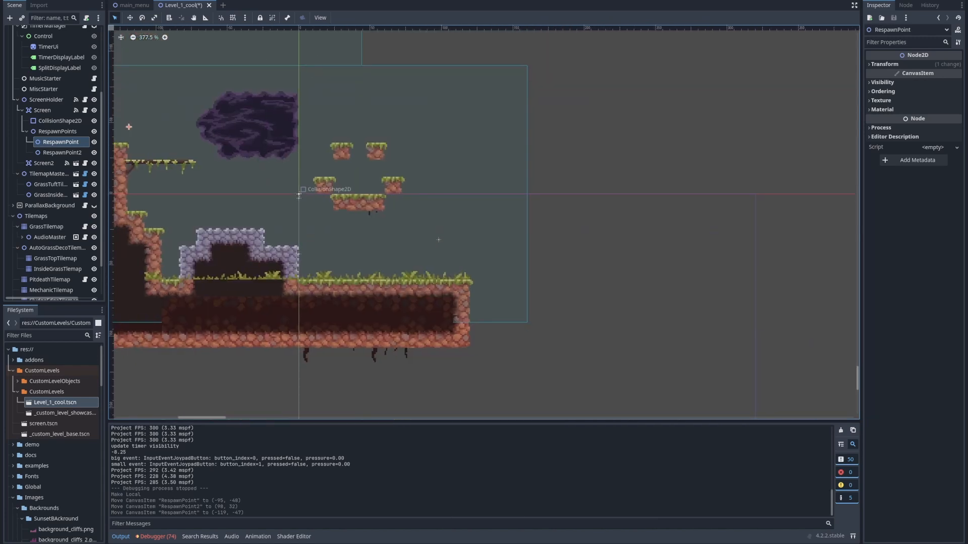
{"action": "left_click", "coordinate": [299, 195]}
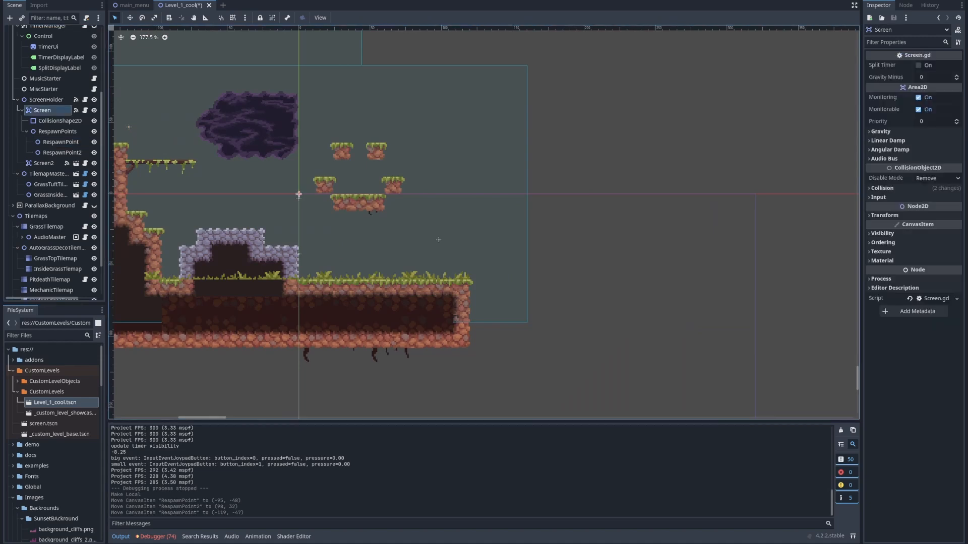
{"action": "left_click_drag", "start_coordinate": [439, 240], "coordinate": [508, 253]}
{"action": "middle_click_drag", "start_coordinate": [508, 254], "coordinate": [514, 299]}
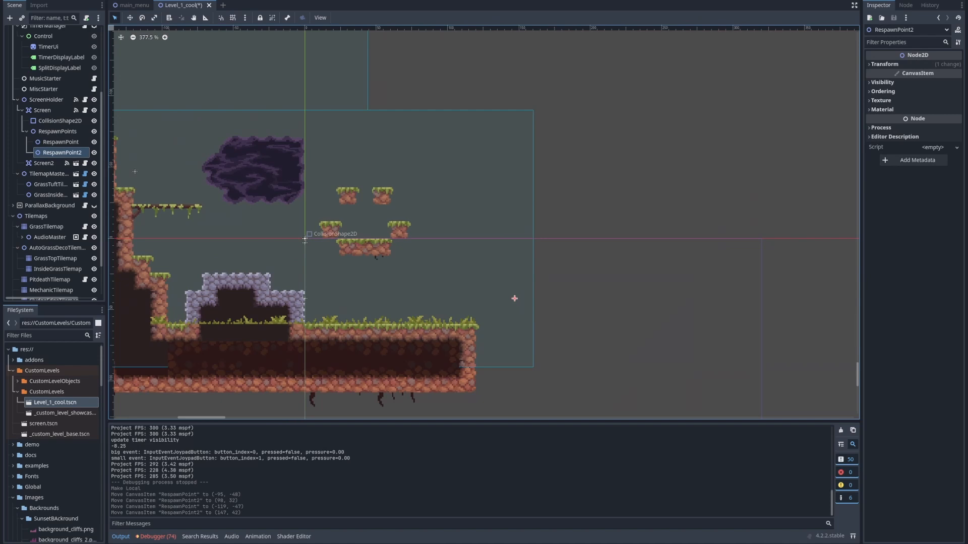
Duplicate Screen2 as Screen3 and place it at (320, 31), adjoining the right edge of the first screen
{"action": "left_click", "coordinate": [43, 163]}
{"action": "middle_click_drag", "start_coordinate": [240, 103], "coordinate": [335, 165]}
{"action": "scroll", "coordinate": [396, 143], "scroll_direction": "down", "scroll_amount": 8}
{"action": "key", "text": "ctrl+d"}
{"action": "left_click_drag", "start_coordinate": [328, 151], "coordinate": [443, 190]}
{"action": "left_click_drag", "start_coordinate": [386, 125], "coordinate": [663, 276]}
{"action": "middle_click_drag", "start_coordinate": [375, 249], "coordinate": [417, 291]}
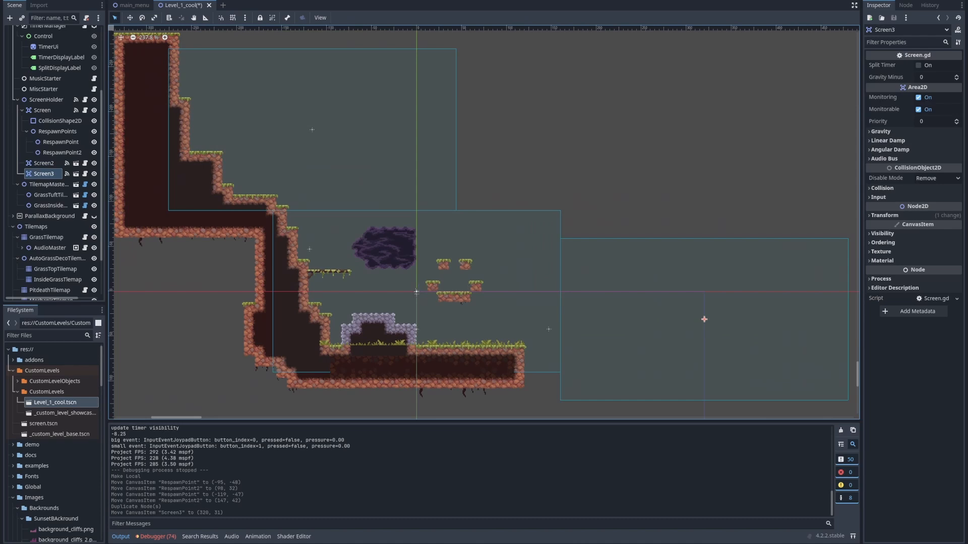
Run the current scene and play-test climbing into the second screen and dropping back, then return to the Godot editor
{"action": "key", "text": "F6"}
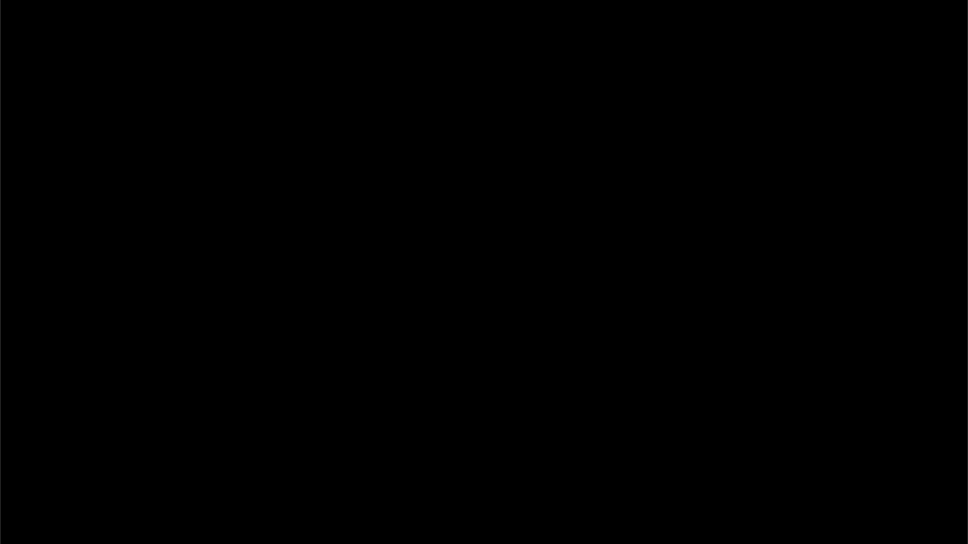
{"action": "key", "text": "space"}
{"action": "key", "text": "space"}
{"action": "key", "text": "space"}
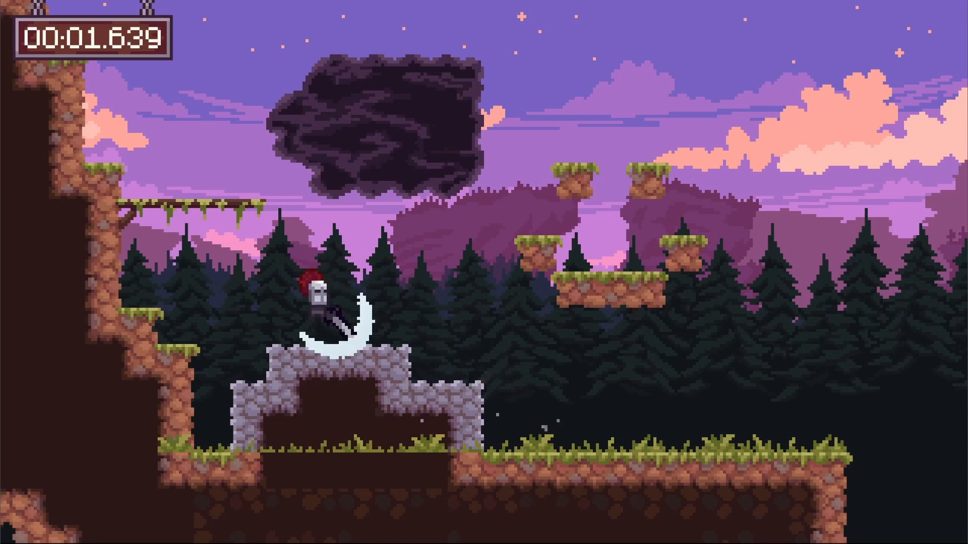
{"action": "key", "text": "space"}
{"action": "key", "text": "space"}
{"action": "key", "text": "space"}
{"action": "key", "text": "space"}
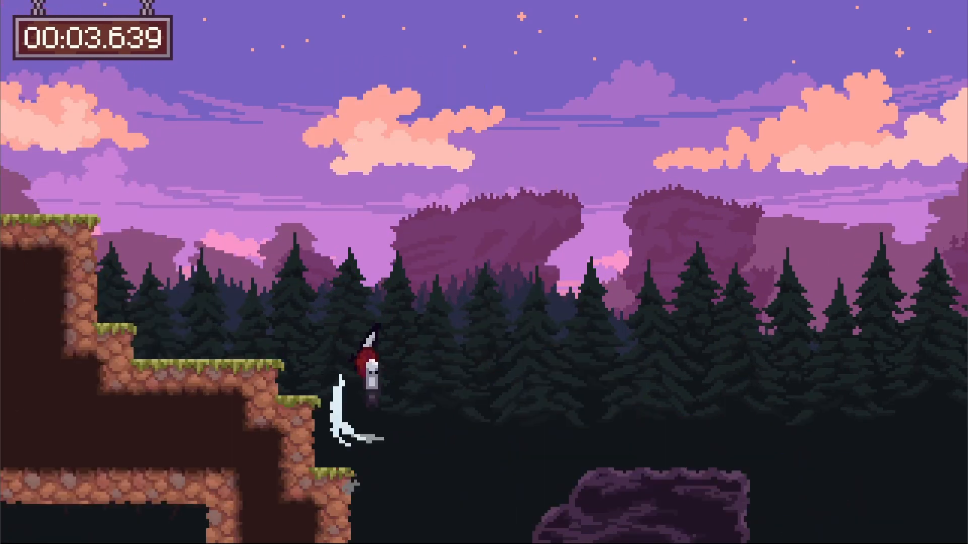
{"action": "key", "text": "space"}
{"action": "key", "text": "space"}
{"action": "key", "text": "space"}
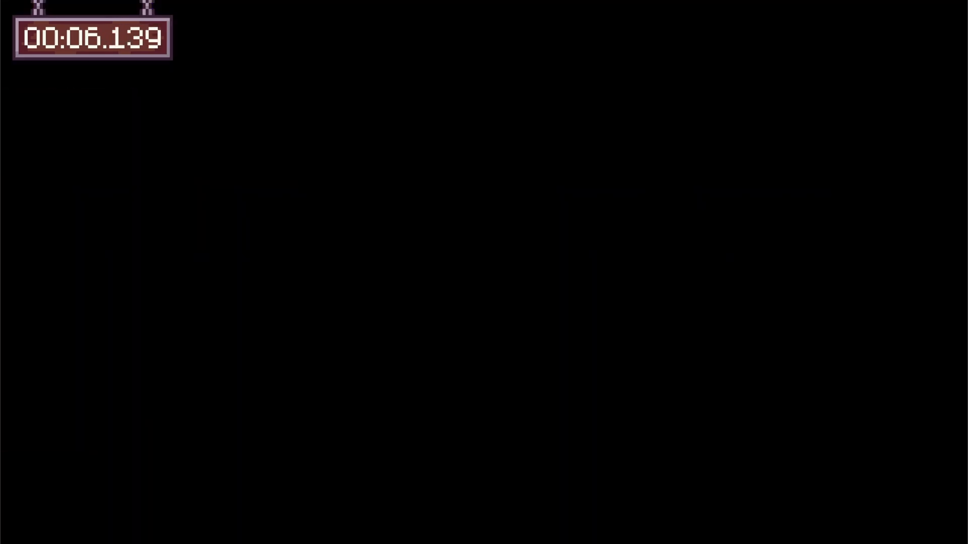
{"action": "key", "text": "space"}
{"action": "key", "text": "space"}
{"action": "key", "text": "space"}
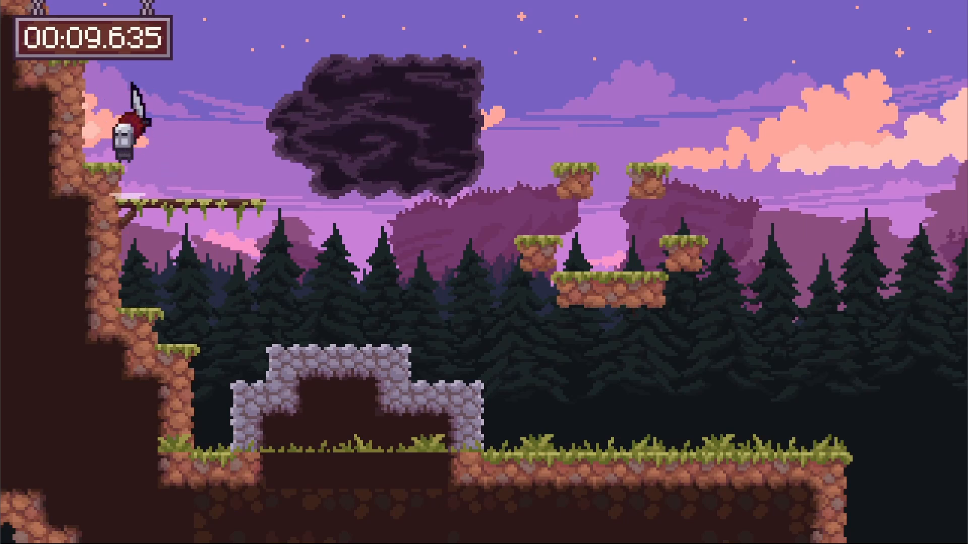
{"action": "key", "text": "alt+Tab"}
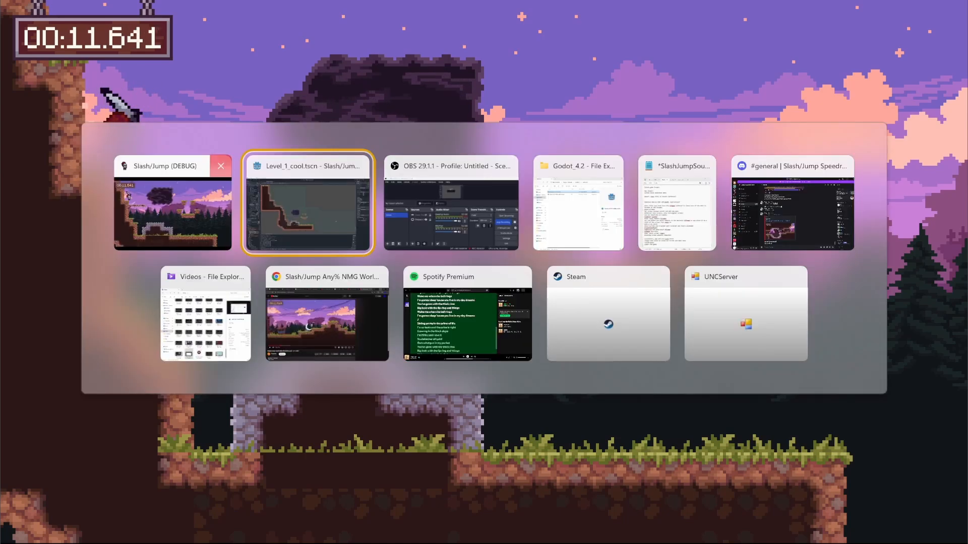
Inspect the first screen's layout and run the scene again to play-test from the player's starting spot
{"action": "scroll", "coordinate": [416, 292], "scroll_direction": "up", "scroll_amount": 4}
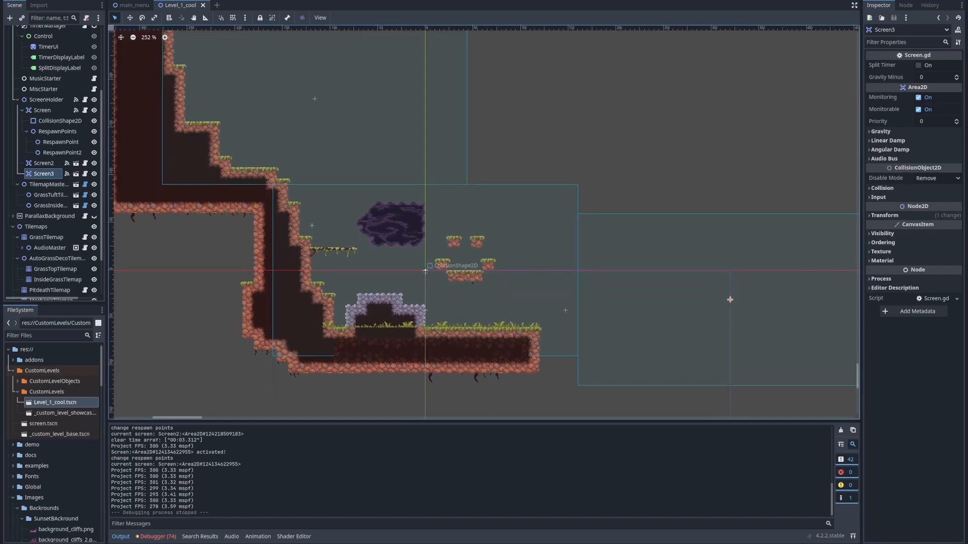
{"action": "scroll", "coordinate": [317, 202], "scroll_direction": "up", "scroll_amount": 10}
{"action": "middle_click_drag", "start_coordinate": [316, 202], "coordinate": [191, 153]}
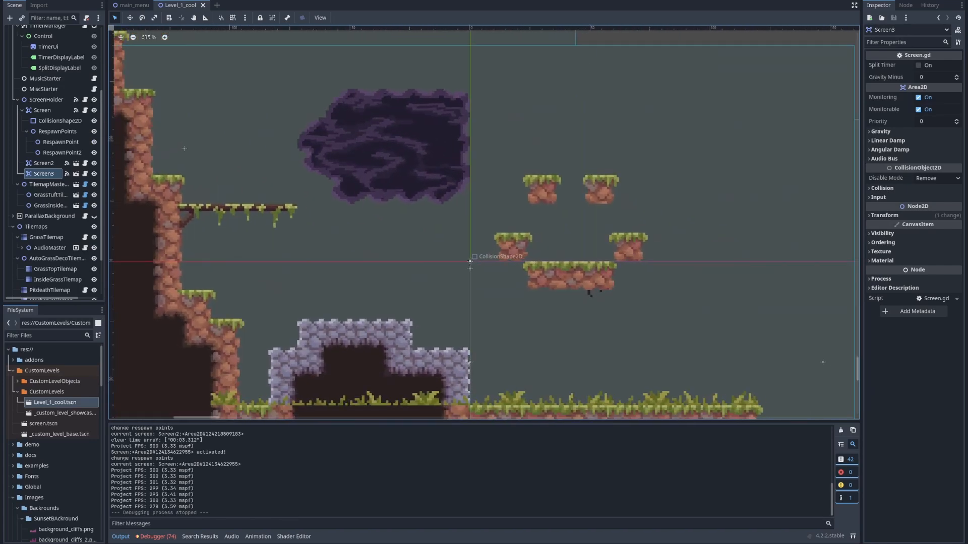
{"action": "scroll", "coordinate": [302, 201], "scroll_direction": "down", "scroll_amount": 11}
{"action": "middle_click_drag", "start_coordinate": [484, 222], "coordinate": [483, 222]}
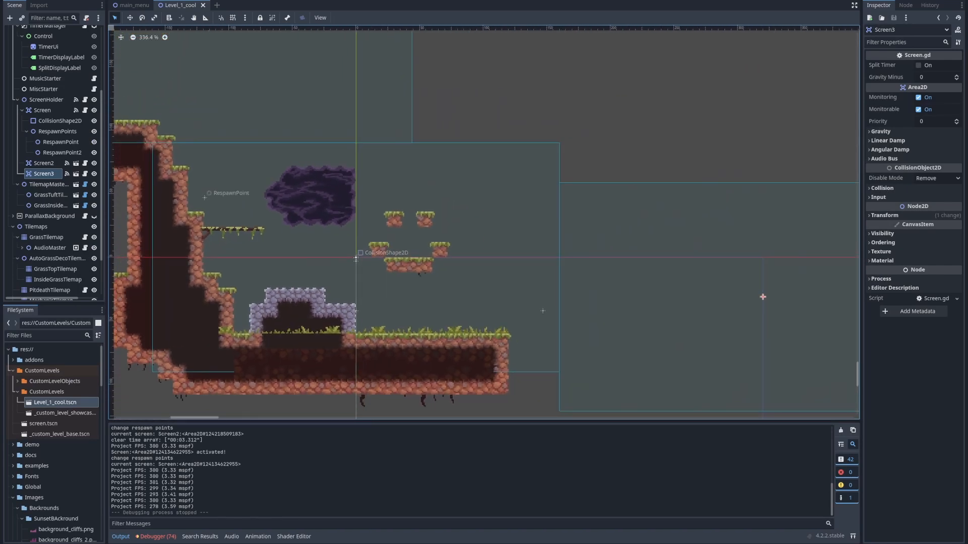
{"action": "key", "text": "F6"}
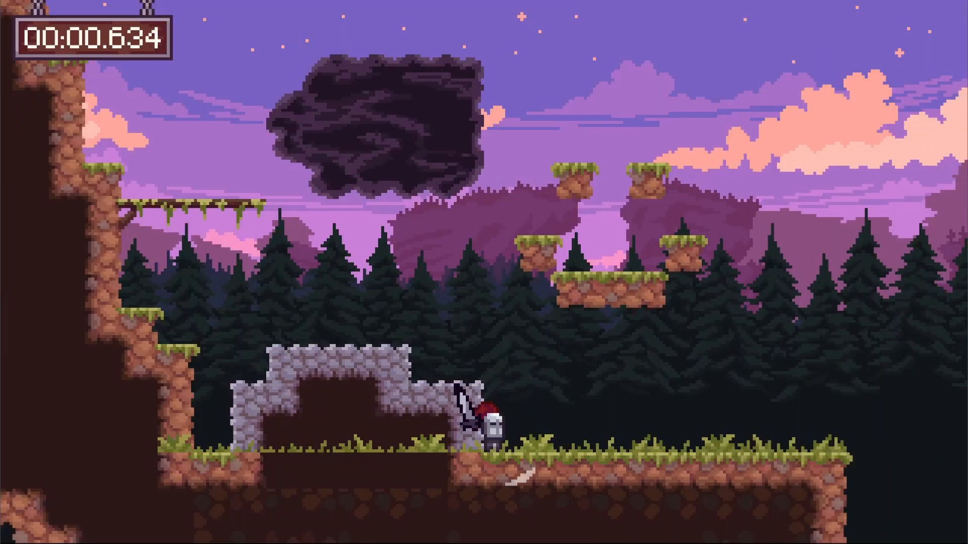
{"action": "key", "text": "space"}
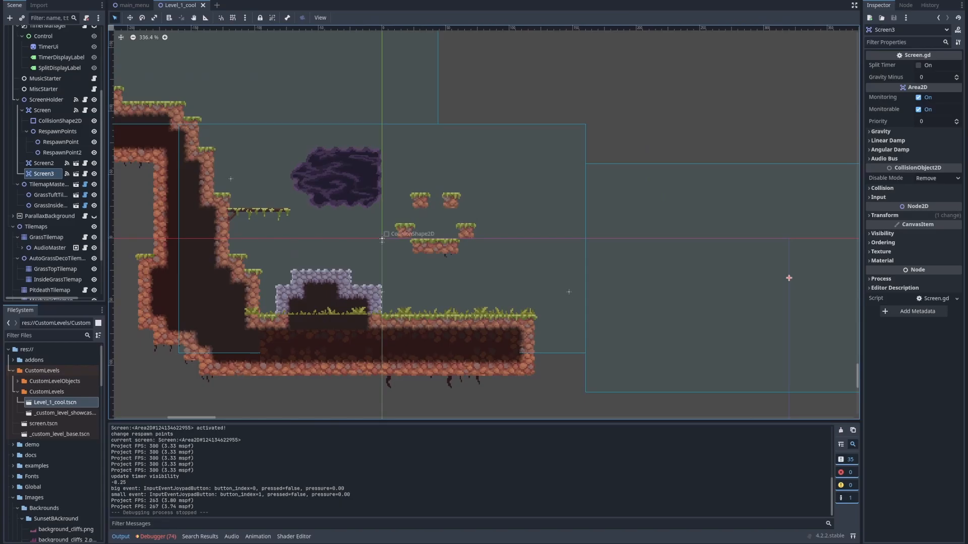
Move the PlayerSpawnPoint node to (-210, -192), in the left part of Screen2
{"action": "scroll", "coordinate": [382, 240], "scroll_direction": "up", "scroll_amount": 2}
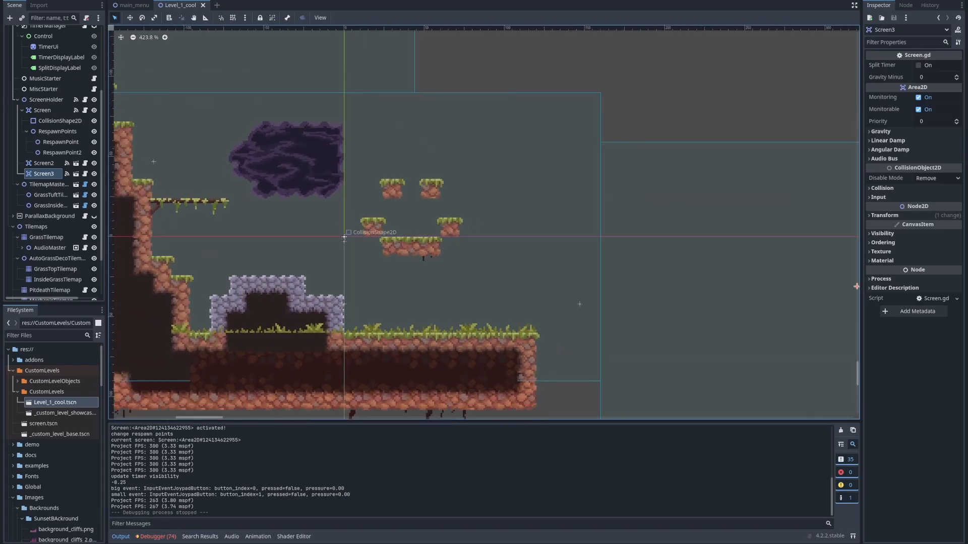
{"action": "left_click", "coordinate": [52, 85]}
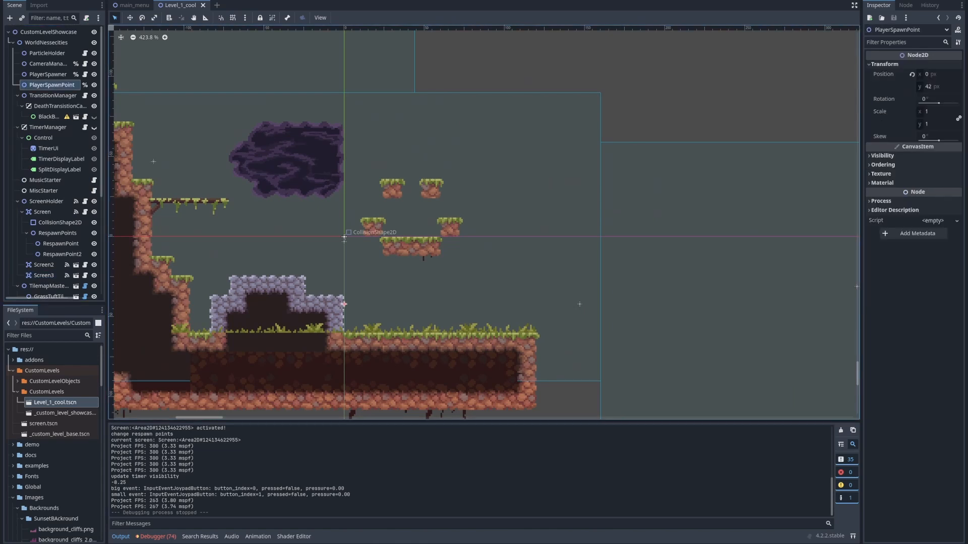
{"action": "middle_click_drag", "start_coordinate": [415, 199], "coordinate": [482, 257]}
{"action": "scroll", "coordinate": [482, 257], "scroll_direction": "down", "scroll_amount": 8}
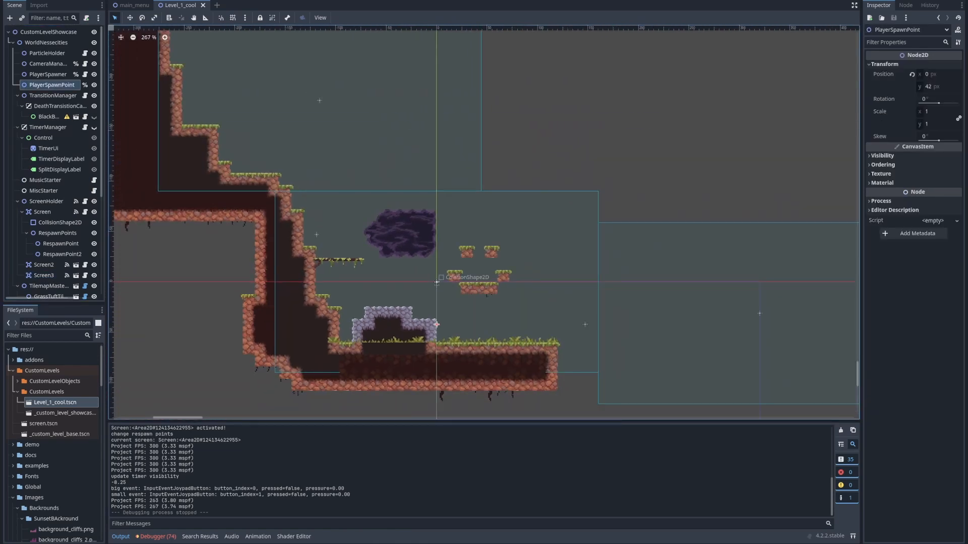
{"action": "scroll", "coordinate": [436, 283], "scroll_direction": "down", "scroll_amount": 4}
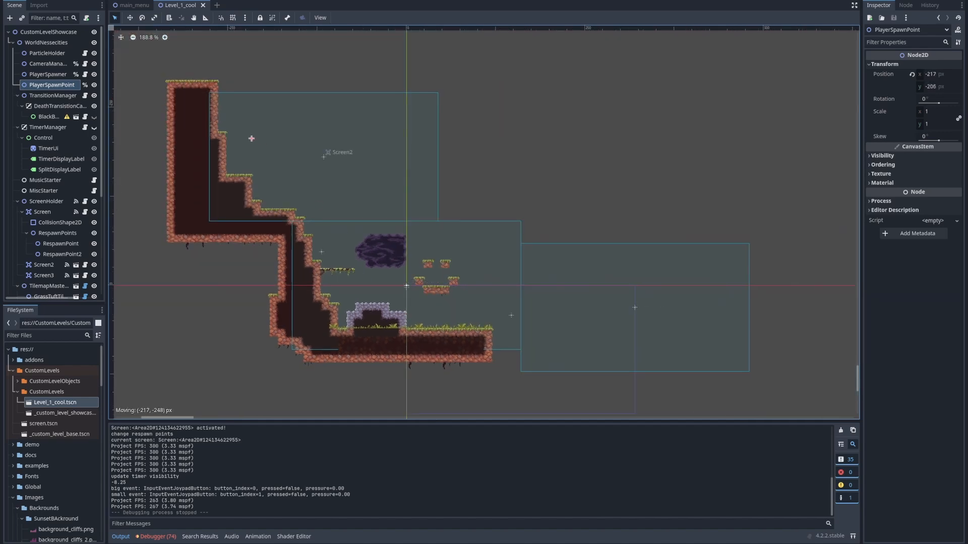
{"action": "left_click_drag", "start_coordinate": [251, 138], "coordinate": [257, 148]}
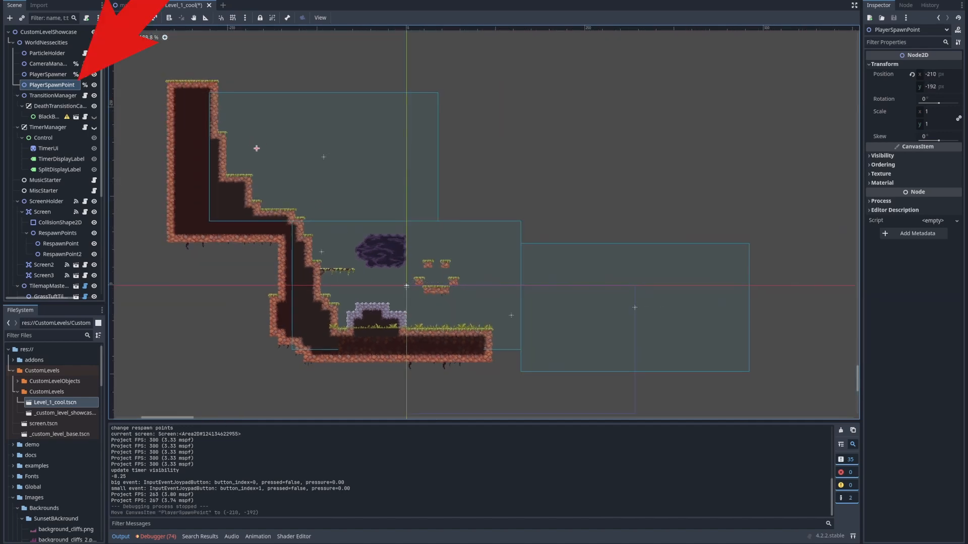
Move PlayerSpawnPoint to (-231, -176), above the wide ledge beside Screen2's tall wall
{"action": "left_click", "coordinate": [46, 42]}
{"action": "left_click", "coordinate": [52, 85]}
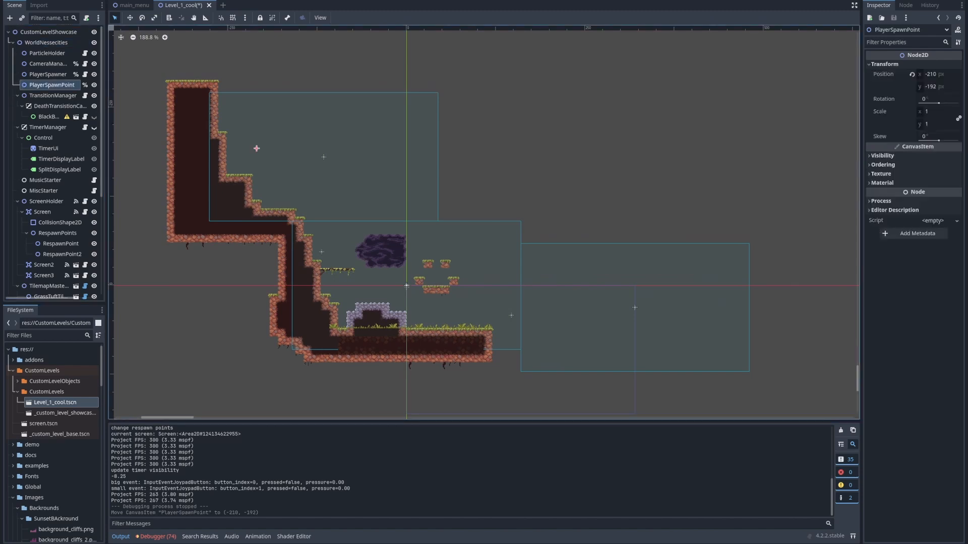
{"action": "middle_click_drag", "start_coordinate": [324, 157], "coordinate": [425, 231]}
{"action": "scroll", "coordinate": [426, 231], "scroll_direction": "up", "scroll_amount": 6}
{"action": "key", "text": "Up"}
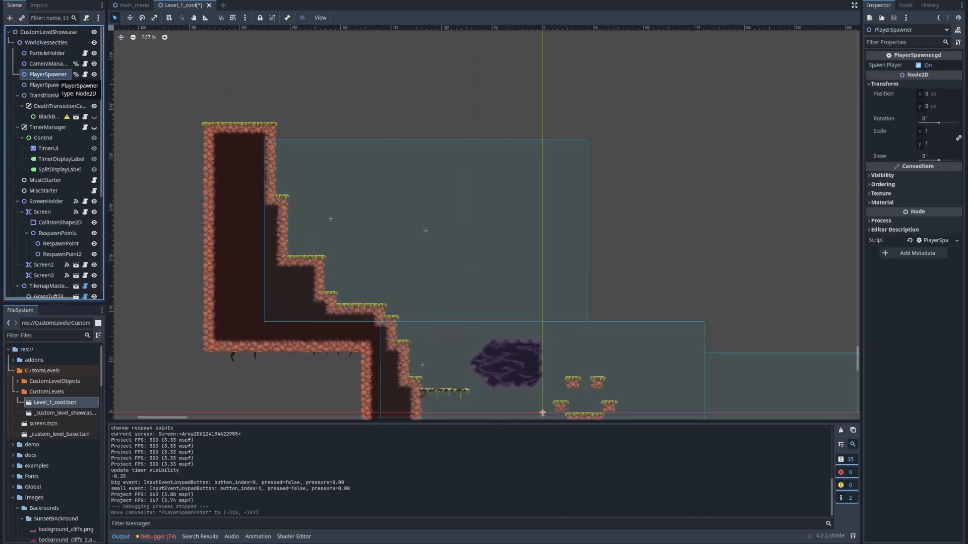
{"action": "key", "text": "Down"}
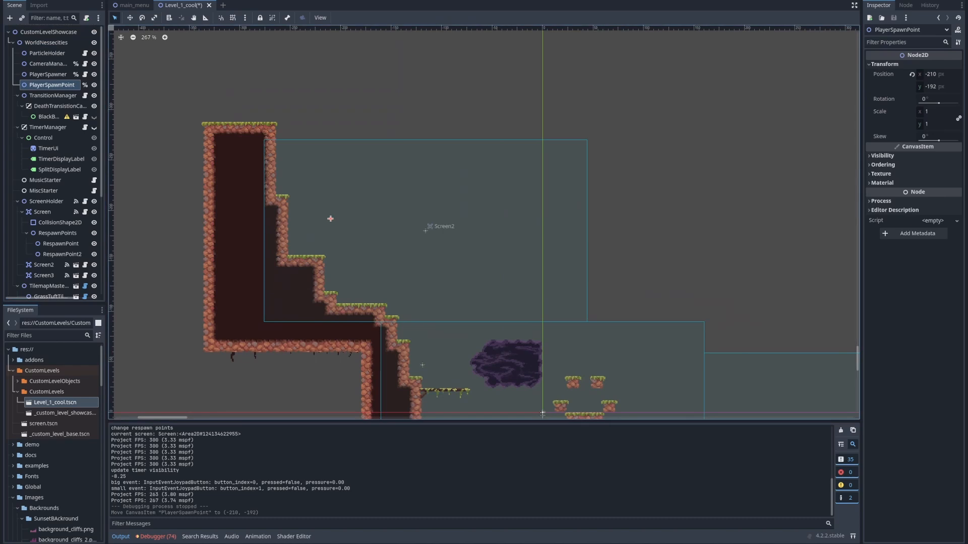
{"action": "scroll", "coordinate": [428, 227], "scroll_direction": "up", "scroll_amount": 8}
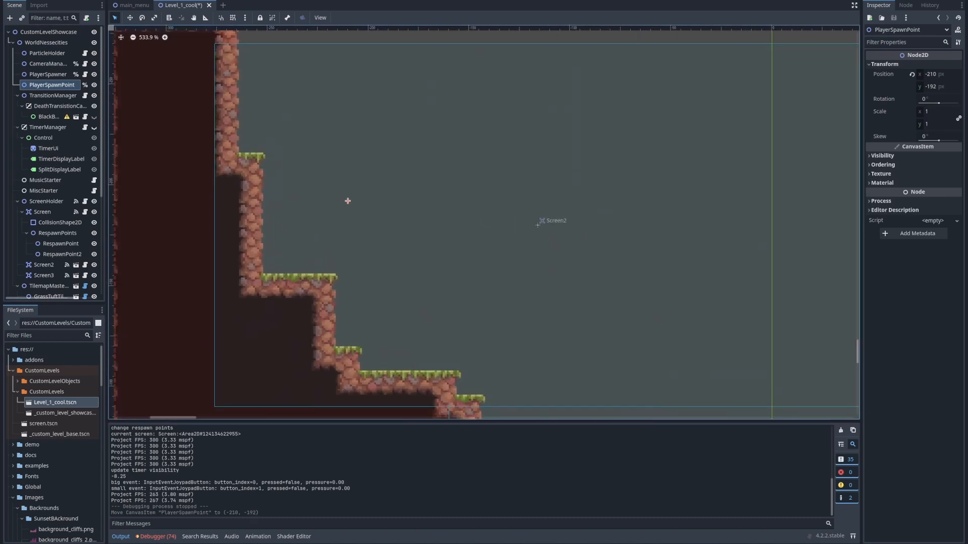
{"action": "left_click_drag", "start_coordinate": [422, 235], "coordinate": [508, 282], "text": "alt"}
{"action": "scroll", "coordinate": [514, 282], "scroll_direction": "down", "scroll_amount": 7}
{"action": "left_click_drag", "start_coordinate": [530, 244], "coordinate": [530, 244], "text": "alt"}
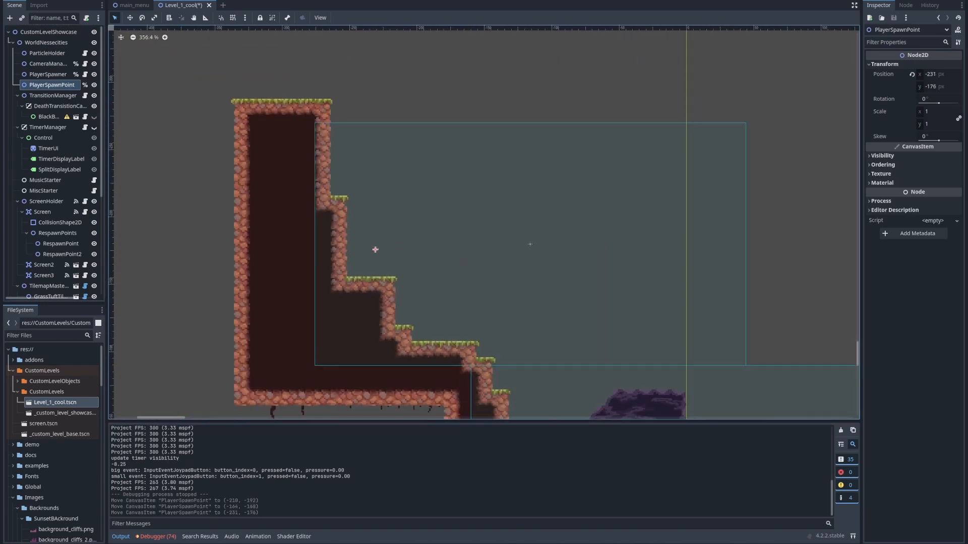
Run the current scene and play-test dropping from the Screen2 spawn point into the first screen
{"action": "key", "text": "F6"}
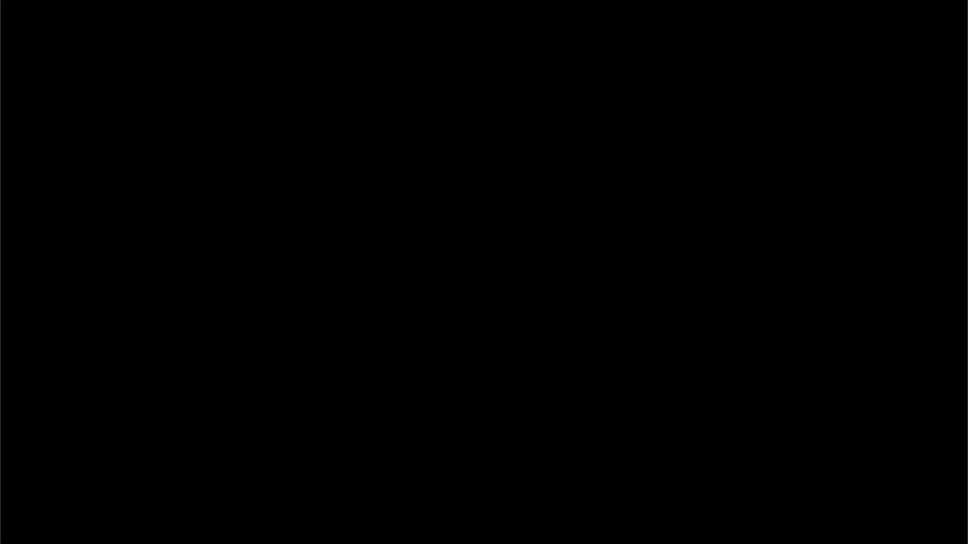
{"action": "key", "text": "d"}
{"action": "key", "text": "space"}
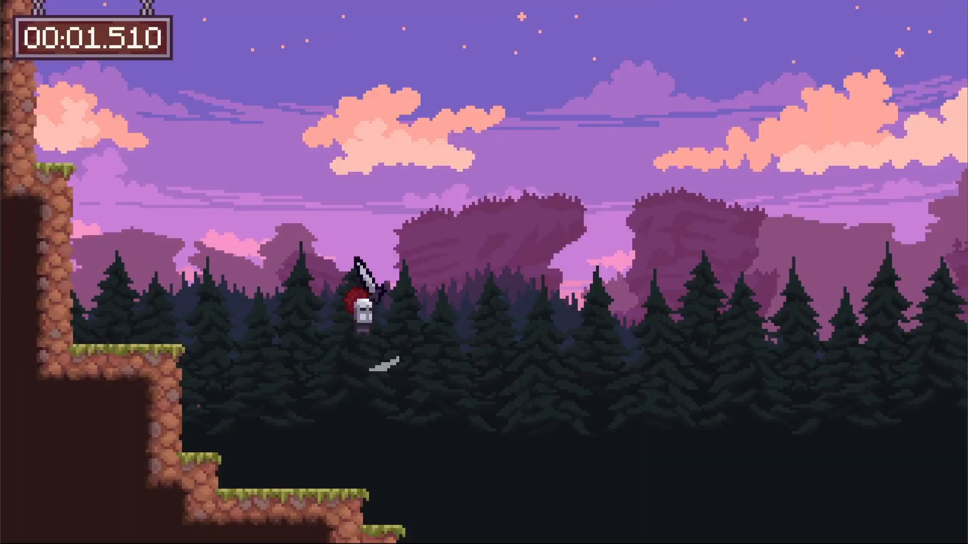
{"action": "key", "text": "space"}
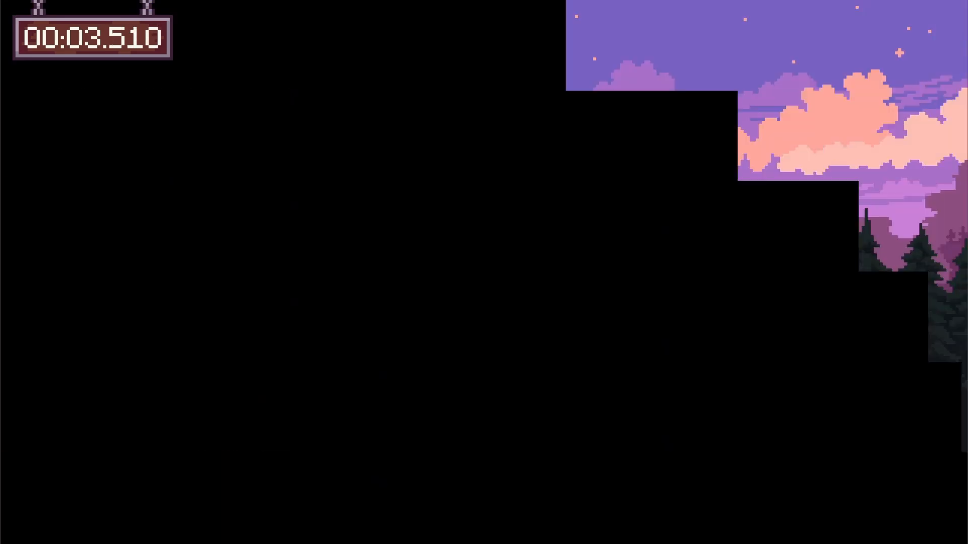
{"action": "key", "text": "d"}
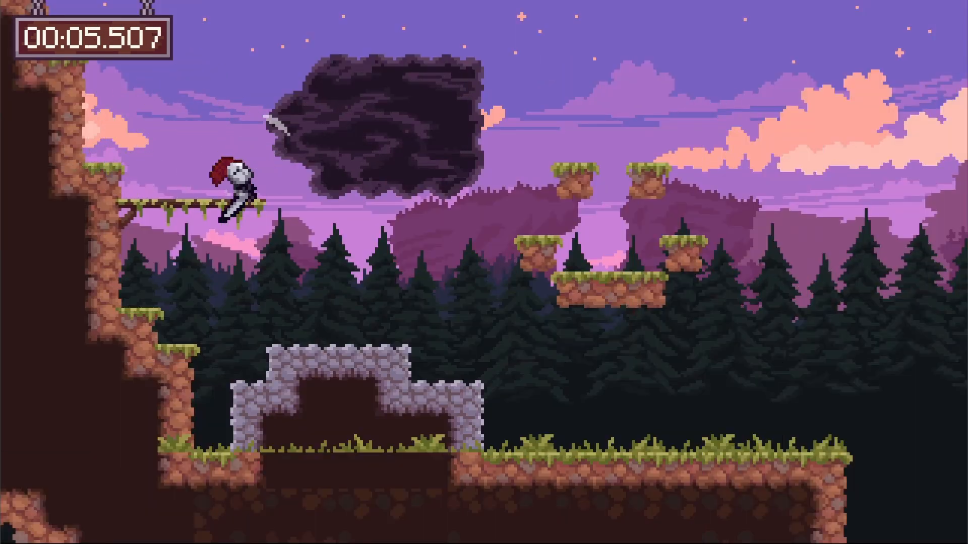
{"action": "key", "text": "space"}
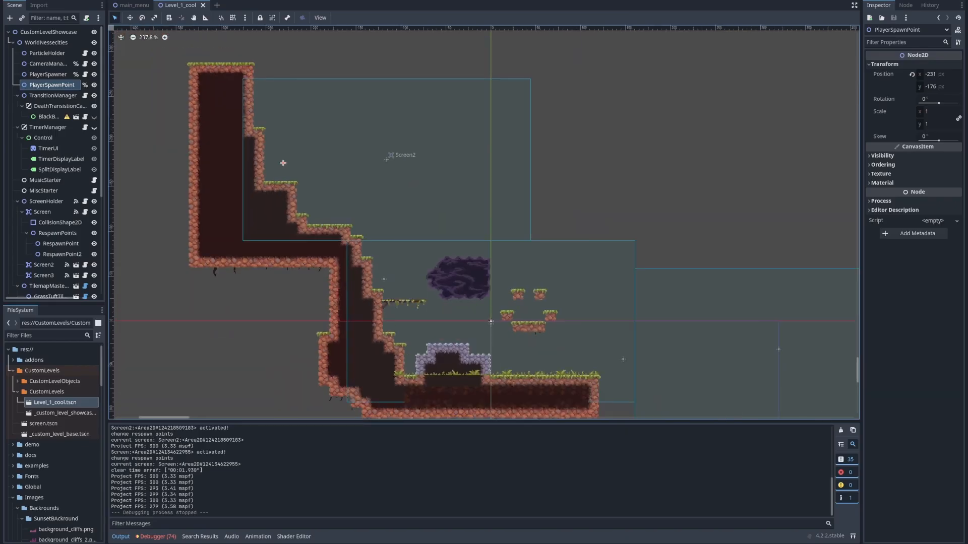
Examine how the three screens adjoin, checking Screen2 and the first Screen's CollisionShape2D and RespawnPoints nodes
{"action": "scroll", "coordinate": [285, 158], "scroll_direction": "down", "scroll_amount": 2}
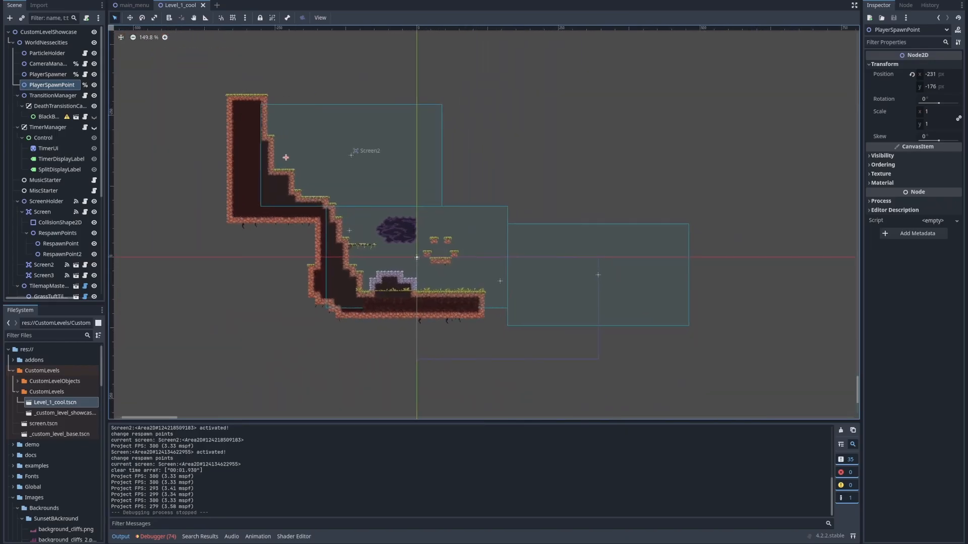
{"action": "scroll", "coordinate": [352, 155], "scroll_direction": "up", "scroll_amount": 5}
{"action": "middle_click_drag", "start_coordinate": [351, 155], "coordinate": [307, 240]}
{"action": "left_click", "coordinate": [300, 218]}
{"action": "middle_click_drag", "start_coordinate": [452, 267], "coordinate": [362, 259]}
{"action": "scroll", "coordinate": [409, 192], "scroll_direction": "down", "scroll_amount": 6}
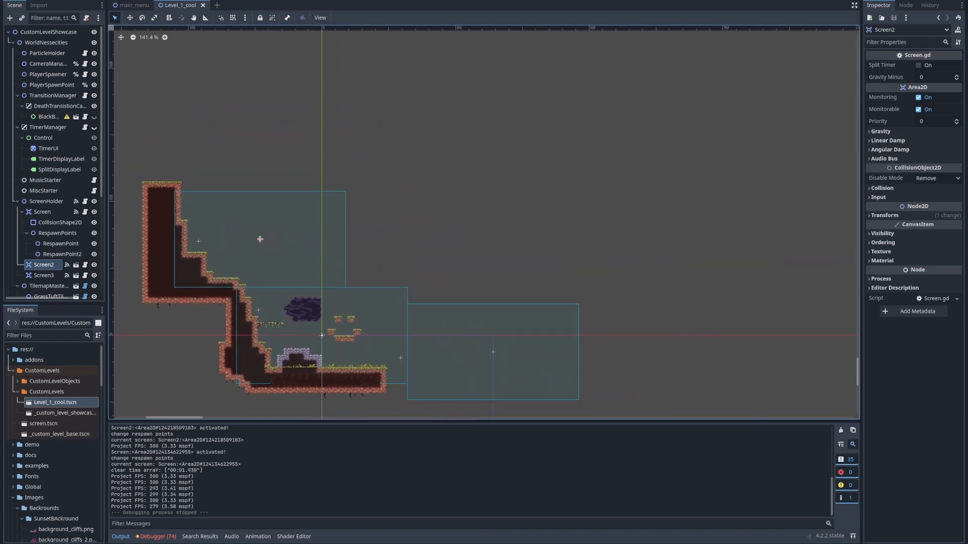
{"action": "scroll", "coordinate": [414, 256], "scroll_direction": "up", "scroll_amount": 13}
{"action": "middle_click_drag", "start_coordinate": [383, 320], "coordinate": [545, 200]}
{"action": "left_click", "coordinate": [414, 256]}
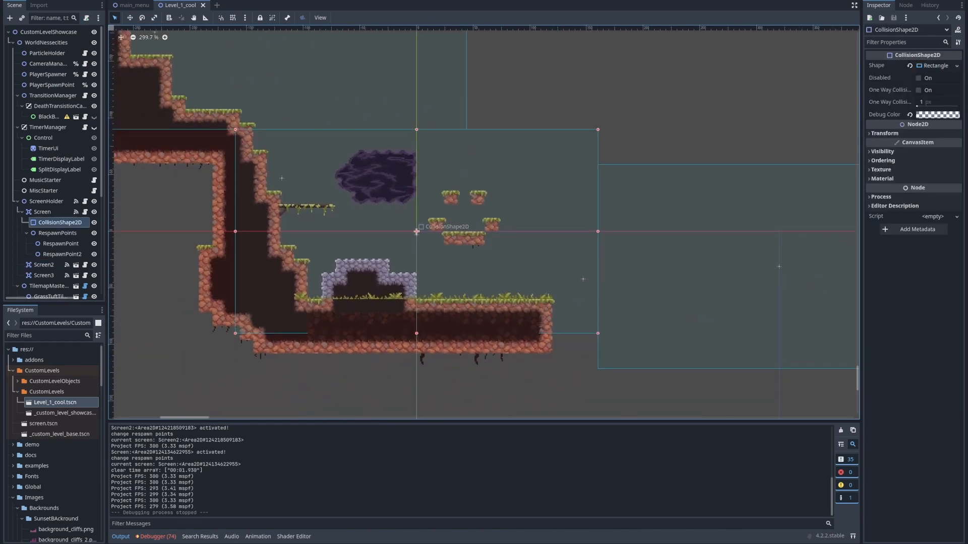
{"action": "left_click", "coordinate": [416, 232]}
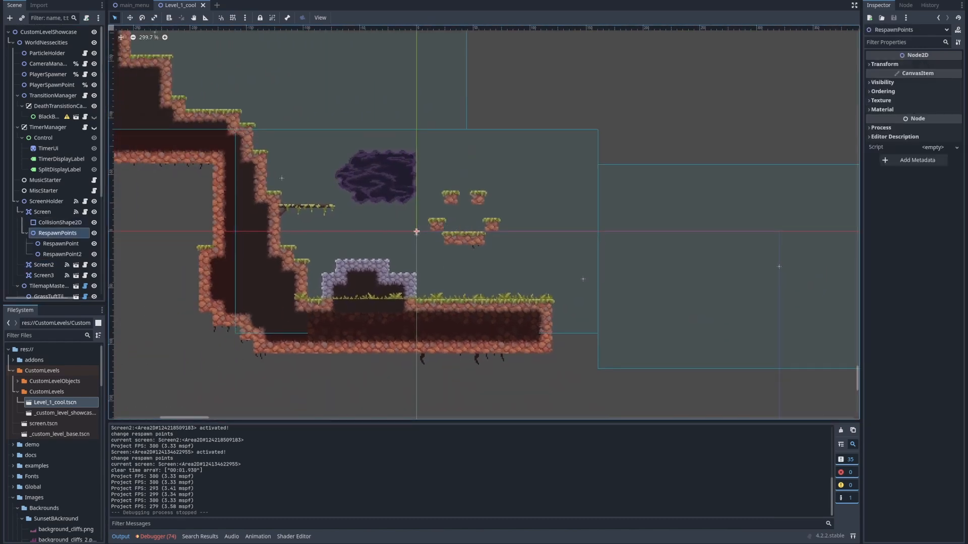
Make the instanced Screen2 node local so that its child nodes can be edited in this scene
{"action": "left_click", "coordinate": [46, 265]}
{"action": "middle_click_drag", "start_coordinate": [262, 222], "coordinate": [361, 250]}
{"action": "right_click", "coordinate": [47, 265]}
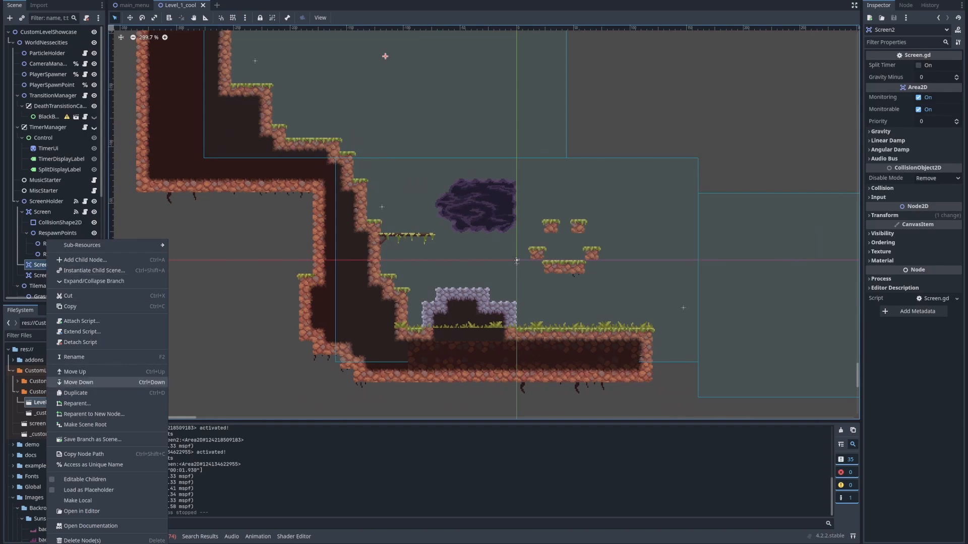
{"action": "left_click", "coordinate": [78, 501]}
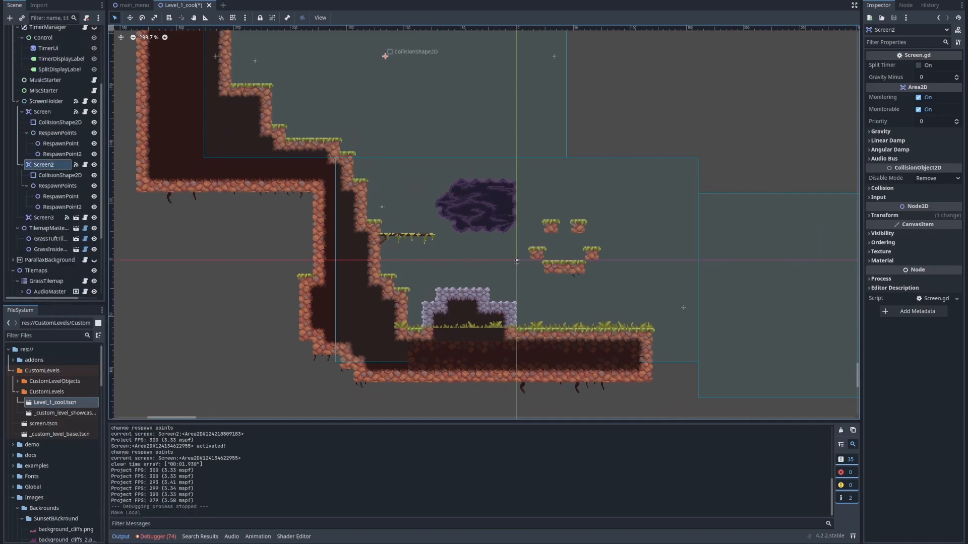
{"action": "middle_click_drag", "start_coordinate": [516, 261], "coordinate": [561, 362]}
{"action": "left_click", "coordinate": [561, 362]}
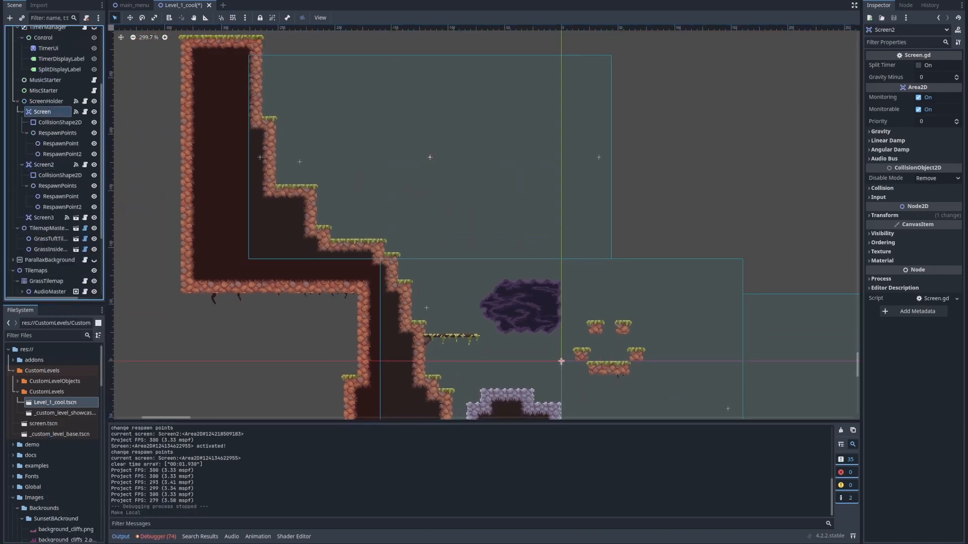
{"action": "right_click", "coordinate": [55, 112]}
{"action": "key", "text": "Escape"}
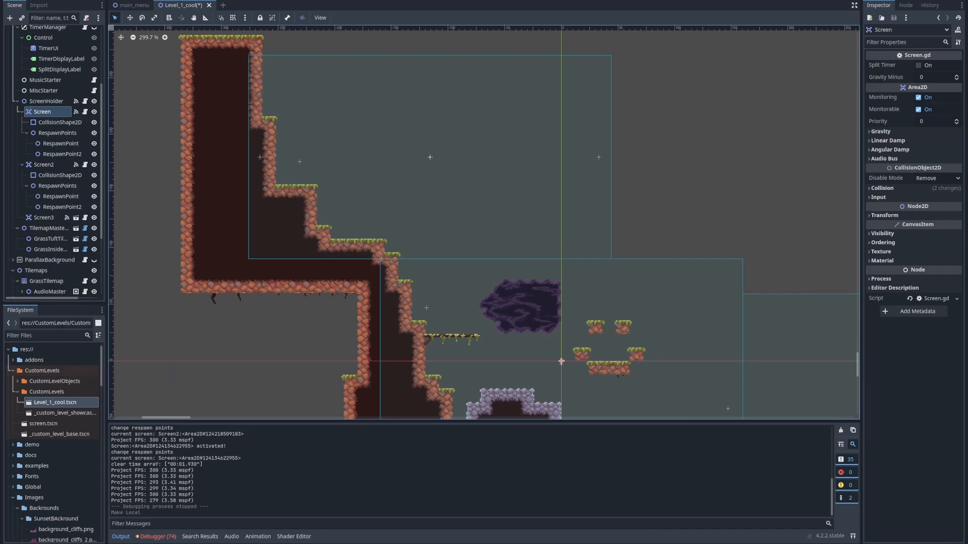
Select the CollisionShape2D node under Screen2 for resizing
{"action": "left_click", "coordinate": [44, 165]}
{"action": "middle_click_drag", "start_coordinate": [430, 157], "coordinate": [400, 190]}
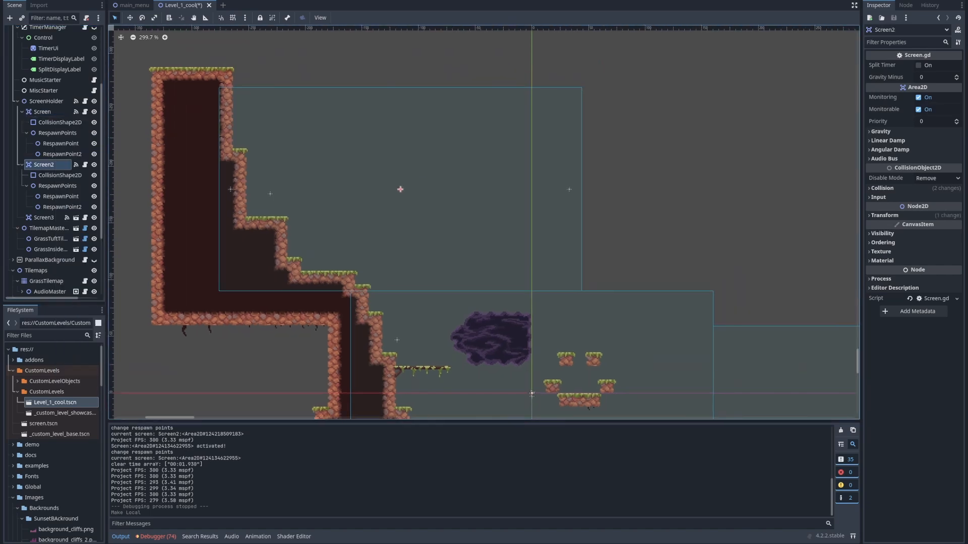
{"action": "left_click", "coordinate": [60, 176]}
{"action": "left_click", "coordinate": [44, 165]}
{"action": "left_click", "coordinate": [60, 175]}
{"action": "middle_click_drag", "start_coordinate": [280, 162], "coordinate": [267, 200]}
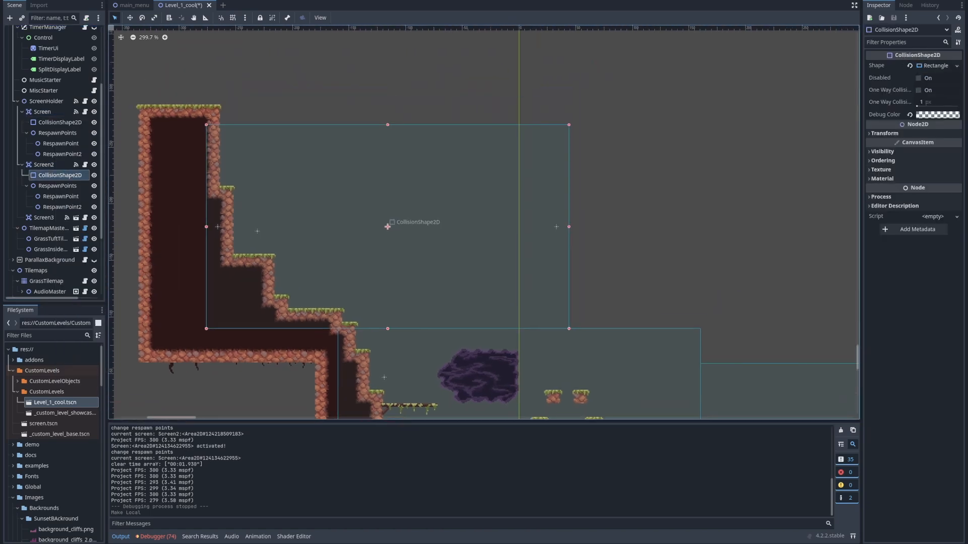
{"action": "scroll", "coordinate": [60, 175], "scroll_direction": "up", "scroll_amount": 1}
{"action": "scroll", "coordinate": [268, 198], "scroll_direction": "up", "scroll_amount": 2}
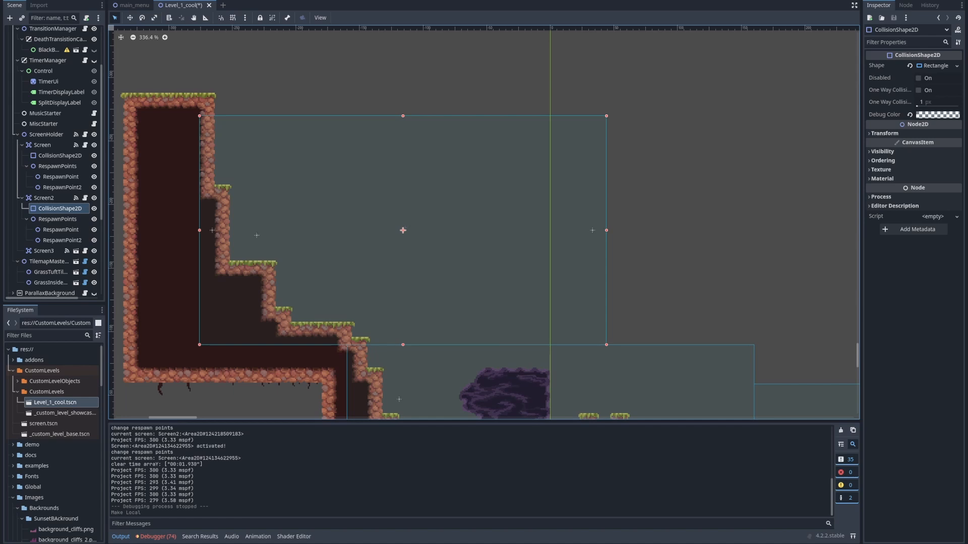
Try to enlarge Screen2's collision rectangle from its upper-right corner, and undo both resizes
{"action": "left_click_drag", "start_coordinate": [607, 116], "coordinate": [676, 178]}
{"action": "scroll", "coordinate": [287, 214], "scroll_direction": "down", "scroll_amount": 5}
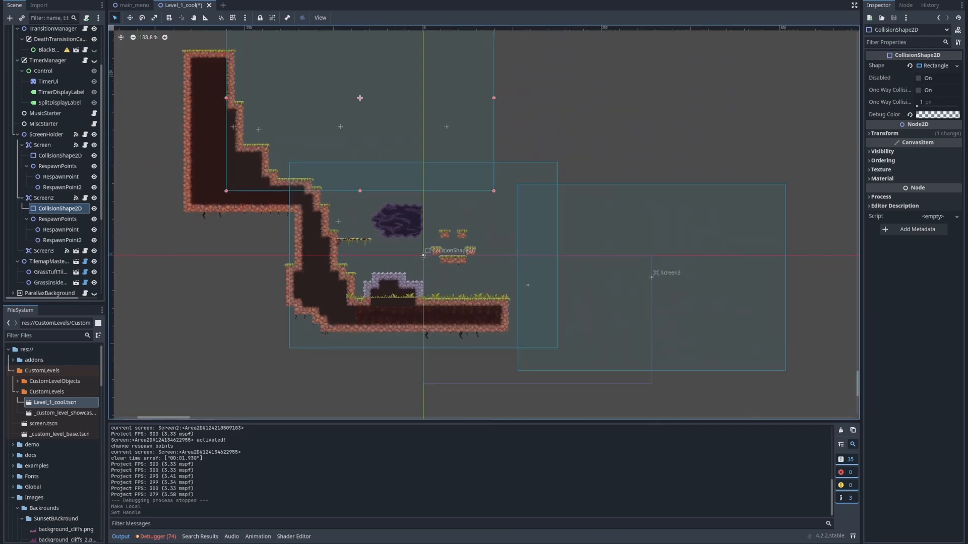
{"action": "left_click_drag", "start_coordinate": [451, 130], "coordinate": [613, 198]}
{"action": "key", "text": "ctrl+z"}
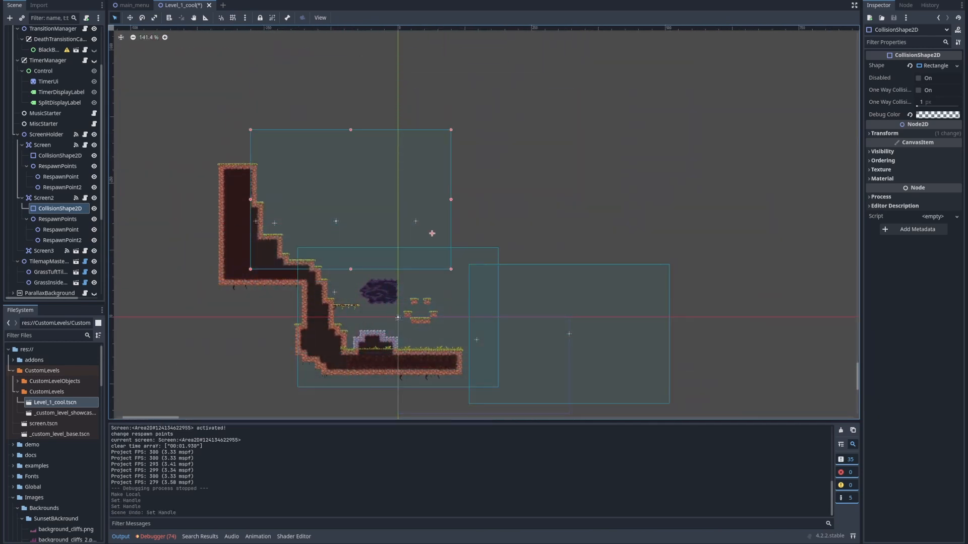
{"action": "key", "text": "ctrl+z"}
Make the rectangle shape of Screen2's CollisionShape2D unique
{"action": "scroll", "coordinate": [283, 170], "scroll_direction": "up", "scroll_amount": 4}
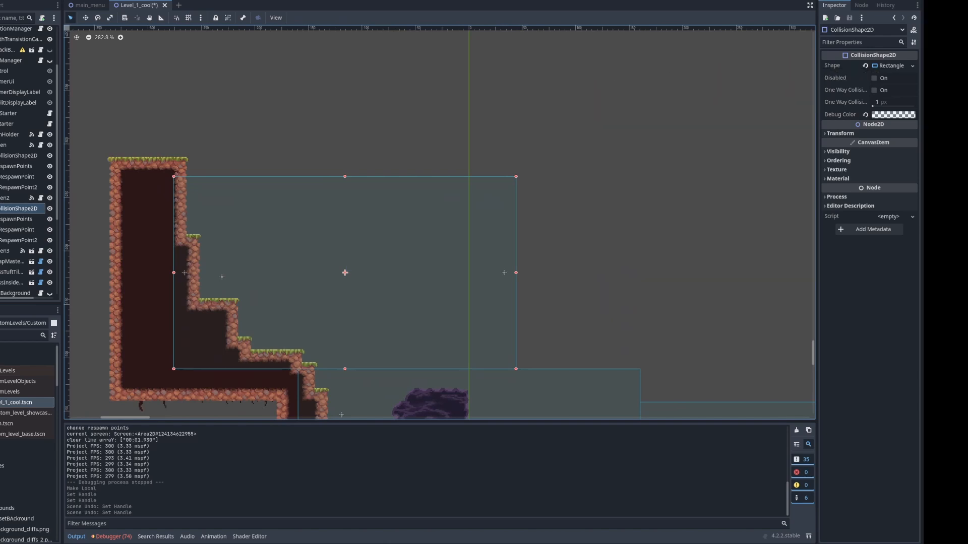
{"action": "left_click", "coordinate": [912, 65]}
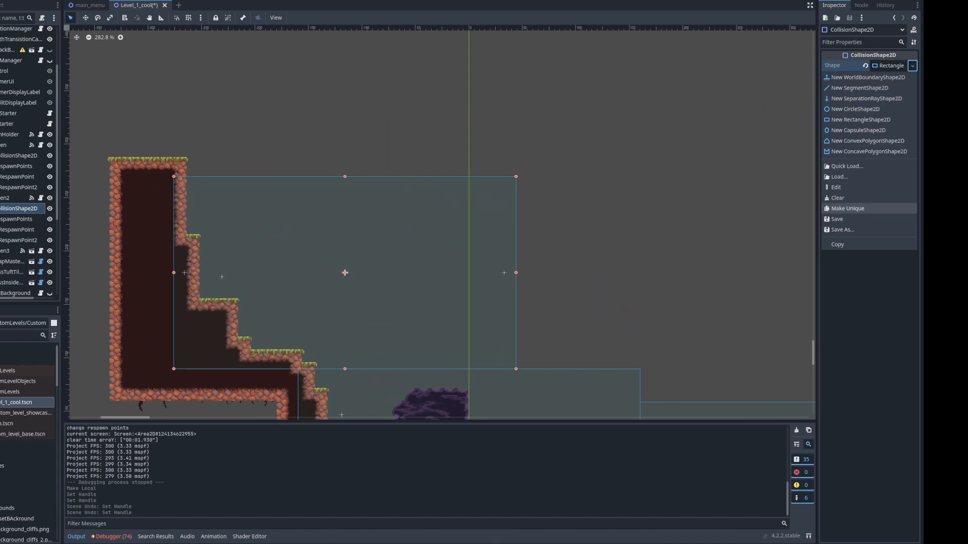
{"action": "left_click", "coordinate": [847, 208]}
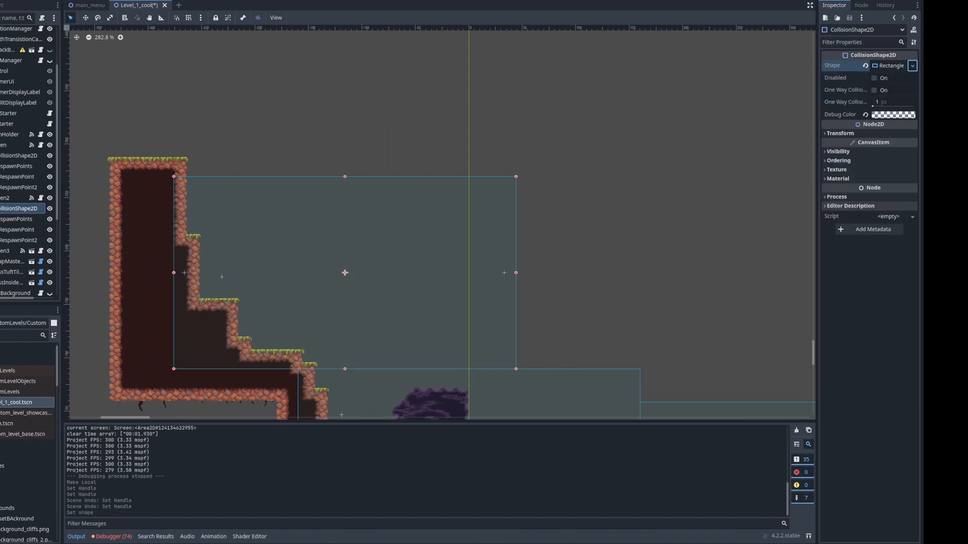
Enlarge Screen2's collision rectangle upward and to the right, extending it above the tall wall's top while keeping its lower-left corner fixed
{"action": "scroll", "coordinate": [359, 185], "scroll_direction": "down", "scroll_amount": 2}
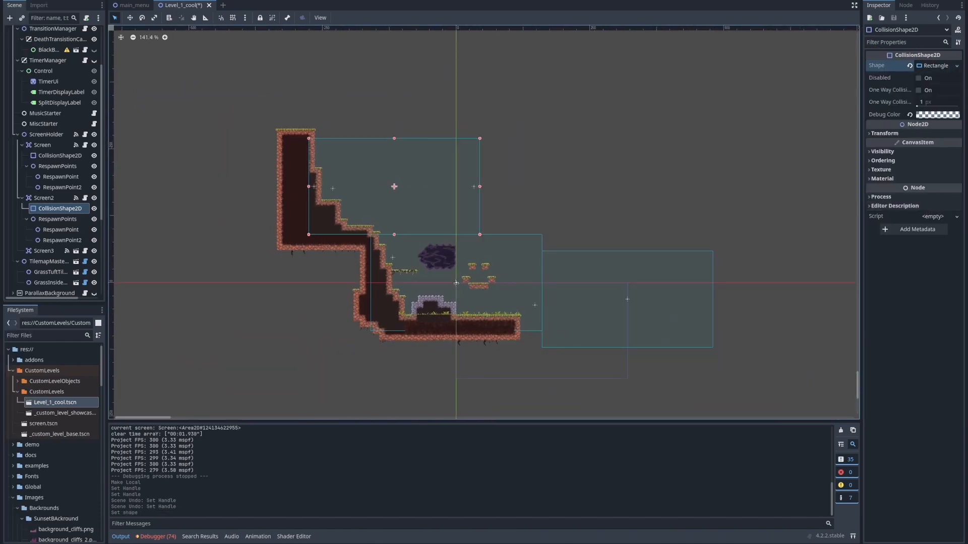
{"action": "left_click_drag", "start_coordinate": [480, 138], "coordinate": [610, 168]}
{"action": "left_click_drag", "start_coordinate": [586, 113], "coordinate": [255, 269]}
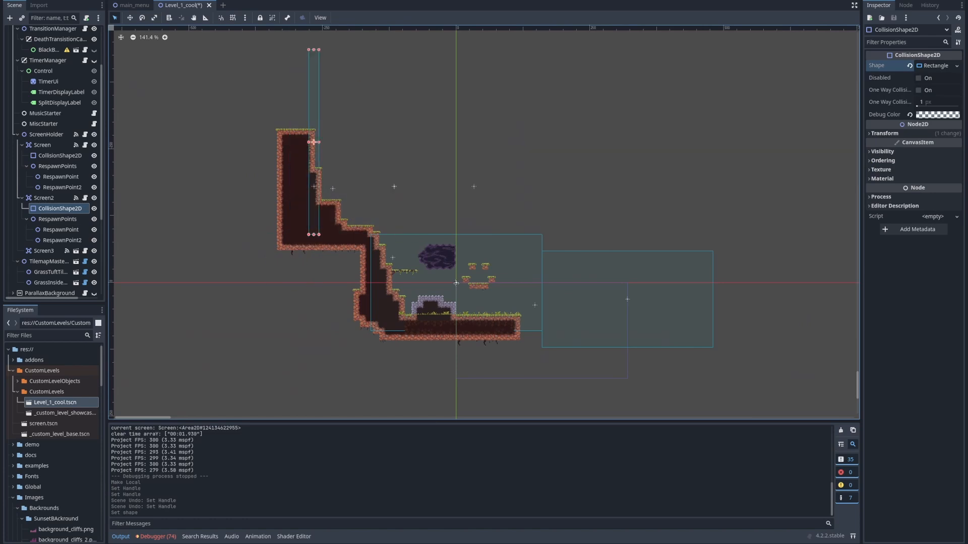
{"action": "left_click_drag", "start_coordinate": [320, 49], "coordinate": [572, 68]}
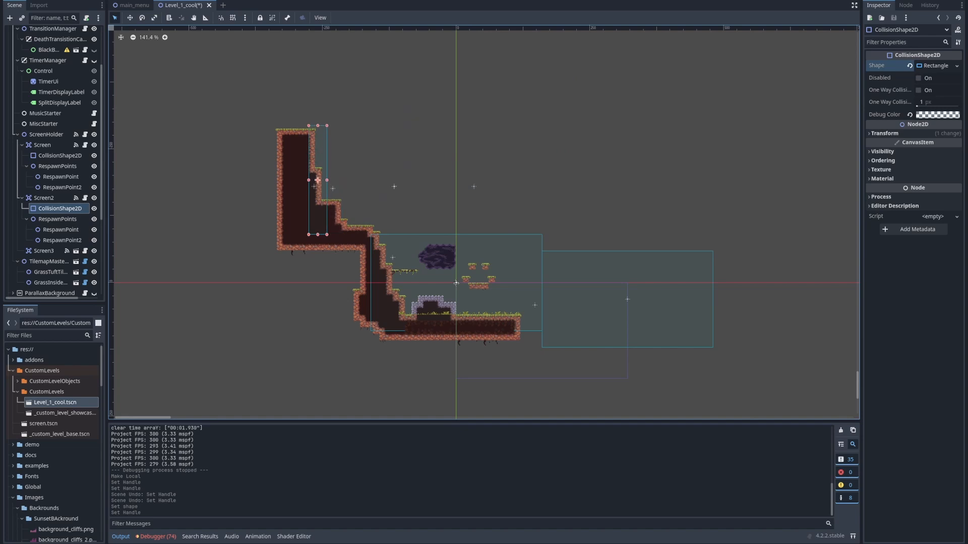
{"action": "left_click_drag", "start_coordinate": [327, 126], "coordinate": [542, 81]}
{"action": "scroll", "coordinate": [417, 153], "scroll_direction": "down", "scroll_amount": 1}
{"action": "middle_click_drag", "start_coordinate": [418, 153], "coordinate": [424, 219]}
{"action": "scroll", "coordinate": [423, 220], "scroll_direction": "up", "scroll_amount": 15}
{"action": "scroll", "coordinate": [56, 177], "scroll_direction": "down", "scroll_amount": 4}
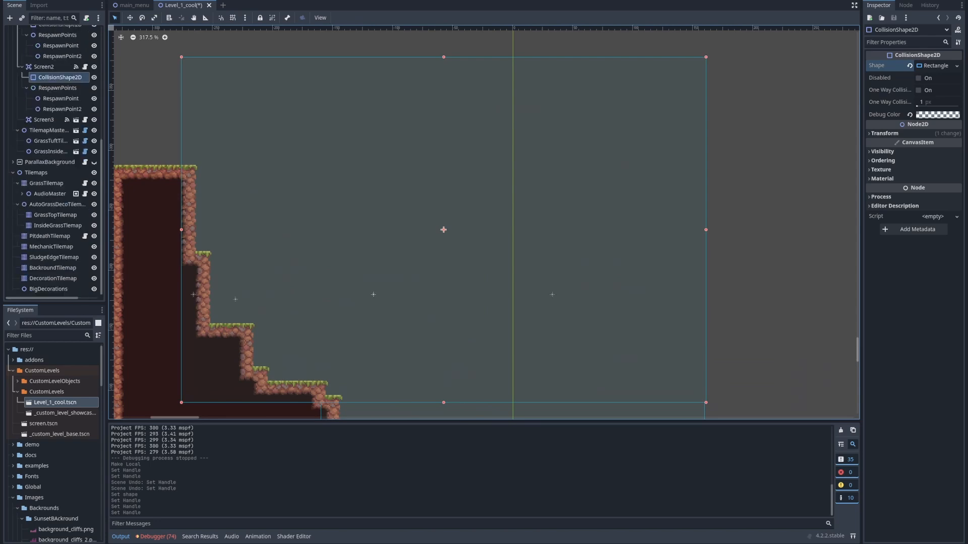
Paint a Grass floor and a tall right-hand wall for Screen2 on GrassTilemap, and run the scene to test them
{"action": "left_click", "coordinate": [46, 183]}
{"action": "left_click", "coordinate": [375, 537]}
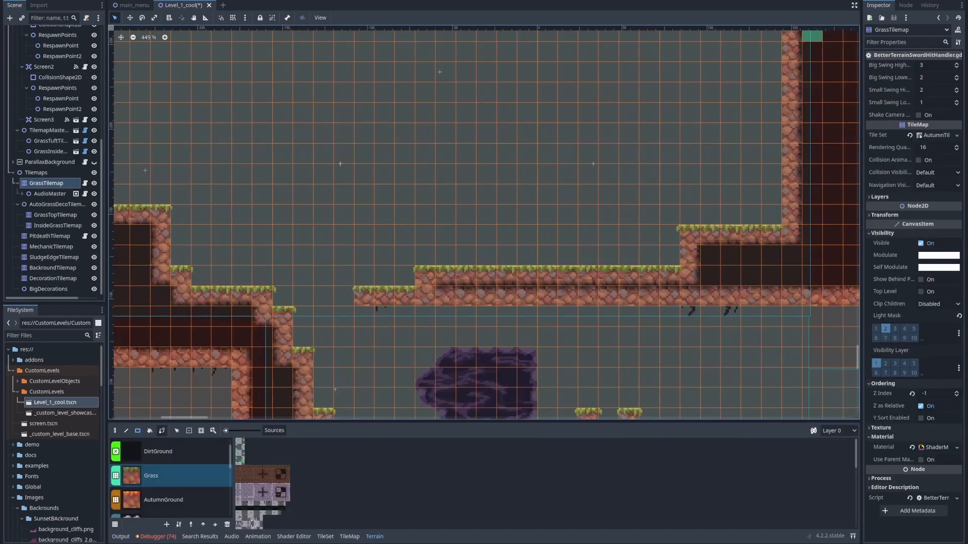
{"action": "key", "text": "F6"}
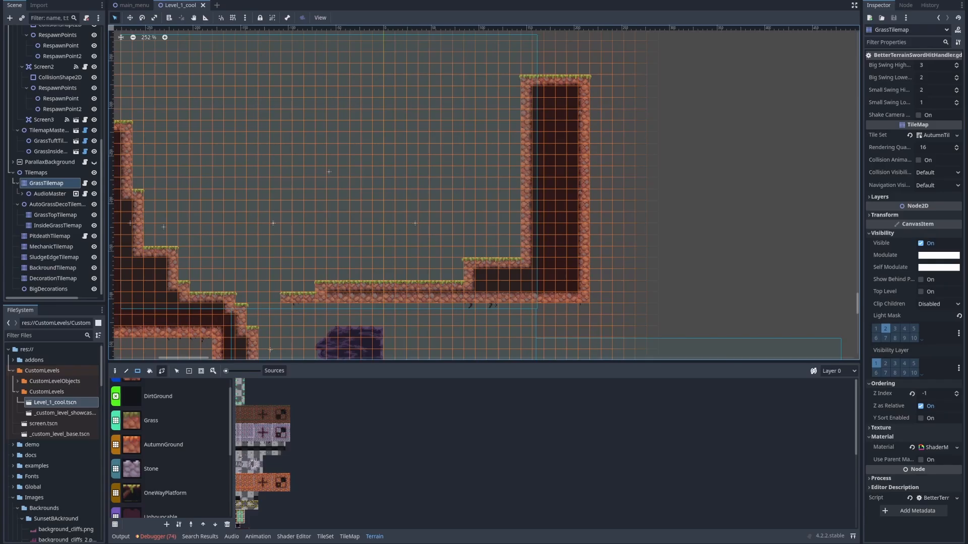
Paint two OneWayPlatform ledges in Screen2, one attached to the tall right-hand wall and one floating higher to its left
{"action": "middle_click_drag", "start_coordinate": [298, 251], "coordinate": [326, 247]}
{"action": "middle_click_drag", "start_coordinate": [361, 292], "coordinate": [380, 229]}
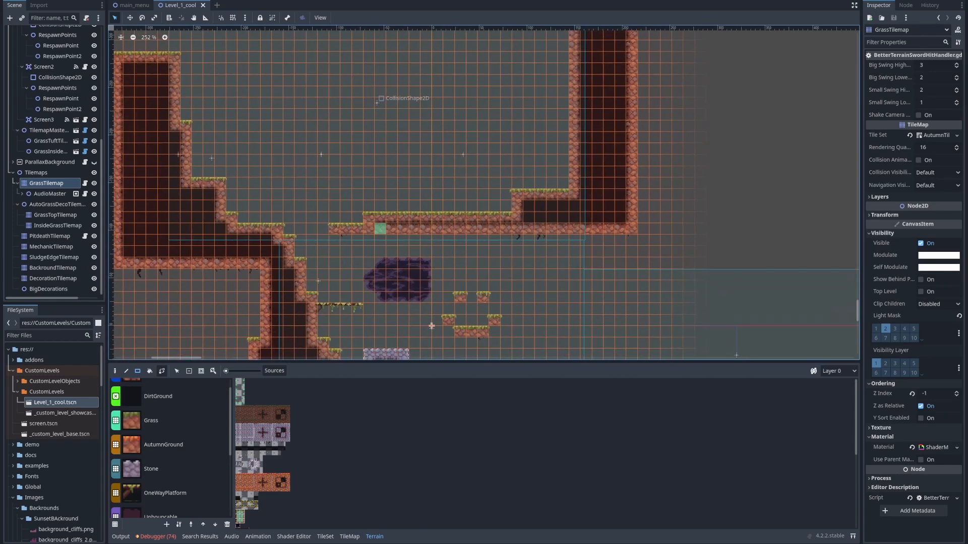
{"action": "scroll", "coordinate": [380, 229], "scroll_direction": "up", "scroll_amount": 9}
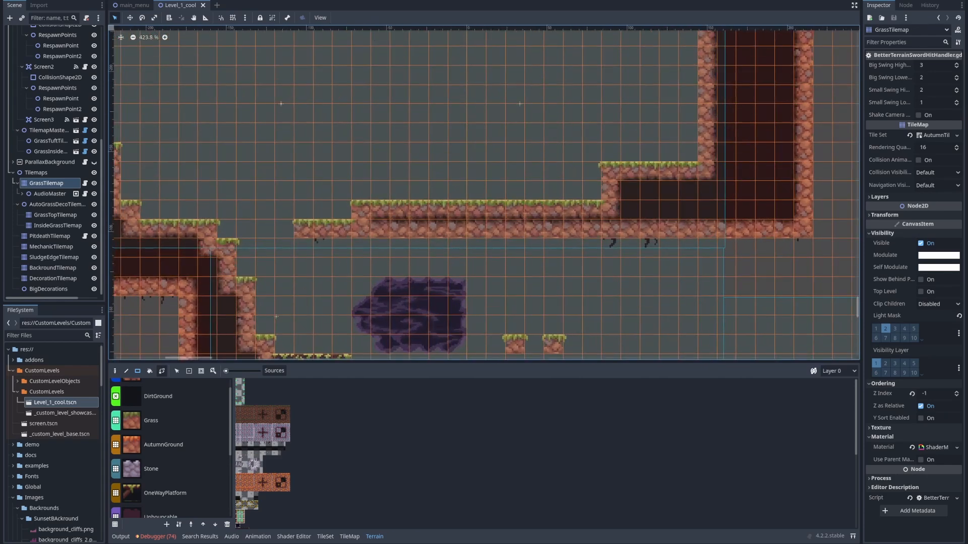
{"action": "left_click", "coordinate": [165, 493]}
{"action": "middle_click_drag", "start_coordinate": [535, 74], "coordinate": [406, 217]}
{"action": "middle_click_drag", "start_coordinate": [540, 257], "coordinate": [429, 242]}
{"action": "scroll", "coordinate": [429, 242], "scroll_direction": "up", "scroll_amount": 5}
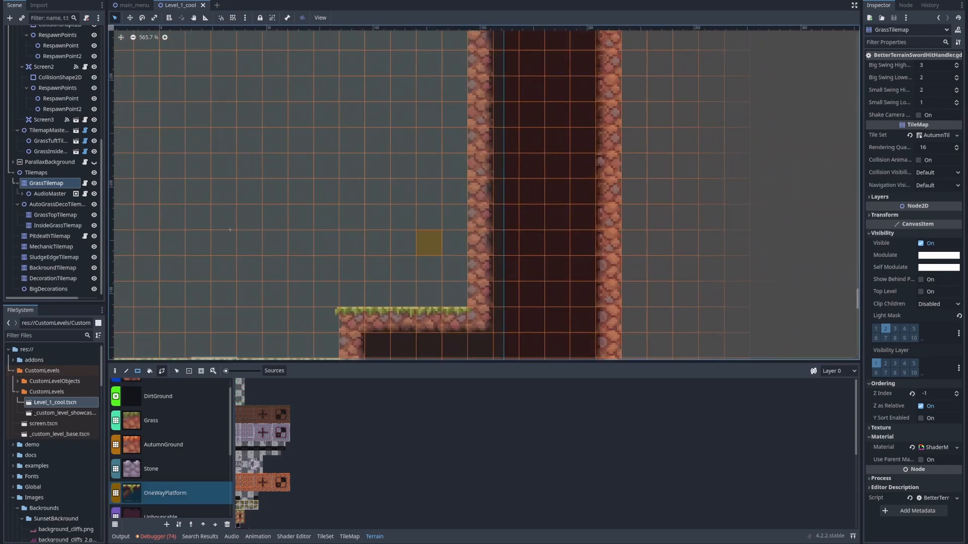
{"action": "left_click_drag", "start_coordinate": [378, 242], "coordinate": [326, 243]}
{"action": "middle_click_drag", "start_coordinate": [454, 268], "coordinate": [482, 293]}
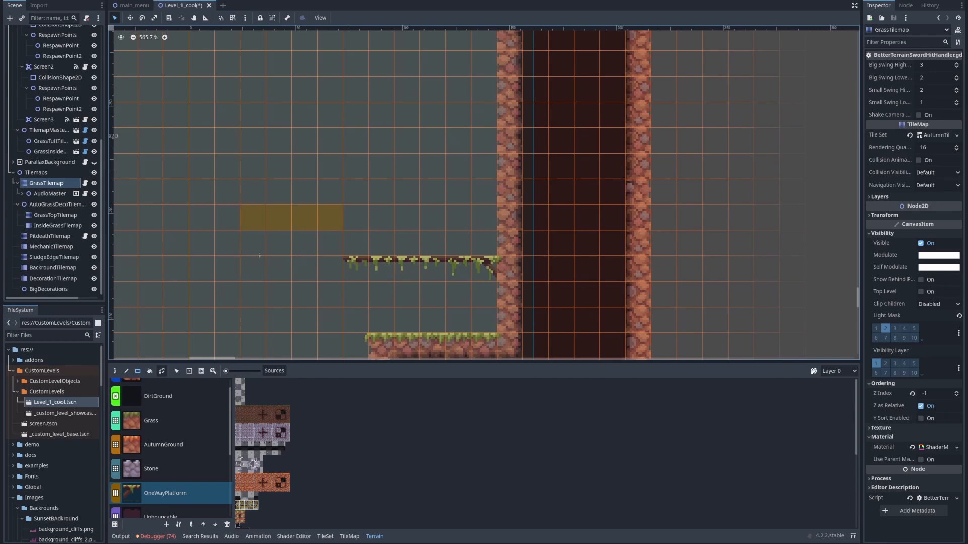
{"action": "left_click_drag", "start_coordinate": [330, 217], "coordinate": [382, 217]}
{"action": "middle_click_drag", "start_coordinate": [432, 270], "coordinate": [465, 233]}
Paint two stacked OneWayPlatform ledges extending from Screen2's left wall above the grass step
{"action": "scroll", "coordinate": [464, 233], "scroll_direction": "down", "scroll_amount": 10}
{"action": "middle_click_drag", "start_coordinate": [393, 249], "coordinate": [557, 237]}
{"action": "scroll", "coordinate": [246, 208], "scroll_direction": "up", "scroll_amount": 5}
{"action": "left_click_drag", "start_coordinate": [294, 187], "coordinate": [295, 188]}
{"action": "middle_click_drag", "start_coordinate": [294, 225], "coordinate": [307, 262]}
{"action": "middle_click_drag", "start_coordinate": [364, 223], "coordinate": [371, 169]}
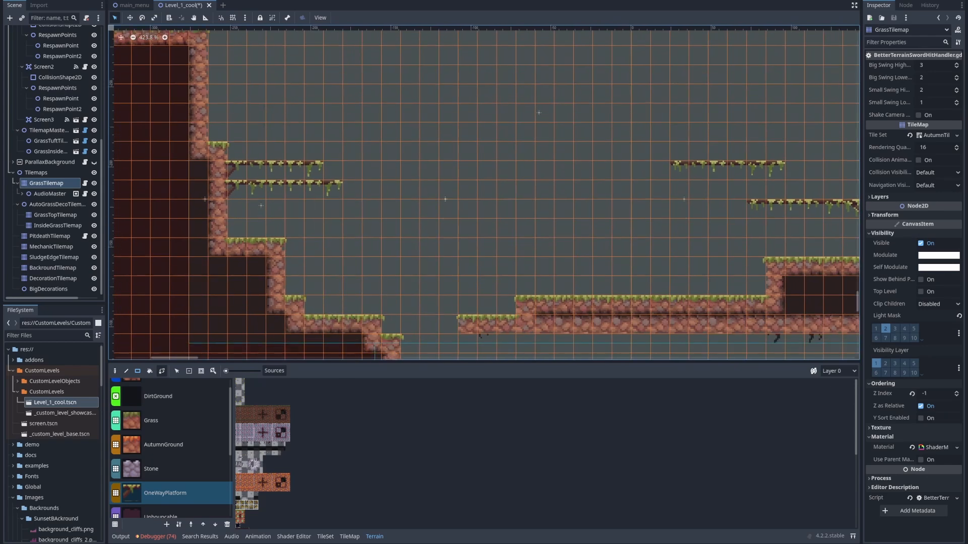
Paint a floating block of UnbounceableHazard terrain in midair between Screen2's left and right platforms
{"action": "scroll", "coordinate": [171, 454], "scroll_direction": "down", "scroll_amount": 3}
{"action": "left_click", "coordinate": [171, 453]}
{"action": "scroll", "coordinate": [420, 254], "scroll_direction": "up", "scroll_amount": 4}
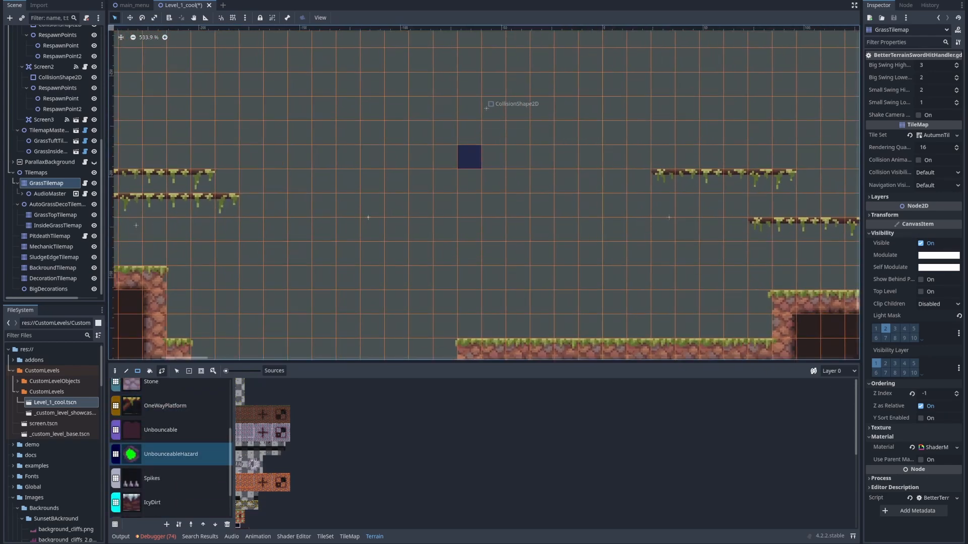
{"action": "left_click_drag", "start_coordinate": [421, 133], "coordinate": [445, 157]}
{"action": "scroll", "coordinate": [371, 199], "scroll_direction": "up", "scroll_amount": 2}
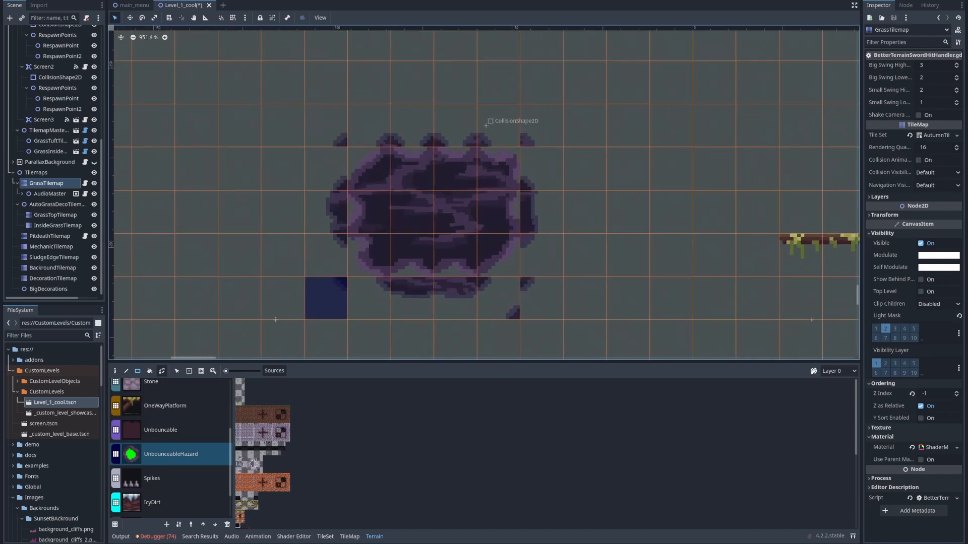
{"action": "middle_click_drag", "start_coordinate": [498, 211], "coordinate": [413, 233]}
{"action": "scroll", "coordinate": [521, 154], "scroll_direction": "down", "scroll_amount": 4}
{"action": "middle_click_drag", "start_coordinate": [378, 267], "coordinate": [383, 197]}
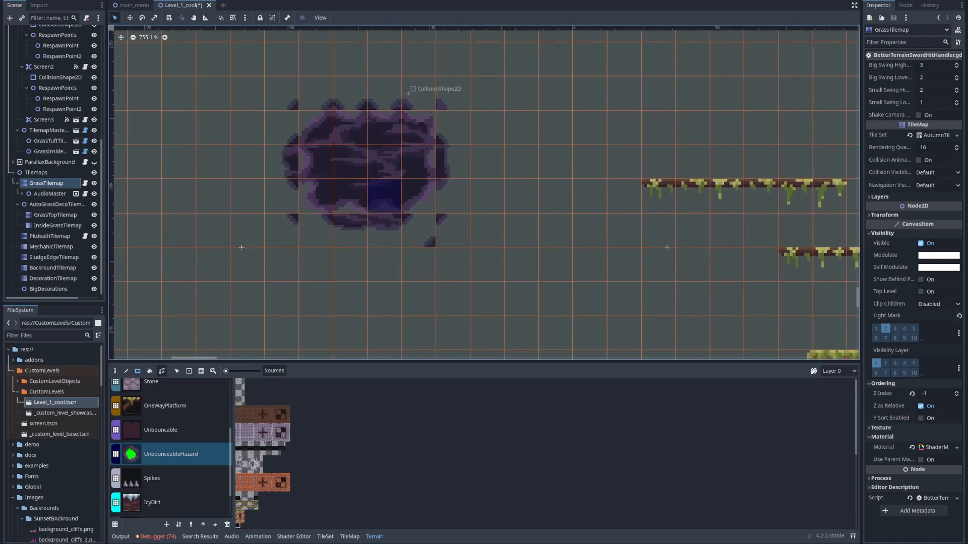
Paint a row of StoneSpikes about six tiles long along the left part of Screen2's grass floor
{"action": "scroll", "coordinate": [177, 453], "scroll_direction": "up", "scroll_amount": 6}
{"action": "scroll", "coordinate": [176, 454], "scroll_direction": "down", "scroll_amount": 9}
{"action": "left_click", "coordinate": [166, 483]}
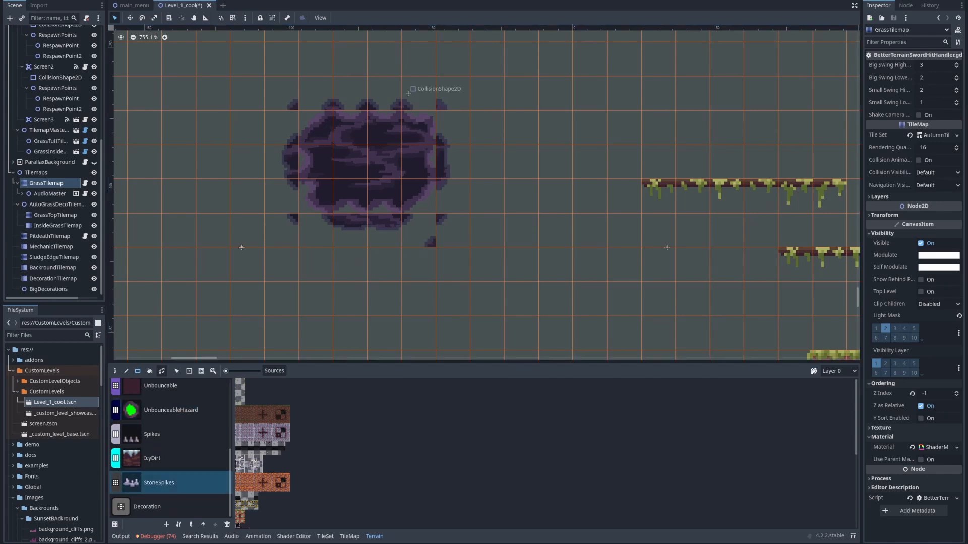
{"action": "middle_click_drag", "start_coordinate": [325, 299], "coordinate": [323, 181]}
{"action": "scroll", "coordinate": [323, 181], "scroll_direction": "down", "scroll_amount": 6}
{"action": "scroll", "coordinate": [378, 242], "scroll_direction": "up", "scroll_amount": 2}
{"action": "left_click_drag", "start_coordinate": [363, 257], "coordinate": [388, 257]}
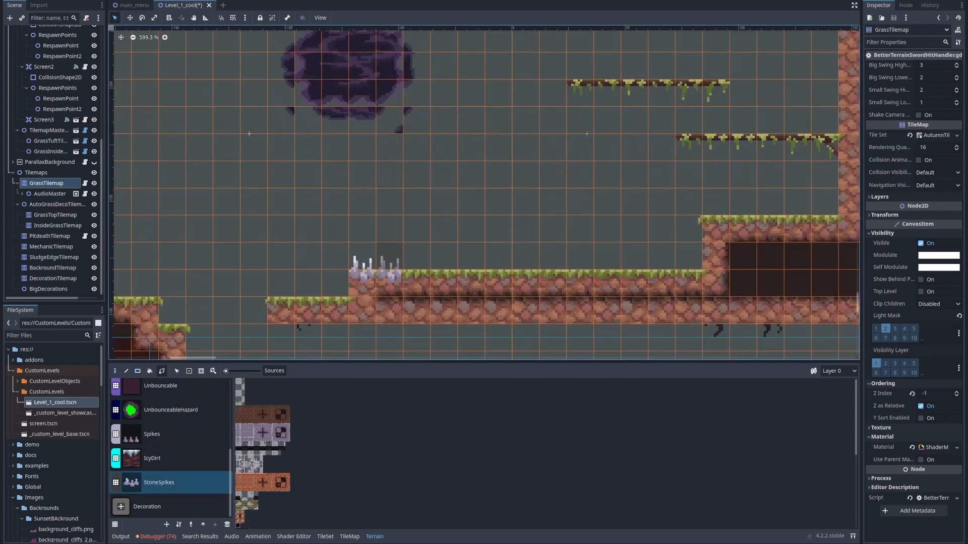
{"action": "scroll", "coordinate": [586, 134], "scroll_direction": "up", "scroll_amount": 2}
{"action": "left_click_drag", "start_coordinate": [282, 262], "coordinate": [270, 262]}
{"action": "scroll", "coordinate": [509, 280], "scroll_direction": "down", "scroll_amount": 2}
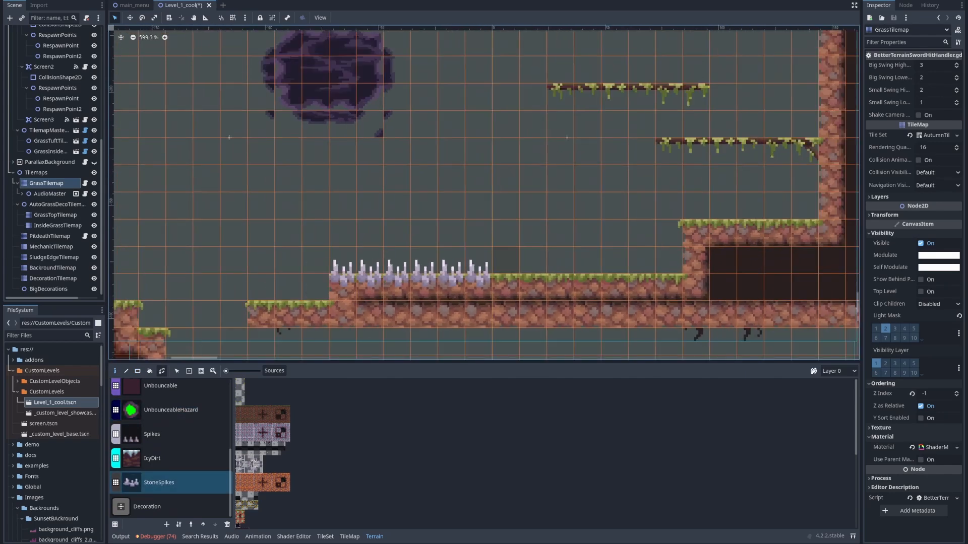
{"action": "middle_click_drag", "start_coordinate": [507, 277], "coordinate": [452, 283]}
{"action": "scroll", "coordinate": [287, 81], "scroll_direction": "down", "scroll_amount": 1}
Erase the stray edge tiles around Screen2's floating UnbounceableHazard block using the TileMap editor
{"action": "mouse_move", "coordinate": [287, 81]}
{"action": "middle_mouse_down"}
{"action": "mouse_move", "coordinate": [382, 110]}
{"action": "mouse_move", "coordinate": [469, 184]}
{"action": "mouse_move", "coordinate": [477, 207]}
{"action": "mouse_move", "coordinate": [469, 169]}
{"action": "mouse_move", "coordinate": [406, 78]}
{"action": "mouse_move", "coordinate": [434, 171]}
{"action": "middle_mouse_up"}
{"action": "scroll", "coordinate": [492, 192], "scroll_direction": "up", "scroll_amount": 1}
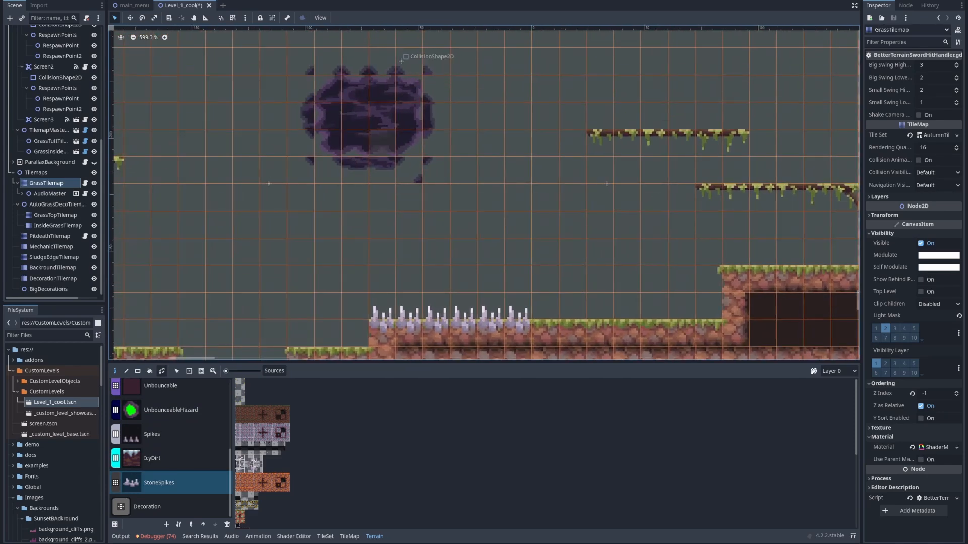
{"action": "middle_click_drag", "start_coordinate": [308, 116], "coordinate": [335, 177]}
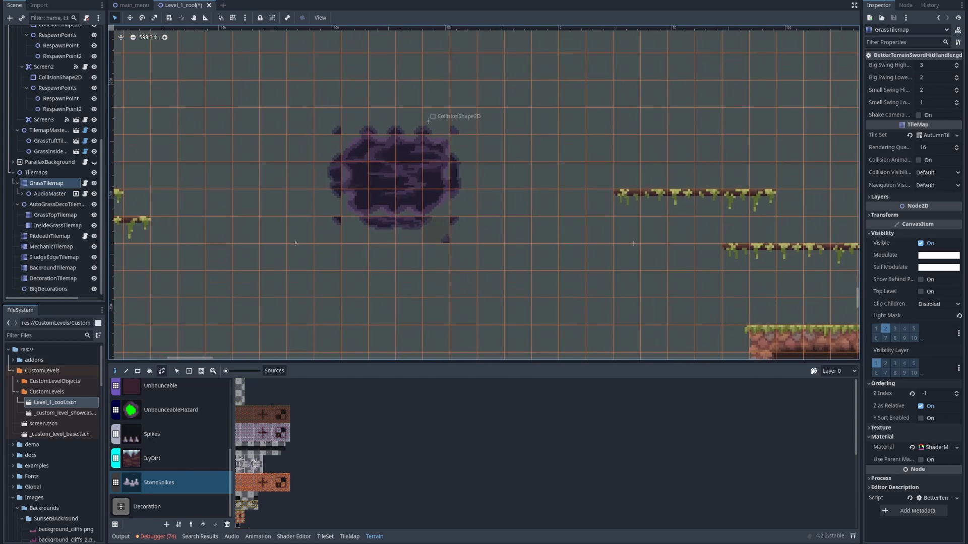
{"action": "middle_click_drag", "start_coordinate": [519, 338], "coordinate": [428, 307]}
{"action": "scroll", "coordinate": [229, 101], "scroll_direction": "up", "scroll_amount": 7}
{"action": "middle_click_drag", "start_coordinate": [231, 99], "coordinate": [244, 118]}
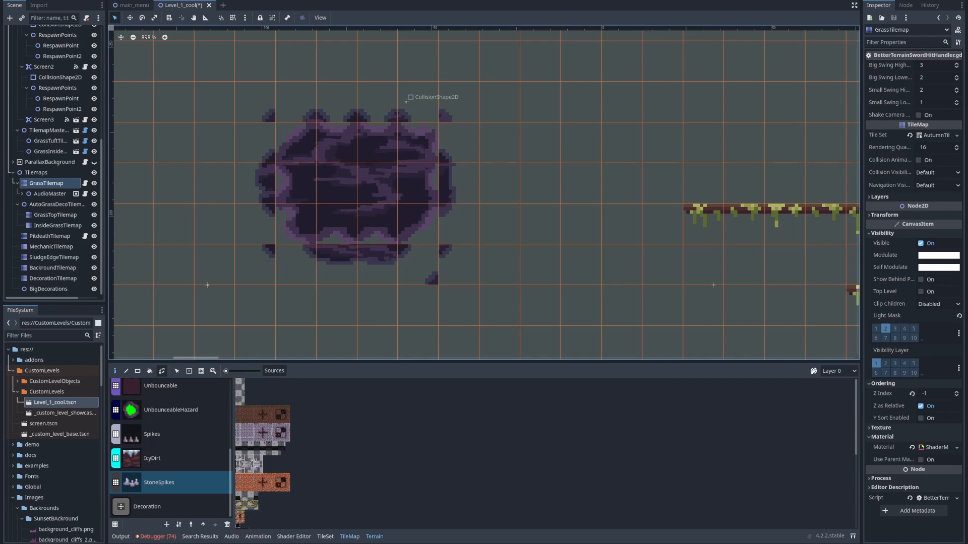
{"action": "left_click", "coordinate": [349, 537]}
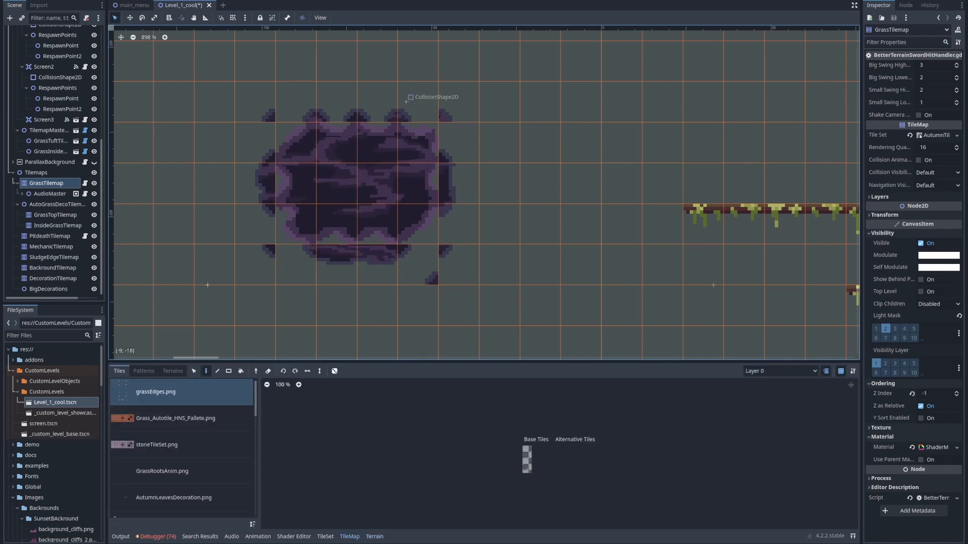
{"action": "left_click", "coordinate": [374, 536]}
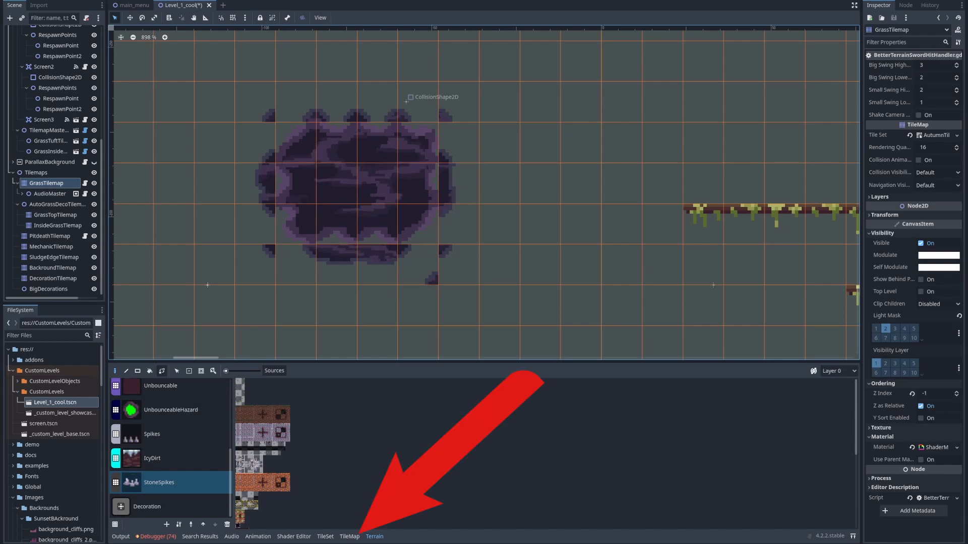
{"action": "left_click", "coordinate": [350, 536]}
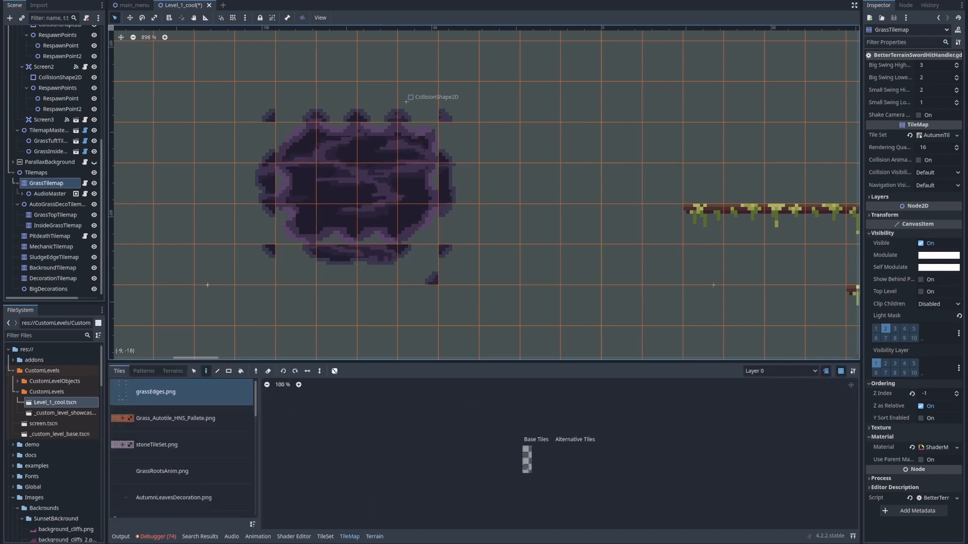
{"action": "right_click_drag", "start_coordinate": [257, 265], "coordinate": [418, 265]}
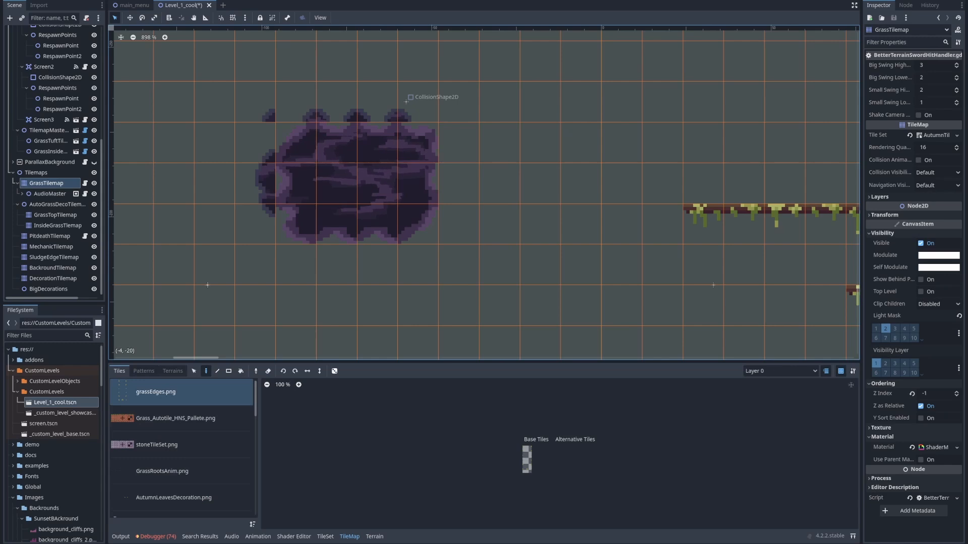
{"action": "middle_click_drag", "start_coordinate": [337, 264], "coordinate": [309, 275]}
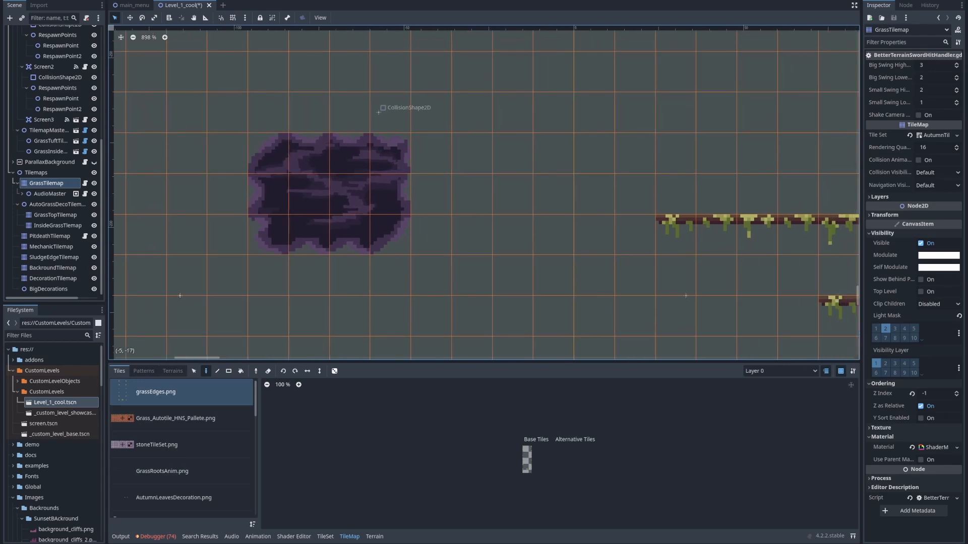
Paint Grass terrain on GrassTilemap for Screen3: descending steps from the first screen's floor, a small floating pillar, and a large block across the gap
{"action": "left_click", "coordinate": [375, 536]}
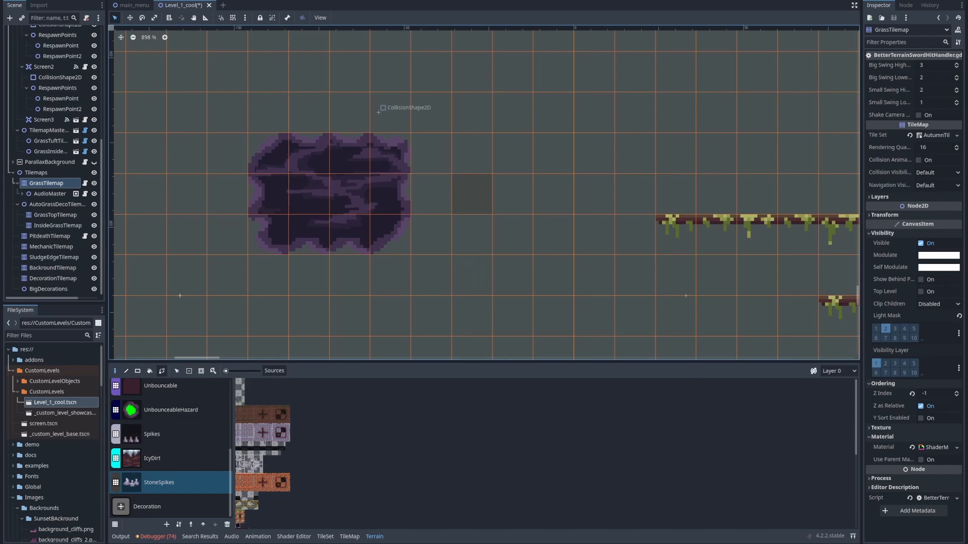
{"action": "scroll", "coordinate": [472, 194], "scroll_direction": "down", "scroll_amount": 8}
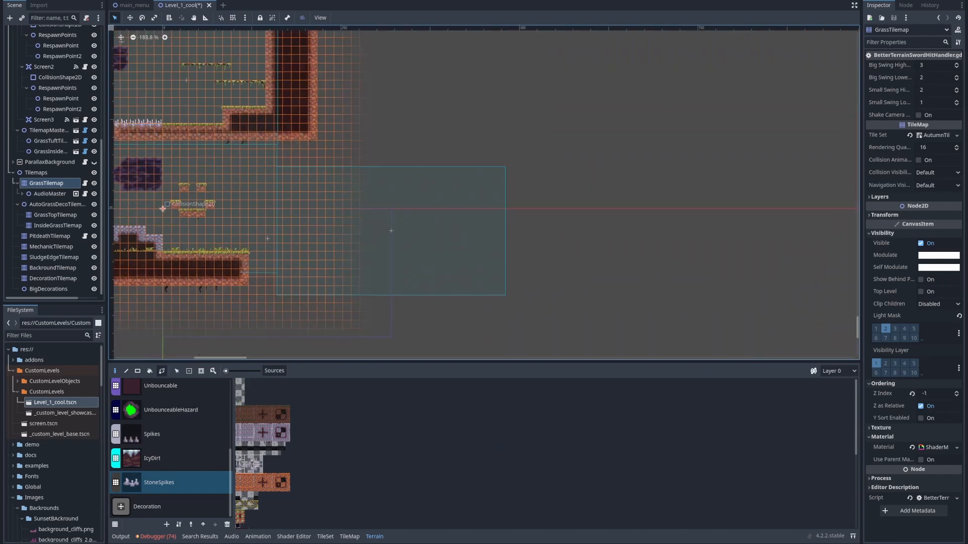
{"action": "middle_click_drag", "start_coordinate": [471, 195], "coordinate": [523, 153]}
{"action": "left_click", "coordinate": [56, 215]}
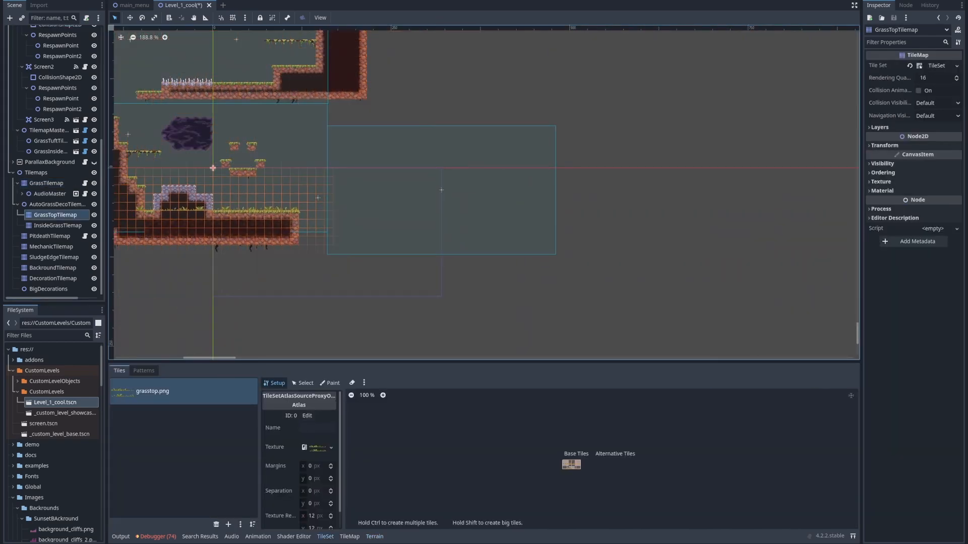
{"action": "left_click", "coordinate": [49, 193]}
{"action": "left_click", "coordinate": [46, 183]}
{"action": "left_click", "coordinate": [375, 537]}
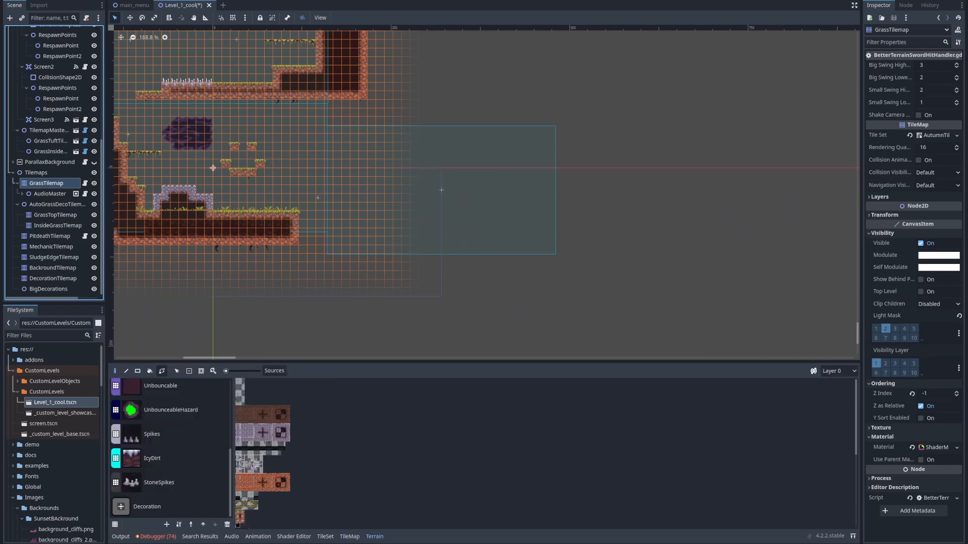
{"action": "scroll", "coordinate": [167, 444], "scroll_direction": "up", "scroll_amount": 5}
{"action": "left_click", "coordinate": [151, 438]}
{"action": "scroll", "coordinate": [453, 252], "scroll_direction": "up", "scroll_amount": 4}
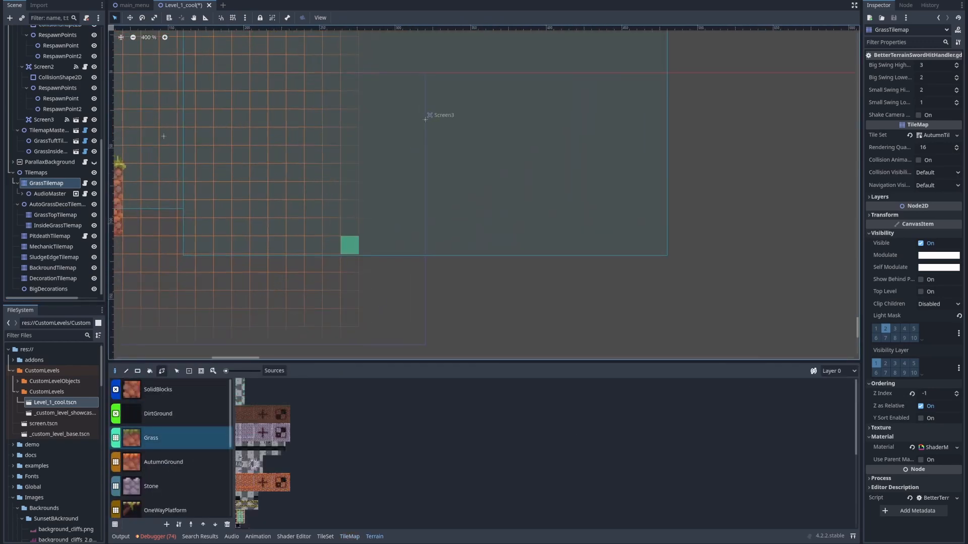
{"action": "scroll", "coordinate": [329, 232], "scroll_direction": "down", "scroll_amount": 1}
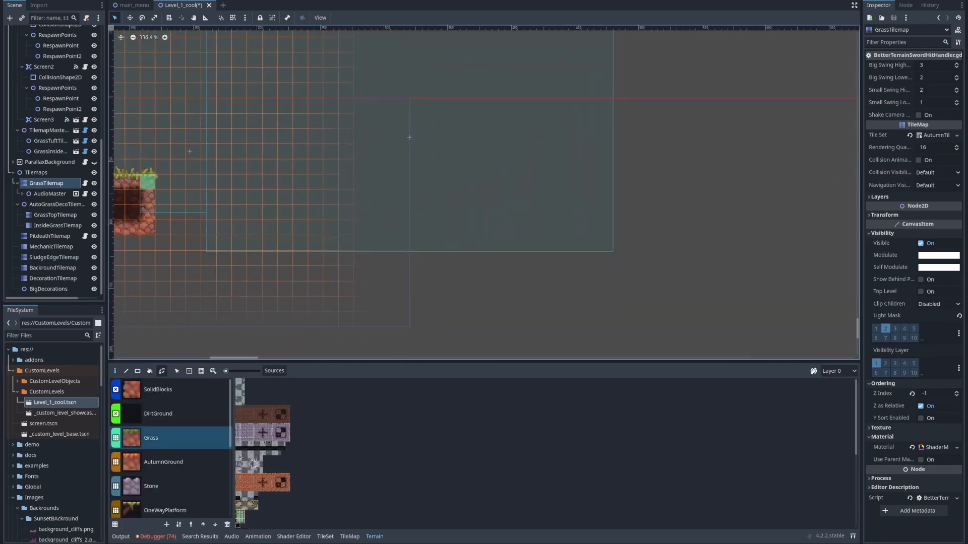
{"action": "scroll", "coordinate": [538, 252], "scroll_direction": "down", "scroll_amount": 1}
{"action": "scroll", "coordinate": [575, 233], "scroll_direction": "down", "scroll_amount": 1}
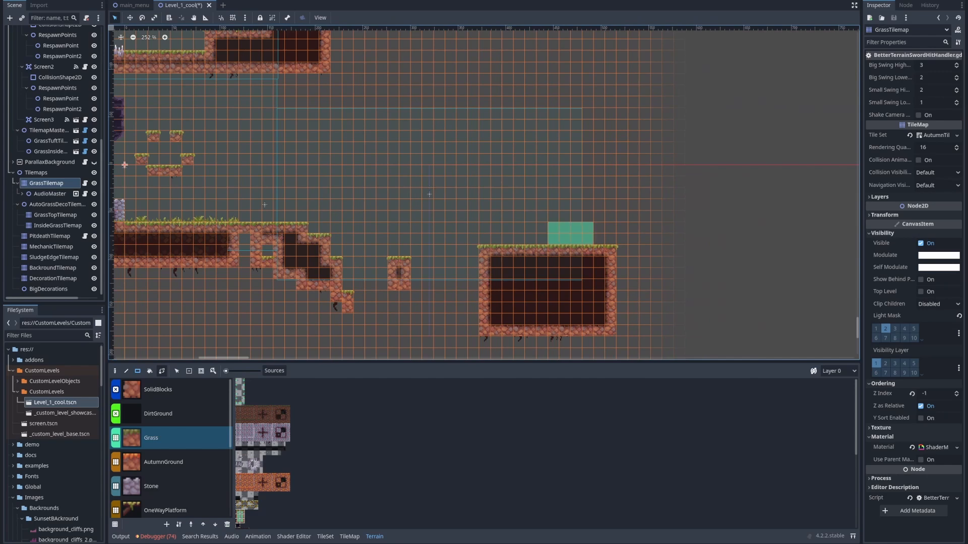
Paint a raised Grass step on top of Screen3's large right-hand block
{"action": "left_click_drag", "start_coordinate": [588, 238], "coordinate": [599, 238]}
{"action": "middle_click_drag", "start_coordinate": [472, 248], "coordinate": [538, 199]}
{"action": "middle_click_drag", "start_coordinate": [402, 246], "coordinate": [344, 304]}
{"action": "scroll", "coordinate": [333, 257], "scroll_direction": "up", "scroll_amount": 5}
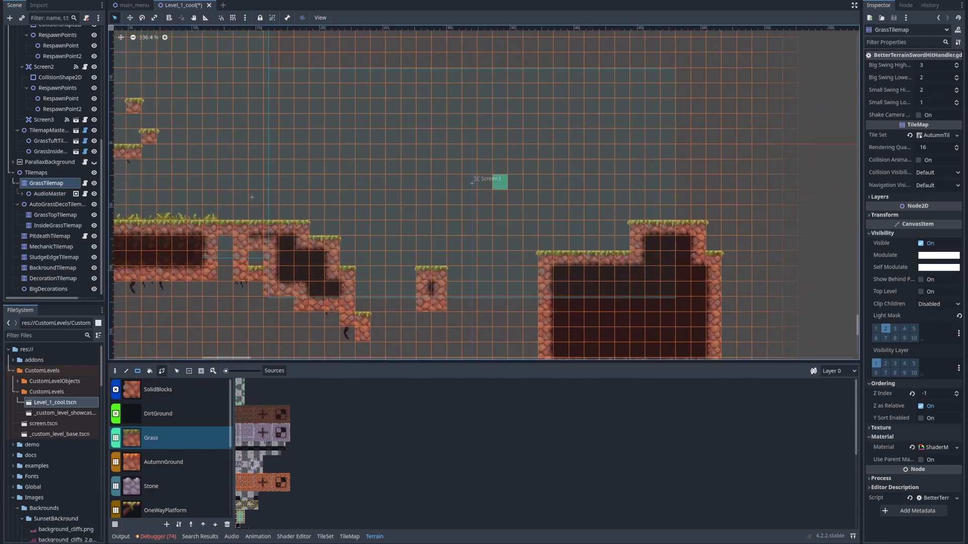
{"action": "middle_click_drag", "start_coordinate": [271, 156], "coordinate": [477, 210]}
Move PlayerSpawnPoint to position 192, 39 above the grass ledge at Screen3's entrance
{"action": "scroll", "coordinate": [481, 207], "scroll_direction": "down", "scroll_amount": 6}
{"action": "scroll", "coordinate": [54, 151], "scroll_direction": "up", "scroll_amount": 6}
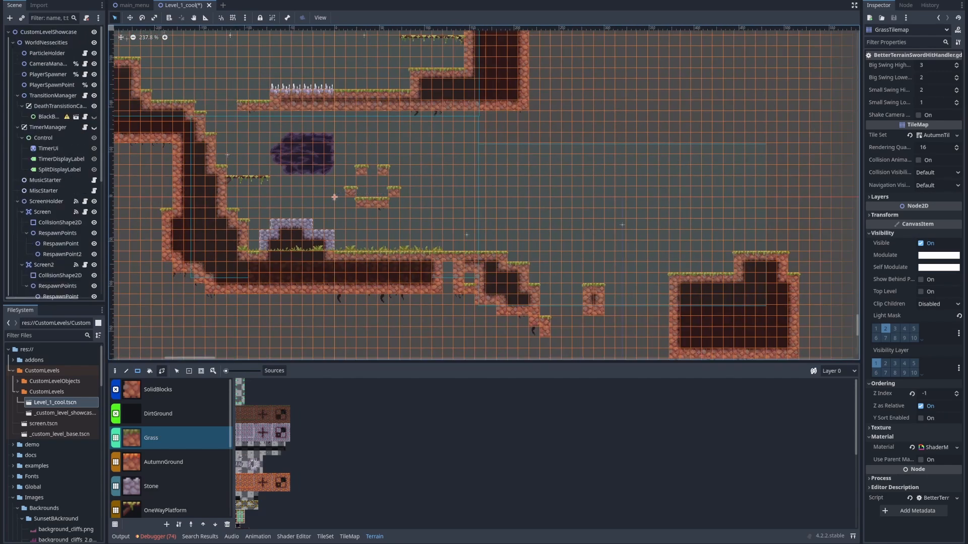
{"action": "left_click", "coordinate": [52, 85]}
{"action": "scroll", "coordinate": [352, 131], "scroll_direction": "down", "scroll_amount": 6}
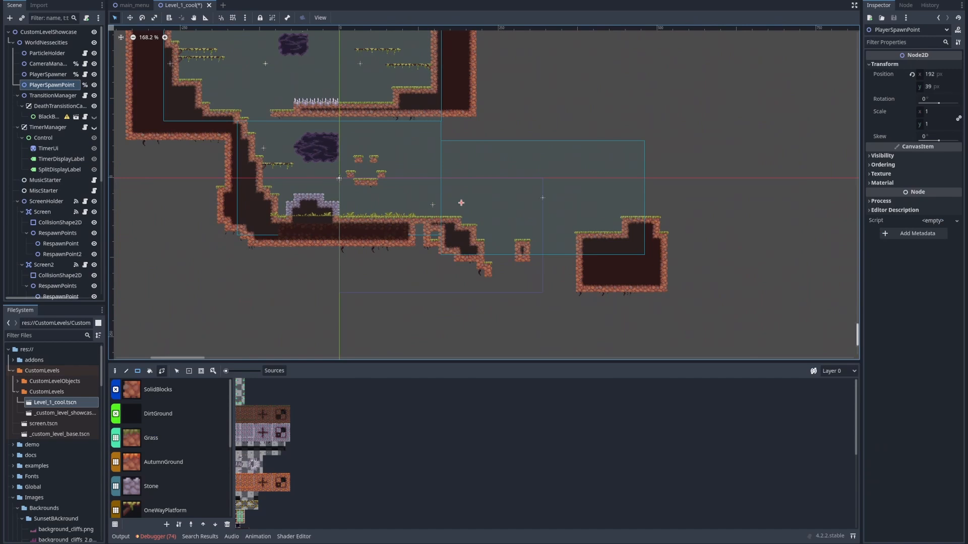
Run the scene, move the player off the ledge into Screen3's pit, and stop the test
{"action": "key", "text": "F6"}
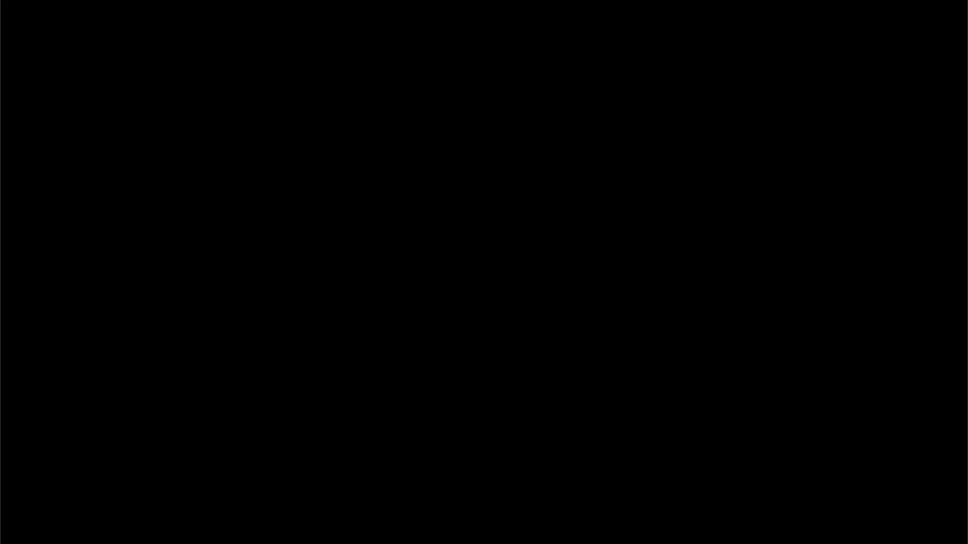
{"action": "key", "text": "d"}
{"action": "key", "text": "space"}
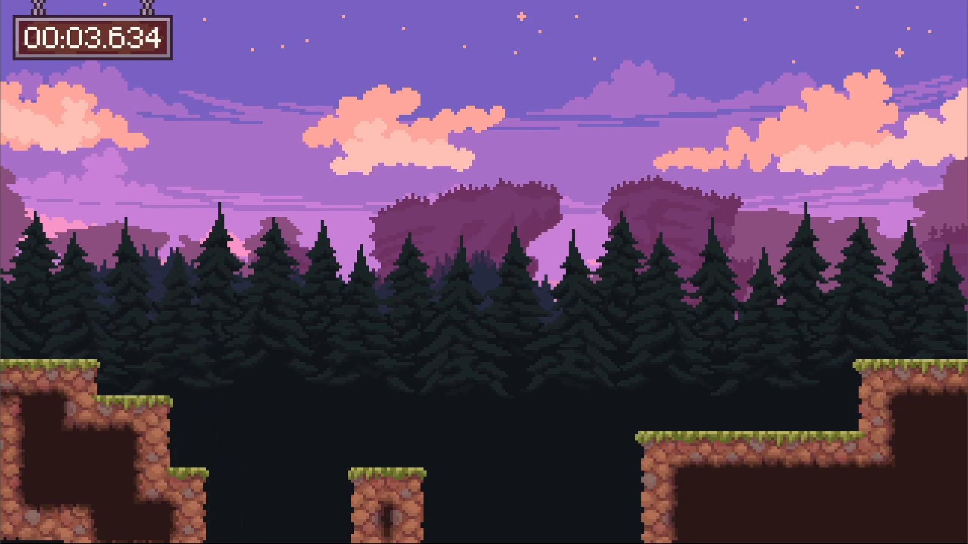
{"action": "key", "text": "F8"}
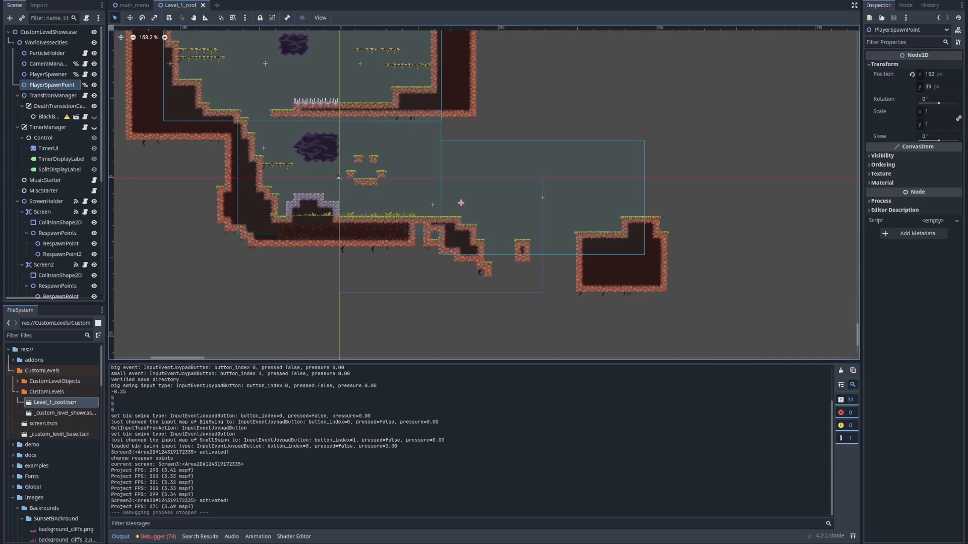
Paint an 11-tile row of the upper SwordHitFlash.png tile on PitdeathTilemap across Screen3's gap, from the lowest step to the large block
{"action": "scroll", "coordinate": [53, 161], "scroll_direction": "down", "scroll_amount": 5}
{"action": "left_click", "coordinate": [36, 172]}
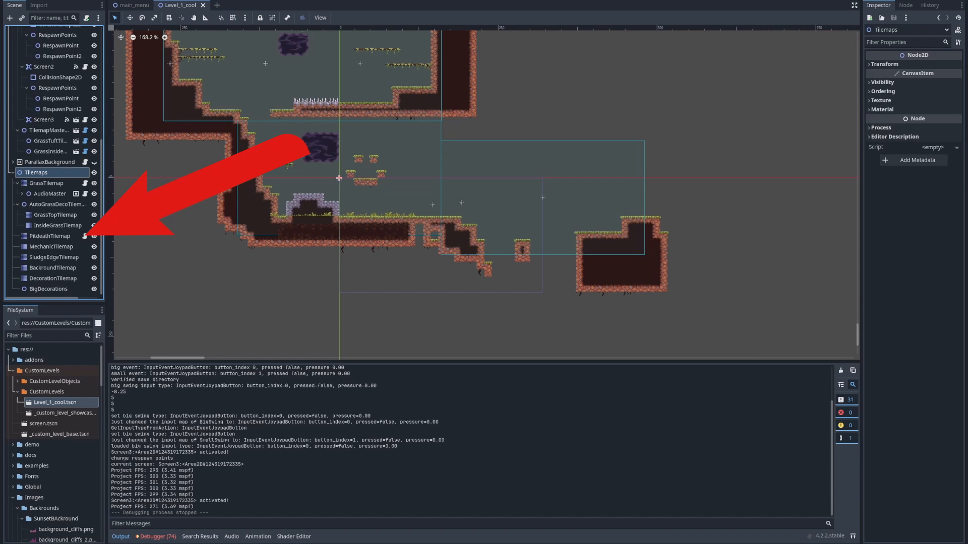
{"action": "left_click", "coordinate": [50, 236]}
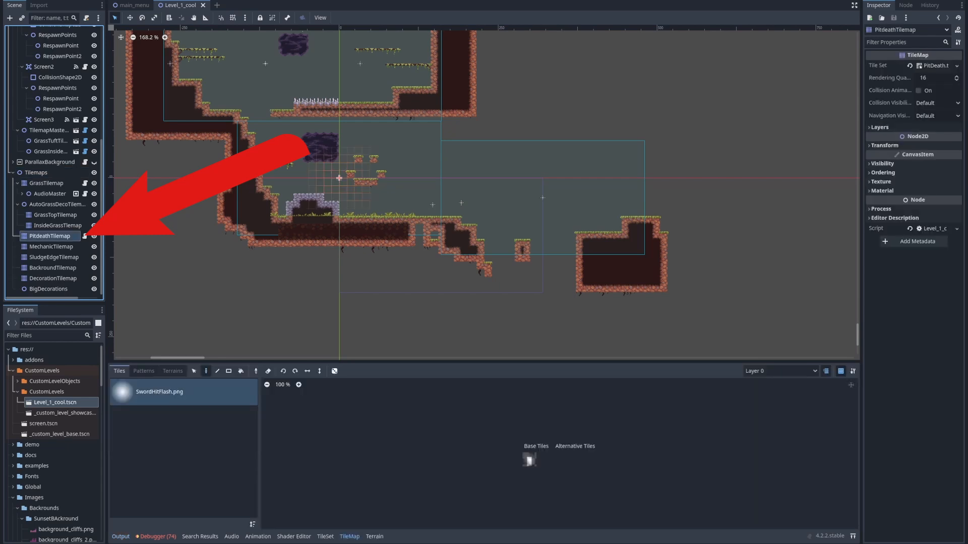
{"action": "scroll", "coordinate": [605, 340], "scroll_direction": "up", "scroll_amount": 8}
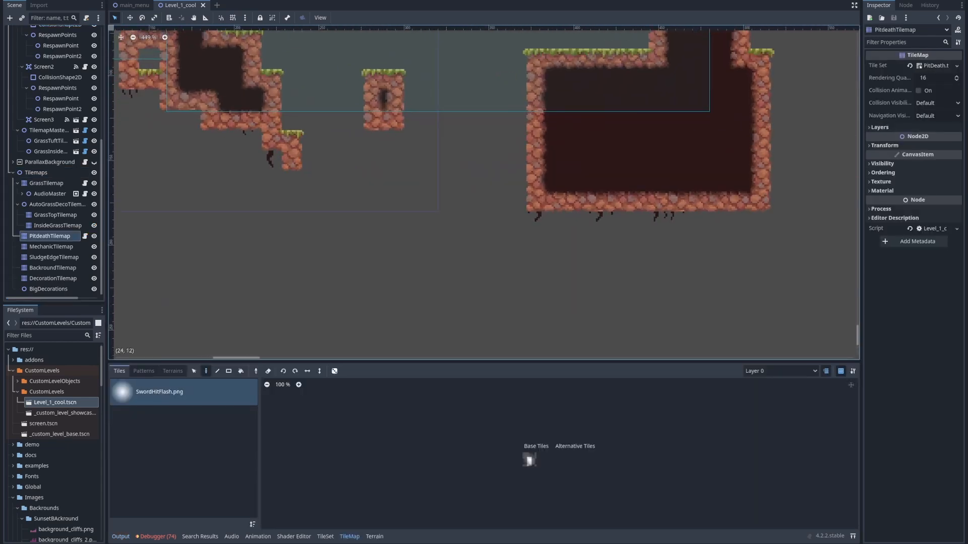
{"action": "scroll", "coordinate": [405, 182], "scroll_direction": "up", "scroll_amount": 1}
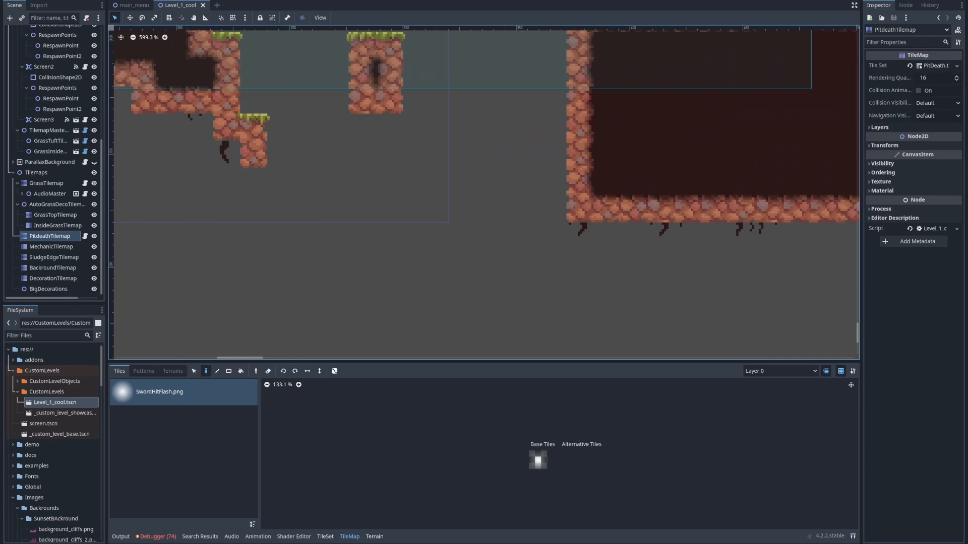
{"action": "left_click", "coordinate": [374, 537]}
{"action": "left_click", "coordinate": [350, 537]}
{"action": "scroll", "coordinate": [539, 457], "scroll_direction": "up", "scroll_amount": 20}
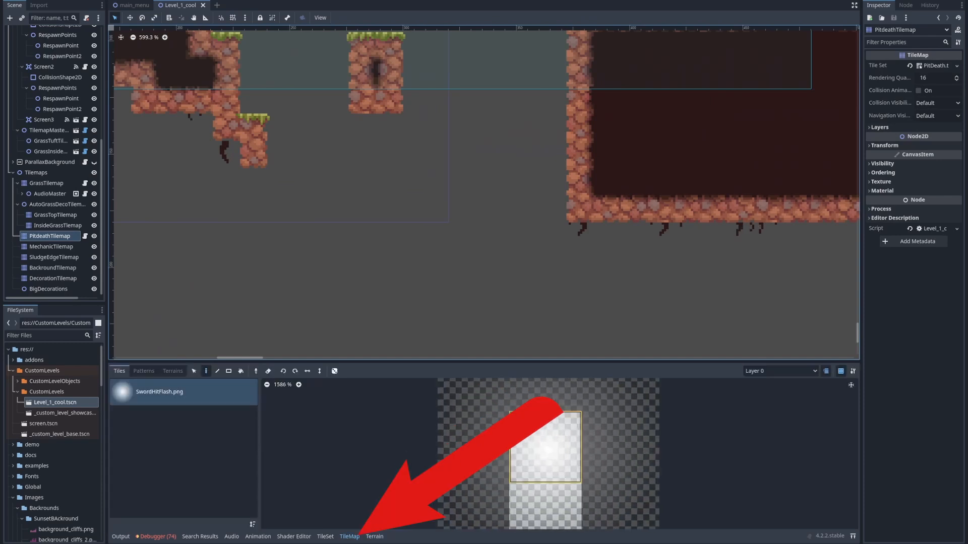
{"action": "scroll", "coordinate": [532, 453], "scroll_direction": "down", "scroll_amount": 4}
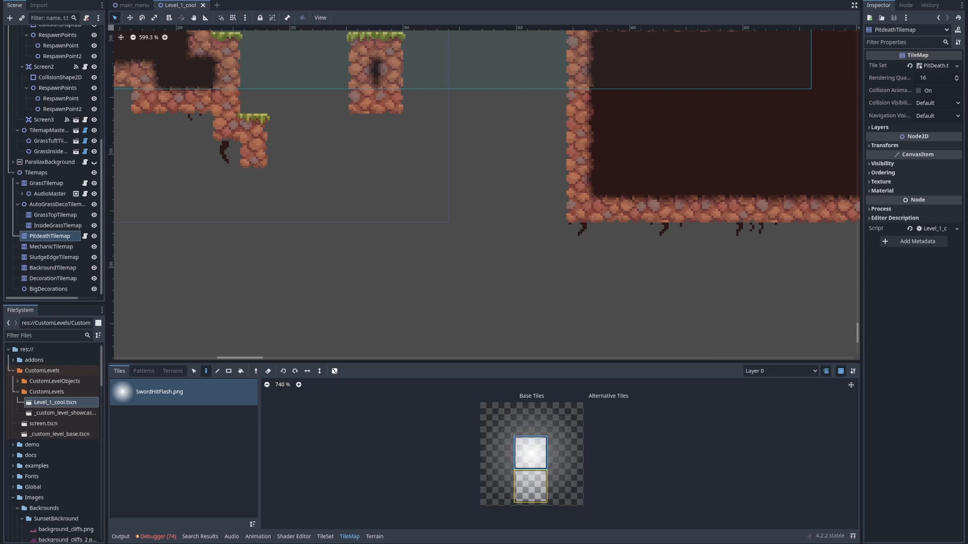
{"action": "middle_click_drag", "start_coordinate": [446, 158], "coordinate": [409, 260]}
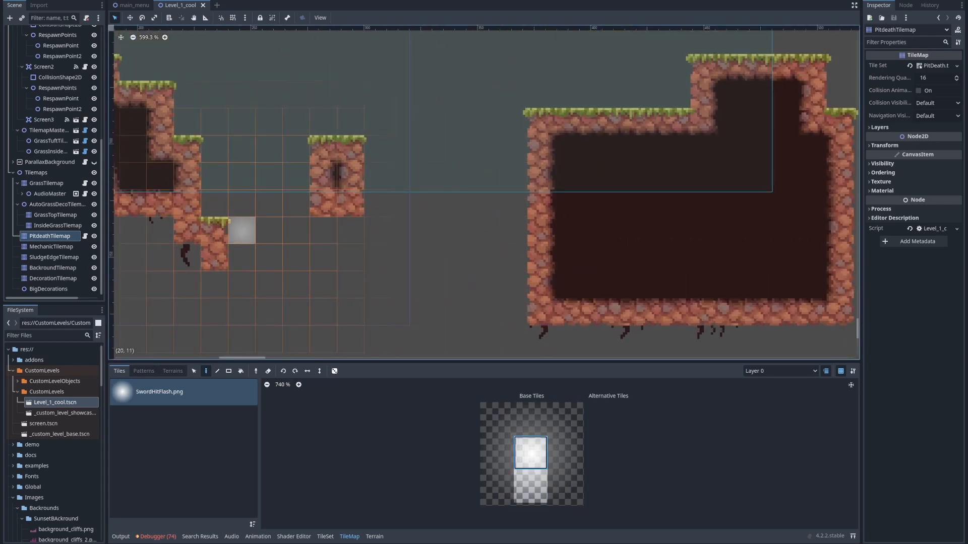
{"action": "left_click_drag", "start_coordinate": [242, 230], "coordinate": [514, 230]}
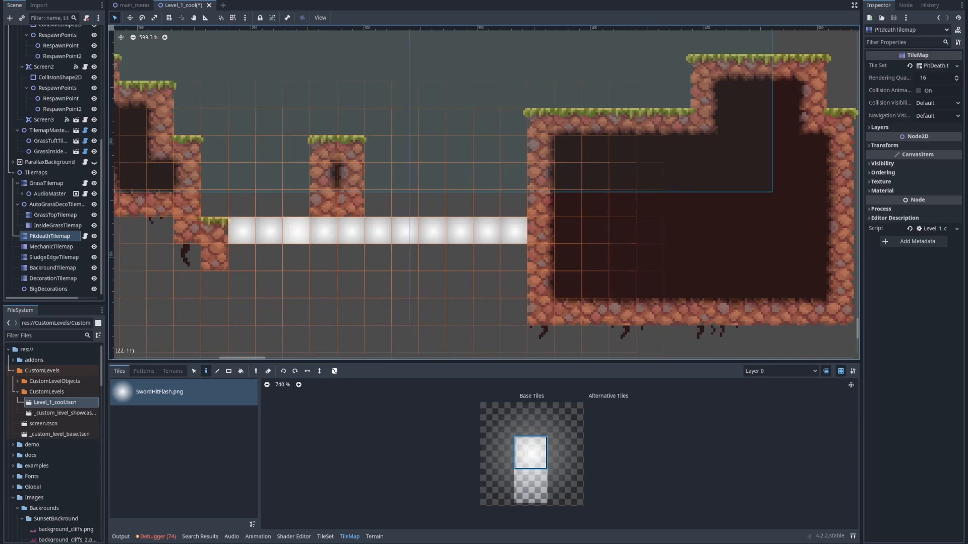
Hide PitdeathTilemap in the editor and run the scene to test the pit
{"action": "middle_click_drag", "start_coordinate": [187, 230], "coordinate": [258, 261]}
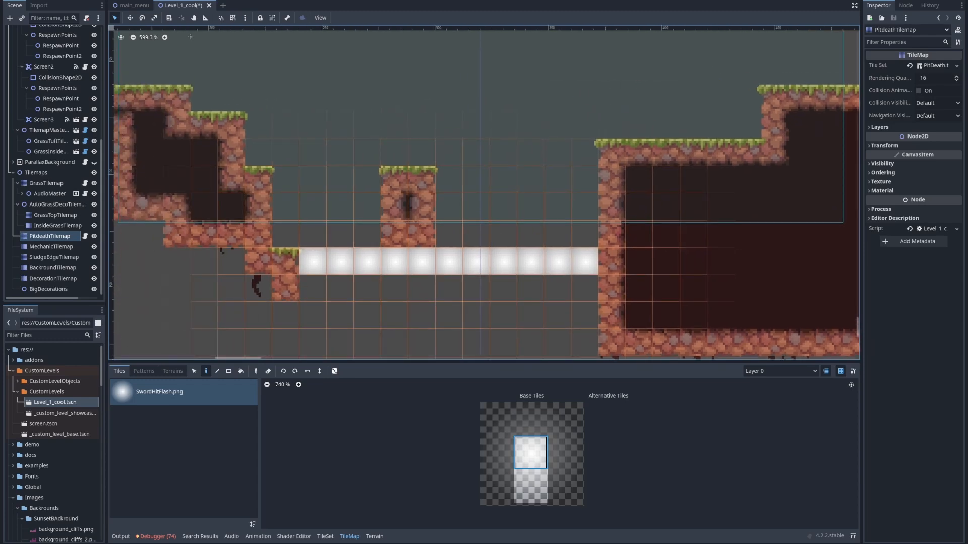
{"action": "left_click", "coordinate": [94, 236]}
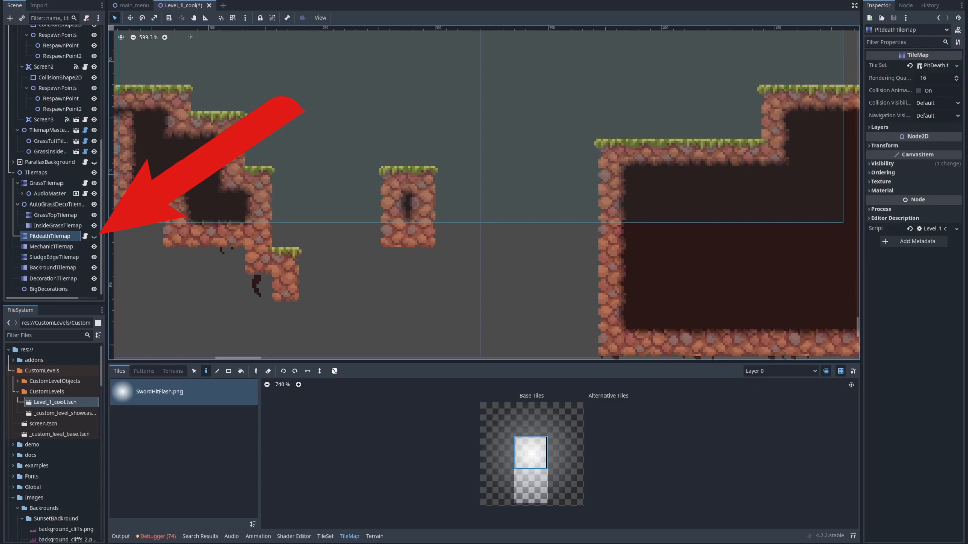
{"action": "scroll", "coordinate": [301, 204], "scroll_direction": "down", "scroll_amount": 3}
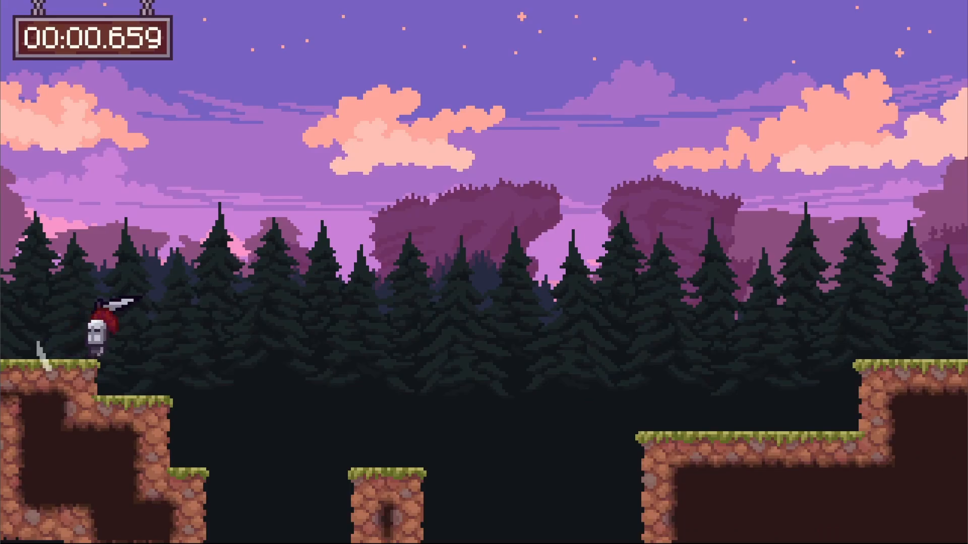
Move and jump the player into Screen3's pit to test the pit-death tiles, and stop the test
{"action": "key", "text": "d"}
{"action": "key", "text": "space"}
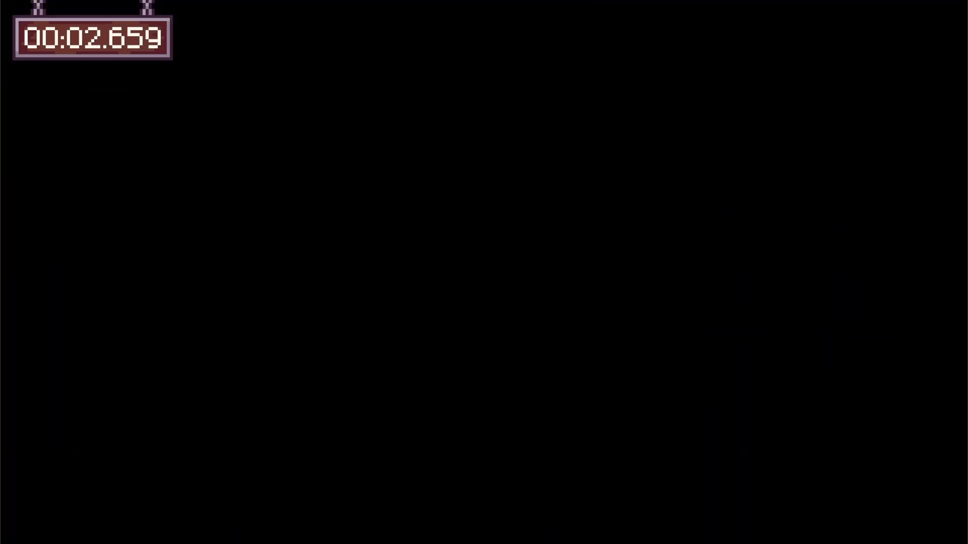
{"action": "key", "text": "d"}
{"action": "key", "text": "space"}
{"action": "key", "text": "space"}
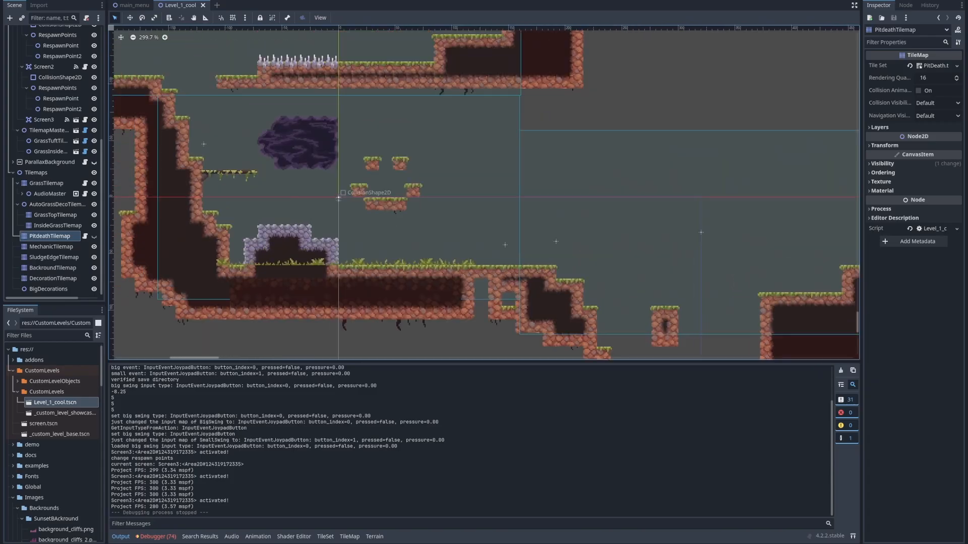
Select MechanicTilemap for tile painting and enlarge the area listing its scene tiles
{"action": "middle_click_drag", "start_coordinate": [230, 140], "coordinate": [254, 221]}
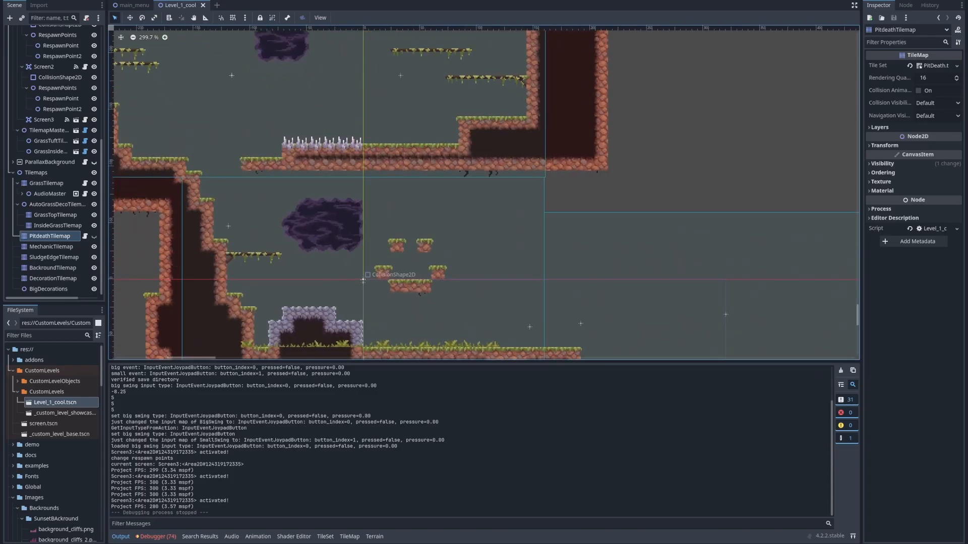
{"action": "scroll", "coordinate": [254, 220], "scroll_direction": "down", "scroll_amount": 3}
{"action": "left_click", "coordinate": [51, 247]}
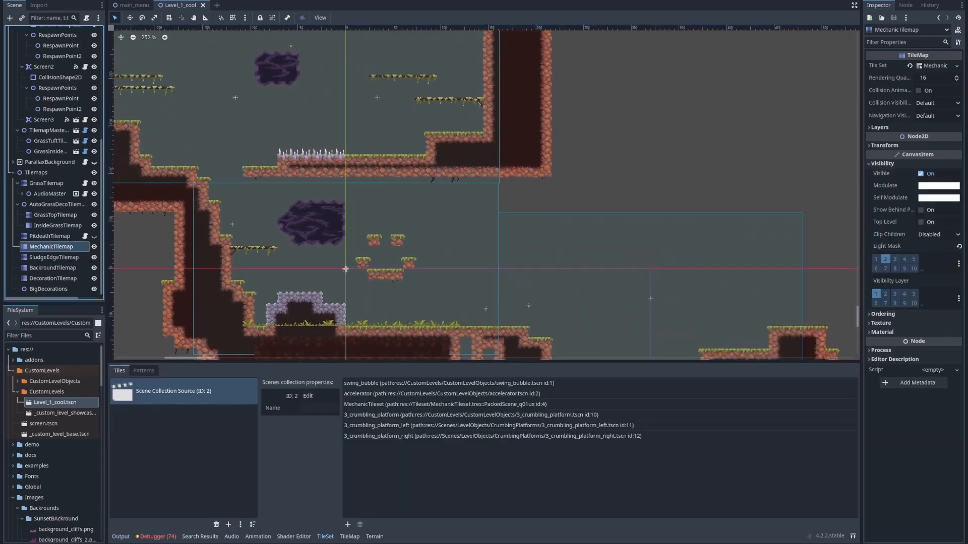
{"action": "middle_click_drag", "start_coordinate": [484, 353], "coordinate": [356, 295]}
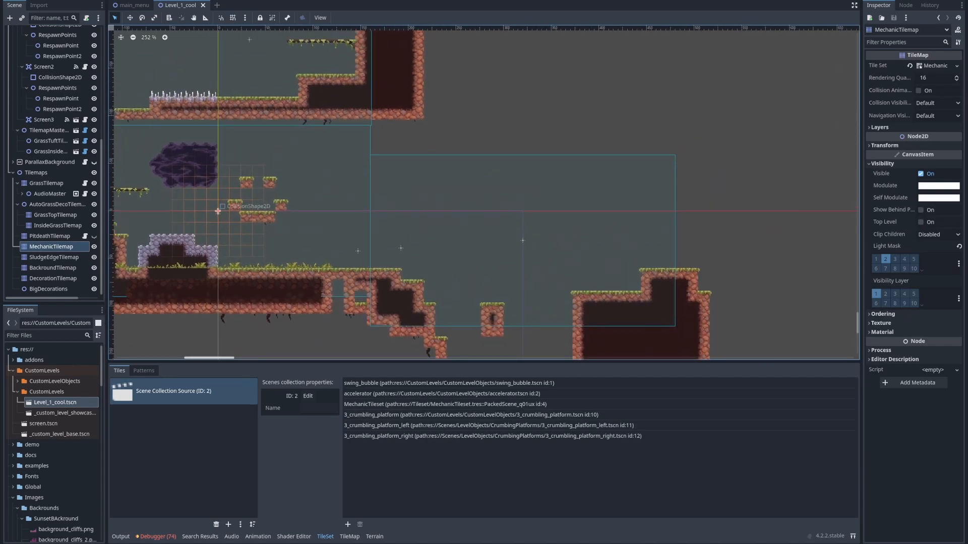
{"action": "left_click", "coordinate": [46, 183]}
{"action": "left_click", "coordinate": [37, 172]}
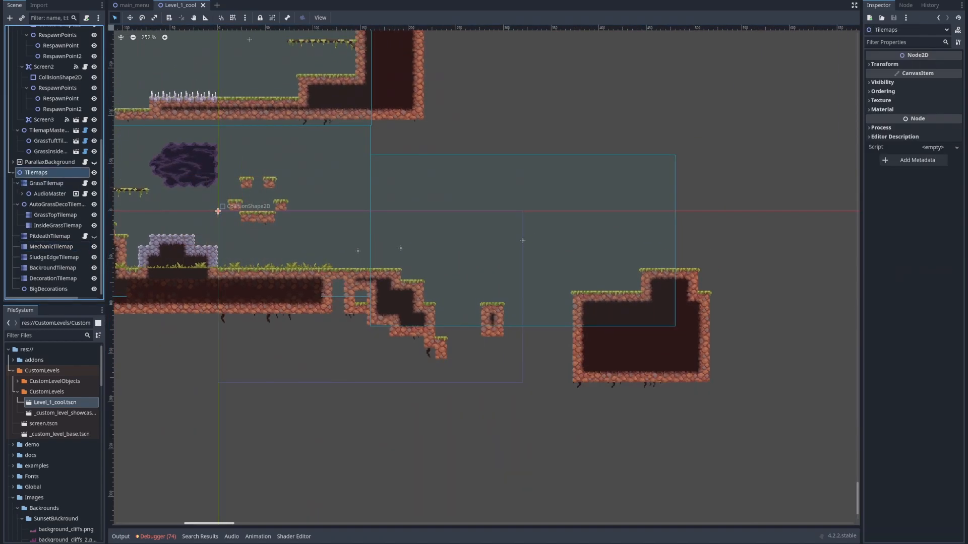
{"action": "left_click", "coordinate": [52, 247]}
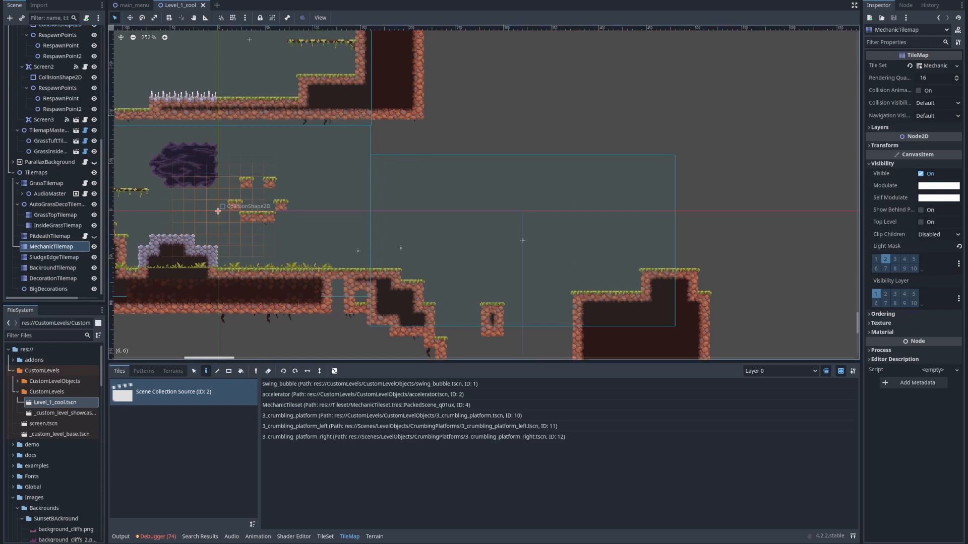
{"action": "middle_click_drag", "start_coordinate": [395, 302], "coordinate": [364, 249]}
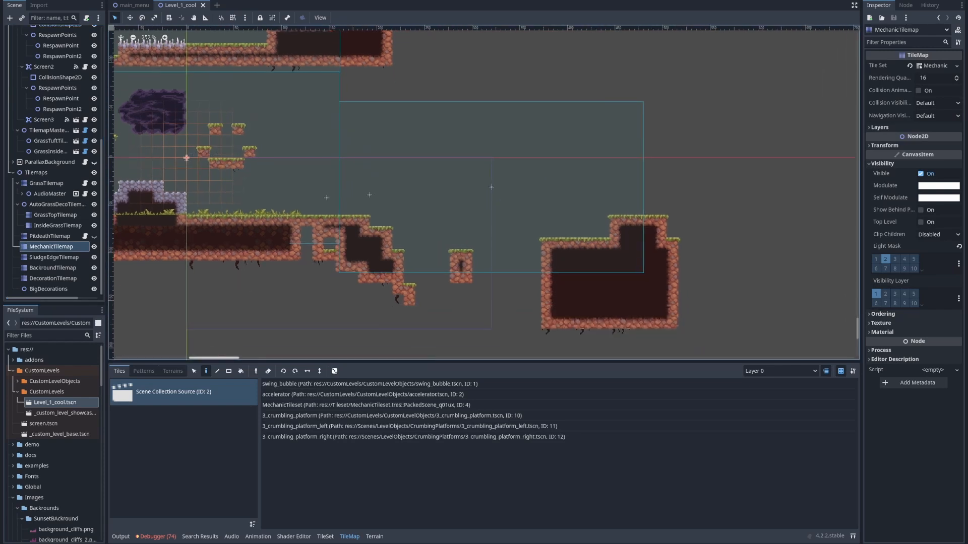
{"action": "left_click_drag", "start_coordinate": [363, 361], "coordinate": [363, 333]}
{"action": "middle_click_drag", "start_coordinate": [303, 315], "coordinate": [353, 279]}
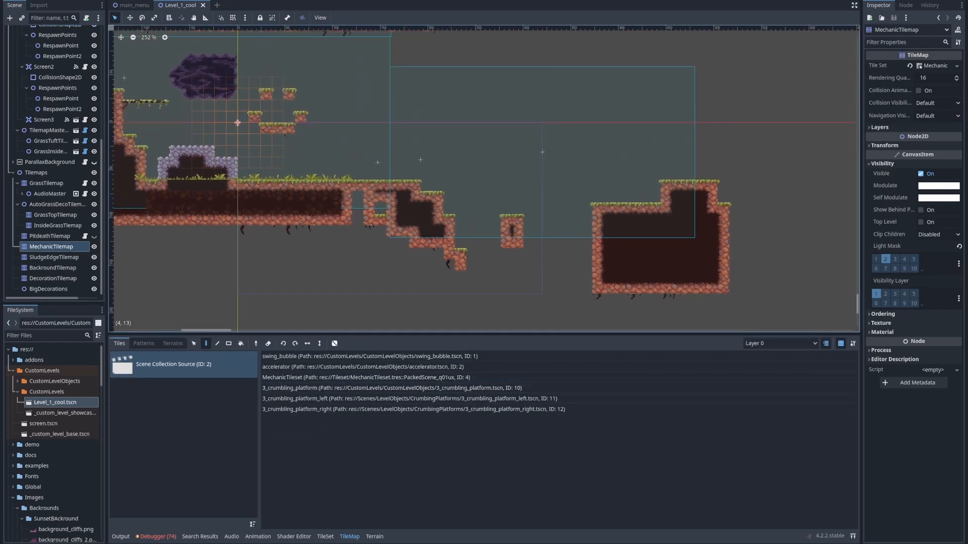
{"action": "middle_click_drag", "start_coordinate": [238, 122], "coordinate": [340, 160]}
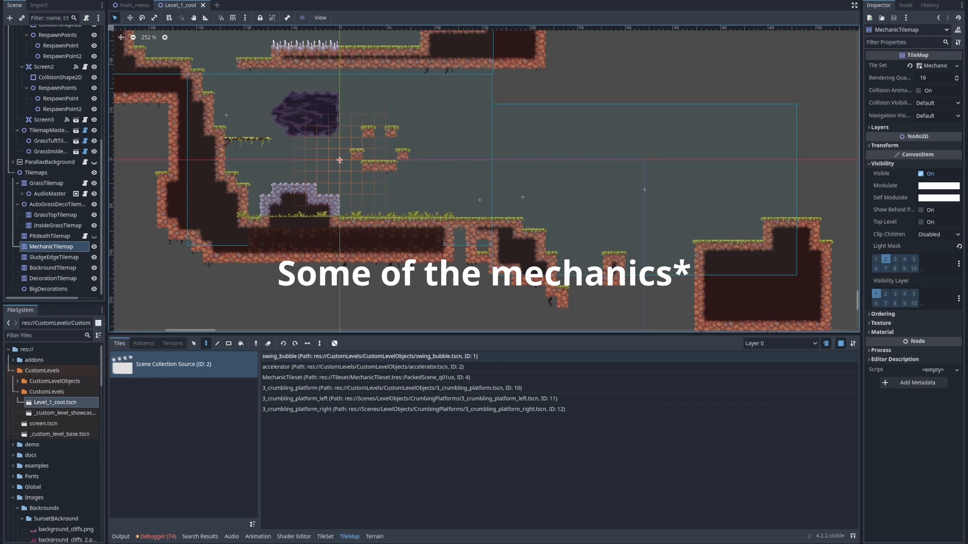
Place a trial swing_bubble above the grassy ground near Screen3's entrance and erase it
{"action": "scroll", "coordinate": [403, 229], "scroll_direction": "up", "scroll_amount": 5}
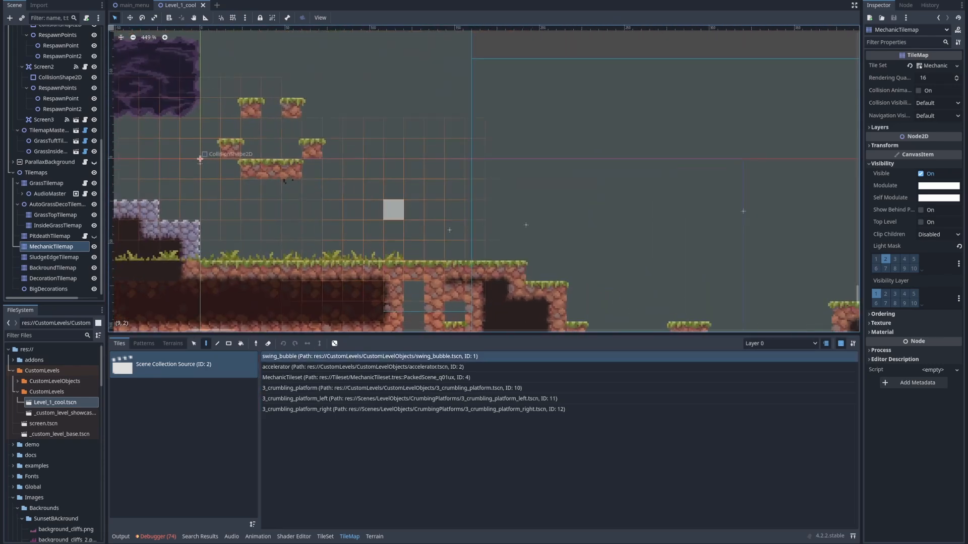
{"action": "left_click", "coordinate": [393, 190]}
{"action": "scroll", "coordinate": [426, 218], "scroll_direction": "up", "scroll_amount": 6}
{"action": "right_click", "coordinate": [381, 178]}
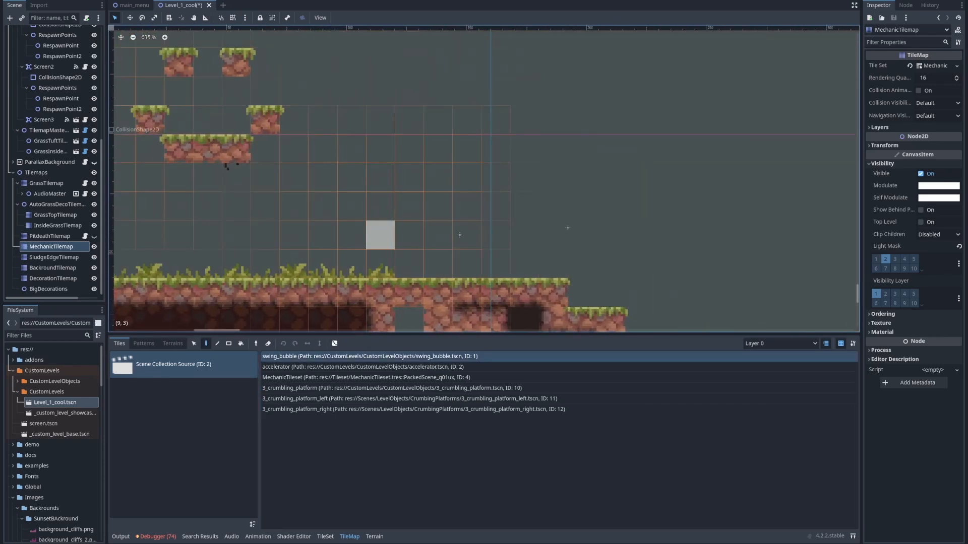
Place trial 3_crumbling_platform, 3_crumbling_platform_left and 3_crumbling_platform_right tiles above the grassy ground and erase them
{"action": "left_click", "coordinate": [353, 388]}
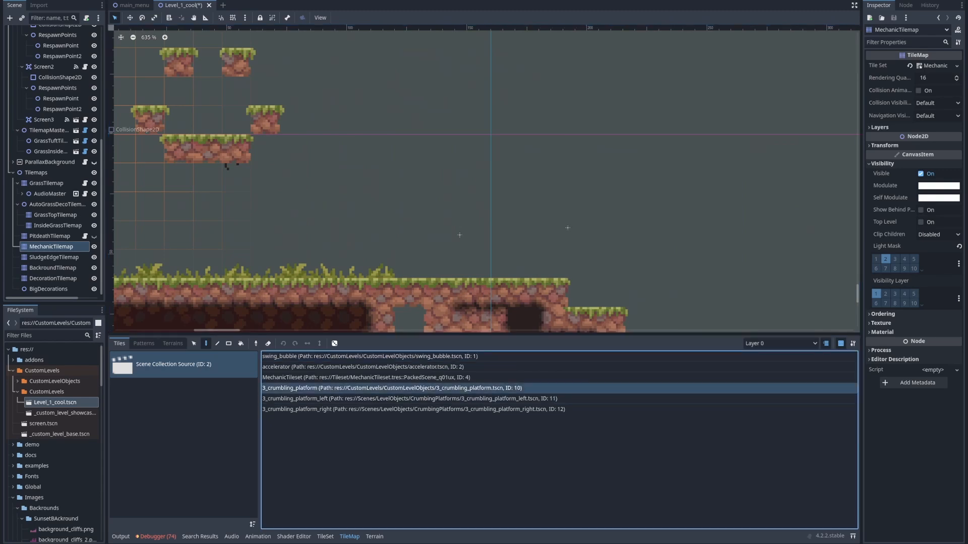
{"action": "left_click", "coordinate": [380, 178]}
{"action": "left_click", "coordinate": [476, 398]}
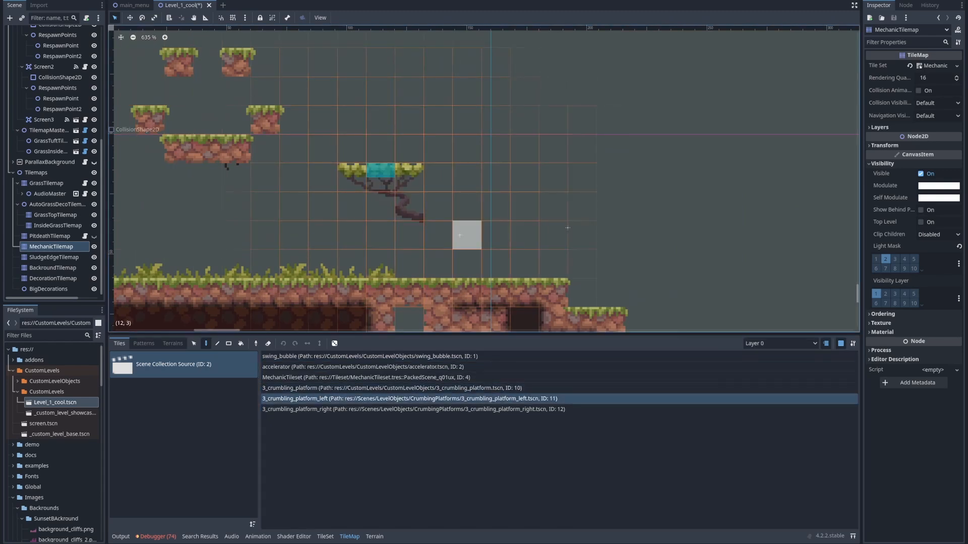
{"action": "left_click", "coordinate": [467, 177]}
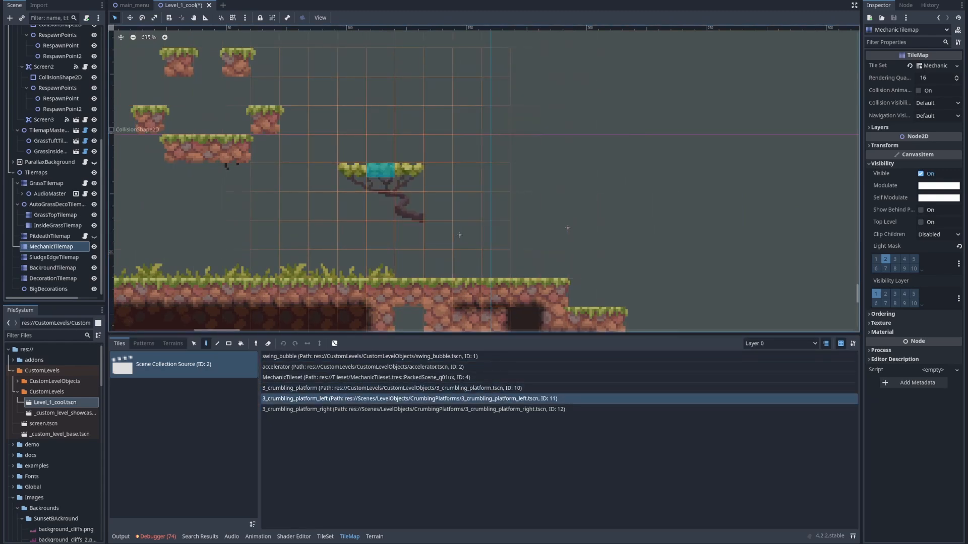
{"action": "left_click", "coordinate": [413, 409]}
{"action": "right_click", "coordinate": [467, 177]}
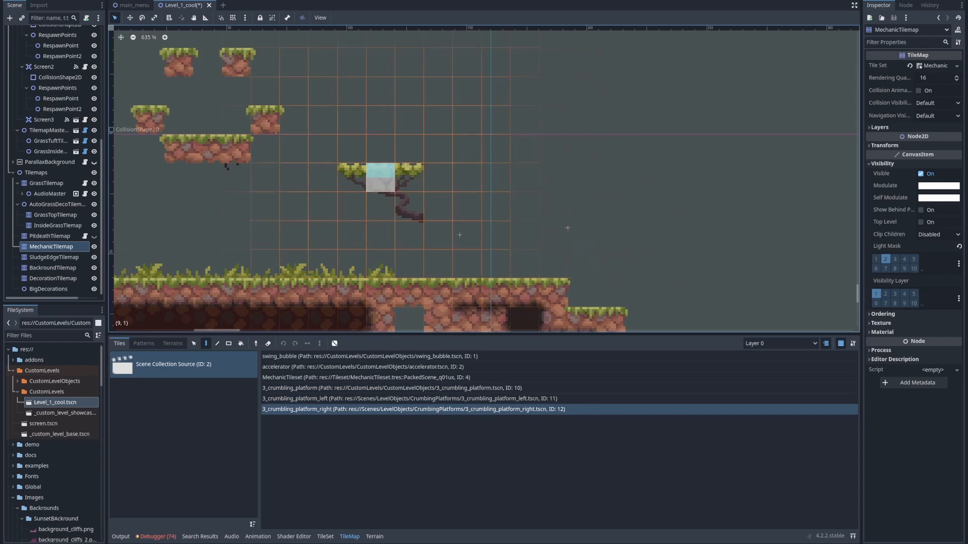
{"action": "right_click", "coordinate": [380, 178]}
Place an accelerator in mid-air between the small floating grass platforms and Screen3's entrance
{"action": "mouse_move", "coordinate": [439, 205]}
{"action": "middle_mouse_down"}
{"action": "mouse_move", "coordinate": [381, 231]}
{"action": "mouse_move", "coordinate": [427, 236]}
{"action": "middle_mouse_up"}
{"action": "scroll", "coordinate": [360, 297], "scroll_direction": "down", "scroll_amount": 3}
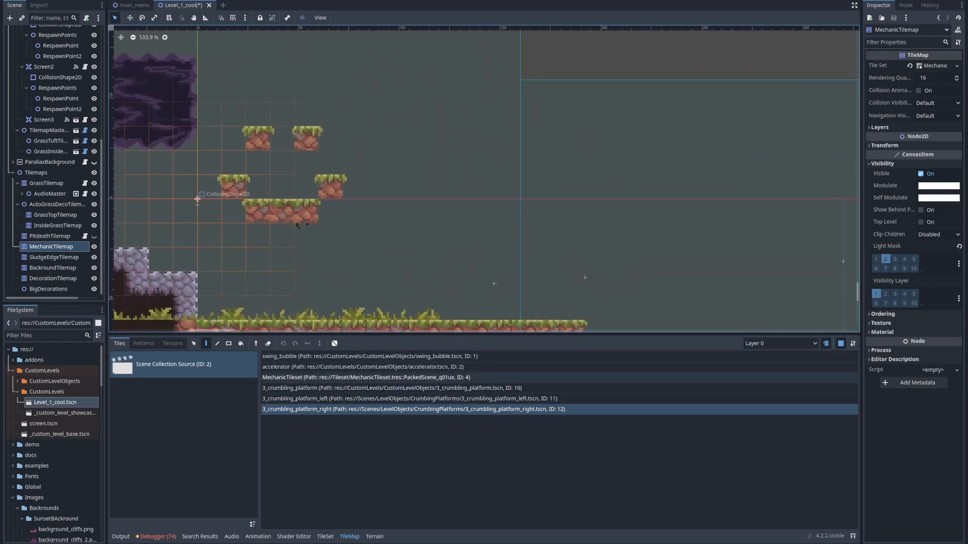
{"action": "left_click", "coordinate": [353, 367]}
{"action": "middle_click_drag", "start_coordinate": [475, 235], "coordinate": [410, 264]}
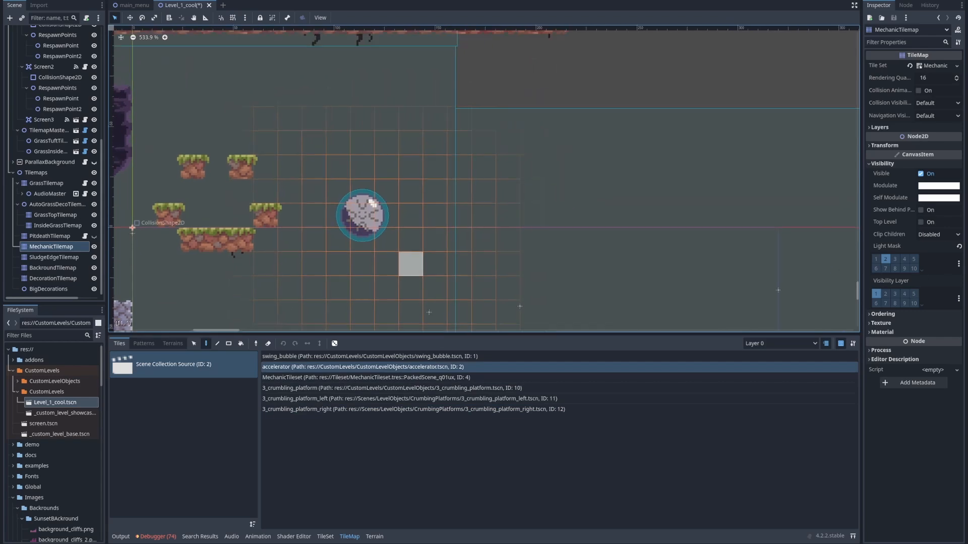
{"action": "scroll", "coordinate": [398, 221], "scroll_direction": "up", "scroll_amount": 6}
{"action": "scroll", "coordinate": [348, 219], "scroll_direction": "down", "scroll_amount": 8}
{"action": "scroll", "coordinate": [279, 217], "scroll_direction": "down", "scroll_amount": 5}
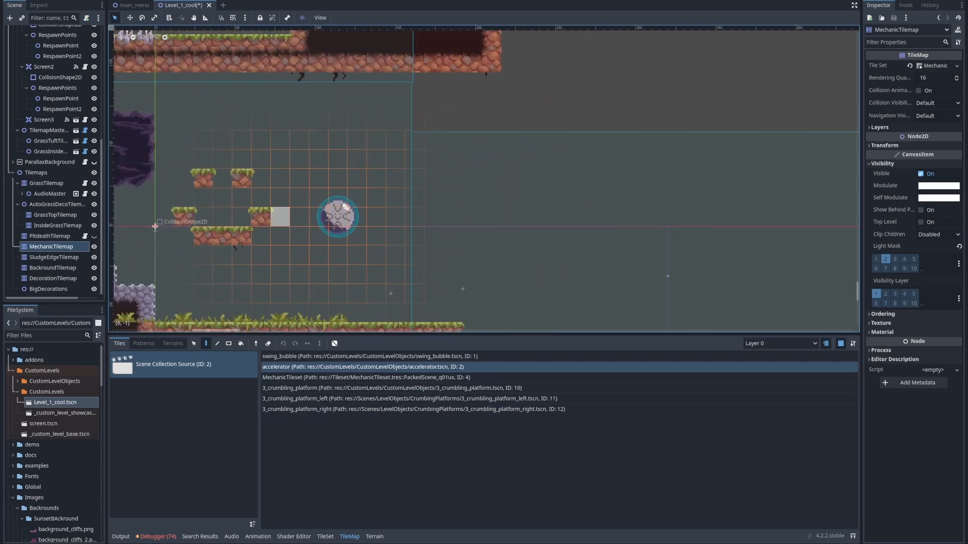
{"action": "middle_click_drag", "start_coordinate": [384, 223], "coordinate": [524, 229]}
{"action": "scroll", "coordinate": [480, 172], "scroll_direction": "up", "scroll_amount": 5}
{"action": "scroll", "coordinate": [468, 171], "scroll_direction": "up", "scroll_amount": 5}
{"action": "scroll", "coordinate": [448, 173], "scroll_direction": "down", "scroll_amount": 11}
{"action": "scroll", "coordinate": [501, 195], "scroll_direction": "up", "scroll_amount": 7}
{"action": "scroll", "coordinate": [497, 196], "scroll_direction": "up", "scroll_amount": 4}
{"action": "scroll", "coordinate": [508, 195], "scroll_direction": "down", "scroll_amount": 11}
{"action": "scroll", "coordinate": [405, 183], "scroll_direction": "up", "scroll_amount": 6}
{"action": "scroll", "coordinate": [403, 185], "scroll_direction": "down", "scroll_amount": 4}
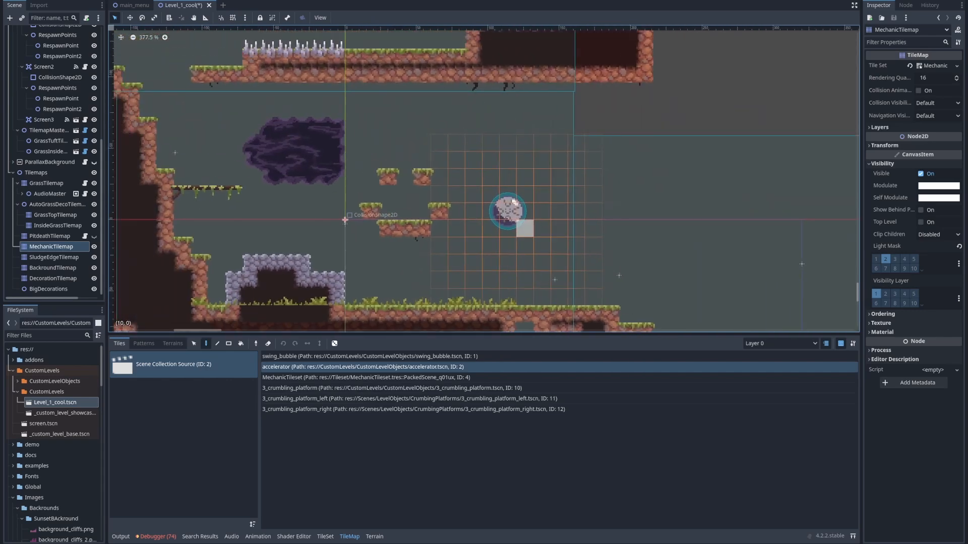
{"action": "middle_click_drag", "start_coordinate": [515, 263], "coordinate": [421, 219]}
{"action": "scroll", "coordinate": [393, 229], "scroll_direction": "up", "scroll_amount": 7}
{"action": "scroll", "coordinate": [378, 225], "scroll_direction": "down", "scroll_amount": 12}
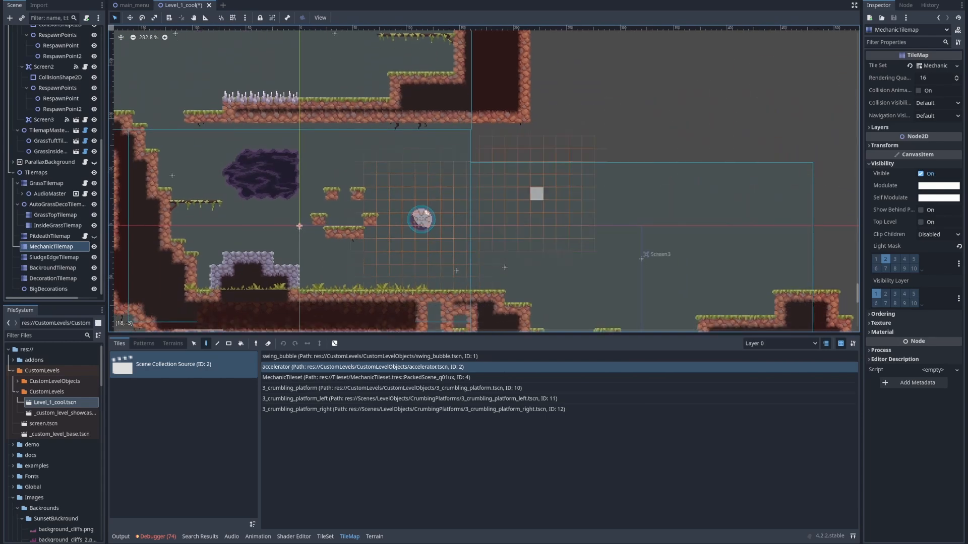
Place two swing_bubble objects one above the other in Screen2, between the vine ledges and the purple sludge block
{"action": "left_click", "coordinate": [322, 356]}
{"action": "middle_click_drag", "start_coordinate": [268, 181], "coordinate": [372, 274]}
{"action": "middle_click_drag", "start_coordinate": [256, 133], "coordinate": [346, 215]}
{"action": "scroll", "coordinate": [345, 214], "scroll_direction": "up", "scroll_amount": 1}
{"action": "left_click", "coordinate": [350, 218]}
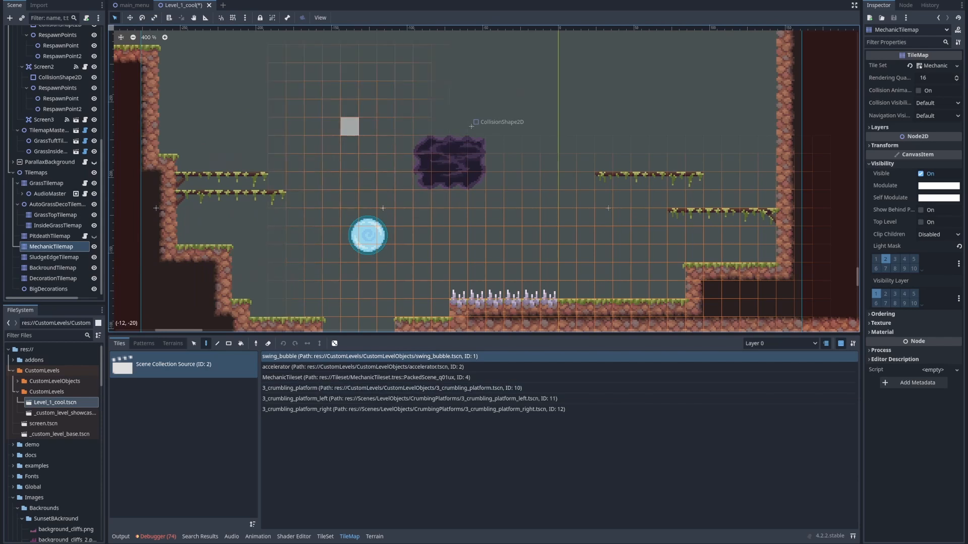
{"action": "left_click", "coordinate": [350, 126]}
Place 3_crumbling_platform_left on each side of the upper swing bubble and a 3_crumbling_platform in Screen2's floor gap
{"action": "left_click", "coordinate": [312, 399]}
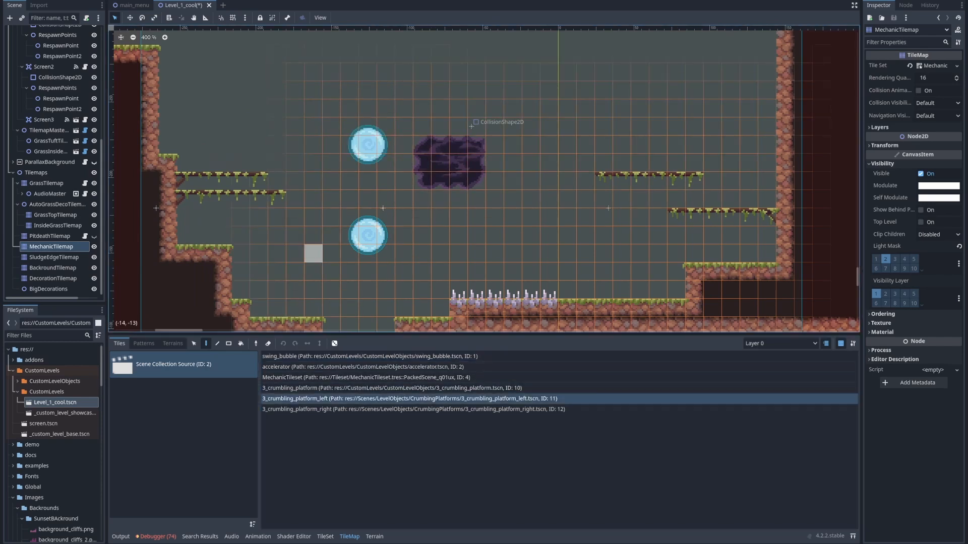
{"action": "left_click", "coordinate": [295, 162]}
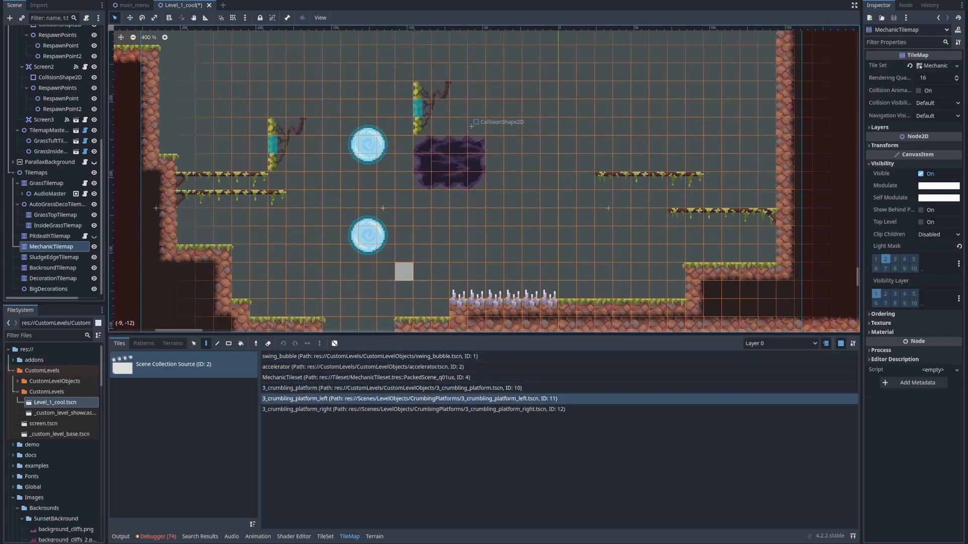
{"action": "left_click", "coordinate": [378, 389]}
{"action": "left_click", "coordinate": [368, 325]}
{"action": "middle_click_drag", "start_coordinate": [451, 318], "coordinate": [328, 201]}
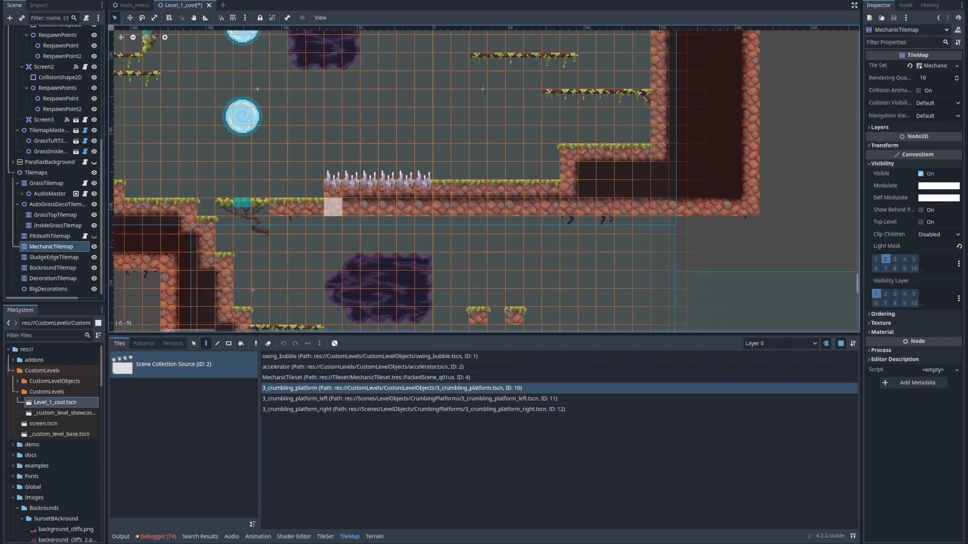
Move PlayerSpawnPoint to position -196, -130 above the stepped ground in Screen2
{"action": "scroll", "coordinate": [330, 207], "scroll_direction": "down", "scroll_amount": 2}
{"action": "scroll", "coordinate": [53, 162], "scroll_direction": "up", "scroll_amount": 5}
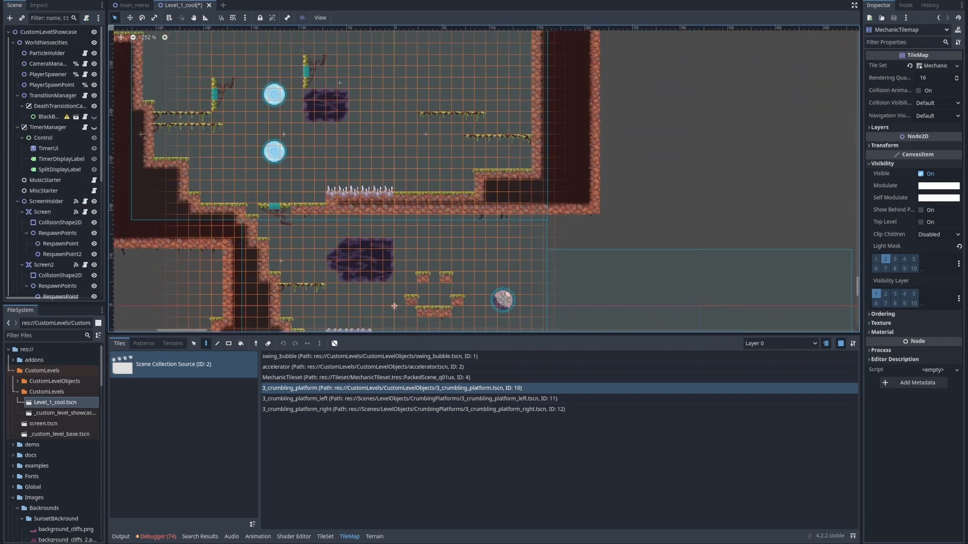
{"action": "left_click", "coordinate": [52, 85]}
{"action": "scroll", "coordinate": [329, 171], "scroll_direction": "down", "scroll_amount": 7}
{"action": "left_click_drag", "start_coordinate": [599, 290], "coordinate": [576, 280], "text": "alt"}
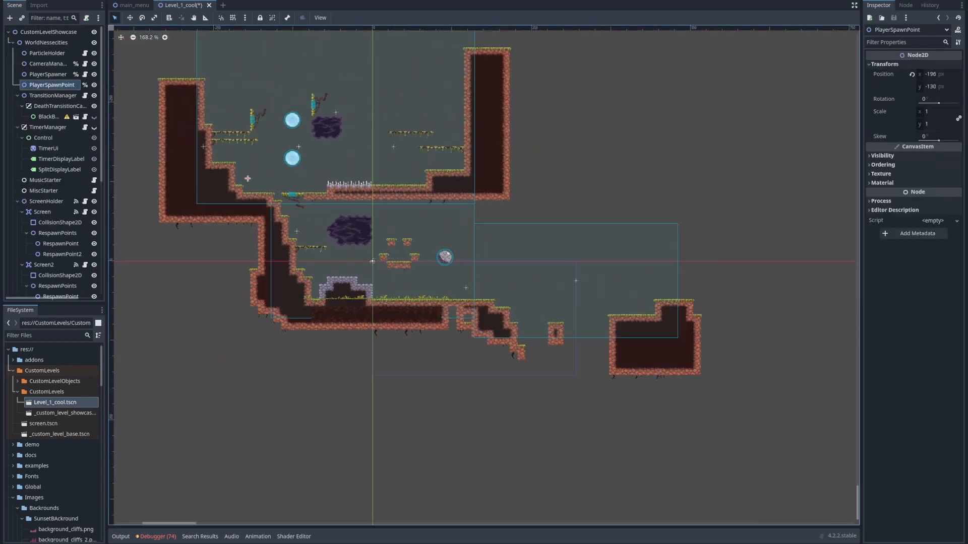
Run the scene, jump and slash through Screen2's swing bubbles and crumbling platforms, and stop the test
{"action": "key", "text": "F6"}
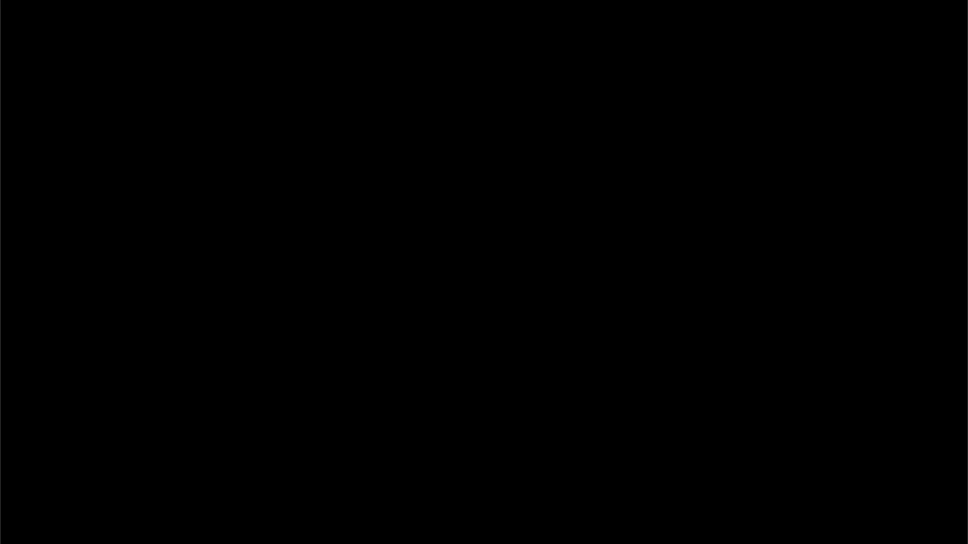
{"action": "key", "text": "Right"}
{"action": "key", "text": "space"}
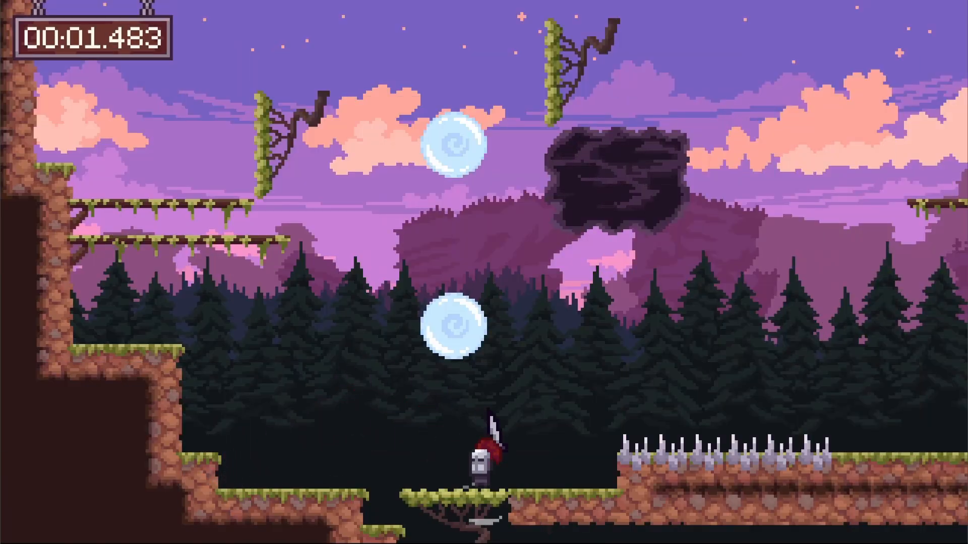
{"action": "key", "text": "x"}
{"action": "key", "text": "Left"}
{"action": "key", "text": "x"}
{"action": "key", "text": "x"}
{"action": "key", "text": "x"}
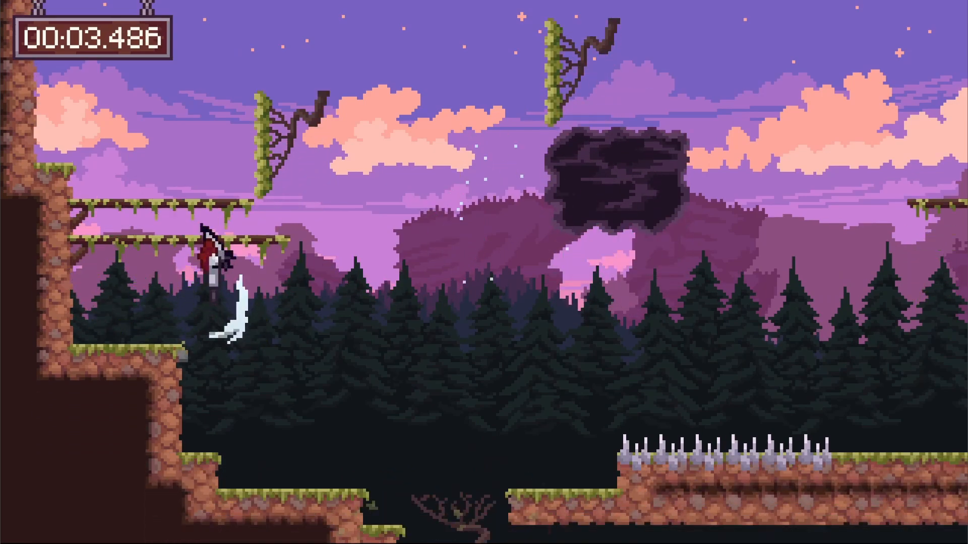
{"action": "key", "text": "x"}
{"action": "key", "text": "Right"}
{"action": "key", "text": "Left"}
{"action": "key", "text": "x"}
{"action": "key", "text": "x"}
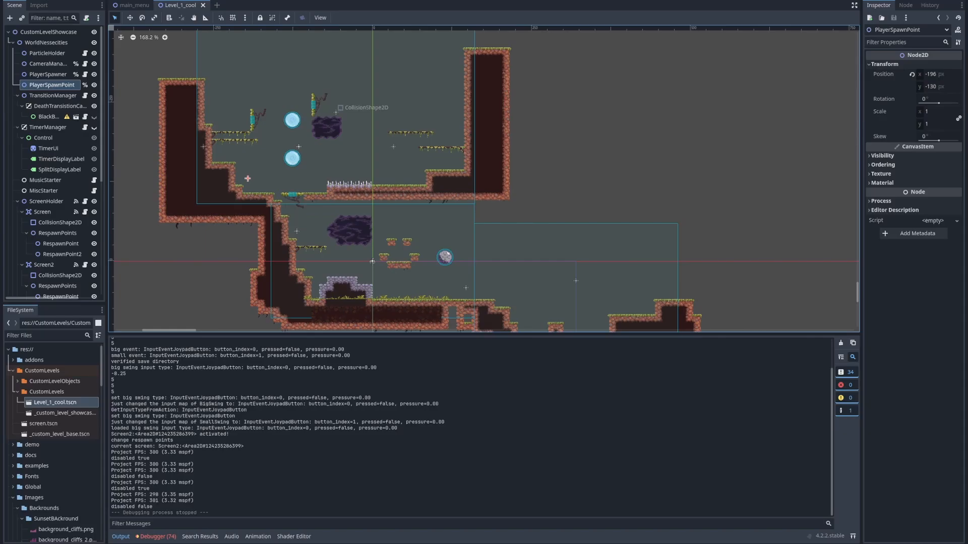
Reselect MechanicTilemap for painting in Screen2 and expand the CustomLevelObjects folder in the project files
{"action": "scroll", "coordinate": [353, 201], "scroll_direction": "down", "scroll_amount": 5}
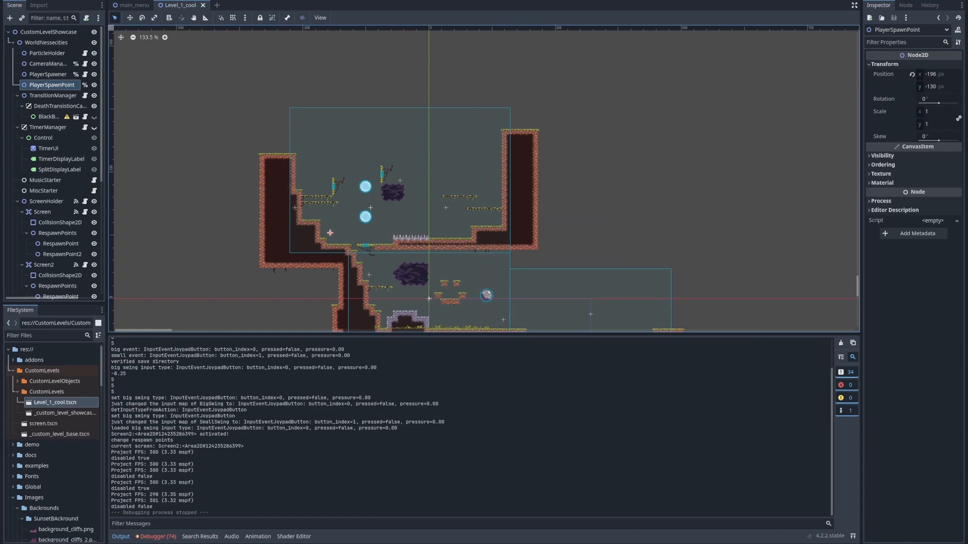
{"action": "scroll", "coordinate": [328, 181], "scroll_direction": "down", "scroll_amount": 5}
{"action": "middle_click_drag", "start_coordinate": [327, 182], "coordinate": [311, 150]}
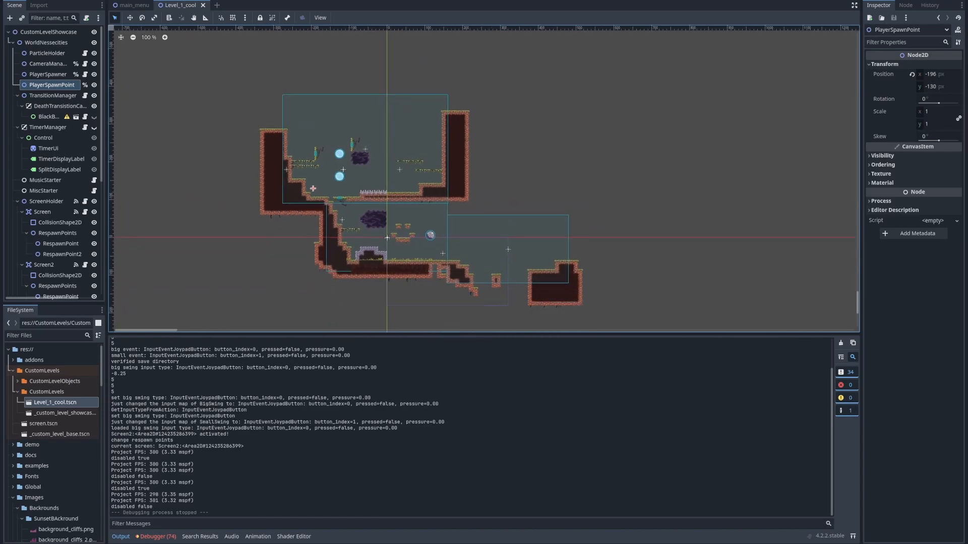
{"action": "scroll", "coordinate": [52, 242], "scroll_direction": "down", "scroll_amount": 6}
{"action": "left_click", "coordinate": [52, 247]}
{"action": "scroll", "coordinate": [322, 163], "scroll_direction": "up", "scroll_amount": 10}
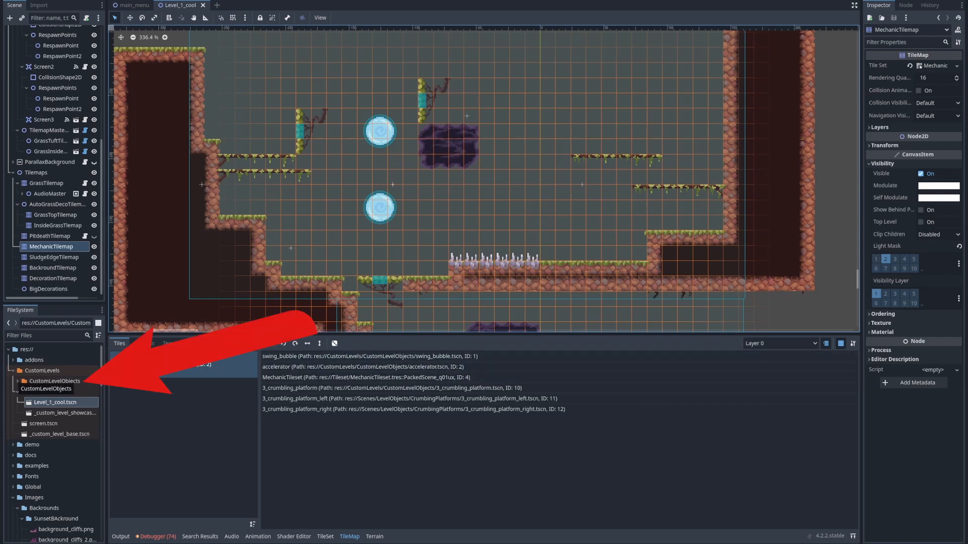
{"action": "left_click", "coordinate": [18, 382]}
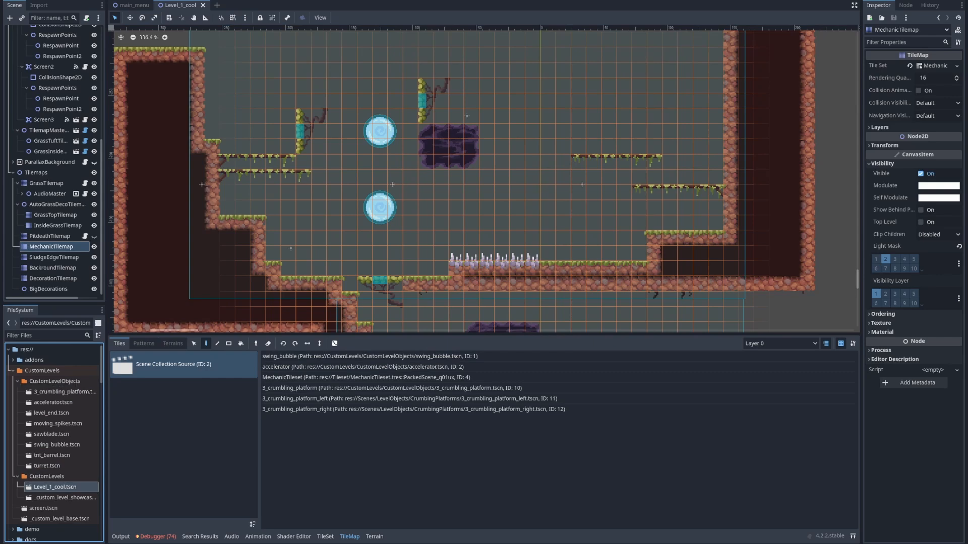
Add a swing_bubble from CustomLevelObjects beside the lower swing bubble, above the static spikes in Screen2
{"action": "left_click", "coordinate": [42, 371]}
{"action": "left_click", "coordinate": [64, 393]}
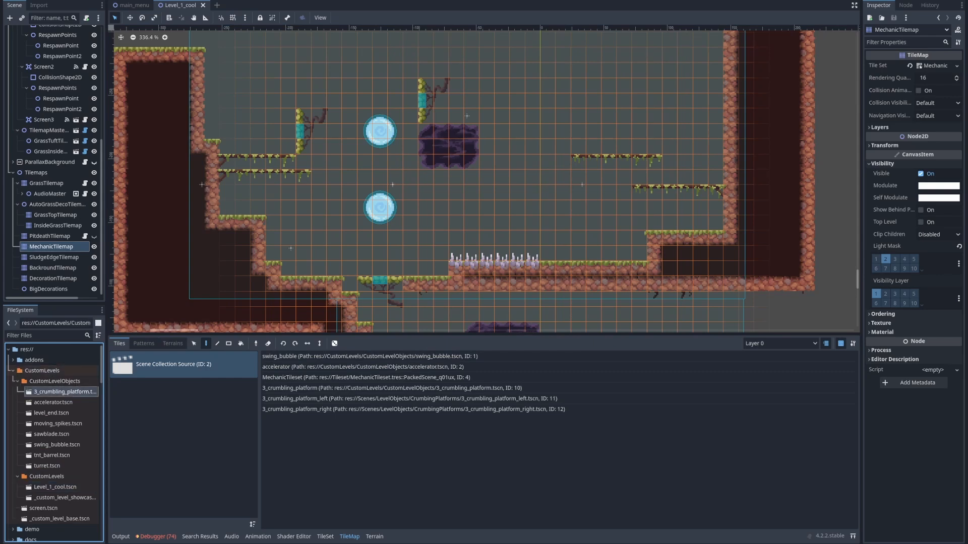
{"action": "left_click", "coordinate": [53, 403]}
{"action": "left_click_drag", "start_coordinate": [56, 444], "coordinate": [452, 207]}
{"action": "scroll", "coordinate": [452, 207], "scroll_direction": "up", "scroll_amount": 5}
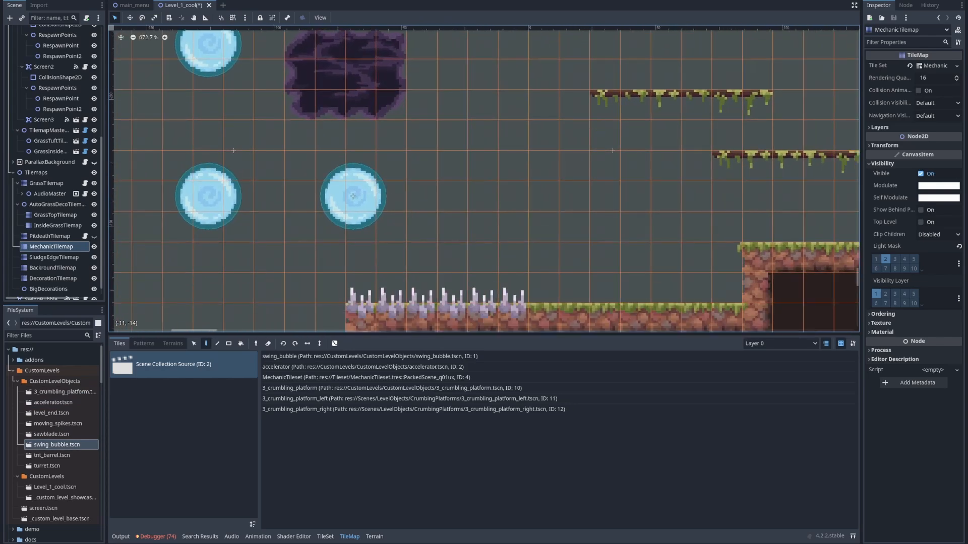
{"action": "scroll", "coordinate": [53, 227], "scroll_direction": "down", "scroll_amount": 1}
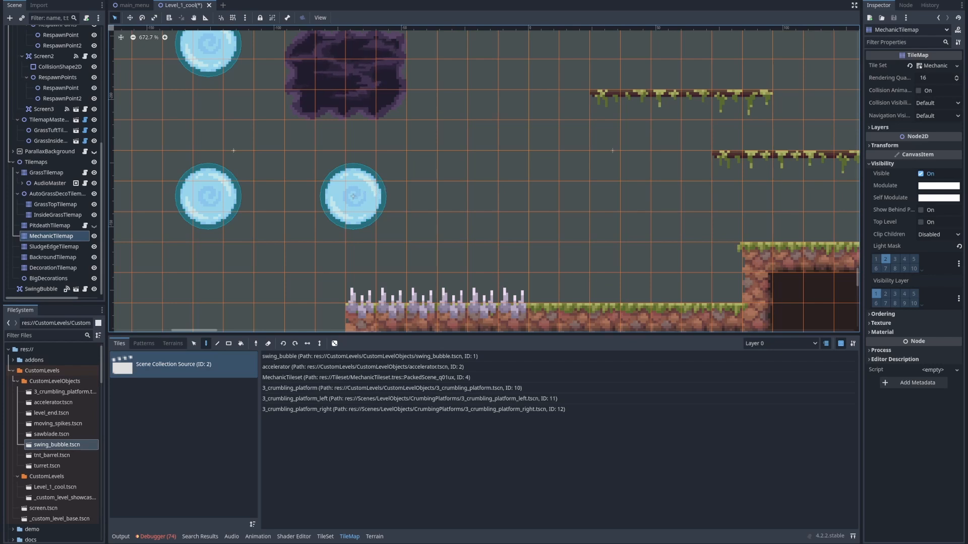
Add a moving_spikes object on Screen2's floor just past the static spikes and select its MovingSpikes node
{"action": "left_click", "coordinate": [58, 424]}
{"action": "left_click_drag", "start_coordinate": [57, 424], "coordinate": [578, 292]}
{"action": "middle_click_drag", "start_coordinate": [636, 289], "coordinate": [472, 260]}
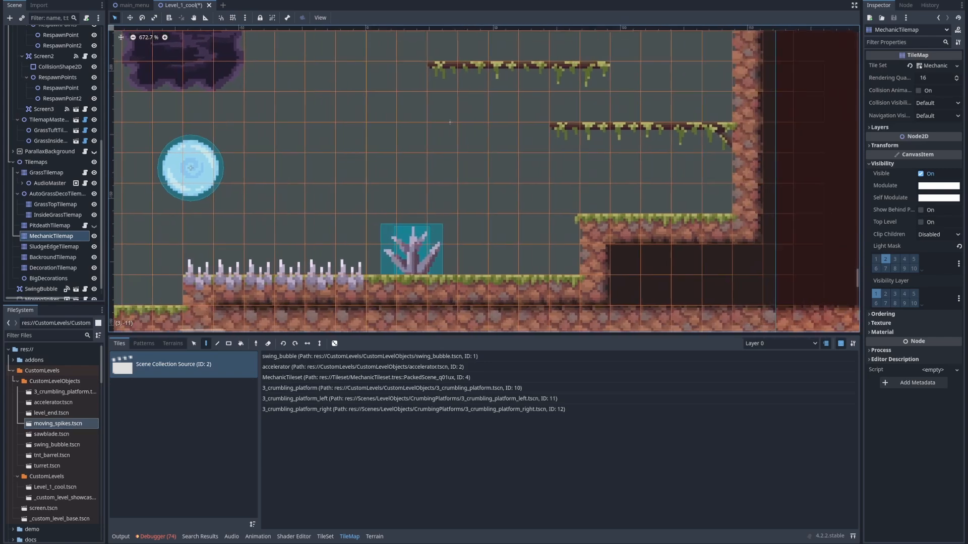
{"action": "scroll", "coordinate": [419, 253], "scroll_direction": "down", "scroll_amount": 2}
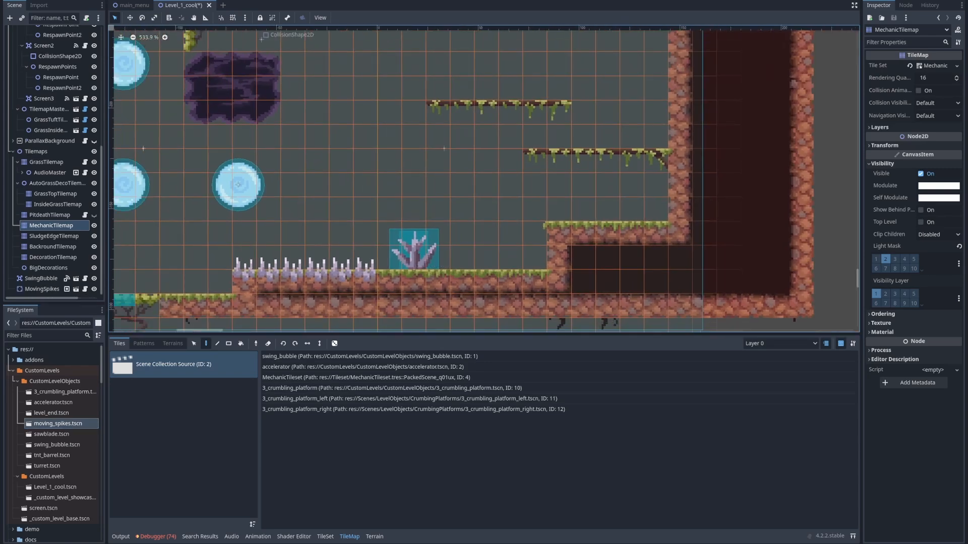
{"action": "left_click", "coordinate": [42, 289]}
{"action": "middle_click_drag", "start_coordinate": [423, 252], "coordinate": [302, 294]}
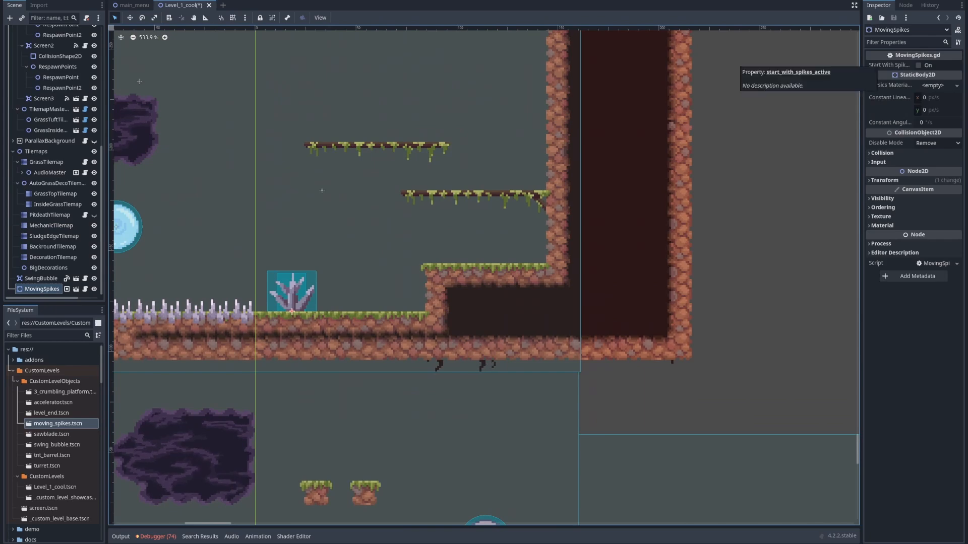
{"action": "scroll", "coordinate": [558, 273], "scroll_direction": "down", "scroll_amount": 4}
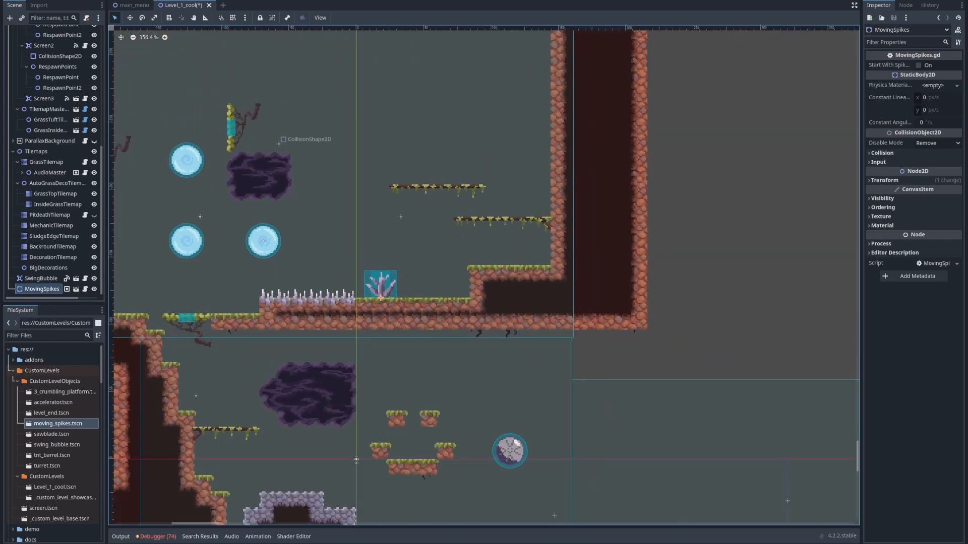
Move MovingSpikes to the lower ledge between the crumbling platform and the static spikes
{"action": "left_click_drag", "start_coordinate": [381, 286], "coordinate": [210, 299]}
{"action": "middle_click_drag", "start_coordinate": [229, 300], "coordinate": [361, 301]}
{"action": "scroll", "coordinate": [371, 304], "scroll_direction": "up", "scroll_amount": 3}
{"action": "left_click_drag", "start_coordinate": [336, 298], "coordinate": [392, 303]}
Duplicate MovingSpikes beside the original at -85, -108, enable Start With Spikes Active on the copy, and save the scene
{"action": "scroll", "coordinate": [378, 305], "scroll_direction": "up", "scroll_amount": 4}
{"action": "key", "text": "ctrl+d"}
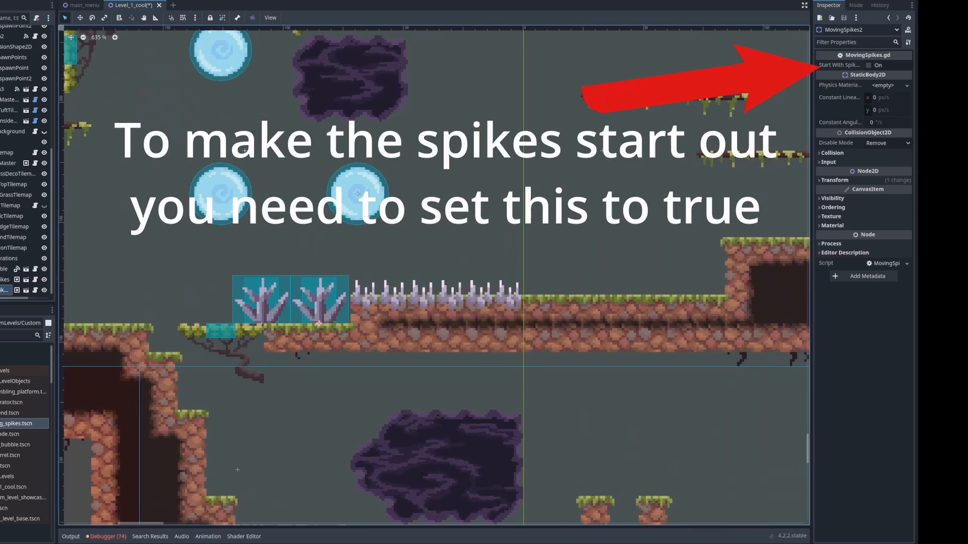
{"action": "left_click", "coordinate": [868, 65]}
{"action": "key", "text": "ctrl+s"}
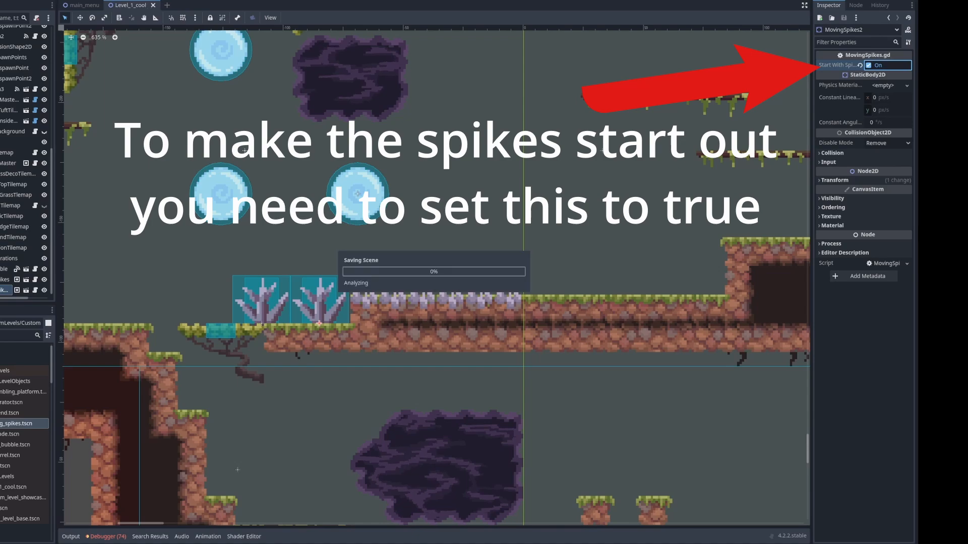
Run the scene to watch the two moving spikes and stop the test
{"action": "key", "text": "F6"}
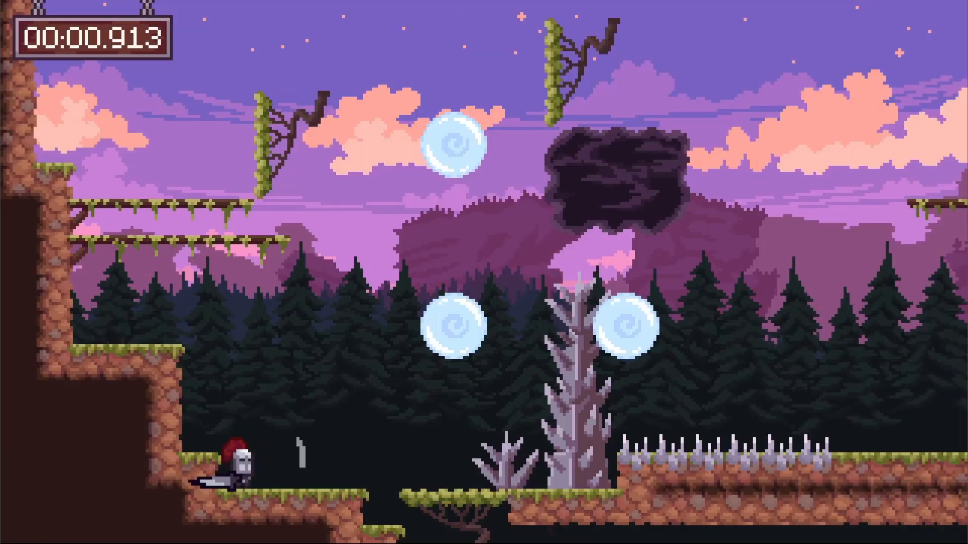
{"action": "key", "text": "alt+Tab"}
{"action": "left_click", "coordinate": [221, 166]}
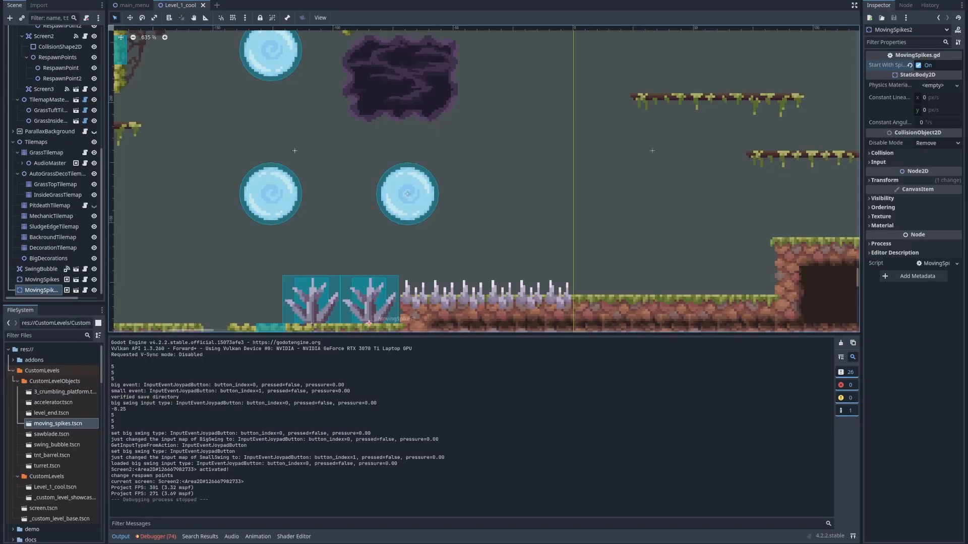
Show the Transform properties of MovingSpikes2
{"action": "middle_click_drag", "start_coordinate": [379, 240], "coordinate": [339, 206]}
{"action": "scroll", "coordinate": [340, 206], "scroll_direction": "down", "scroll_amount": 6}
{"action": "left_click", "coordinate": [884, 180]}
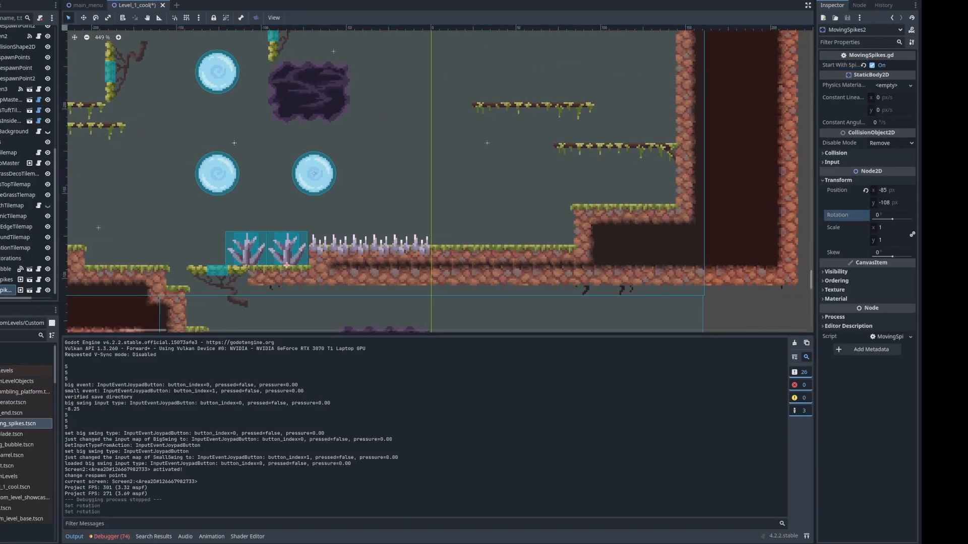
{"action": "middle_click_drag", "start_coordinate": [336, 238], "coordinate": [453, 238]}
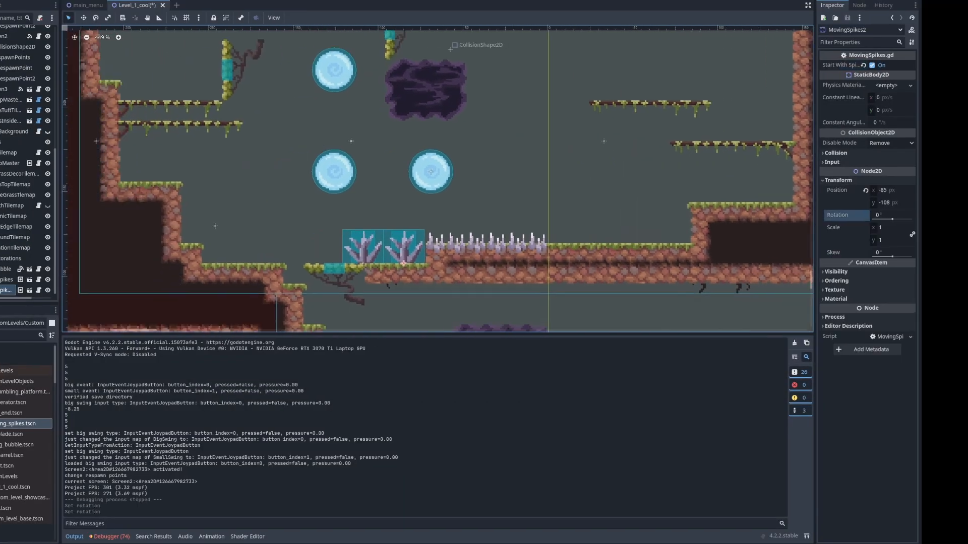
{"action": "scroll", "coordinate": [453, 238], "scroll_direction": "up", "scroll_amount": 6}
{"action": "middle_click_drag", "start_coordinate": [636, 220], "coordinate": [493, 197]}
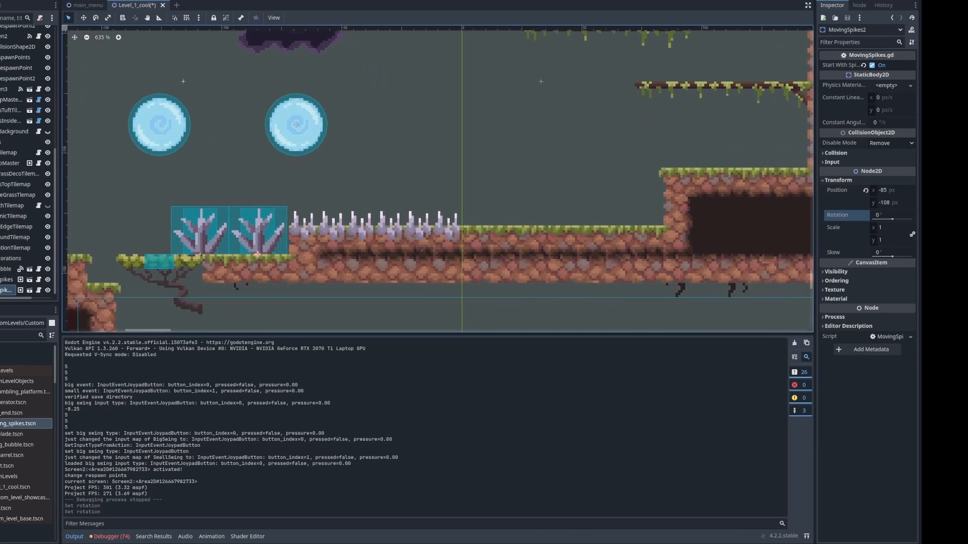
{"action": "left_click", "coordinate": [837, 179]}
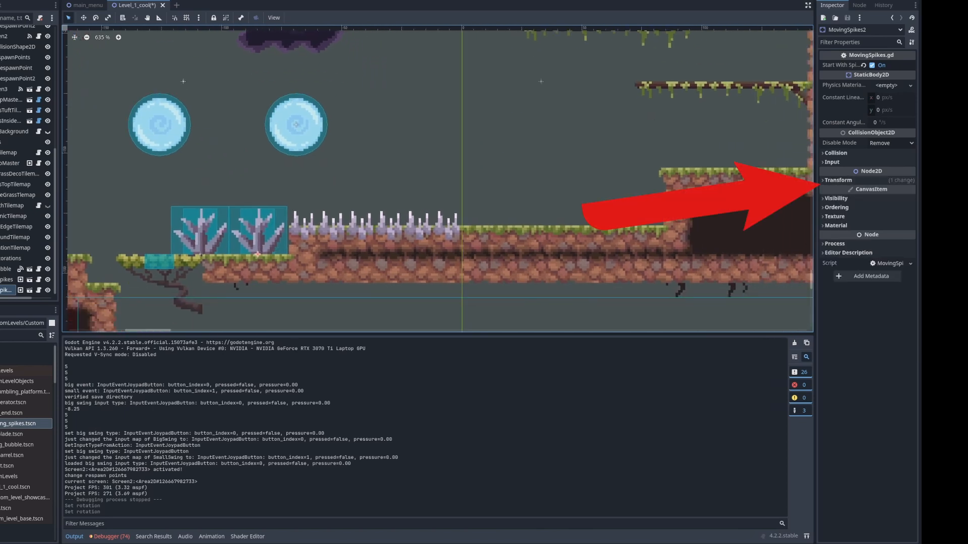
{"action": "left_click", "coordinate": [839, 181]}
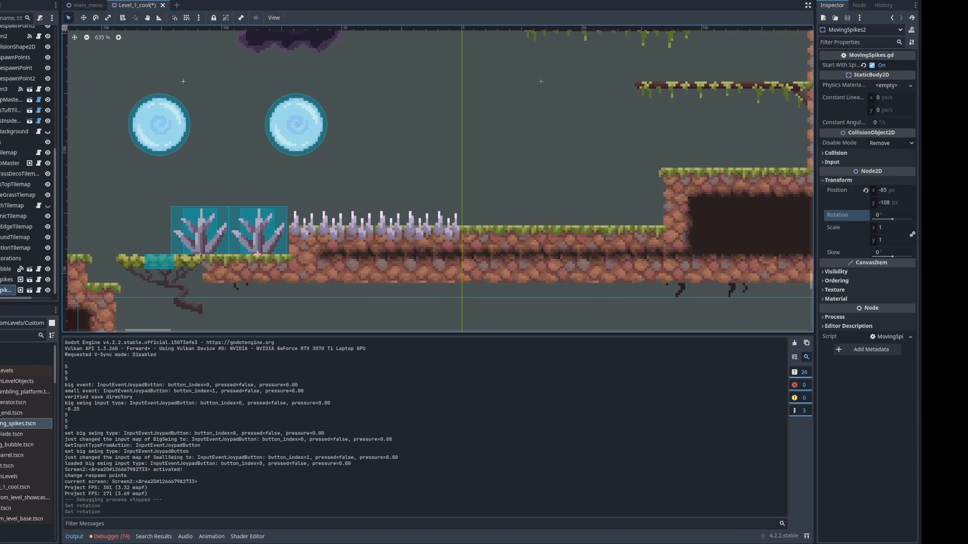
Set the rotation of MovingSpikes2 to 90° and move it to 6, -156 above the floor
{"action": "mouse_move", "coordinate": [892, 219]}
{"action": "left_mouse_down"}
{"action": "mouse_move", "coordinate": [882, 219]}
{"action": "mouse_move", "coordinate": [900, 218]}
{"action": "left_mouse_up"}
{"action": "left_click", "coordinate": [889, 215]}
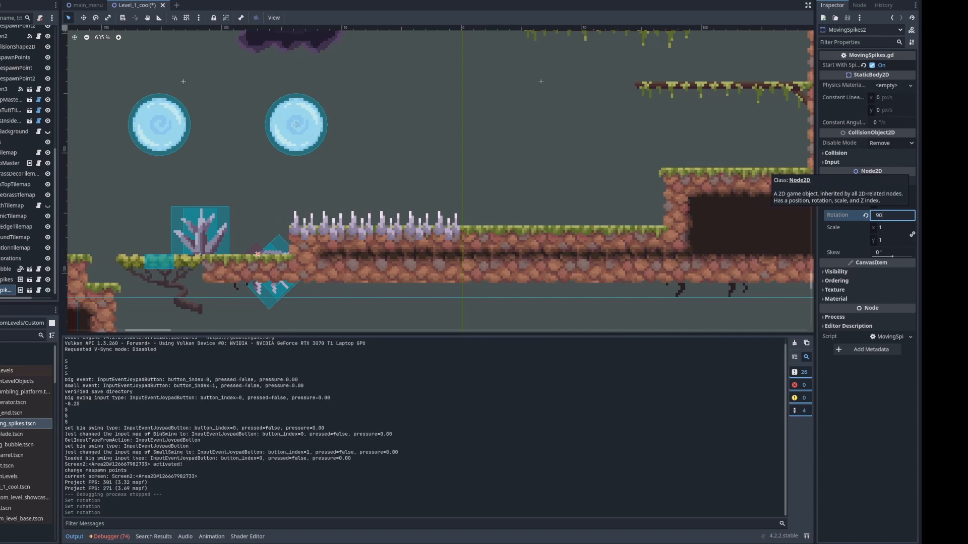
{"action": "key", "text": "Return"}
{"action": "scroll", "coordinate": [411, 195], "scroll_direction": "down", "scroll_amount": 6}
{"action": "left_click_drag", "start_coordinate": [318, 229], "coordinate": [472, 146]}
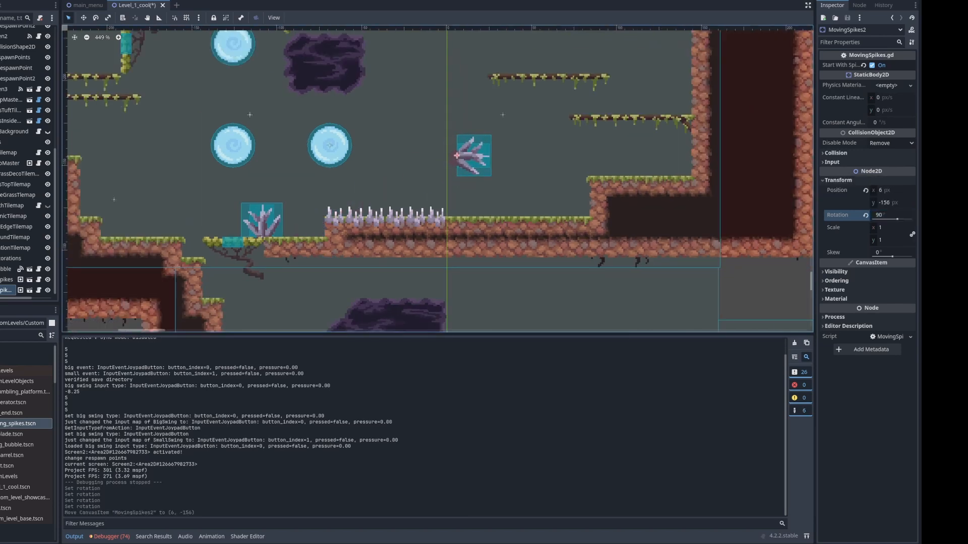
{"action": "middle_click_drag", "start_coordinate": [472, 147], "coordinate": [416, 182]}
Set the rotation of MovingSpikes2 to -90° and attach it to Screen2's far wall at 144, -198
{"action": "left_click", "coordinate": [885, 215]}
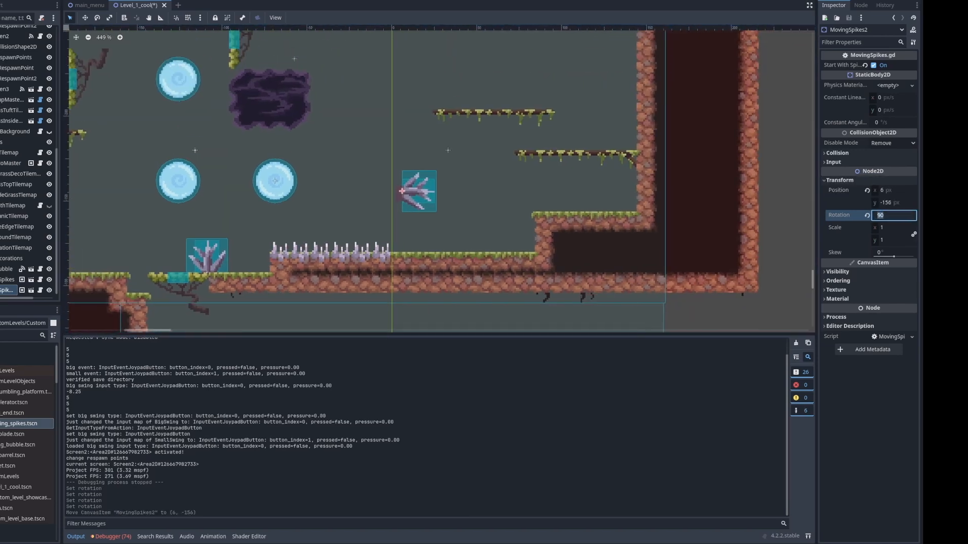
{"action": "type", "text": "-90"}
{"action": "key", "text": "Return"}
{"action": "left_click_drag", "start_coordinate": [385, 191], "coordinate": [637, 118]}
{"action": "scroll", "coordinate": [621, 151], "scroll_direction": "up", "scroll_amount": 6}
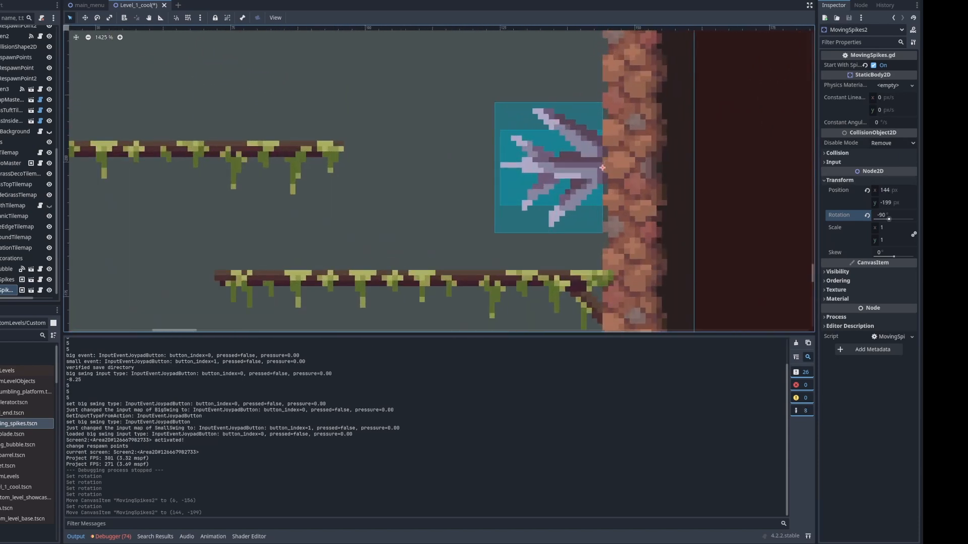
{"action": "scroll", "coordinate": [605, 191], "scroll_direction": "down", "scroll_amount": 3}
{"action": "key", "text": "Down"}
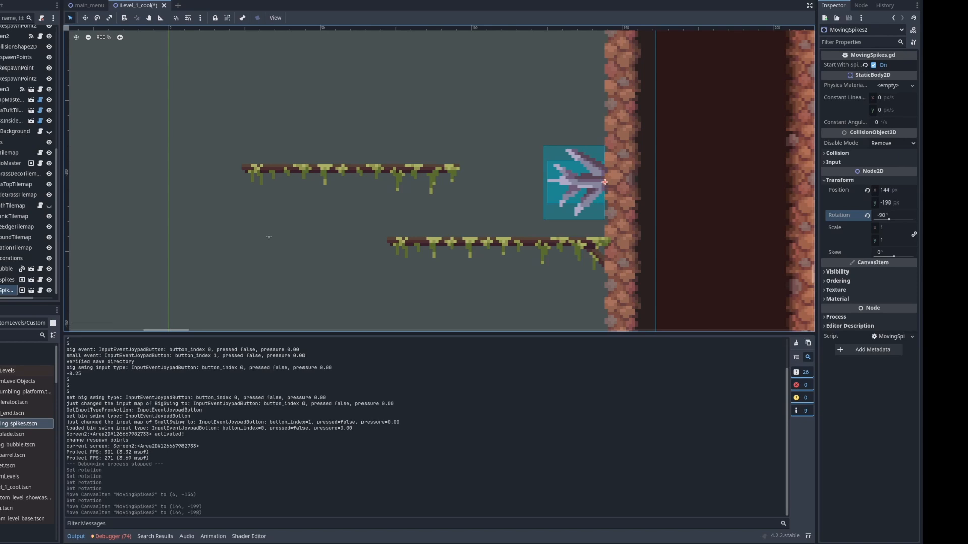
{"action": "scroll", "coordinate": [614, 222], "scroll_direction": "down", "scroll_amount": 11}
{"action": "scroll", "coordinate": [616, 206], "scroll_direction": "up", "scroll_amount": 4}
Rotate MovingSpikes2 to about -48.9° and move it to -123, -114 beside the upright moving spikes
{"action": "left_click_drag", "start_coordinate": [889, 219], "coordinate": [892, 220]}
{"action": "middle_click_drag", "start_coordinate": [617, 199], "coordinate": [623, 156]}
{"action": "scroll", "coordinate": [627, 156], "scroll_direction": "down", "scroll_amount": 7}
{"action": "left_click_drag", "start_coordinate": [612, 151], "coordinate": [252, 266]}
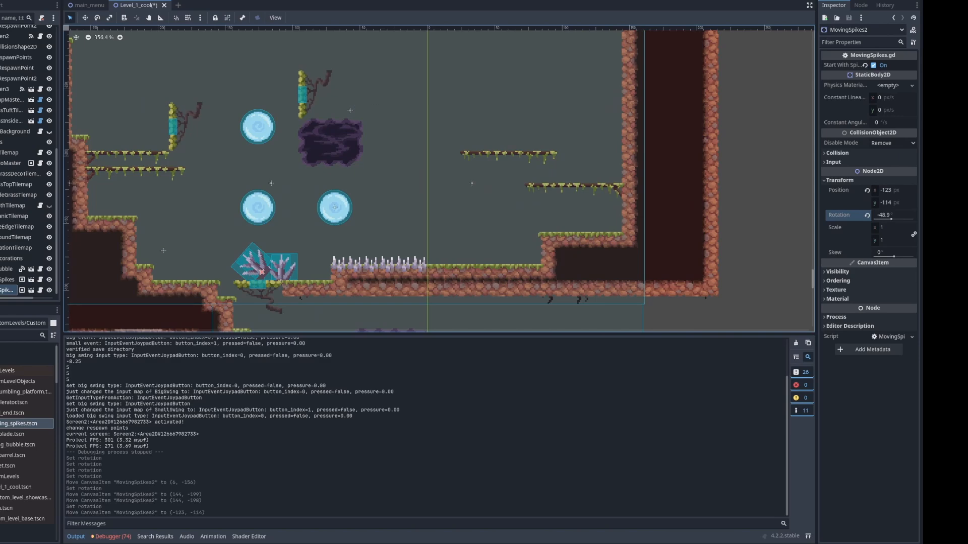
Run the scene to watch the tilted moving spikes and stop the test
{"action": "key", "text": "F6"}
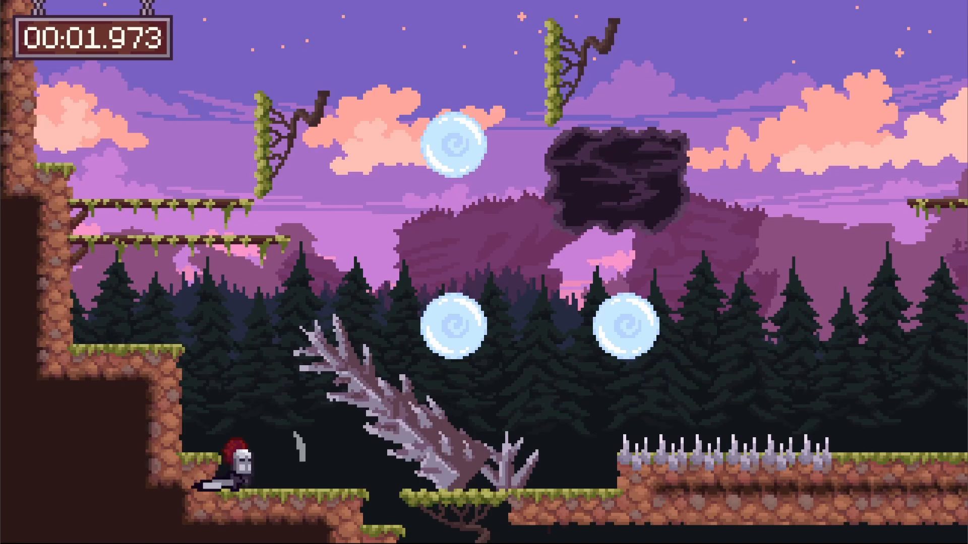
{"action": "key", "text": "alt+Tab"}
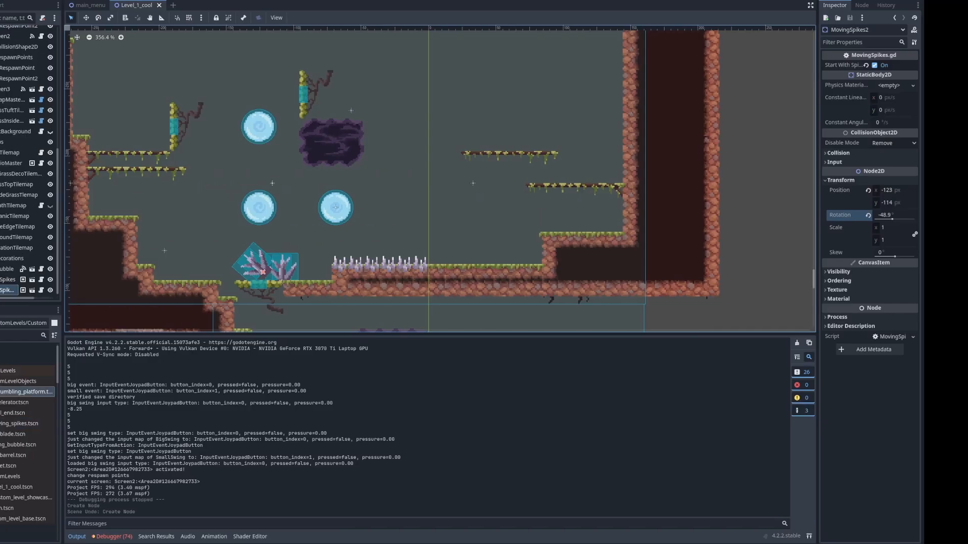
Add a turret from CustomLevelObjects on Screen2's floor at 26, -120, just past the static spikes
{"action": "left_click", "coordinate": [14, 455]}
{"action": "left_click_drag", "start_coordinate": [14, 466], "coordinate": [458, 284]}
{"action": "scroll", "coordinate": [462, 260], "scroll_direction": "up", "scroll_amount": 7}
{"action": "scroll", "coordinate": [458, 255], "scroll_direction": "up", "scroll_amount": 5}
{"action": "left_click", "coordinate": [458, 257]}
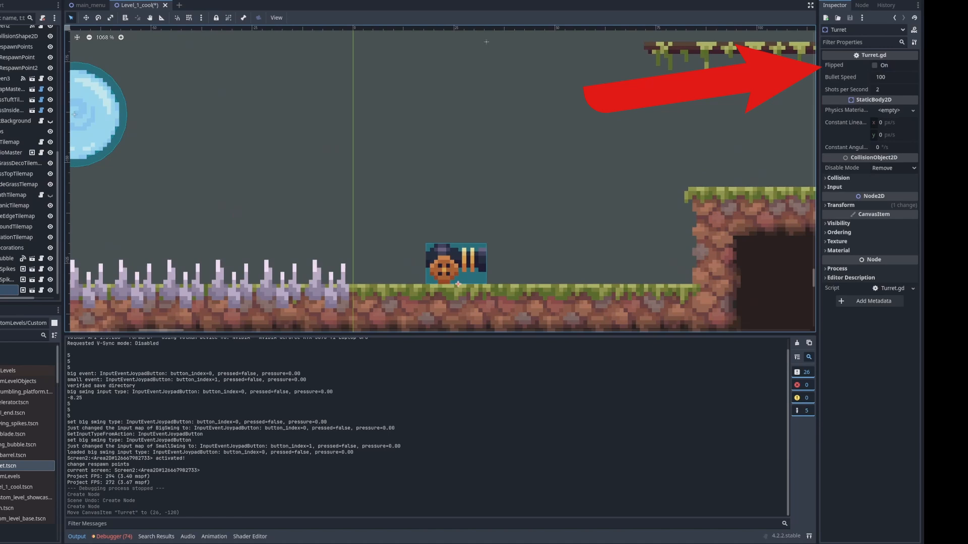
Turn on Flipped for the turret and move it to -54, -120 among the static spikes
{"action": "left_click", "coordinate": [874, 65]}
{"action": "middle_click_drag", "start_coordinate": [595, 212], "coordinate": [530, 129]}
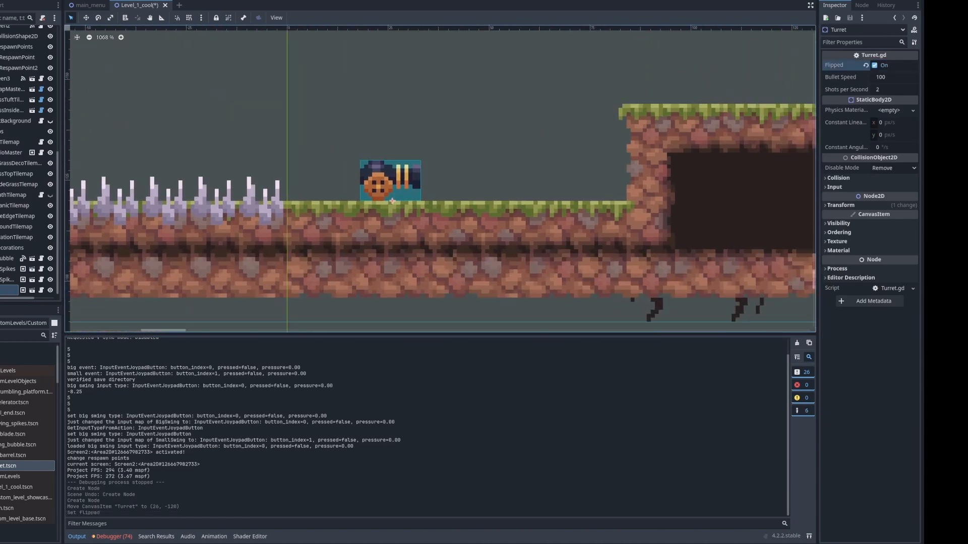
{"action": "scroll", "coordinate": [344, 108], "scroll_direction": "down", "scroll_amount": 2}
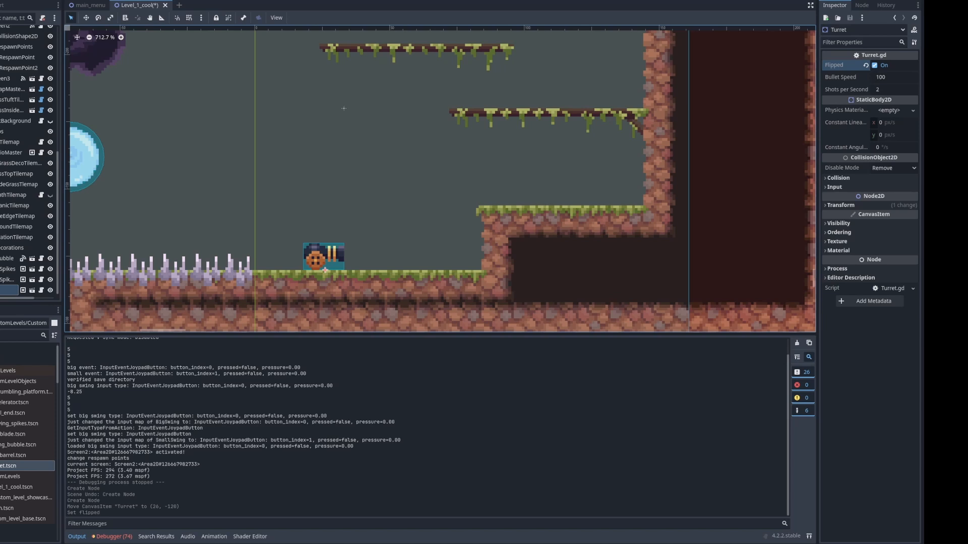
{"action": "left_click_drag", "start_coordinate": [325, 271], "coordinate": [223, 224]}
{"action": "middle_click_drag", "start_coordinate": [224, 225], "coordinate": [404, 204]}
{"action": "left_click_drag", "start_coordinate": [404, 203], "coordinate": [289, 235]}
{"action": "middle_click_drag", "start_coordinate": [289, 235], "coordinate": [475, 249]}
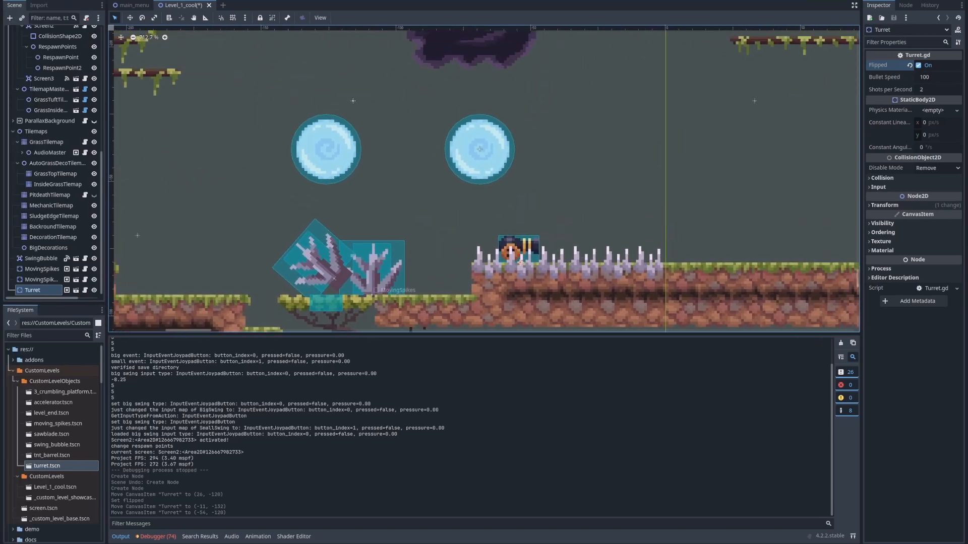
Add a tnt_barrel on Screen2's floor past the static spikes and move it to 16, -130
{"action": "left_click_drag", "start_coordinate": [51, 455], "coordinate": [616, 246]}
{"action": "scroll", "coordinate": [390, 269], "scroll_direction": "down", "scroll_amount": 3}
{"action": "middle_click_drag", "start_coordinate": [616, 258], "coordinate": [463, 256]}
{"action": "scroll", "coordinate": [463, 258], "scroll_direction": "up", "scroll_amount": 4}
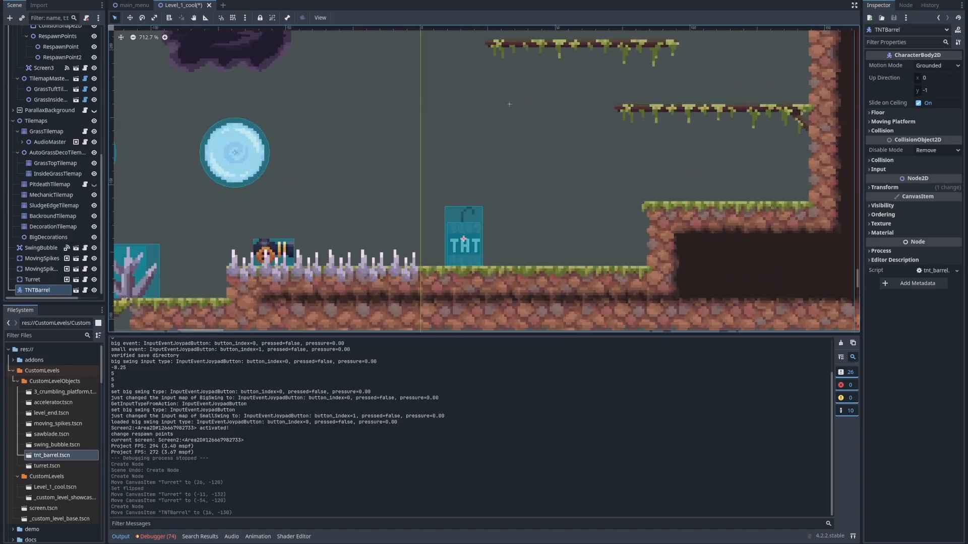
Hide the output log and select the five mechanic nodes from SwingBubble through TNTBarrel in the scene tree
{"action": "left_click", "coordinate": [121, 537]}
{"action": "middle_click_drag", "start_coordinate": [383, 303], "coordinate": [463, 321]}
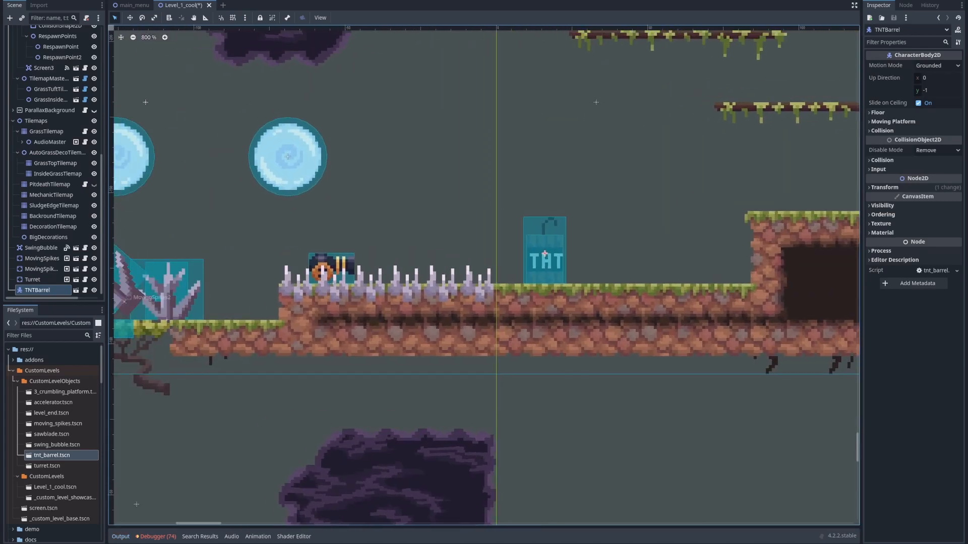
{"action": "middle_click_drag", "start_coordinate": [383, 302], "coordinate": [469, 309]}
{"action": "left_click", "coordinate": [255, 299]}
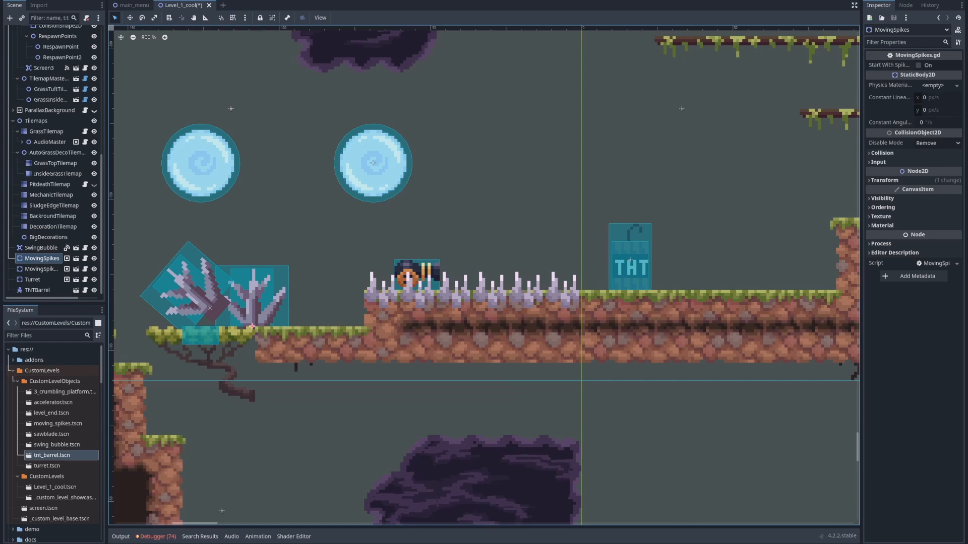
{"action": "left_click", "coordinate": [373, 162]}
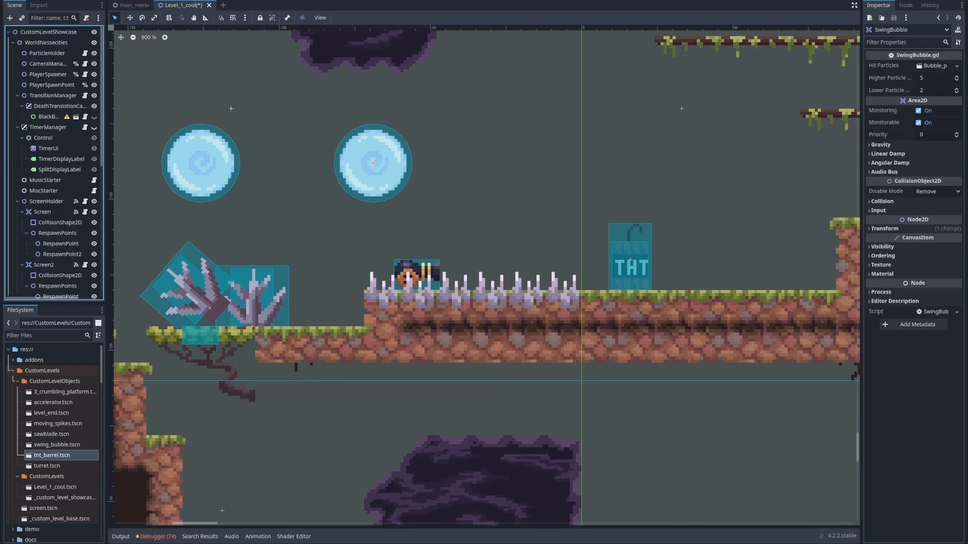
{"action": "scroll", "coordinate": [54, 163], "scroll_direction": "down", "scroll_amount": 8}
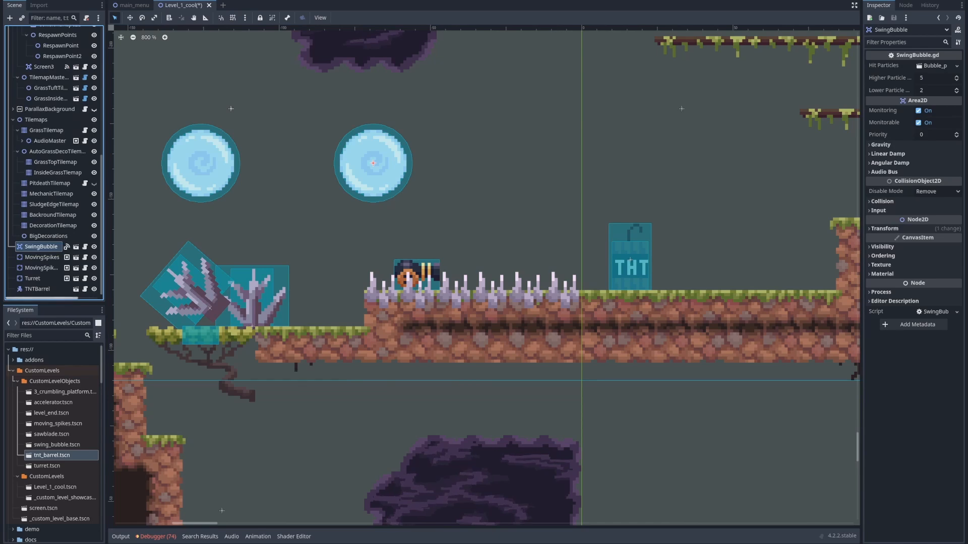
{"action": "left_click", "coordinate": [37, 289], "text": "shift"}
{"action": "scroll", "coordinate": [53, 162], "scroll_direction": "up", "scroll_amount": 6}
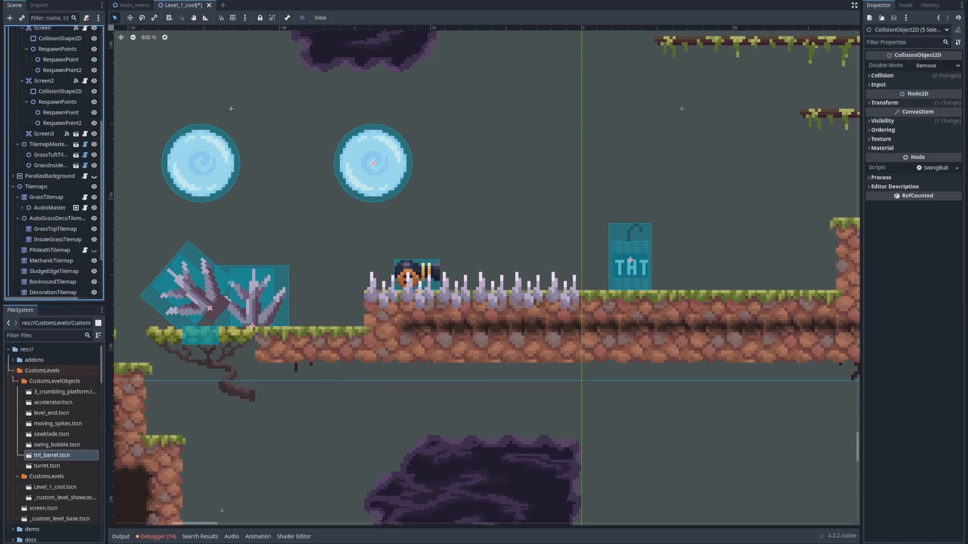
Check which screen's area encloses the mechanic objects by inspecting Screen2 and its collision shape
{"action": "scroll", "coordinate": [247, 178], "scroll_direction": "up", "scroll_amount": 6}
{"action": "scroll", "coordinate": [252, 176], "scroll_direction": "down", "scroll_amount": 16}
{"action": "middle_click_drag", "start_coordinate": [252, 176], "coordinate": [399, 267]}
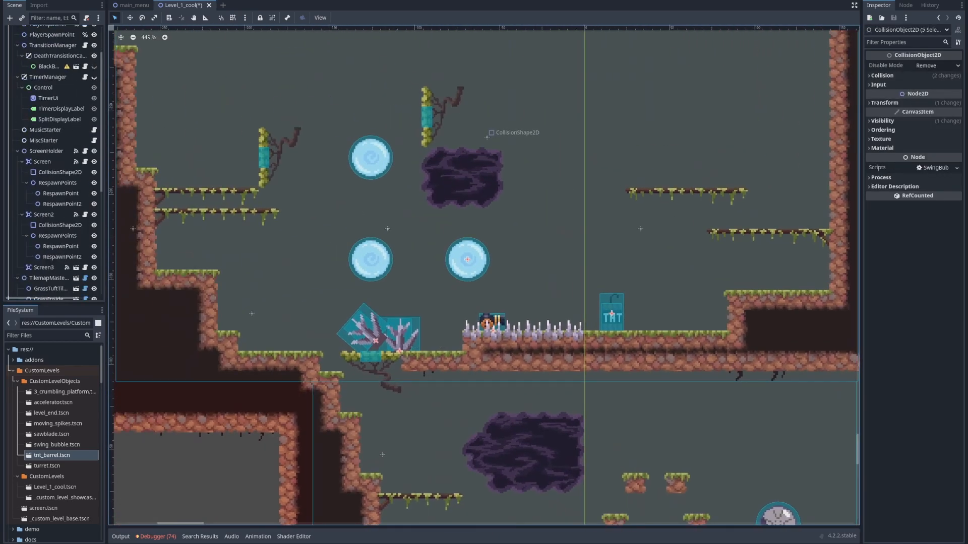
{"action": "scroll", "coordinate": [68, 245], "scroll_direction": "down", "scroll_amount": 6}
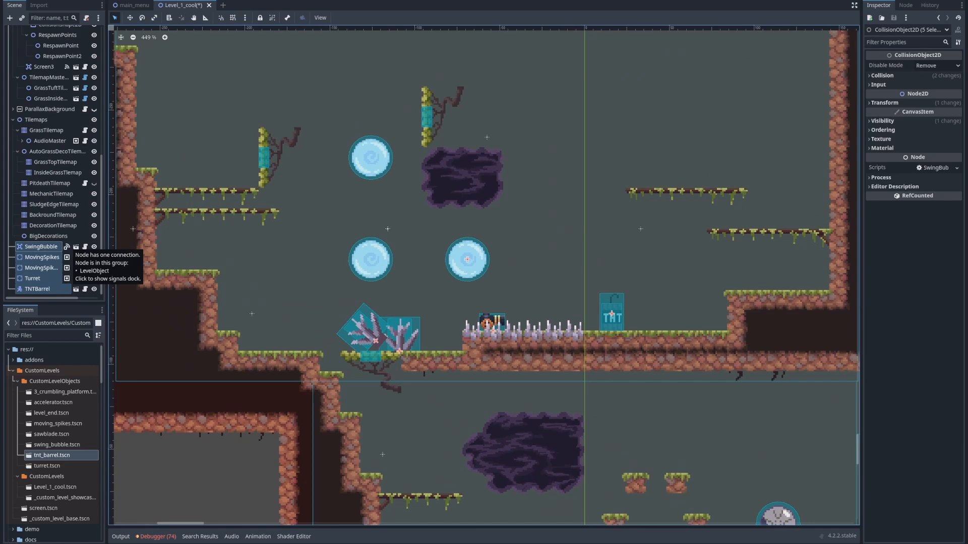
{"action": "scroll", "coordinate": [487, 137], "scroll_direction": "up", "scroll_amount": 1}
{"action": "middle_click_drag", "start_coordinate": [487, 137], "coordinate": [574, 218]}
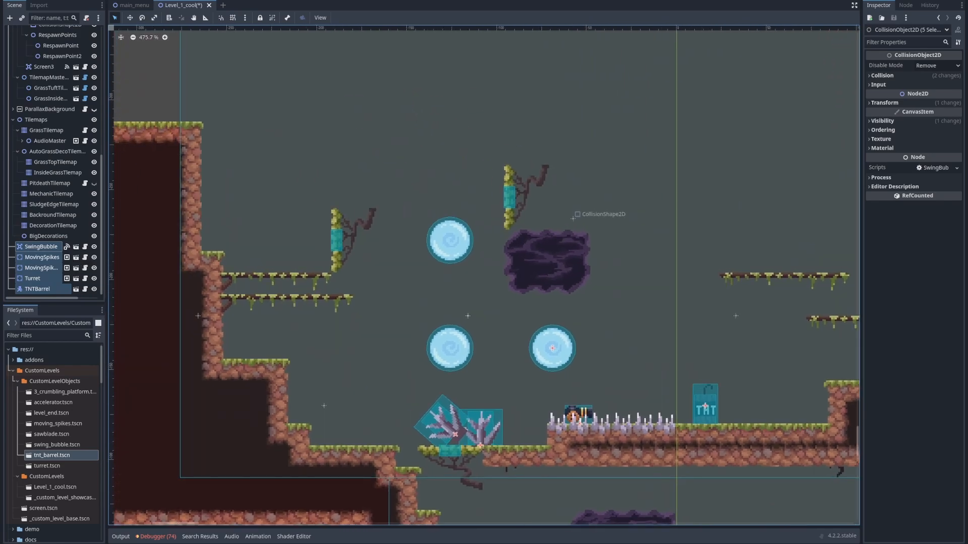
{"action": "scroll", "coordinate": [424, 139], "scroll_direction": "down", "scroll_amount": 5}
{"action": "scroll", "coordinate": [61, 151], "scroll_direction": "up", "scroll_amount": 8}
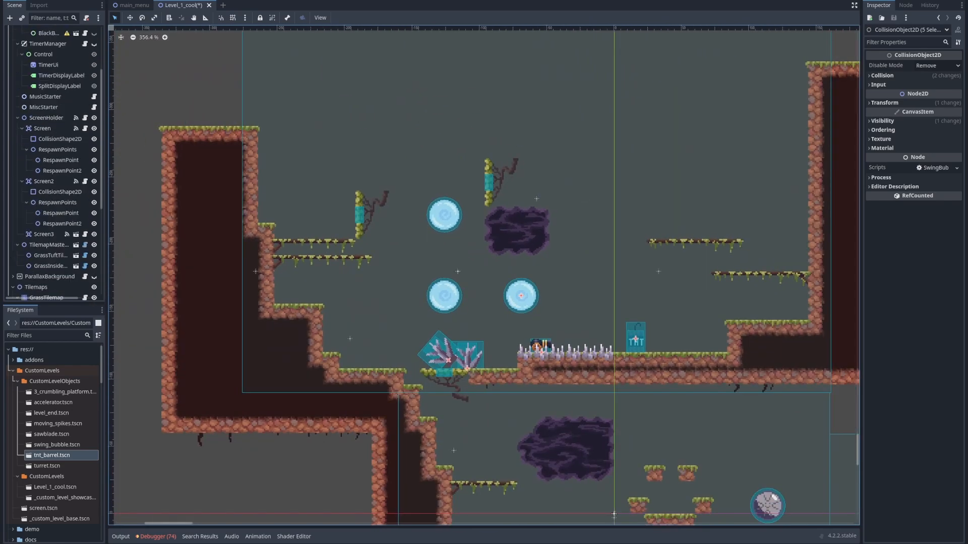
{"action": "scroll", "coordinate": [202, 126], "scroll_direction": "down", "scroll_amount": 6}
{"action": "middle_click_drag", "start_coordinate": [202, 127], "coordinate": [128, 177]}
{"action": "left_click", "coordinate": [364, 228]}
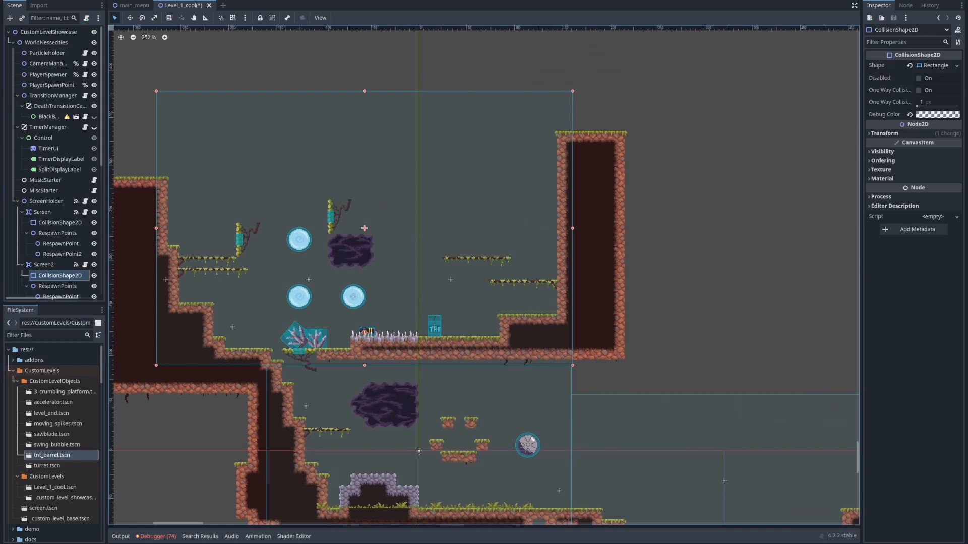
{"action": "left_click", "coordinate": [44, 265]}
{"action": "left_click", "coordinate": [365, 228]}
{"action": "left_click", "coordinate": [44, 265]}
{"action": "scroll", "coordinate": [54, 162], "scroll_direction": "down", "scroll_amount": 8}
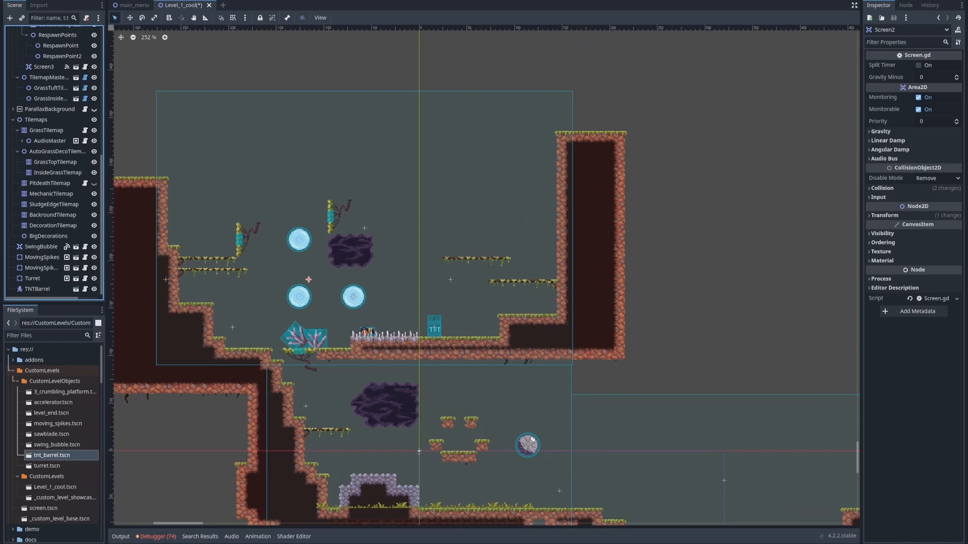
Reparent the SwingBubble, both MovingSpikes, Turret and TNTBarrel nodes to Screen2 and select Screen2
{"action": "left_click", "coordinate": [41, 247]}
{"action": "left_click", "coordinate": [38, 289], "text": "shift"}
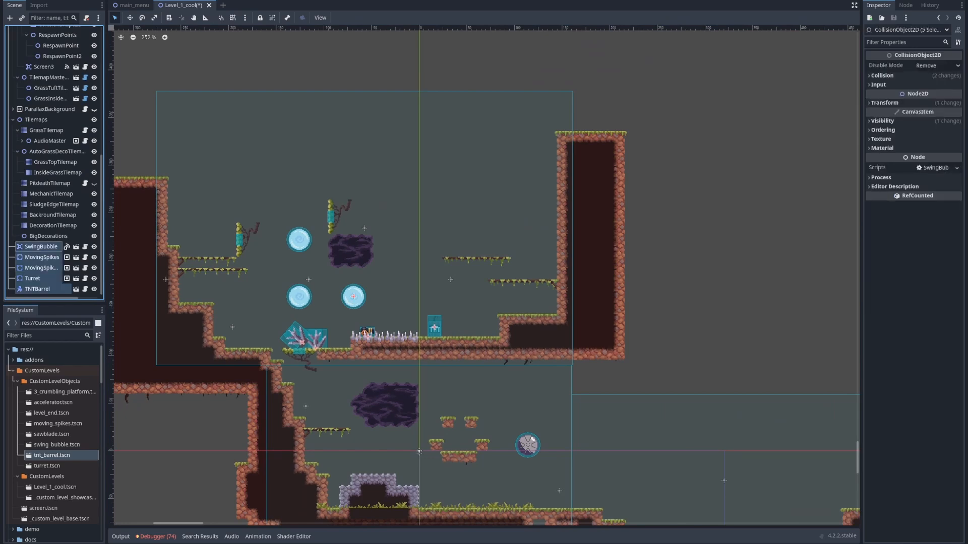
{"action": "scroll", "coordinate": [36, 189], "scroll_direction": "up", "scroll_amount": 5}
{"action": "left_click_drag", "start_coordinate": [36, 278], "coordinate": [45, 182]}
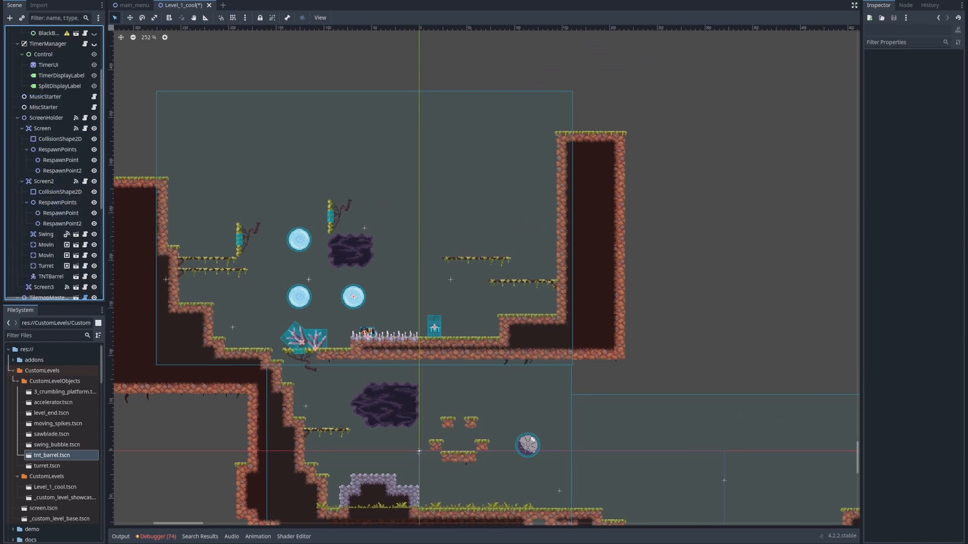
{"action": "left_click", "coordinate": [44, 182]}
Examine the moving spikes, swing bubbles, turret and TNT barrel placed within Screen2
{"action": "middle_click_drag", "start_coordinate": [302, 201], "coordinate": [403, 199]}
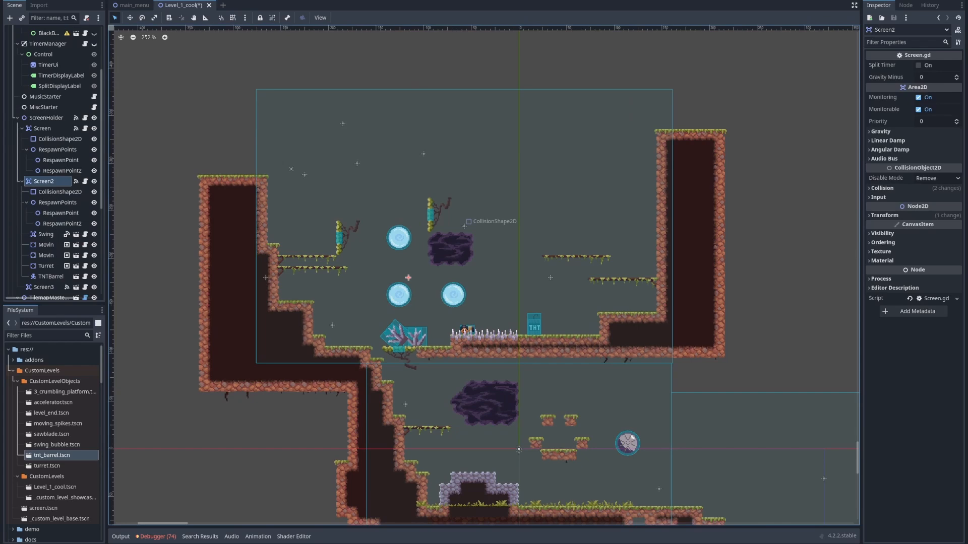
{"action": "scroll", "coordinate": [399, 343], "scroll_direction": "up", "scroll_amount": 6}
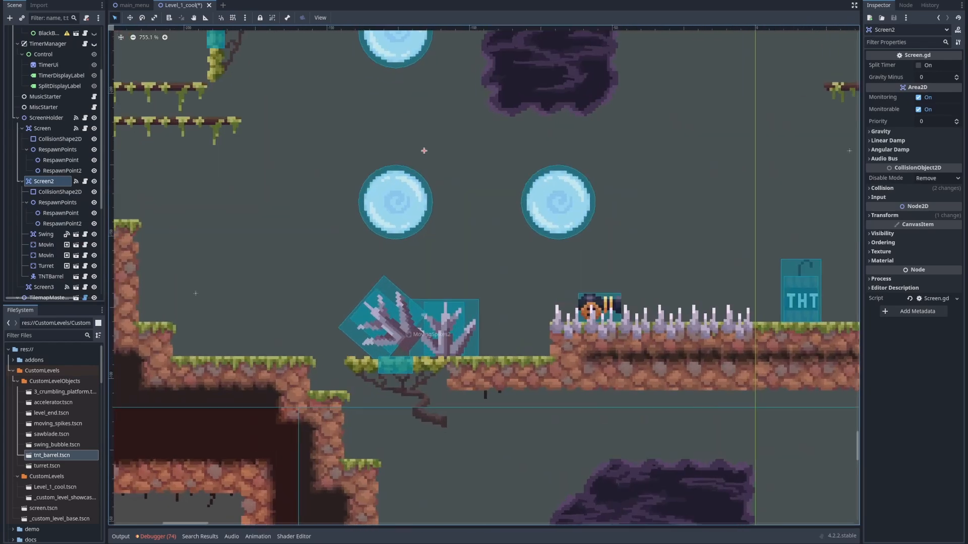
{"action": "scroll", "coordinate": [398, 342], "scroll_direction": "down", "scroll_amount": 8}
{"action": "scroll", "coordinate": [399, 342], "scroll_direction": "up", "scroll_amount": 10}
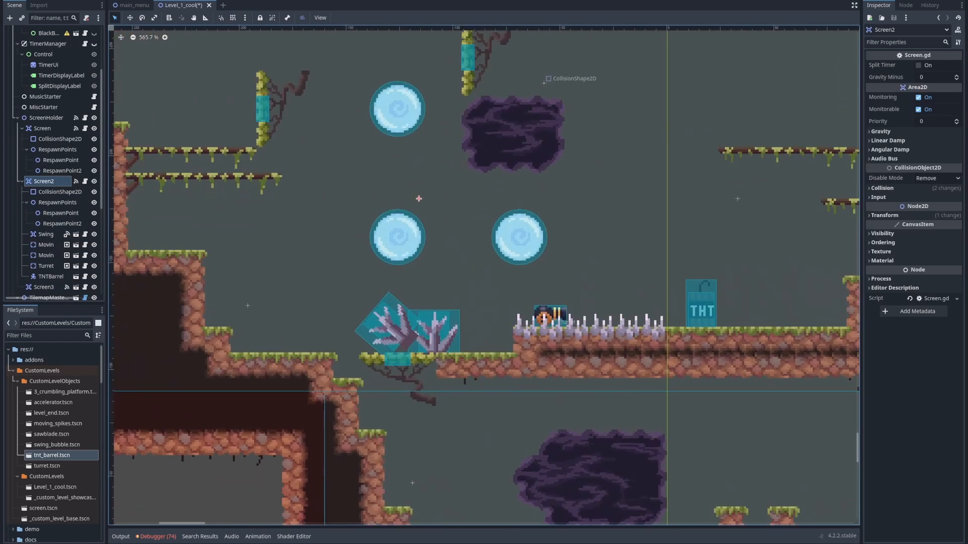
{"action": "middle_click_drag", "start_coordinate": [398, 342], "coordinate": [284, 378]}
{"action": "scroll", "coordinate": [343, 345], "scroll_direction": "down", "scroll_amount": 3}
{"action": "scroll", "coordinate": [343, 345], "scroll_direction": "up", "scroll_amount": 6}
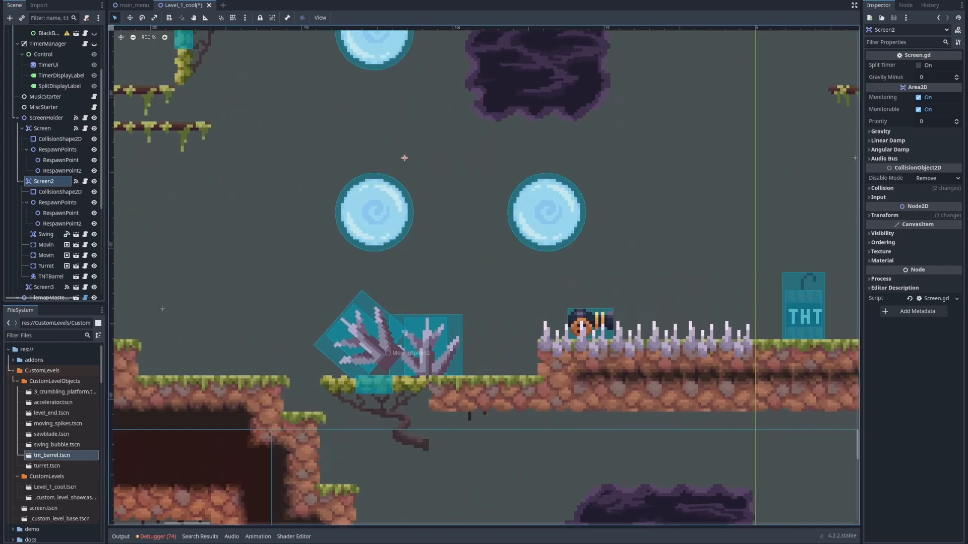
{"action": "scroll", "coordinate": [368, 340], "scroll_direction": "down", "scroll_amount": 10}
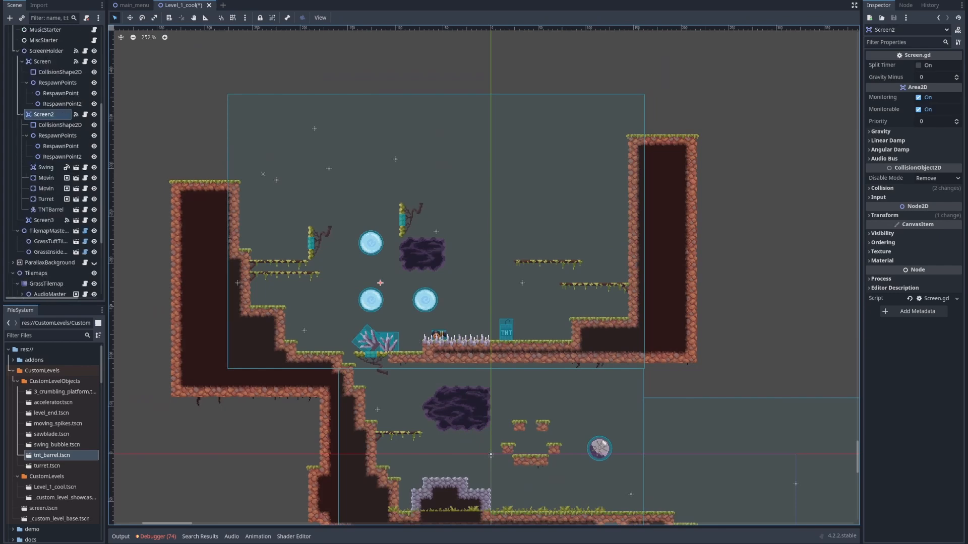
Collapse the Screen and Screen2 nodes in the scene tree and the CustomLevelObjects folder in the file system
{"action": "double_click", "coordinate": [29, 62]}
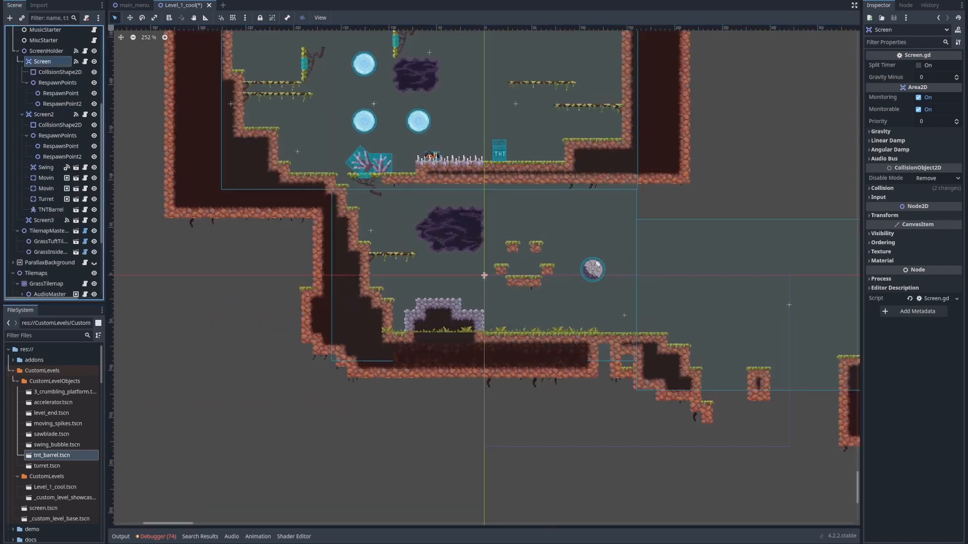
{"action": "left_click", "coordinate": [22, 61]}
{"action": "middle_click_drag", "start_coordinate": [303, 152], "coordinate": [372, 281]}
{"action": "scroll", "coordinate": [195, 183], "scroll_direction": "up", "scroll_amount": 3}
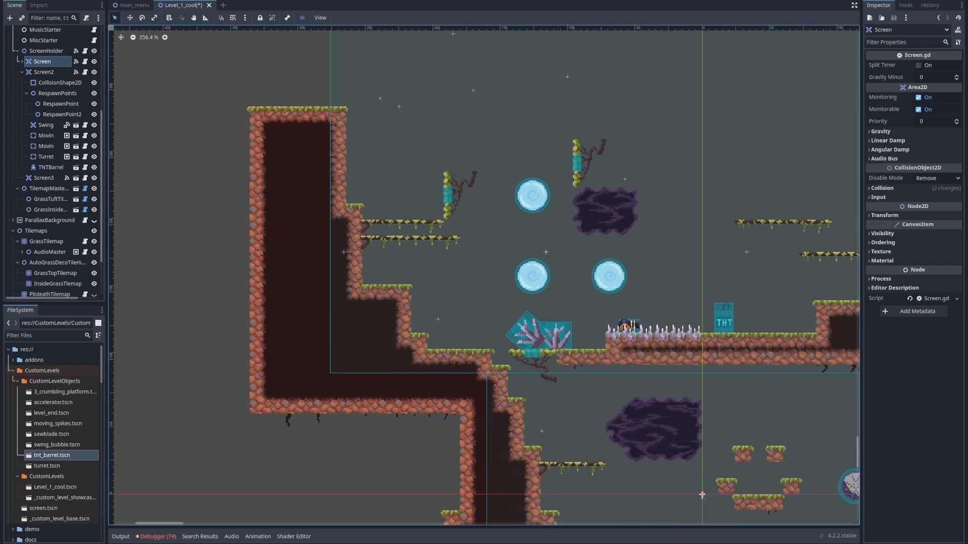
{"action": "left_click", "coordinate": [22, 72]}
{"action": "middle_click_drag", "start_coordinate": [602, 176], "coordinate": [432, 178]}
{"action": "scroll", "coordinate": [432, 178], "scroll_direction": "down", "scroll_amount": 6}
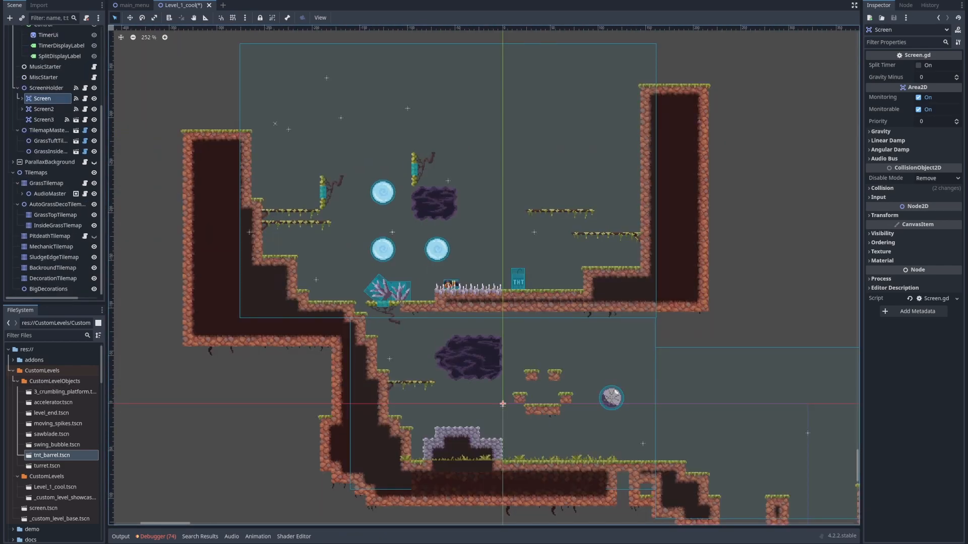
{"action": "left_click", "coordinate": [17, 382]}
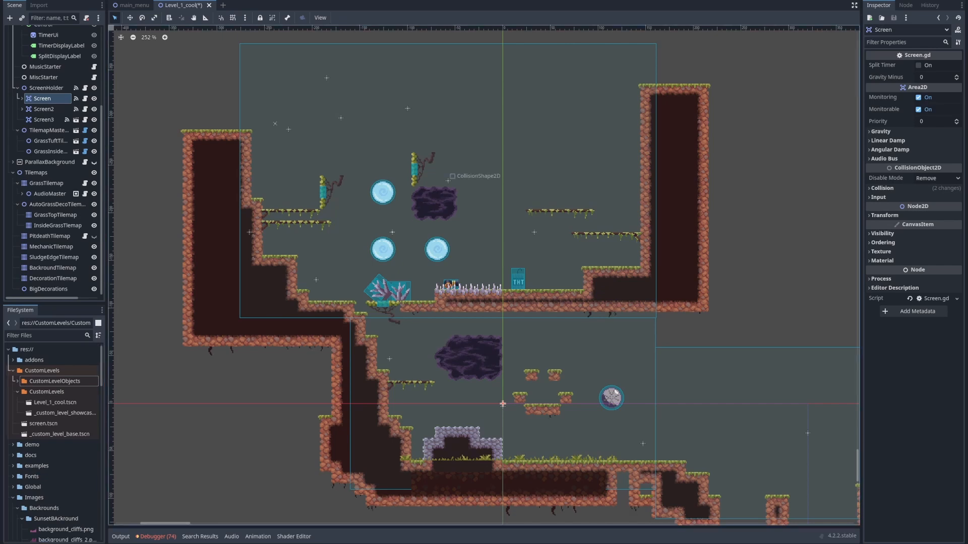
{"action": "middle_click_drag", "start_coordinate": [448, 179], "coordinate": [416, 214]}
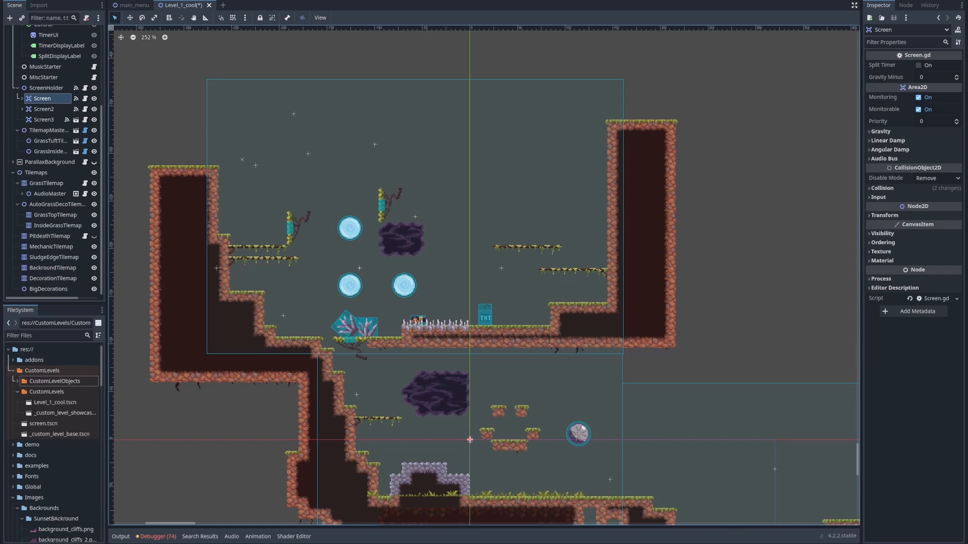
Open the _custom_level_showcase scene from the CustomLevels folder
{"action": "left_click", "coordinate": [55, 403]}
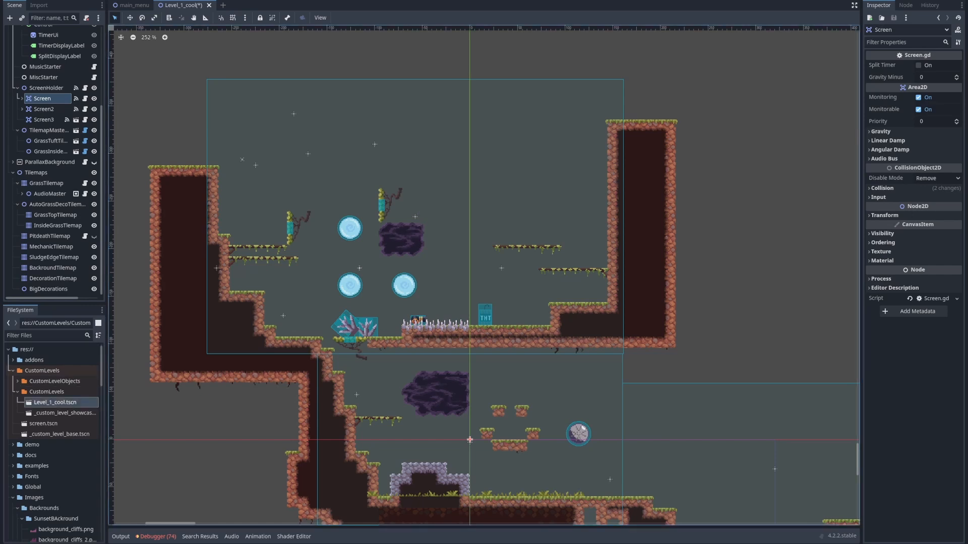
{"action": "left_click", "coordinate": [46, 392]}
{"action": "left_click", "coordinate": [43, 371]}
{"action": "left_click", "coordinate": [46, 392]}
{"action": "left_click", "coordinate": [64, 413]}
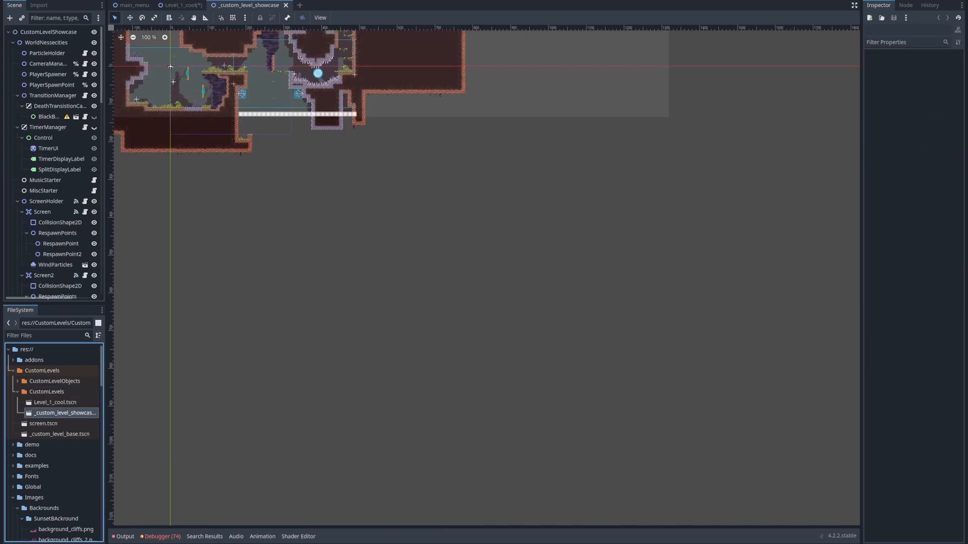
Examine the showcase level's finished terrain, grass tufts, background tiles and hazards across its screens
{"action": "middle_click_drag", "start_coordinate": [121, 116], "coordinate": [206, 353]}
{"action": "scroll", "coordinate": [201, 353], "scroll_direction": "up", "scroll_amount": 6}
{"action": "scroll", "coordinate": [323, 348], "scroll_direction": "up", "scroll_amount": 15}
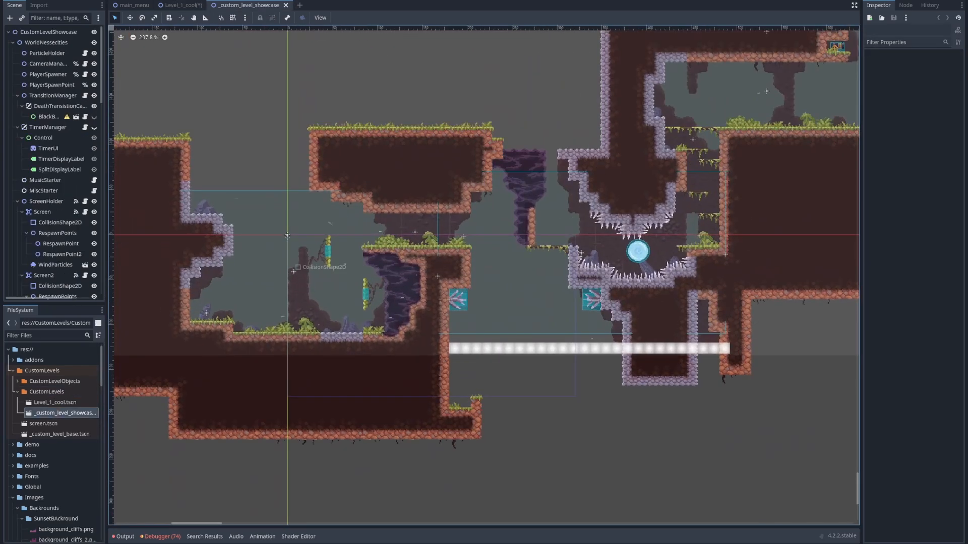
{"action": "middle_click_drag", "start_coordinate": [335, 336], "coordinate": [144, 400]}
{"action": "middle_click_drag", "start_coordinate": [450, 252], "coordinate": [386, 312]}
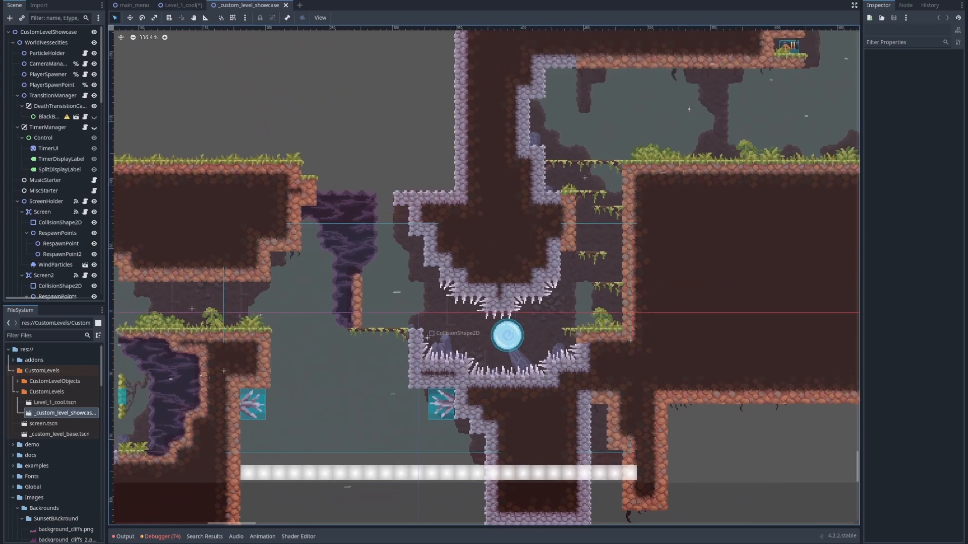
{"action": "scroll", "coordinate": [386, 311], "scroll_direction": "down", "scroll_amount": 5}
{"action": "middle_click_drag", "start_coordinate": [262, 293], "coordinate": [420, 326]}
{"action": "scroll", "coordinate": [420, 326], "scroll_direction": "down", "scroll_amount": 6}
{"action": "middle_click_drag", "start_coordinate": [673, 188], "coordinate": [560, 199]}
{"action": "middle_click_drag", "start_coordinate": [370, 360], "coordinate": [541, 221]}
{"action": "scroll", "coordinate": [496, 239], "scroll_direction": "up", "scroll_amount": 7}
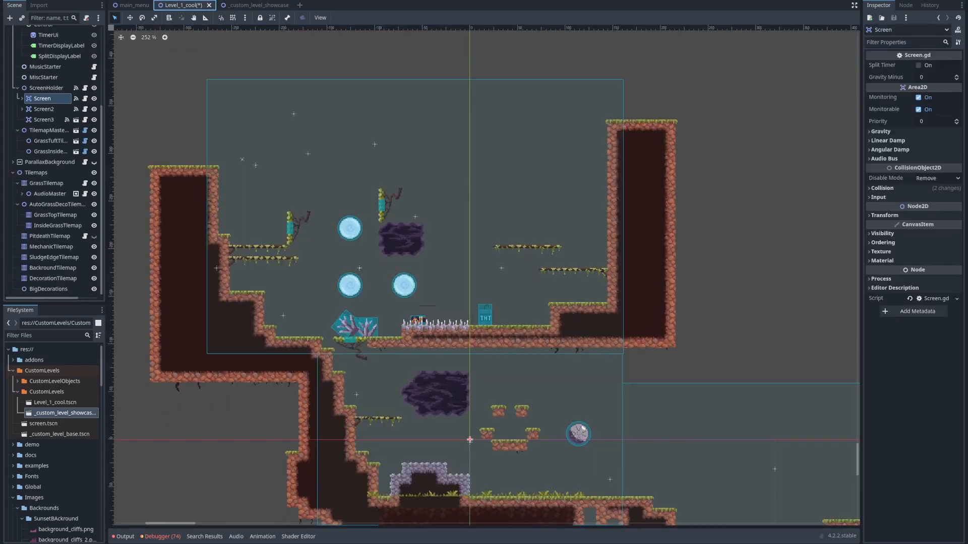
Return to the Level_1_cool scene and inspect its undecorated terrain edges and interiors for comparison
{"action": "left_click", "coordinate": [182, 5]}
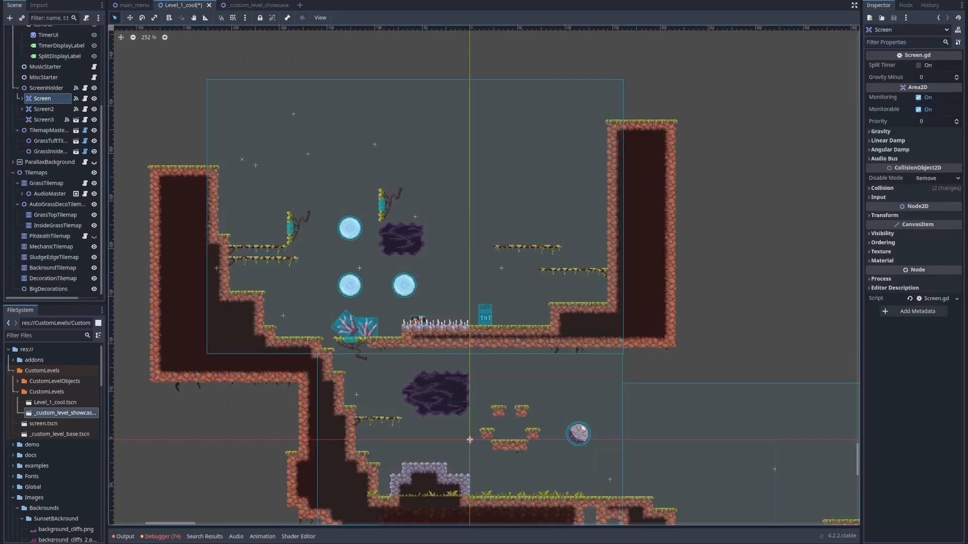
{"action": "middle_click_drag", "start_coordinate": [464, 303], "coordinate": [413, 216]}
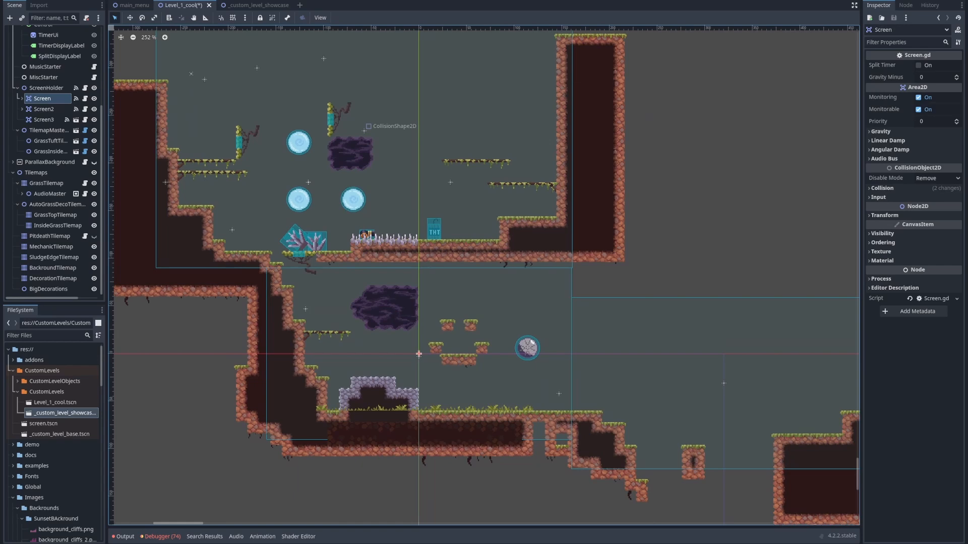
{"action": "scroll", "coordinate": [364, 130], "scroll_direction": "up", "scroll_amount": 4}
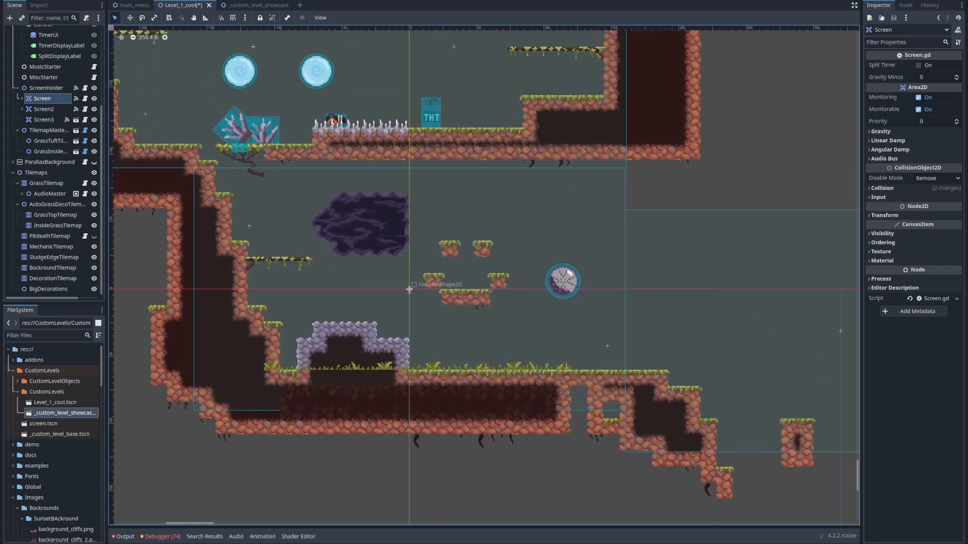
{"action": "scroll", "coordinate": [352, 374], "scroll_direction": "up", "scroll_amount": 4}
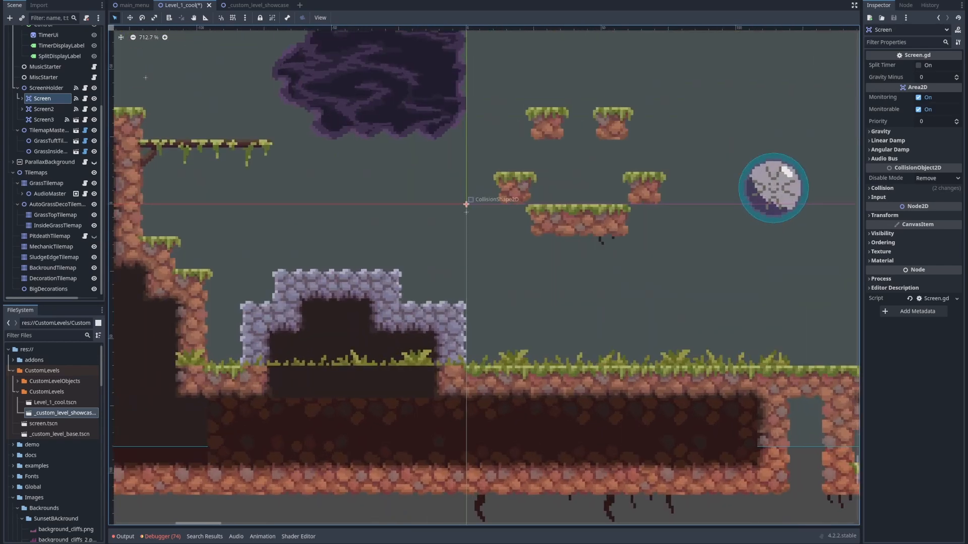
{"action": "scroll", "coordinate": [352, 352], "scroll_direction": "down", "scroll_amount": 5}
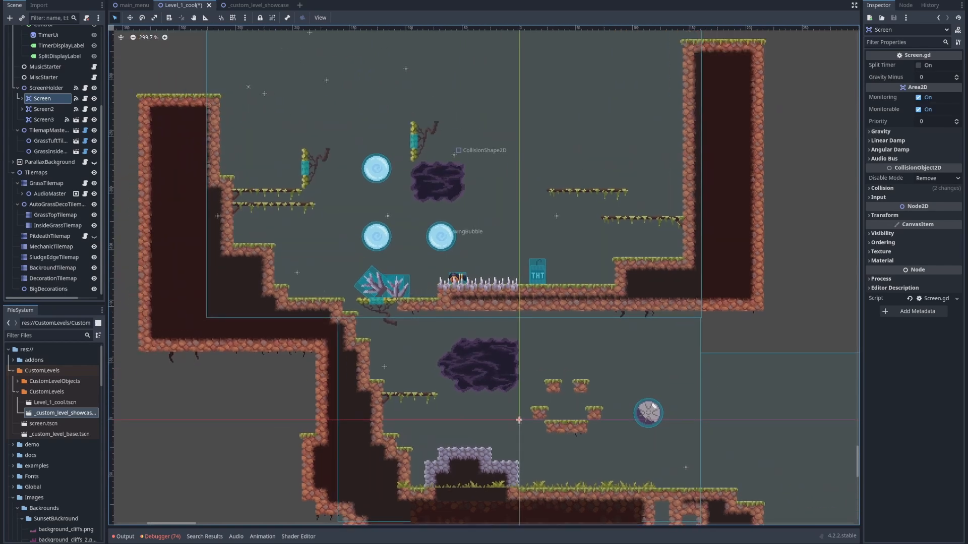
{"action": "middle_click_drag", "start_coordinate": [387, 216], "coordinate": [324, 177]}
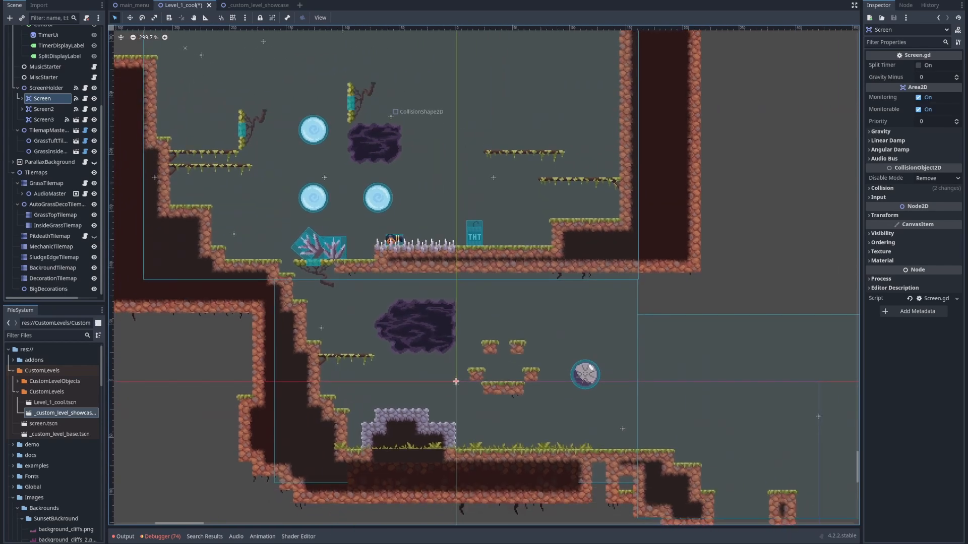
{"action": "middle_click_drag", "start_coordinate": [483, 232], "coordinate": [385, 192]}
{"action": "scroll", "coordinate": [385, 192], "scroll_direction": "down", "scroll_amount": 6}
{"action": "middle_click_drag", "start_coordinate": [267, 203], "coordinate": [332, 244]}
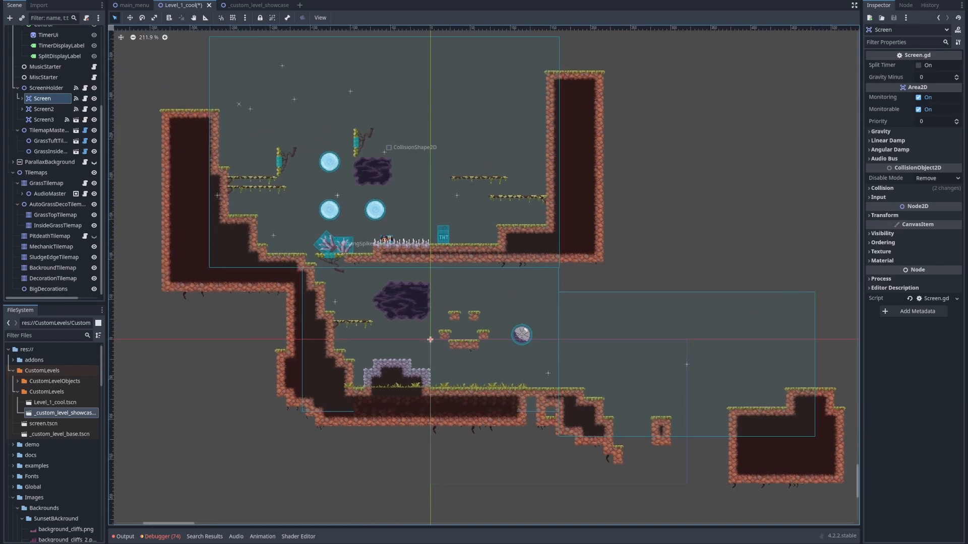
{"action": "scroll", "coordinate": [425, 411], "scroll_direction": "up", "scroll_amount": 19}
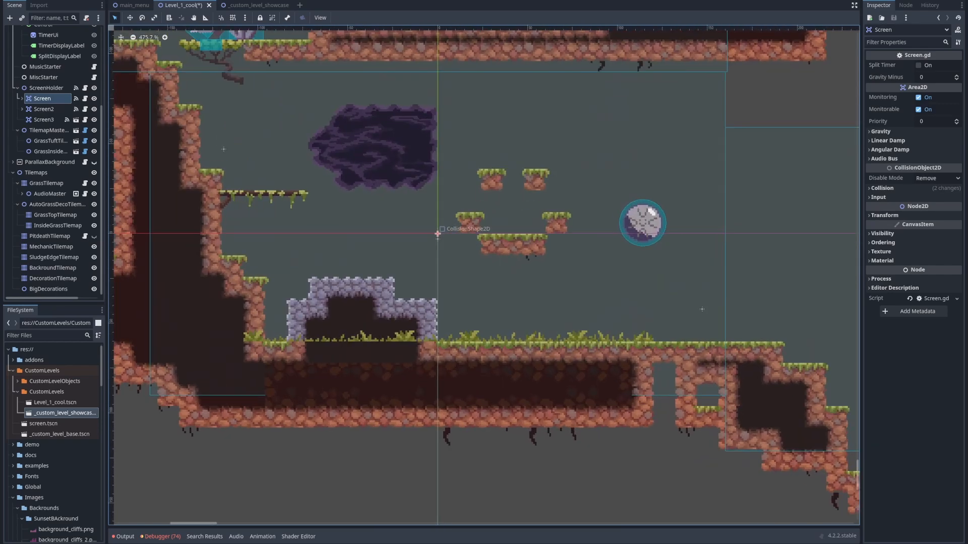
{"action": "scroll", "coordinate": [242, 330], "scroll_direction": "down", "scroll_amount": 10}
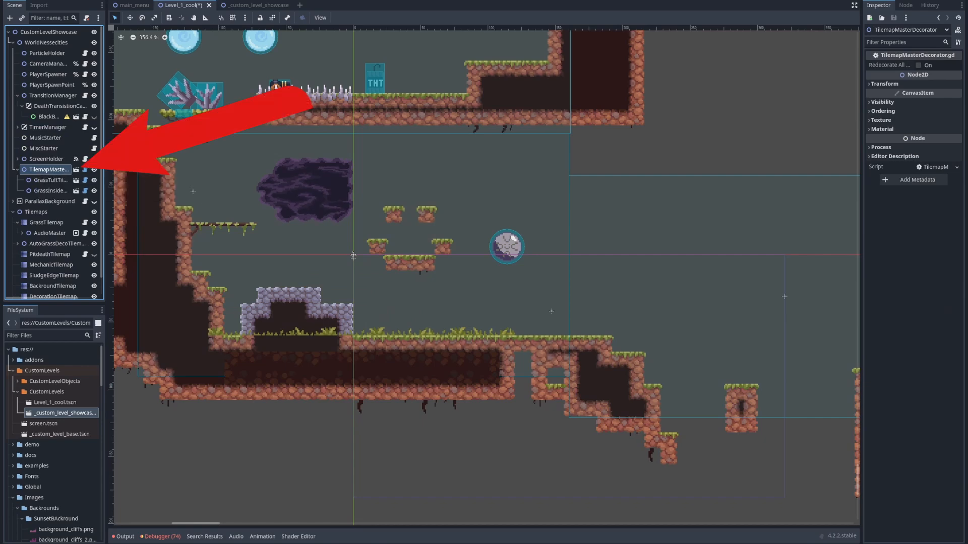
Select the TilemapMasterDecorator node and turn on Redecorate All Tilemaps
{"action": "middle_click_drag", "start_coordinate": [168, 86], "coordinate": [321, 229]}
{"action": "scroll", "coordinate": [336, 198], "scroll_direction": "down", "scroll_amount": 6}
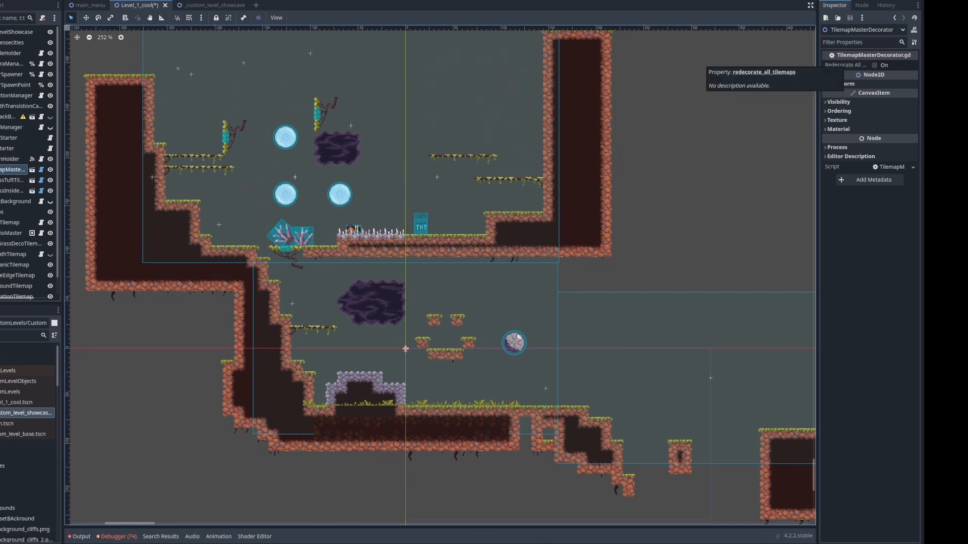
{"action": "middle_click_drag", "start_coordinate": [468, 272], "coordinate": [408, 284]}
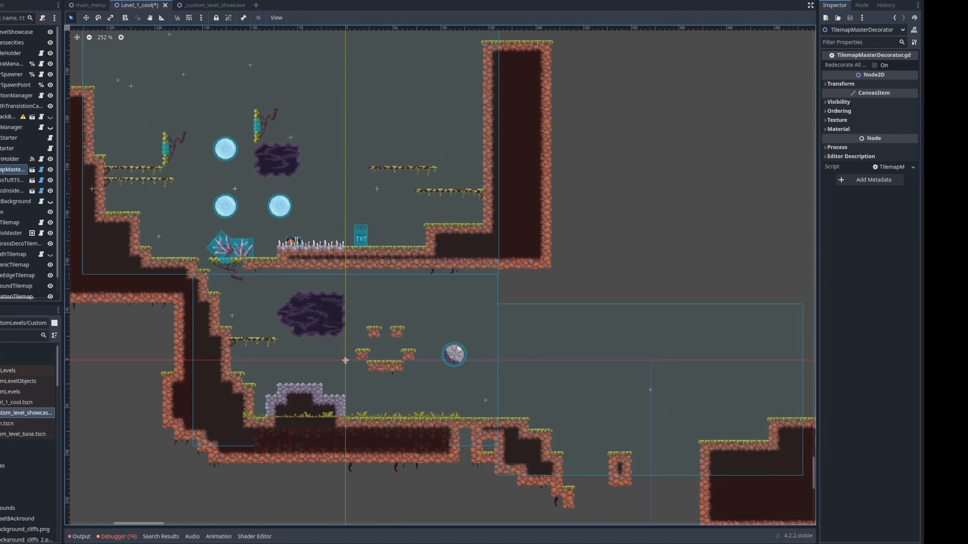
{"action": "left_click", "coordinate": [875, 65]}
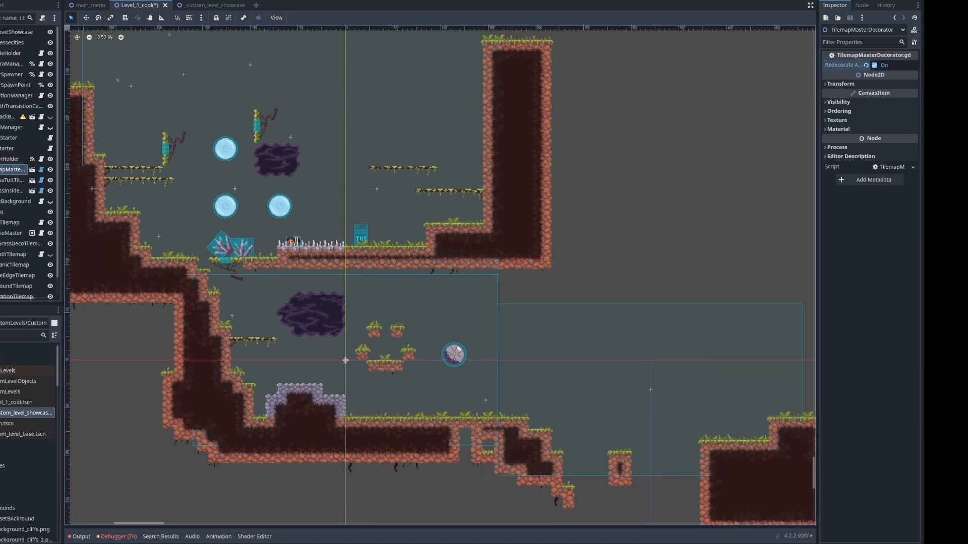
Examine the grass tufts and inner dirt decoration on the floating platforms, stone mound, ground and upper ledges
{"action": "middle_click_drag", "start_coordinate": [363, 416], "coordinate": [358, 349]}
{"action": "scroll", "coordinate": [358, 349], "scroll_direction": "up", "scroll_amount": 14}
{"action": "scroll", "coordinate": [338, 345], "scroll_direction": "up", "scroll_amount": 6}
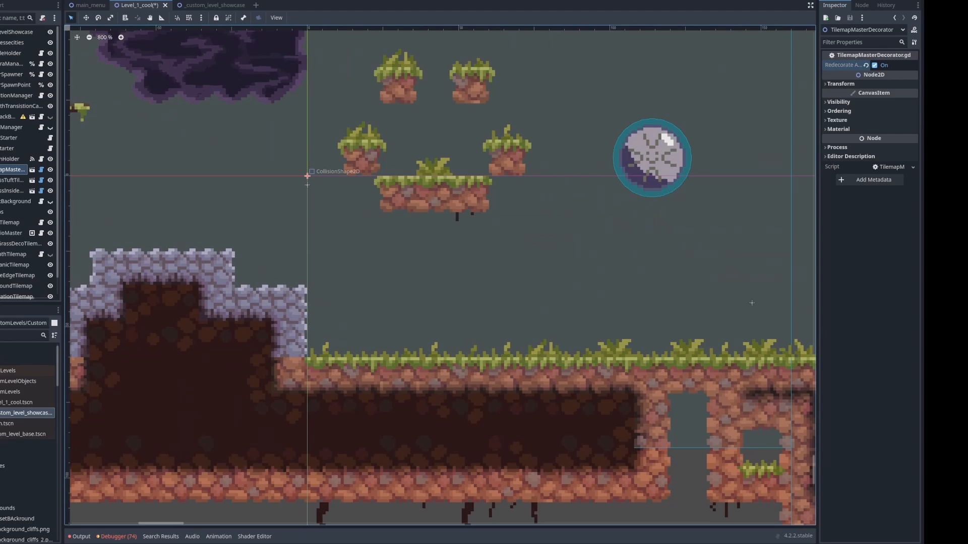
{"action": "middle_click_drag", "start_coordinate": [751, 303], "coordinate": [536, 277]}
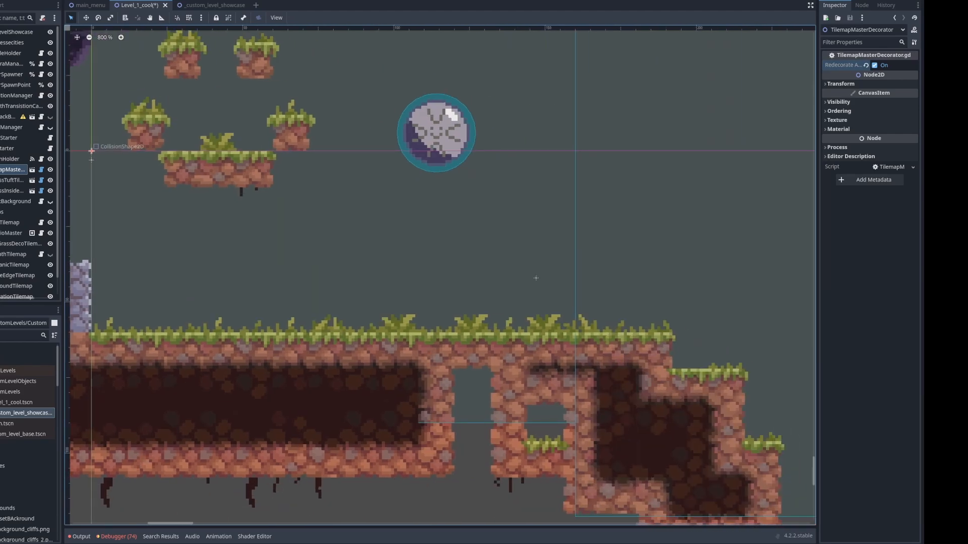
{"action": "scroll", "coordinate": [536, 278], "scroll_direction": "down", "scroll_amount": 3}
{"action": "middle_click_drag", "start_coordinate": [90, 134], "coordinate": [333, 179]}
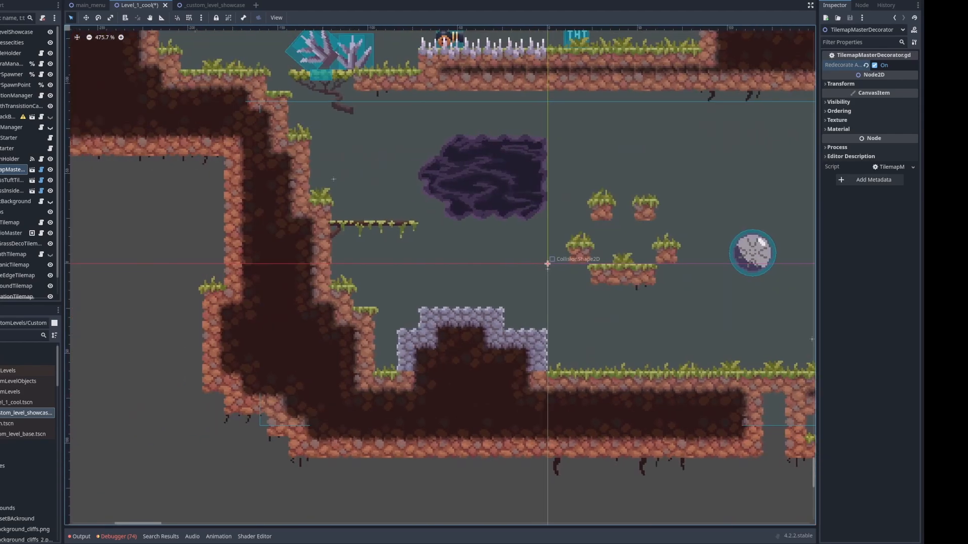
{"action": "scroll", "coordinate": [459, 369], "scroll_direction": "up", "scroll_amount": 4}
{"action": "scroll", "coordinate": [454, 365], "scroll_direction": "down", "scroll_amount": 13}
{"action": "middle_click_drag", "start_coordinate": [572, 174], "coordinate": [521, 259]}
{"action": "scroll", "coordinate": [522, 259], "scroll_direction": "up", "scroll_amount": 13}
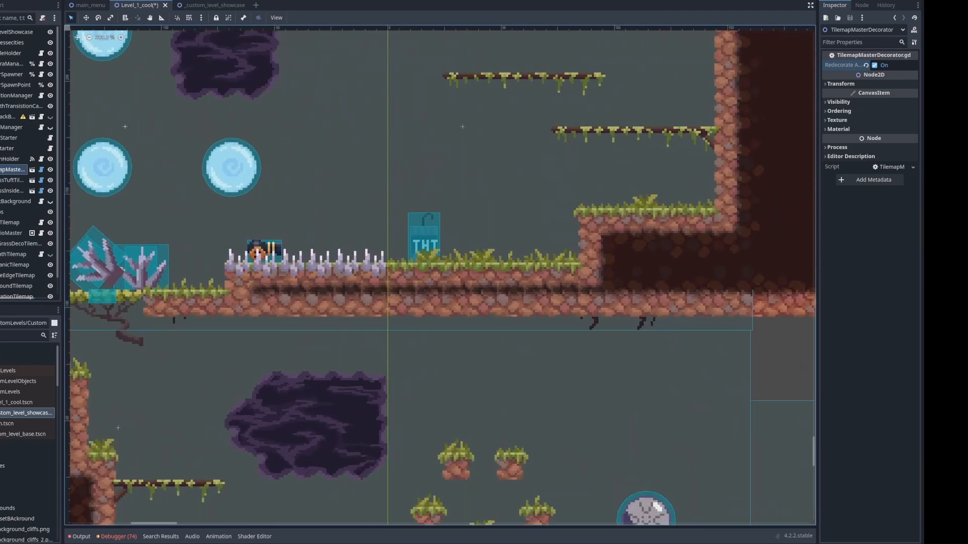
{"action": "middle_click_drag", "start_coordinate": [489, 163], "coordinate": [606, 172]}
{"action": "scroll", "coordinate": [693, 210], "scroll_direction": "down", "scroll_amount": 7}
{"action": "scroll", "coordinate": [330, 43], "scroll_direction": "down", "scroll_amount": 1}
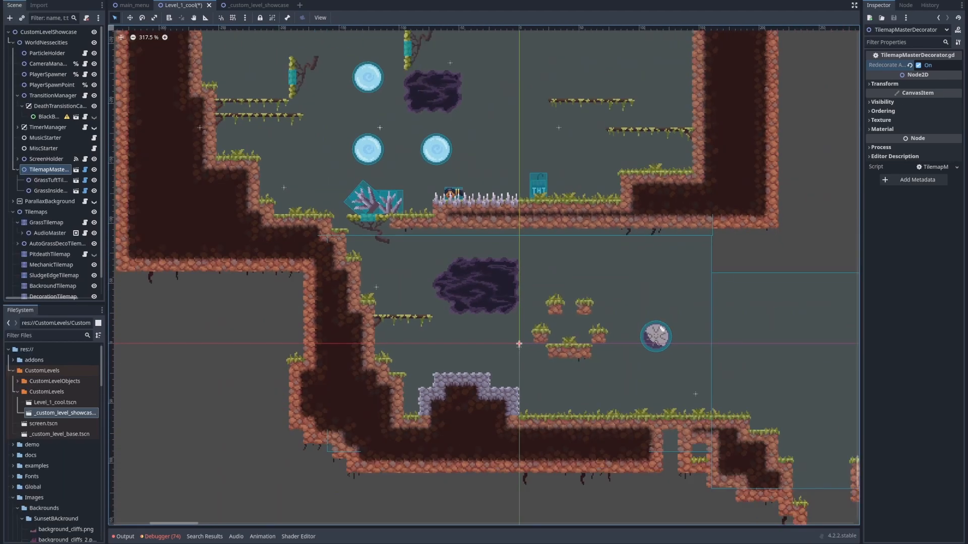
Trigger Redecorate All Tilemaps again to regenerate the level's random decoration
{"action": "left_click", "coordinate": [921, 65]}
{"action": "left_click", "coordinate": [921, 65]}
{"action": "middle_click_drag", "start_coordinate": [560, 196], "coordinate": [493, 199]}
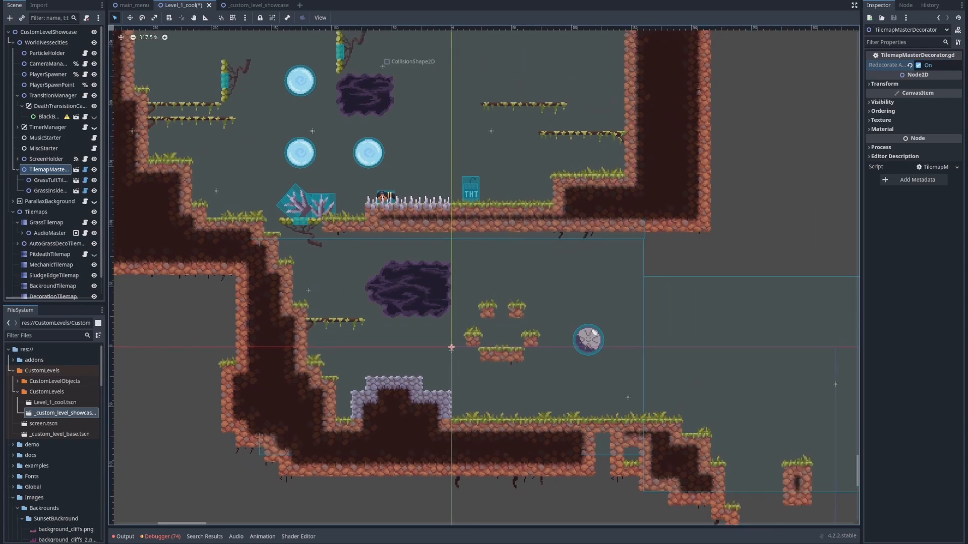
{"action": "scroll", "coordinate": [493, 198], "scroll_direction": "up", "scroll_amount": 6}
{"action": "scroll", "coordinate": [525, 203], "scroll_direction": "down", "scroll_amount": 5}
Paint more Grass terrain on GrassTilemap beyond the tall wall, plus a solid block about 10 tiles wide beside the wall's top
{"action": "left_click", "coordinate": [46, 222]}
{"action": "scroll", "coordinate": [361, 190], "scroll_direction": "up", "scroll_amount": 2}
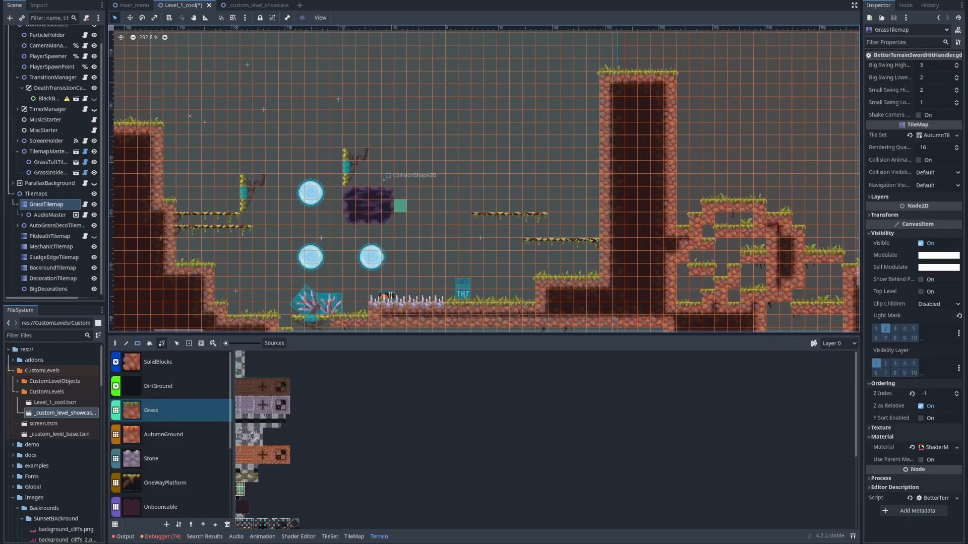
{"action": "mouse_move", "coordinate": [338, 239]}
{"action": "left_mouse_down"}
{"action": "mouse_move", "coordinate": [410, 143]}
{"action": "mouse_move", "coordinate": [531, 45]}
{"action": "mouse_move", "coordinate": [557, 45]}
{"action": "left_mouse_up"}
{"action": "middle_click_drag", "start_coordinate": [554, 94], "coordinate": [469, 155]}
{"action": "scroll", "coordinate": [323, 157], "scroll_direction": "up", "scroll_amount": 2}
{"action": "scroll", "coordinate": [321, 157], "scroll_direction": "up", "scroll_amount": 1}
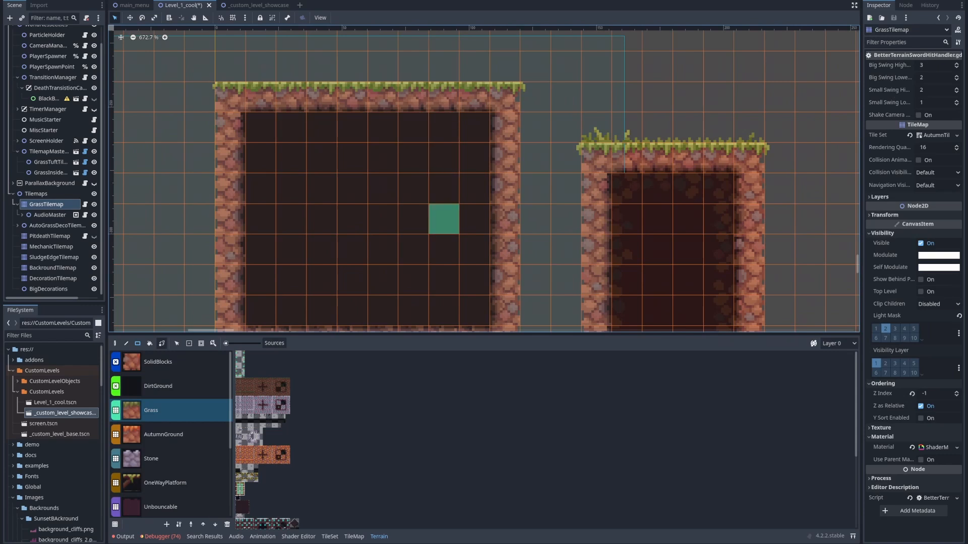
{"action": "scroll", "coordinate": [259, 220], "scroll_direction": "down", "scroll_amount": 1}
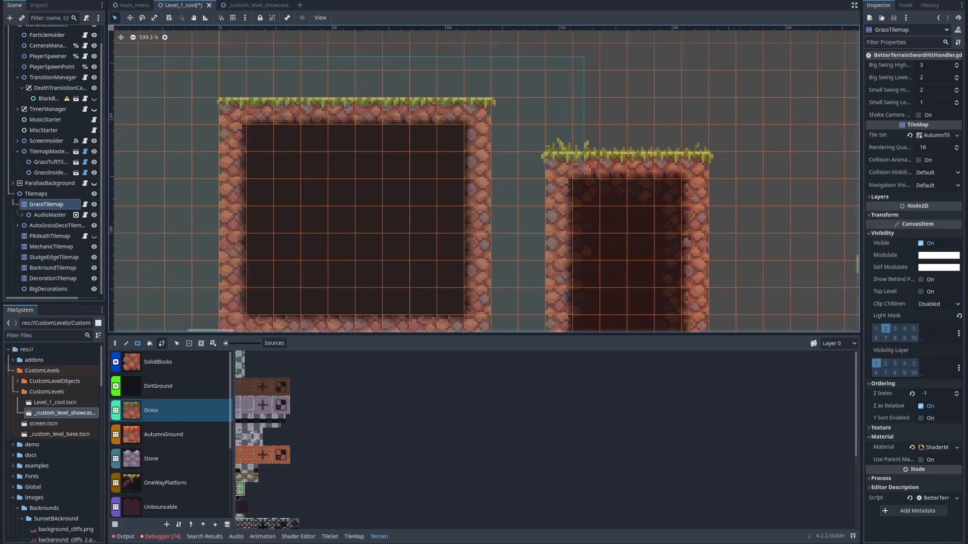
Redecorate all tilemaps through TilemapMasterDecorator to cover the newly painted grass terrain, and check the decoration across the level
{"action": "left_click", "coordinate": [48, 152]}
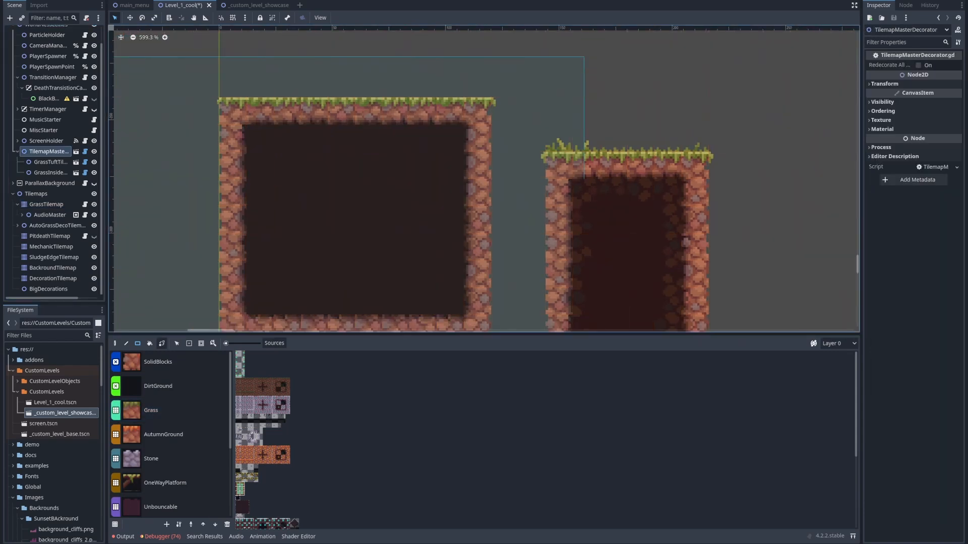
{"action": "left_click", "coordinate": [919, 65]}
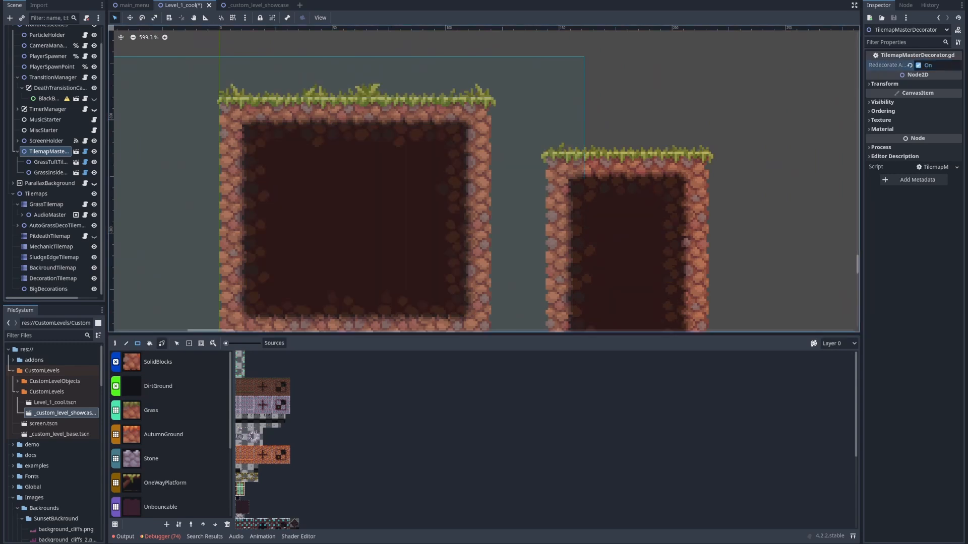
{"action": "scroll", "coordinate": [322, 174], "scroll_direction": "down", "scroll_amount": 6}
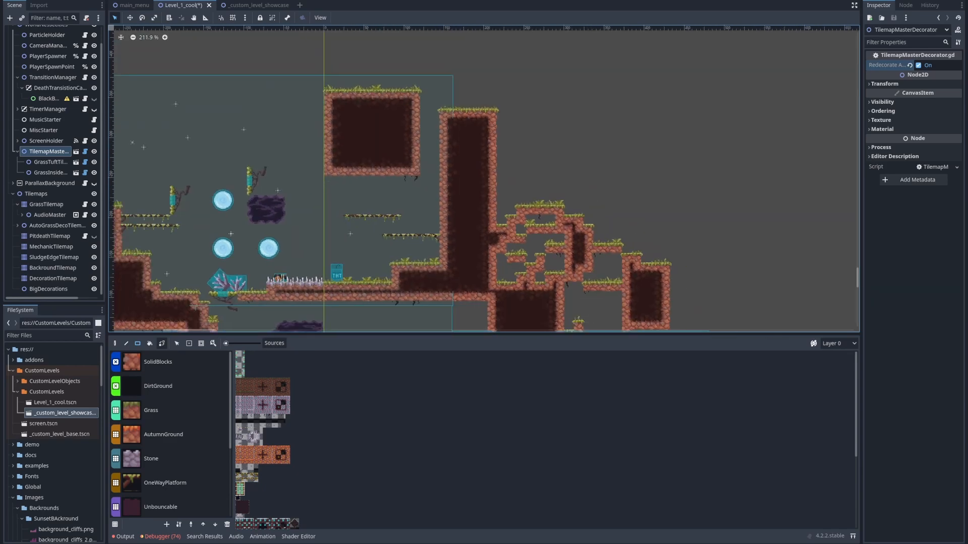
{"action": "scroll", "coordinate": [201, 300], "scroll_direction": "up", "scroll_amount": 6}
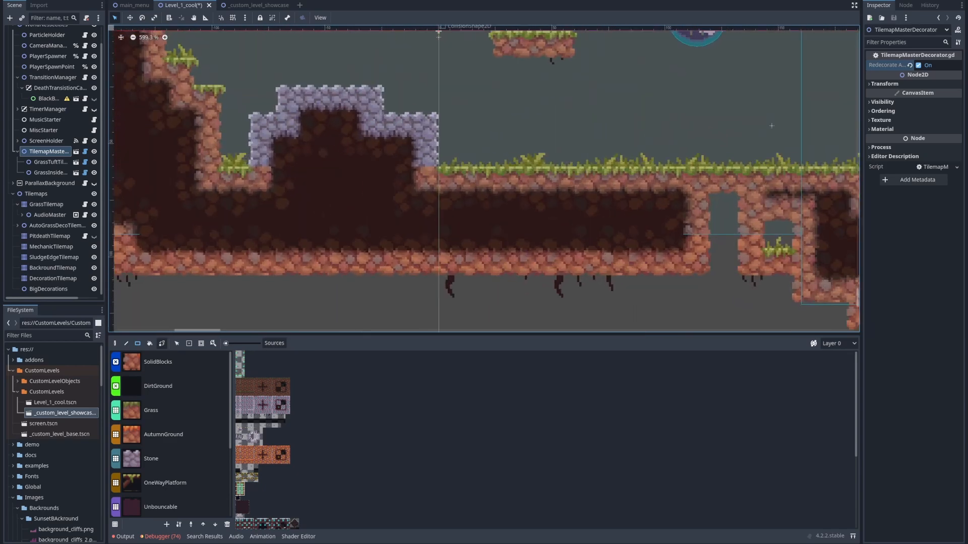
{"action": "scroll", "coordinate": [324, 302], "scroll_direction": "down", "scroll_amount": 6}
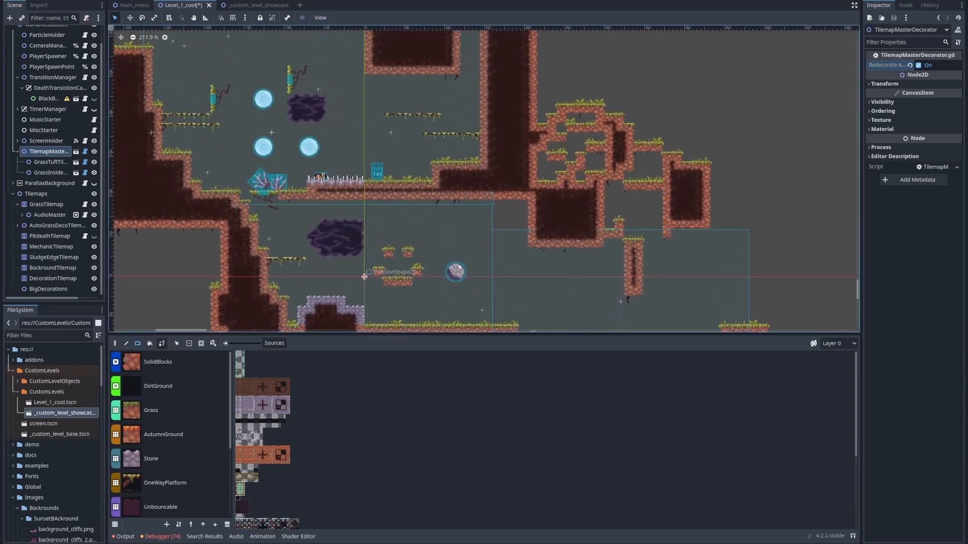
{"action": "scroll", "coordinate": [302, 114], "scroll_direction": "up", "scroll_amount": 5}
{"action": "scroll", "coordinate": [398, 183], "scroll_direction": "down", "scroll_amount": 14}
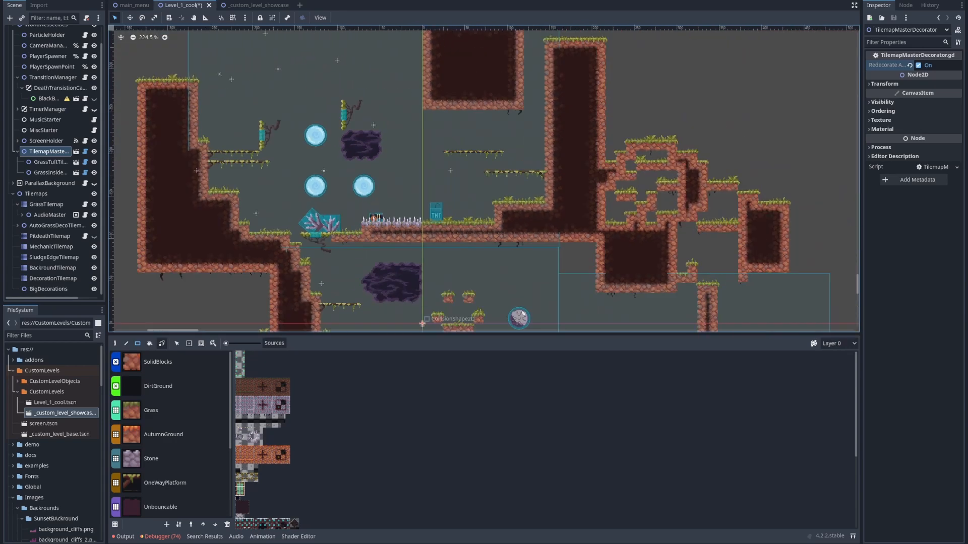
{"action": "middle_click_drag", "start_coordinate": [398, 183], "coordinate": [337, 174]}
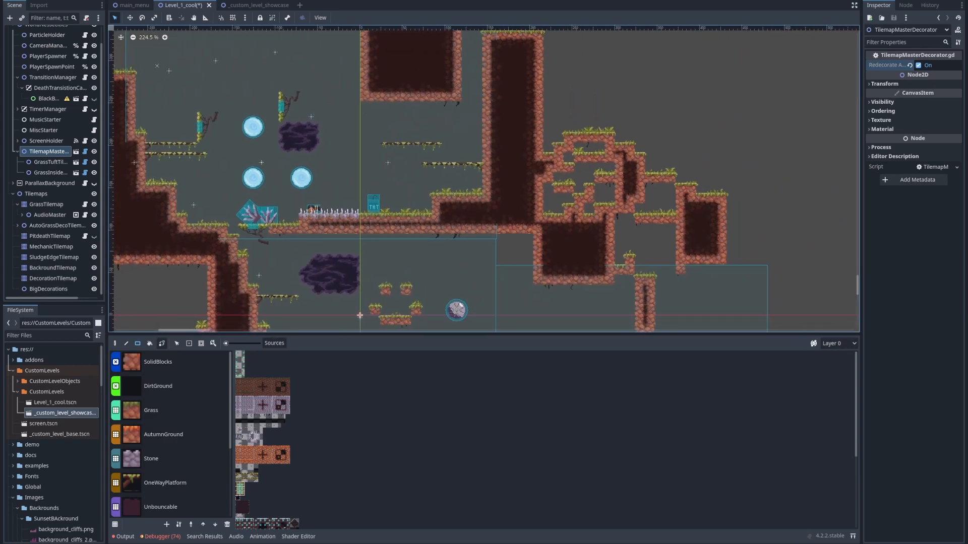
Paint BackroundDirt terrain on BackroundTilemap between the stepped wall and the purple block, around the hanging grass platform
{"action": "left_click", "coordinate": [359, 315]}
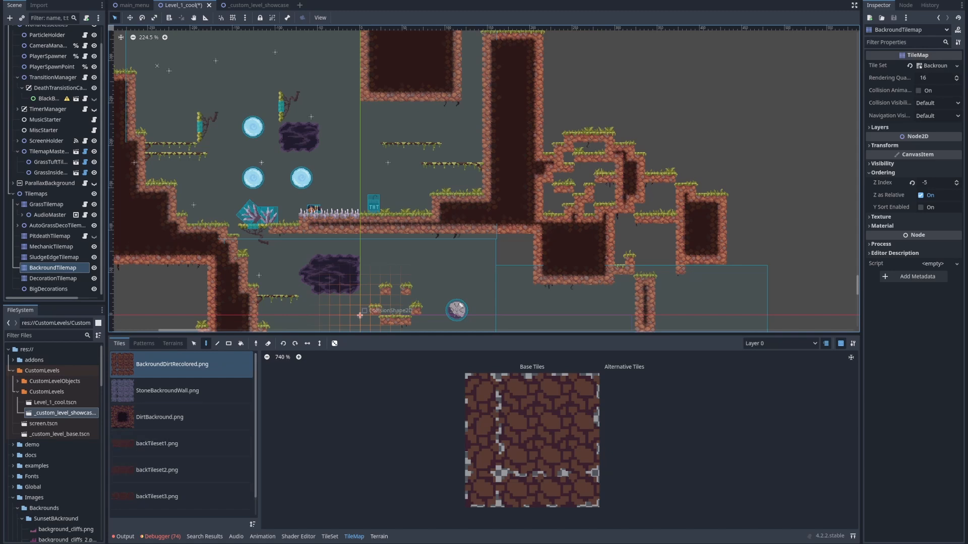
{"action": "left_click", "coordinate": [379, 537]}
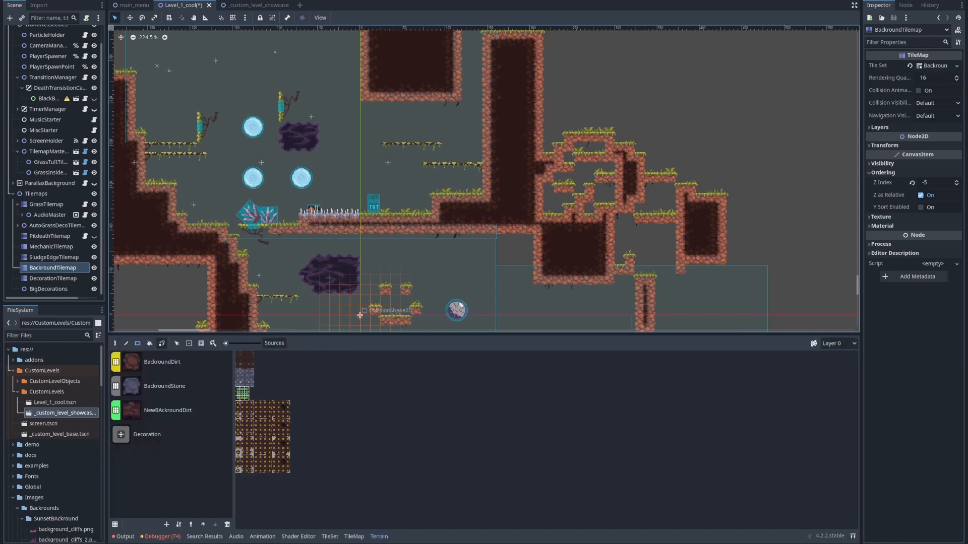
{"action": "left_click", "coordinate": [162, 362]}
{"action": "middle_click_drag", "start_coordinate": [259, 274], "coordinate": [297, 223]}
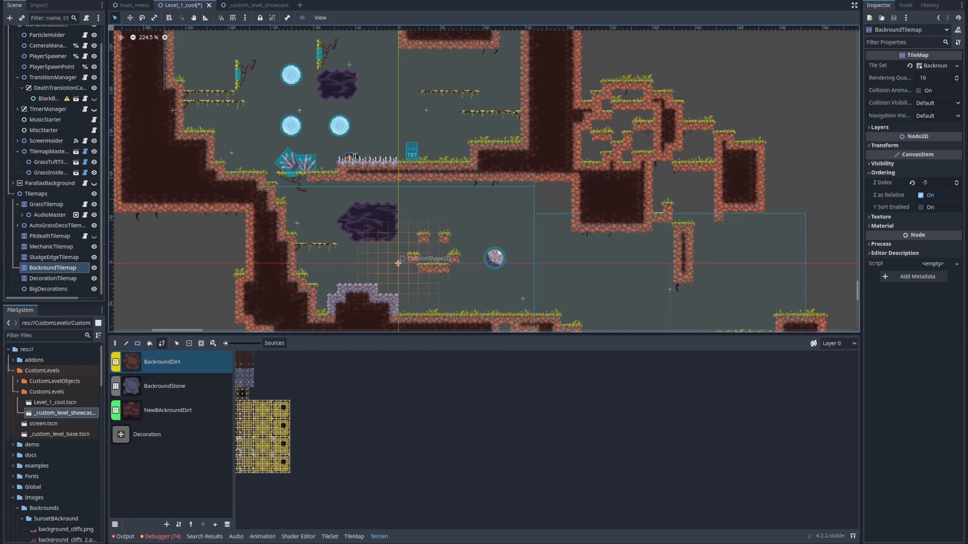
{"action": "left_click", "coordinate": [168, 411]}
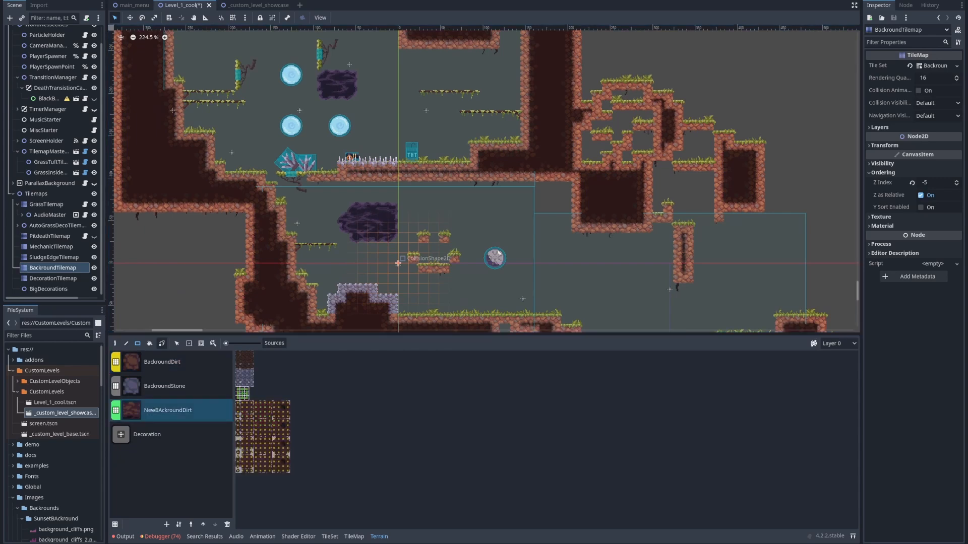
{"action": "left_click", "coordinate": [162, 362]}
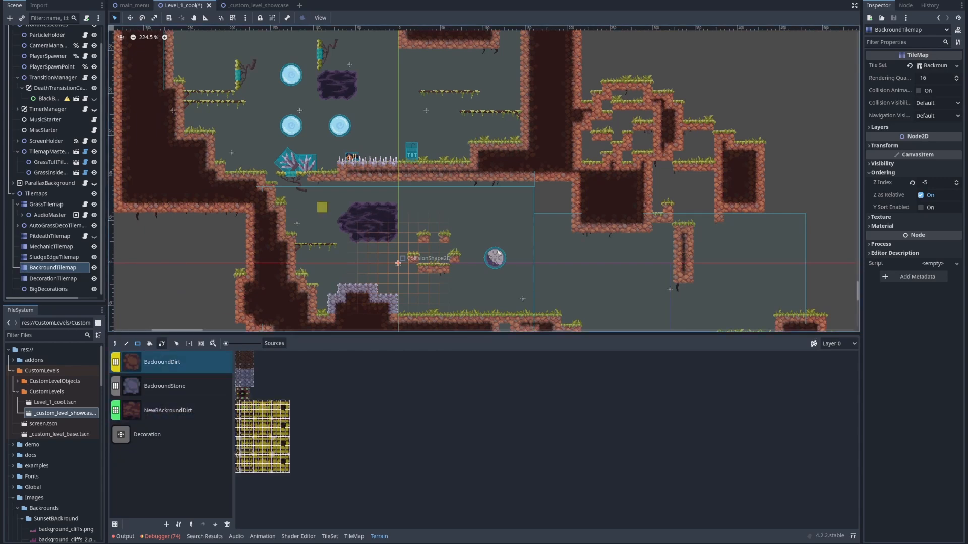
{"action": "scroll", "coordinate": [228, 283], "scroll_direction": "up", "scroll_amount": 8}
{"action": "left_click_drag", "start_coordinate": [384, 121], "coordinate": [515, 229]}
{"action": "middle_click_drag", "start_coordinate": [578, 229], "coordinate": [474, 250]}
{"action": "left_click_drag", "start_coordinate": [215, 143], "coordinate": [280, 271]}
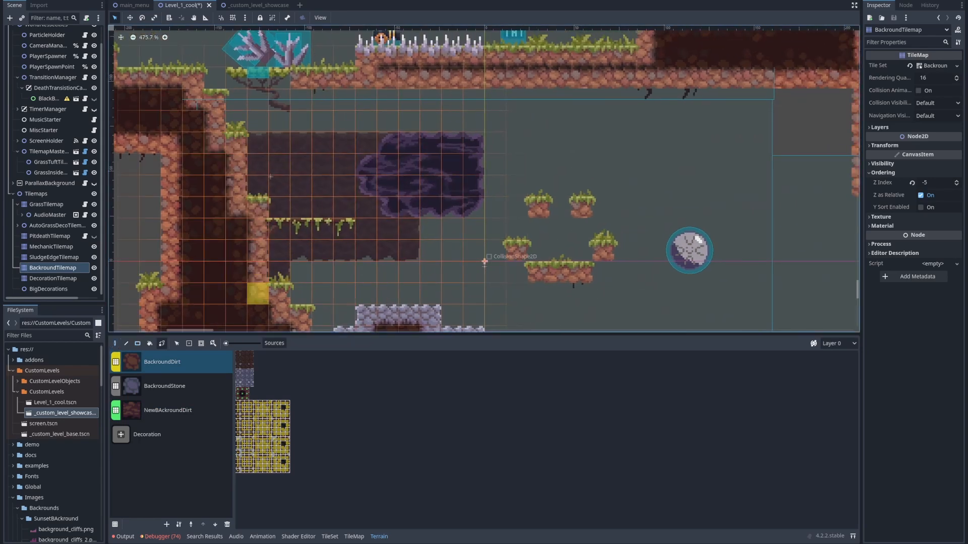
Extend the BackroundDirt terrain around the stone mound, down to the grassy ground and behind the nearest floating platforms
{"action": "left_click_drag", "start_coordinate": [344, 273], "coordinate": [301, 293]}
{"action": "left_click_drag", "start_coordinate": [365, 273], "coordinate": [323, 315]}
{"action": "middle_click_drag", "start_coordinate": [387, 294], "coordinate": [277, 231]}
{"action": "mouse_move", "coordinate": [278, 209]}
{"action": "left_mouse_down"}
{"action": "mouse_move", "coordinate": [212, 274]}
{"action": "mouse_move", "coordinate": [234, 296]}
{"action": "mouse_move", "coordinate": [298, 210]}
{"action": "mouse_move", "coordinate": [428, 318]}
{"action": "mouse_move", "coordinate": [320, 274]}
{"action": "mouse_move", "coordinate": [298, 231]}
{"action": "mouse_move", "coordinate": [384, 231]}
{"action": "mouse_move", "coordinate": [406, 188]}
{"action": "mouse_move", "coordinate": [428, 209]}
{"action": "mouse_move", "coordinate": [471, 318]}
{"action": "mouse_move", "coordinate": [536, 318]}
{"action": "mouse_move", "coordinate": [385, 253]}
{"action": "left_mouse_up"}
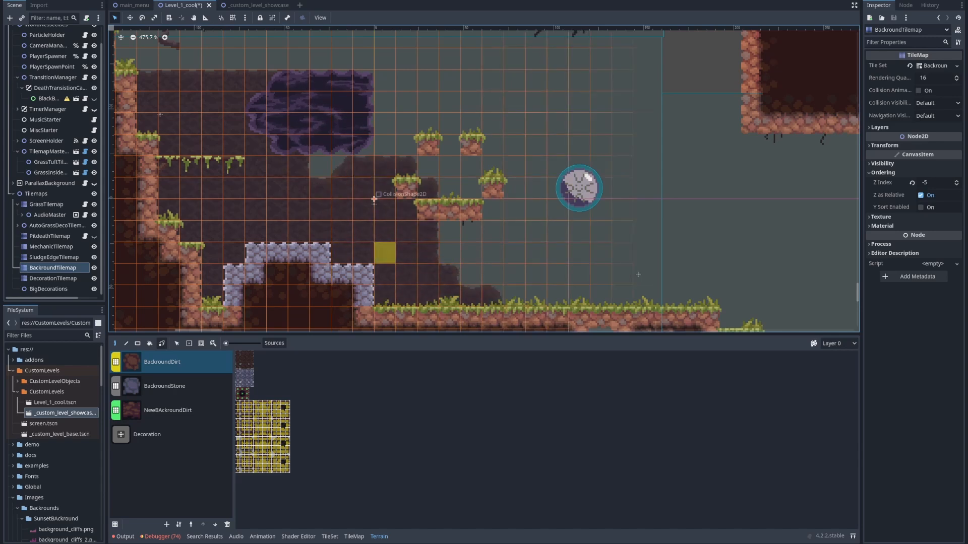
{"action": "scroll", "coordinate": [385, 253], "scroll_direction": "down", "scroll_amount": 6}
{"action": "middle_click_drag", "start_coordinate": [310, 162], "coordinate": [283, 217]}
{"action": "mouse_move", "coordinate": [221, 171]}
{"action": "left_mouse_down"}
{"action": "mouse_move", "coordinate": [205, 171]}
{"action": "mouse_move", "coordinate": [266, 173]}
{"action": "left_mouse_up"}
{"action": "middle_click_drag", "start_coordinate": [265, 186], "coordinate": [410, 252]}
{"action": "scroll", "coordinate": [53, 242], "scroll_direction": "up", "scroll_amount": 1}
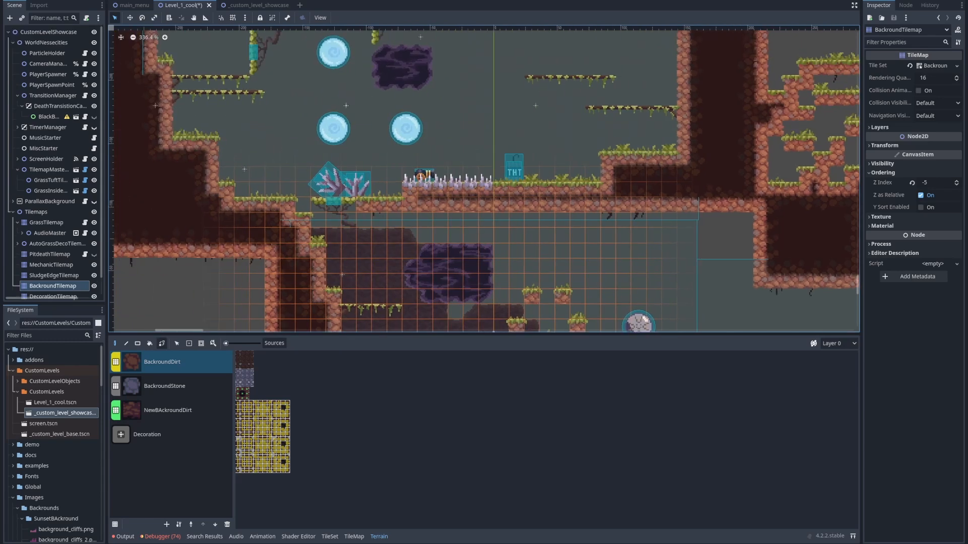
Move PlayerSpawnPoint to just above the stone mound, at about x -25, y 3 px
{"action": "left_click", "coordinate": [52, 85]}
{"action": "scroll", "coordinate": [362, 172], "scroll_direction": "down", "scroll_amount": 7}
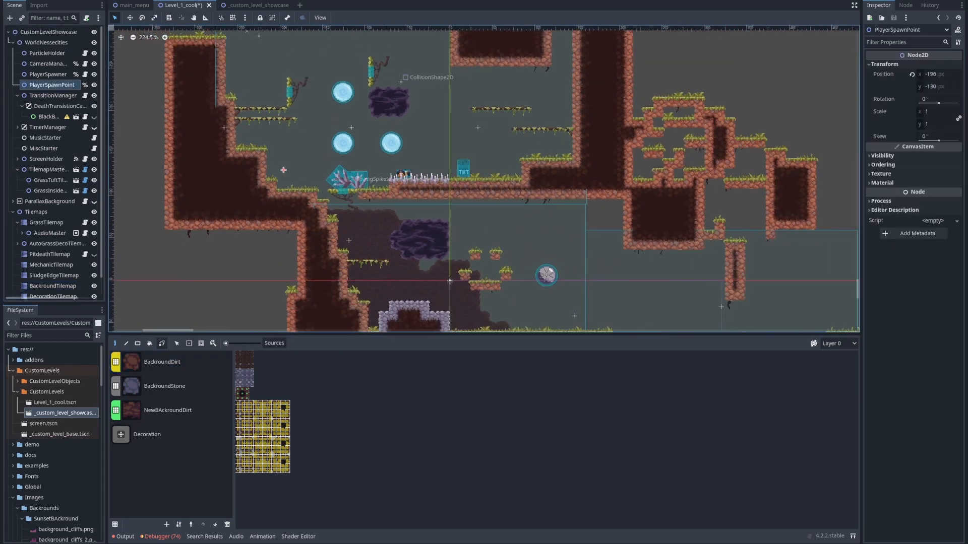
{"action": "left_click_drag", "start_coordinate": [284, 170], "coordinate": [449, 310]}
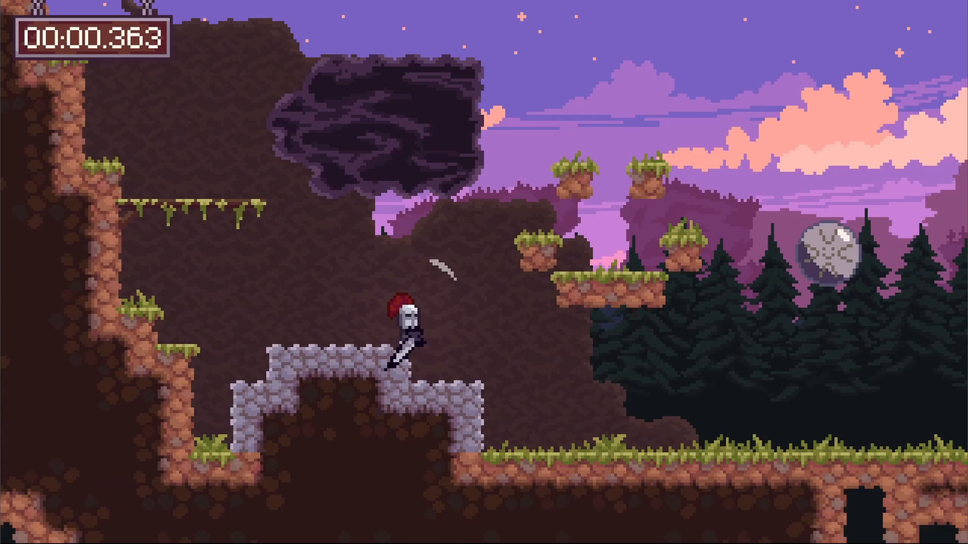
Play-test the level from the new spawn point, jumping and slashing up to the hanging grass platform, and return to the editor
{"action": "key", "text": "x"}
{"action": "key", "text": "Left"}
{"action": "key", "text": "space"}
{"action": "key", "text": "Left"}
{"action": "key", "text": "space"}
{"action": "key", "text": "x"}
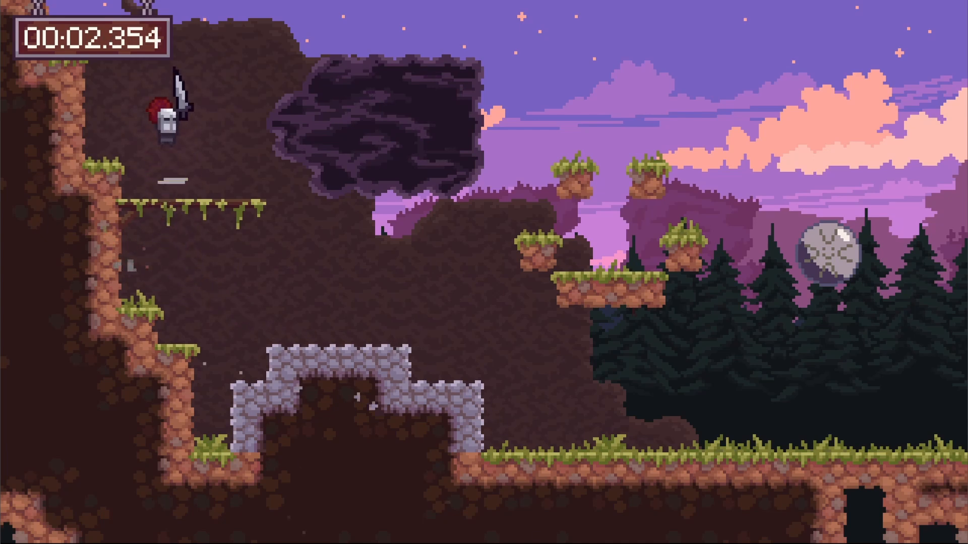
{"action": "key", "text": "x"}
{"action": "key", "text": "Left"}
{"action": "key", "text": "x"}
{"action": "key", "text": "x"}
{"action": "key", "text": "alt+Tab"}
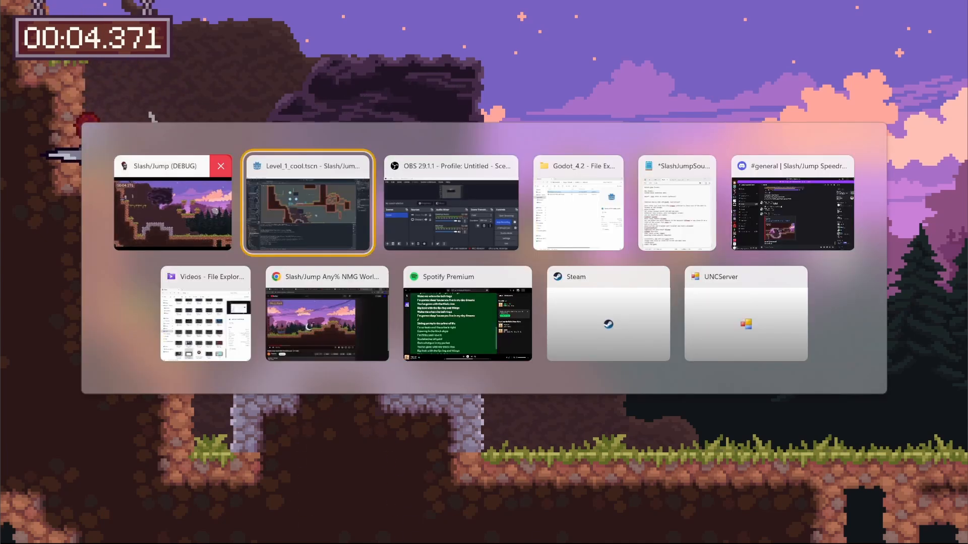
{"action": "scroll", "coordinate": [56, 161], "scroll_direction": "down", "scroll_amount": 1}
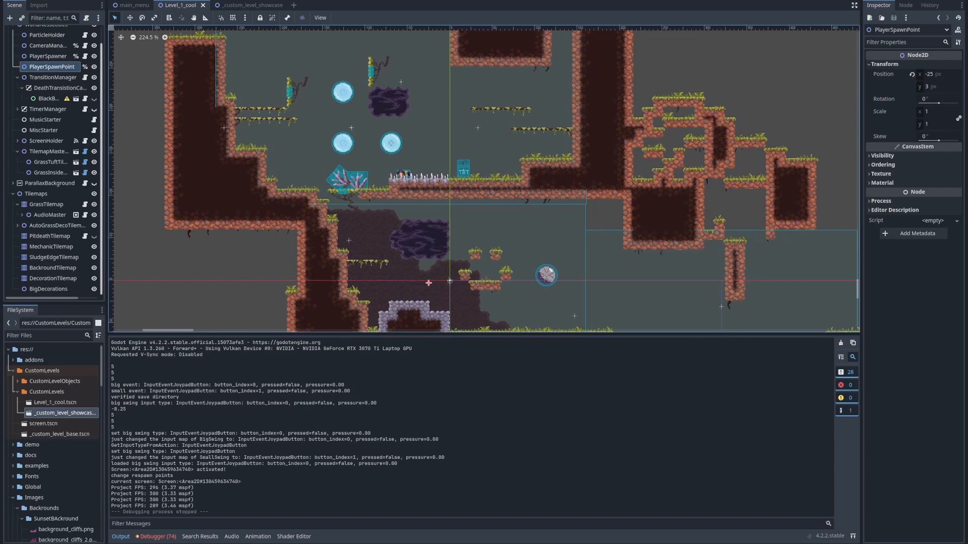
Open the tile palette of DecorationTilemap
{"action": "left_click", "coordinate": [53, 278]}
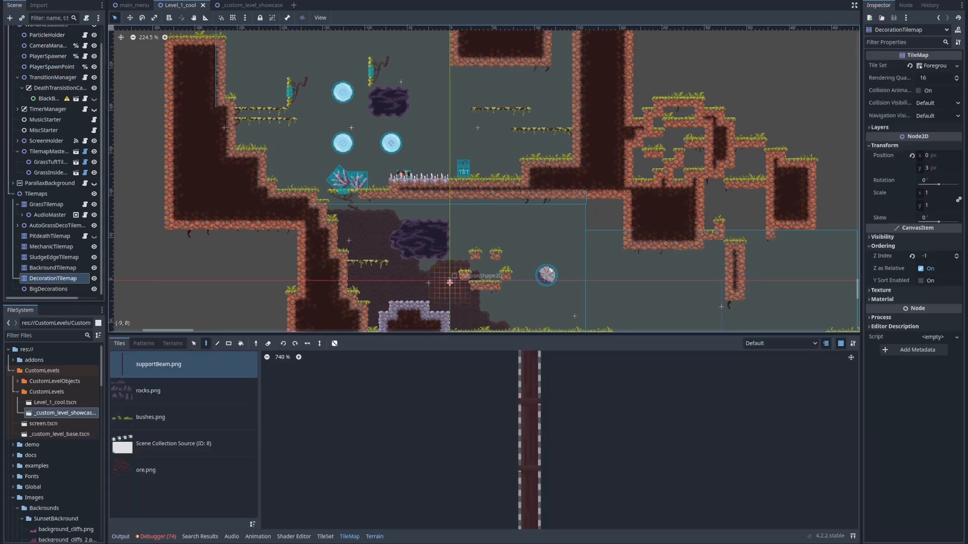
{"action": "left_click", "coordinate": [375, 537]}
{"action": "left_click", "coordinate": [350, 537]}
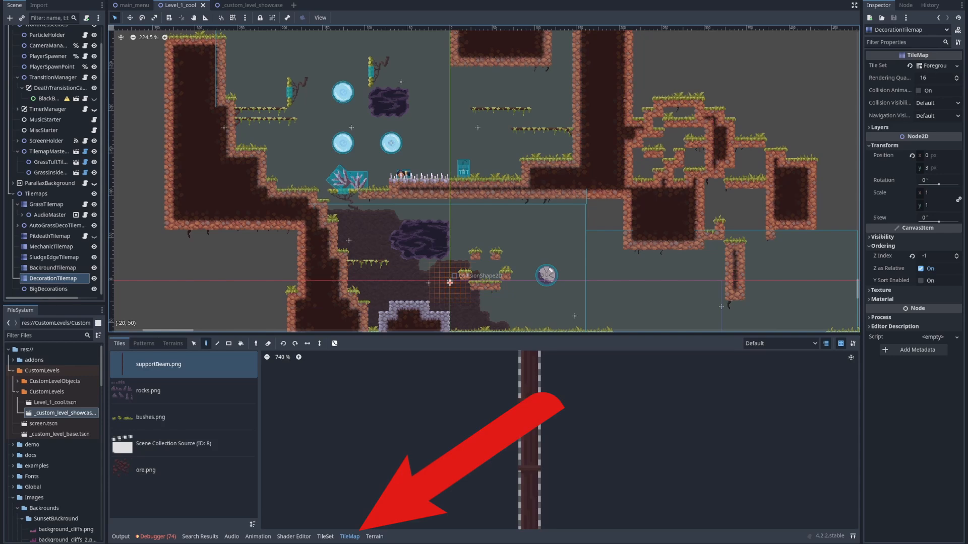
{"action": "middle_click_drag", "start_coordinate": [457, 242], "coordinate": [381, 165]}
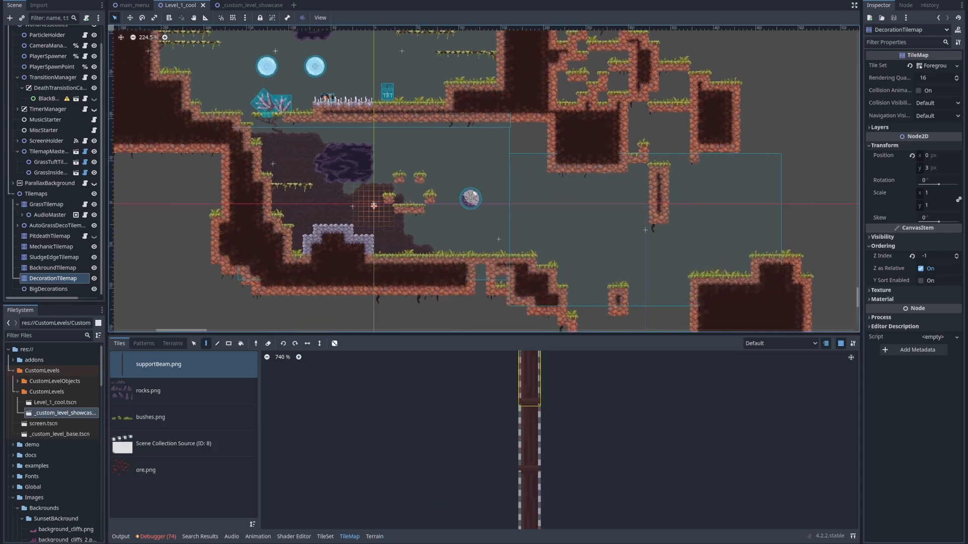
{"action": "scroll", "coordinate": [403, 390], "scroll_direction": "down", "scroll_amount": 3}
{"action": "middle_click_drag", "start_coordinate": [402, 390], "coordinate": [306, 390]}
Look through the decoration tile sources: supportBeam.png, rocks.png, bushes.png, the scene collection and ore.png
{"action": "left_click", "coordinate": [183, 391]}
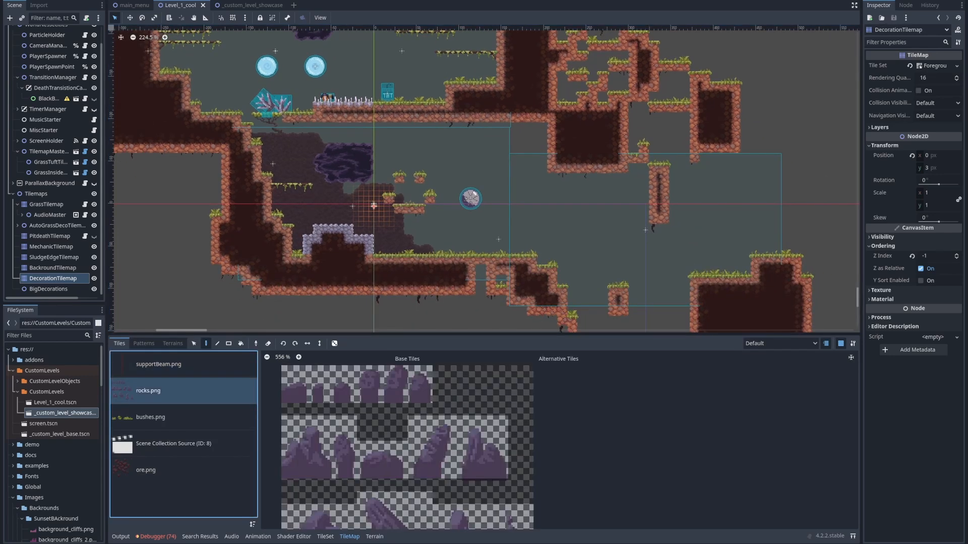
{"action": "left_click", "coordinate": [184, 365]}
{"action": "left_click", "coordinate": [183, 391]}
{"action": "left_click", "coordinate": [184, 417]}
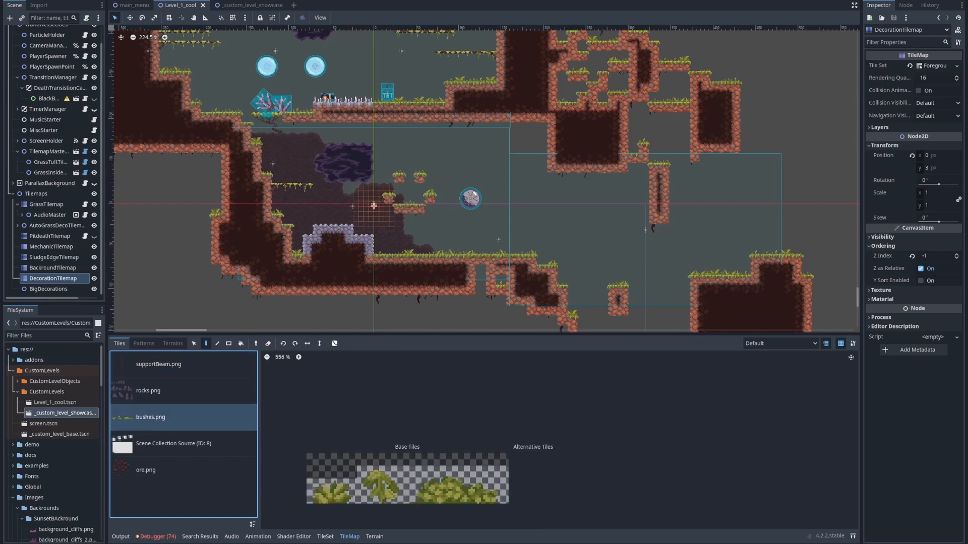
{"action": "left_click", "coordinate": [183, 470]}
{"action": "left_click", "coordinate": [183, 444]}
{"action": "left_click", "coordinate": [184, 365]}
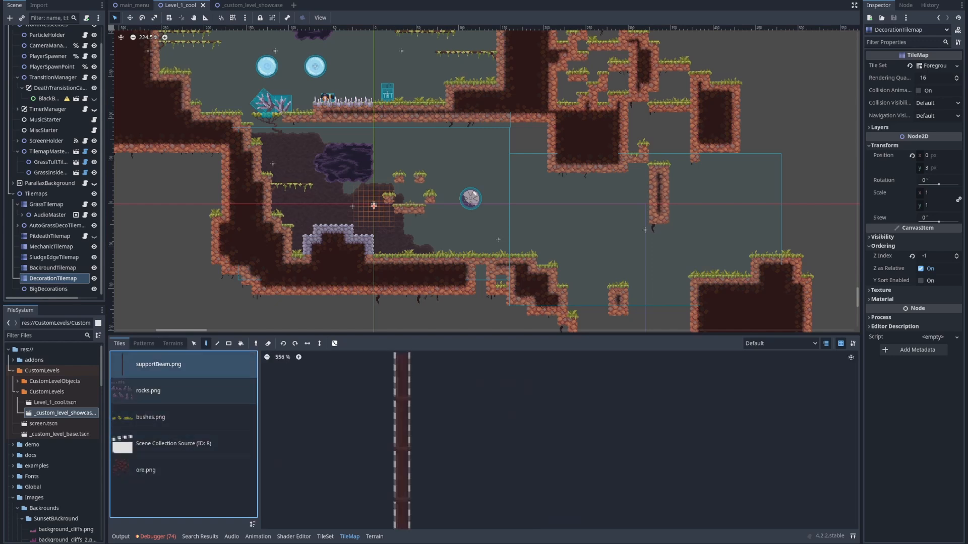
Pick the large leaning rock tile from rocks.png
{"action": "left_click", "coordinate": [183, 391]}
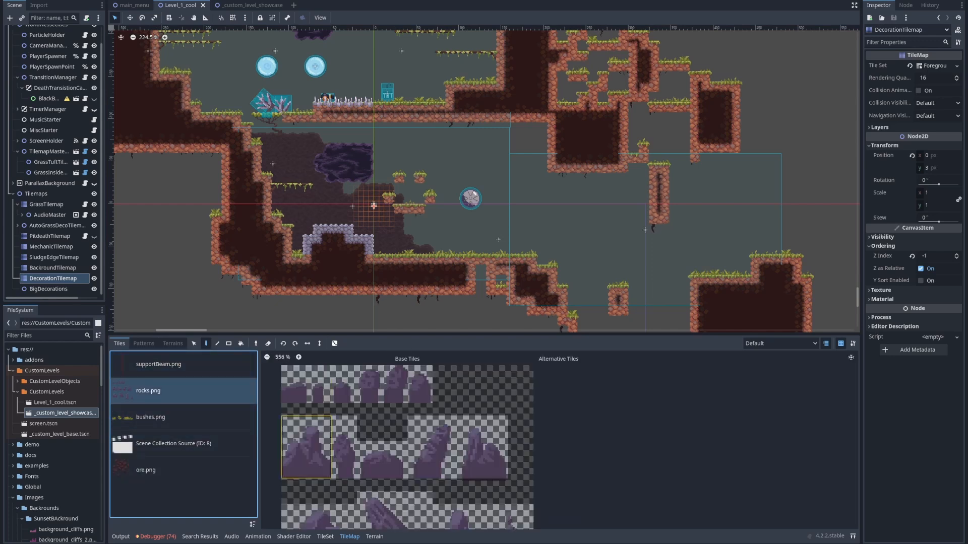
{"action": "middle_click_drag", "start_coordinate": [378, 519], "coordinate": [431, 428]}
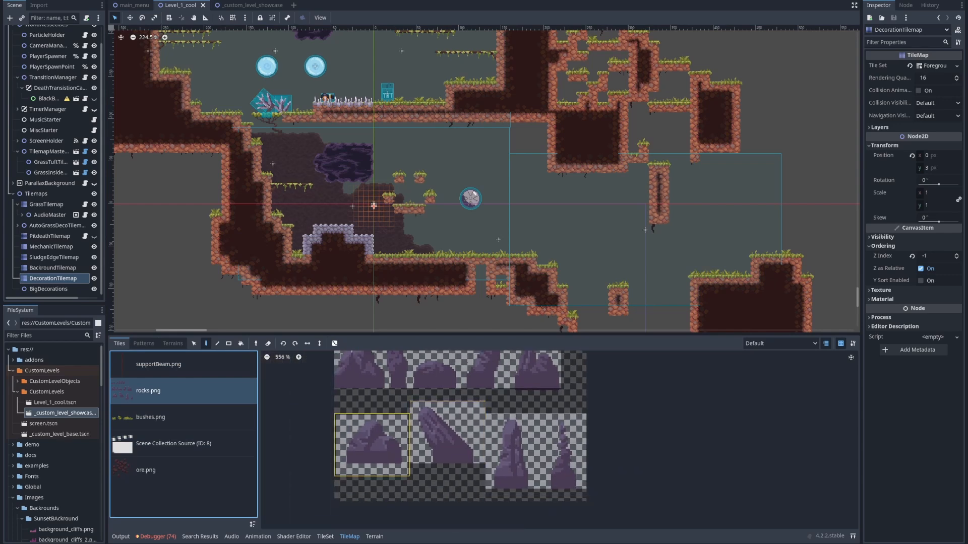
{"action": "left_click", "coordinate": [447, 432]}
Try placing leaning rocks along the grassy ground and on the floating platform in DecorationTilemap's Default layer
{"action": "scroll", "coordinate": [457, 244], "scroll_direction": "up", "scroll_amount": 7}
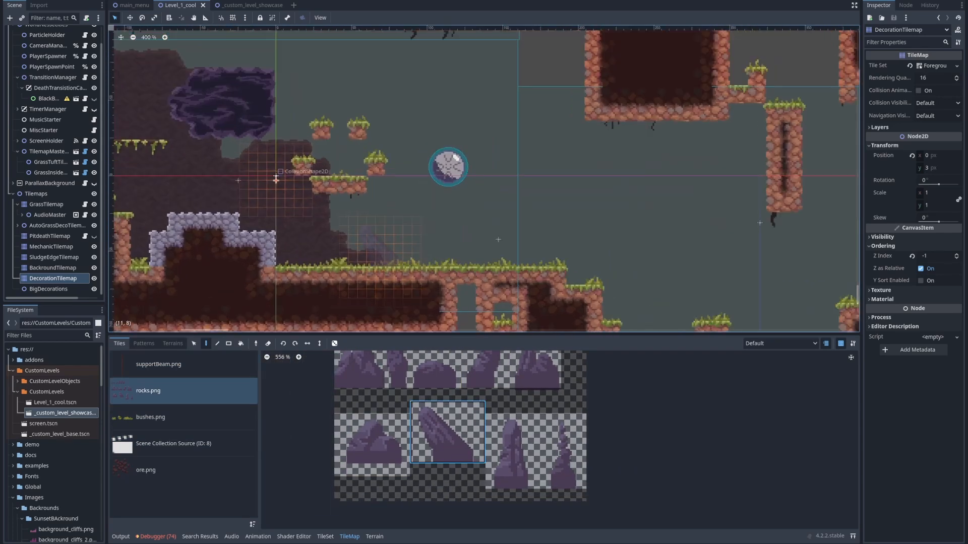
{"action": "scroll", "coordinate": [405, 257], "scroll_direction": "up", "scroll_amount": 3}
{"action": "left_click", "coordinate": [380, 274]}
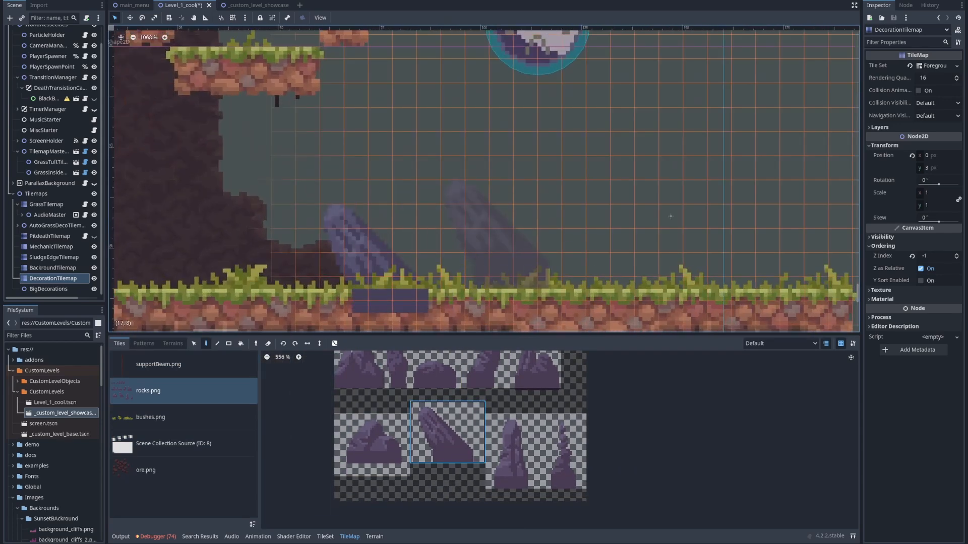
{"action": "key", "text": "ctrl+z"}
{"action": "left_click", "coordinate": [453, 288]}
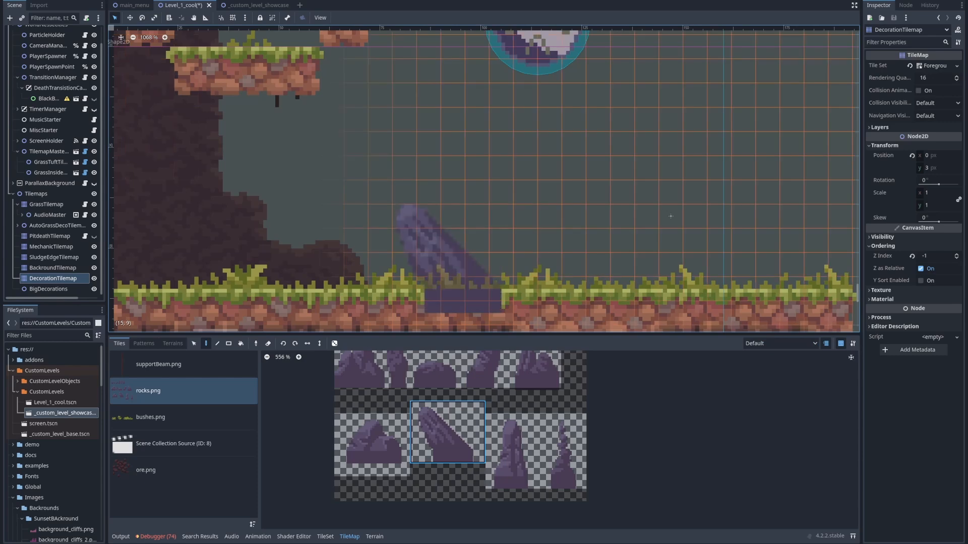
{"action": "left_click", "coordinate": [619, 283]}
{"action": "scroll", "coordinate": [594, 227], "scroll_direction": "down", "scroll_amount": 4}
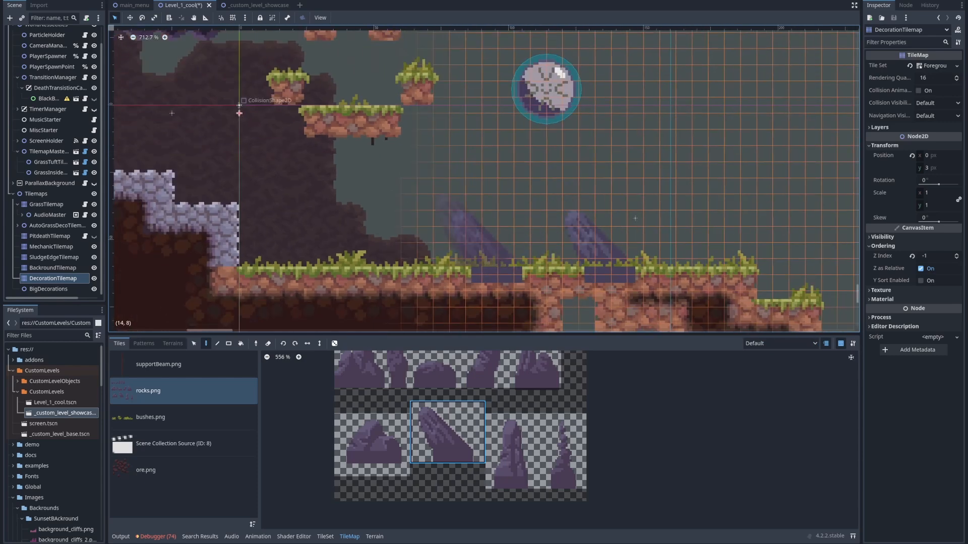
{"action": "left_click", "coordinate": [360, 267]}
{"action": "middle_click_drag", "start_coordinate": [378, 135], "coordinate": [373, 197]}
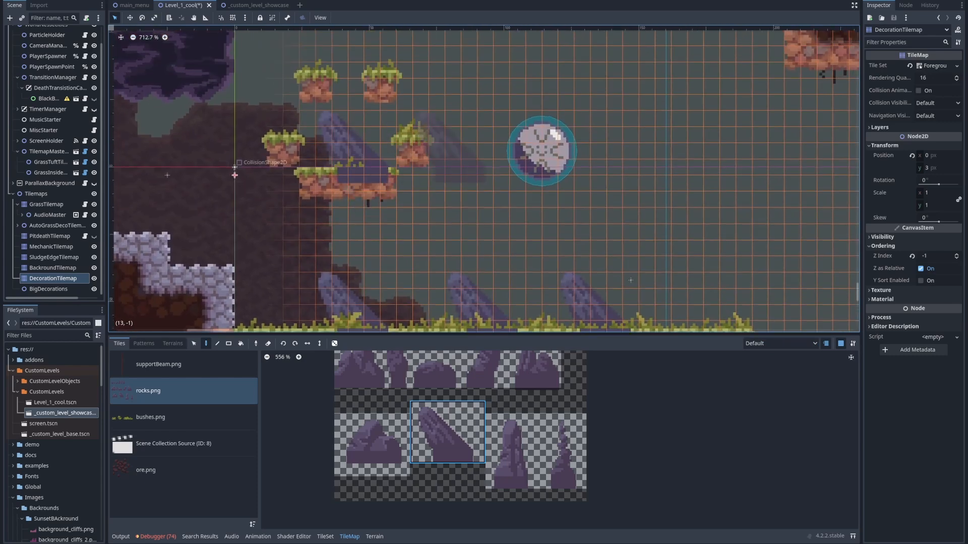
{"action": "middle_click_drag", "start_coordinate": [453, 215], "coordinate": [409, 125]}
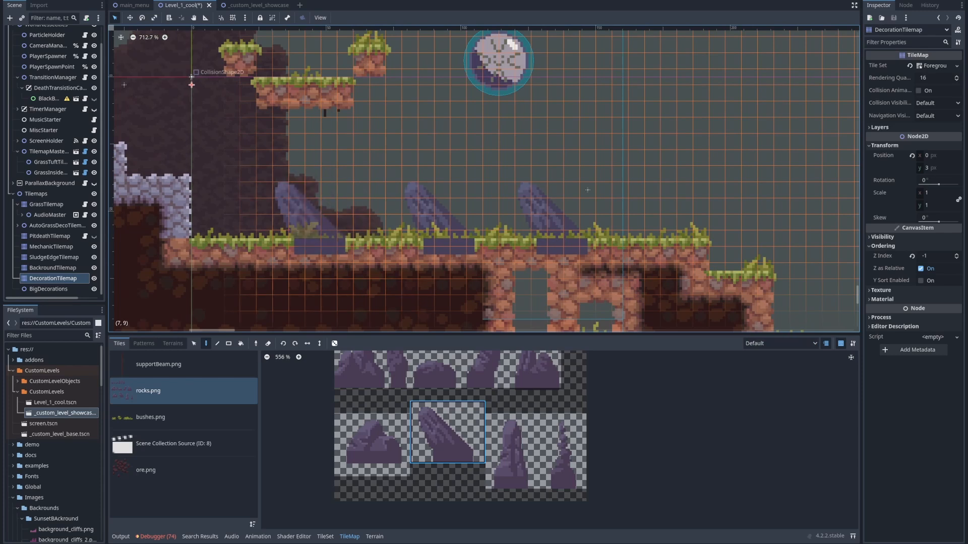
Erase the three leaning rocks from the grassy ground on the Default layer
{"action": "right_click", "coordinate": [312, 238]}
{"action": "right_click", "coordinate": [441, 238]}
{"action": "right_click", "coordinate": [555, 238]}
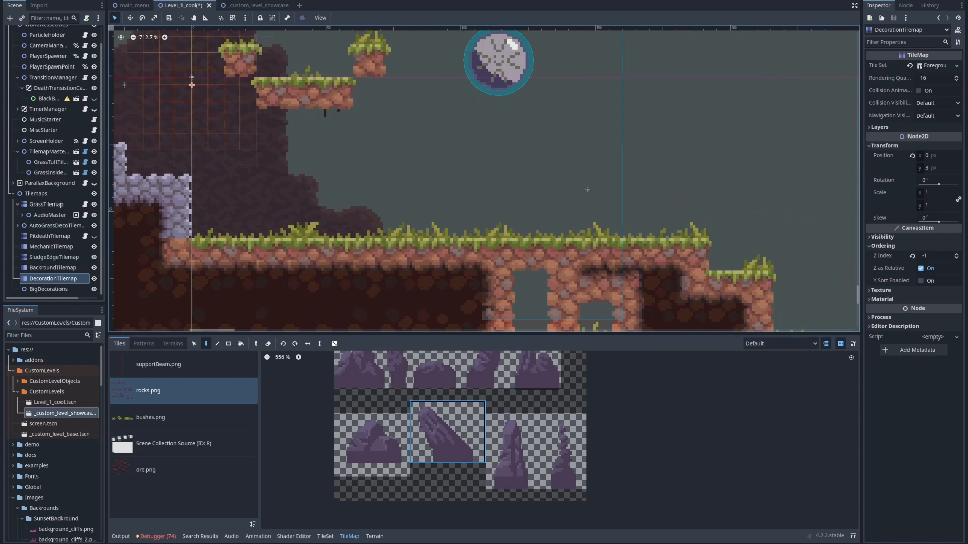
Switch DecorationTilemap to the Background layer and place two leaning rocks behind the grassy ground
{"action": "left_click", "coordinate": [780, 344]}
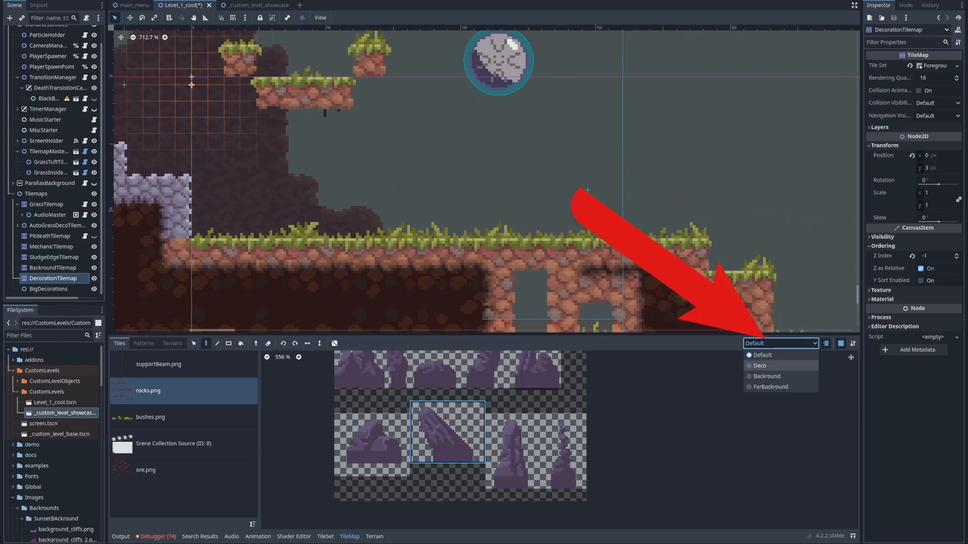
{"action": "left_click", "coordinate": [766, 376]}
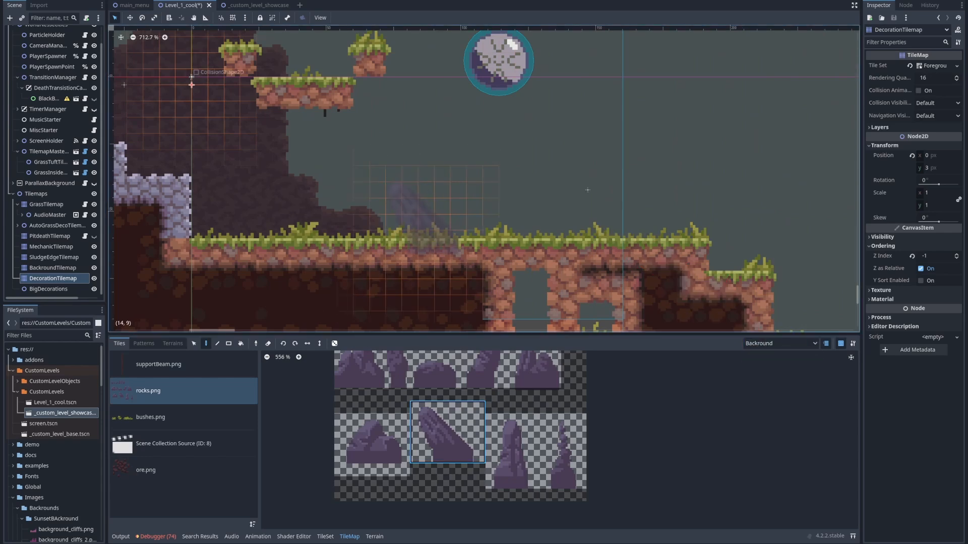
{"action": "left_click", "coordinate": [425, 238]}
{"action": "middle_click_drag", "start_coordinate": [535, 236], "coordinate": [492, 252]}
{"action": "scroll", "coordinate": [492, 252], "scroll_direction": "up", "scroll_amount": 5}
{"action": "left_click", "coordinate": [499, 256]}
Place a thin spire rock beyond the leaning rocks and a small upright rock beside the background dirt edge
{"action": "left_click", "coordinate": [561, 451]}
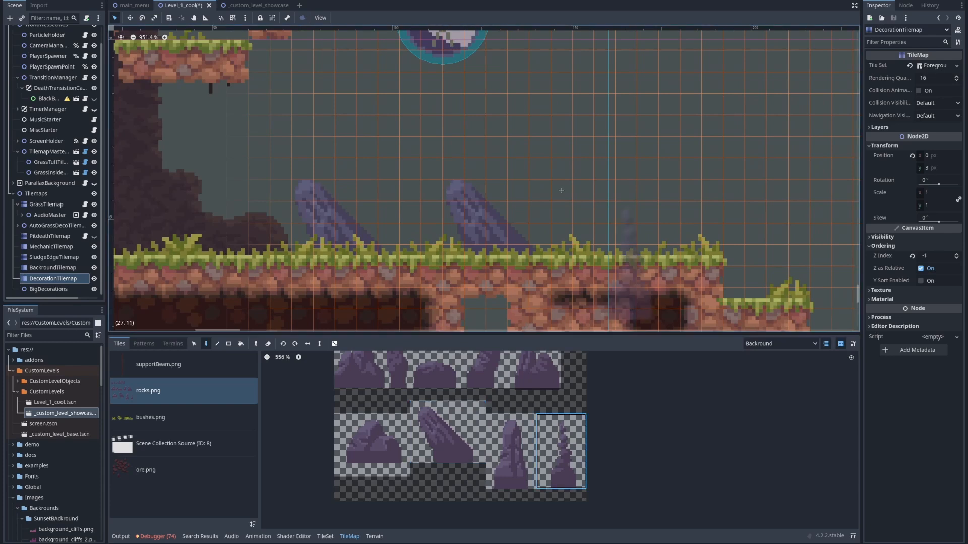
{"action": "left_click", "coordinate": [628, 256]}
{"action": "middle_click_drag", "start_coordinate": [440, 282], "coordinate": [594, 293]}
{"action": "left_click", "coordinate": [397, 372]}
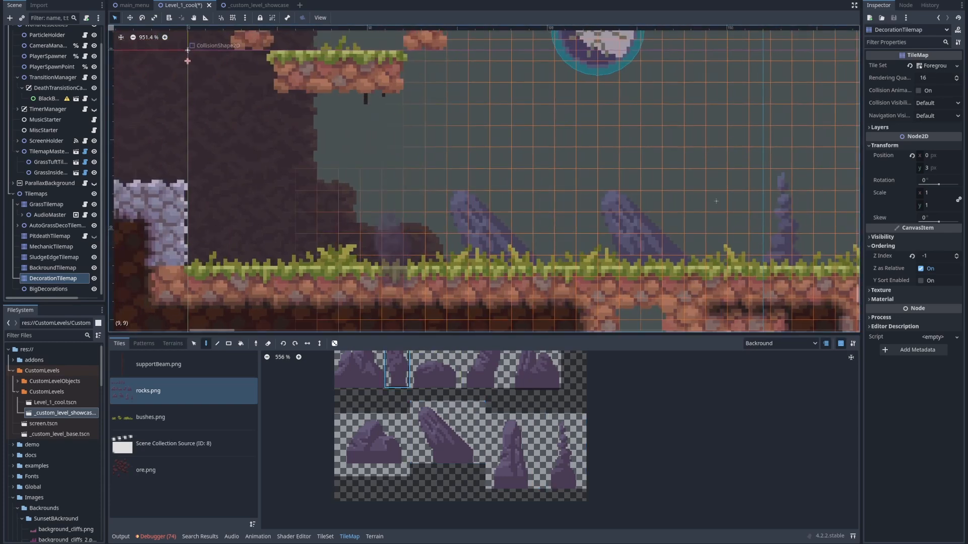
{"action": "left_click", "coordinate": [393, 252]}
{"action": "middle_click_drag", "start_coordinate": [368, 136], "coordinate": [424, 152]}
Place a wide bush on the grassy ground beside the stone wall and a tall leafy bush on top of the stone mound
{"action": "left_click", "coordinate": [194, 418]}
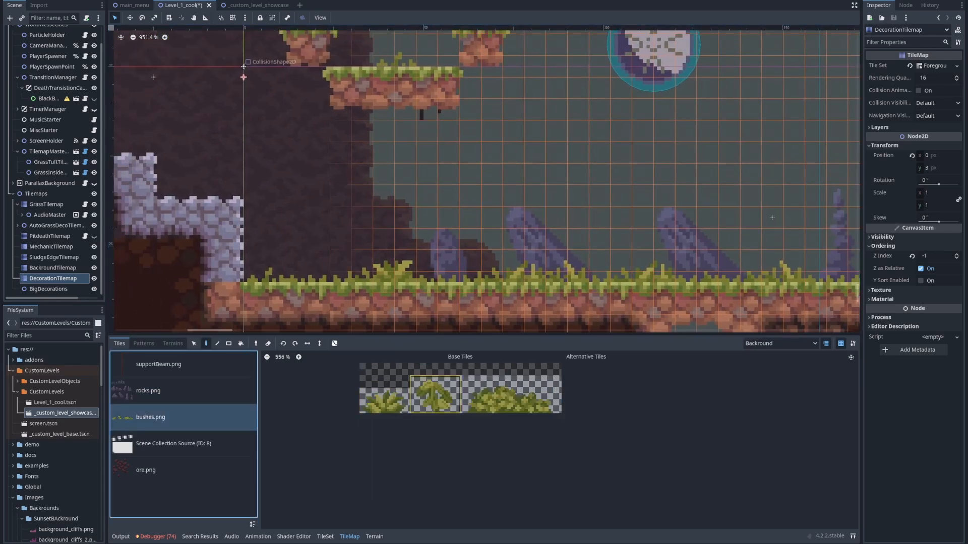
{"action": "left_click", "coordinate": [435, 395]}
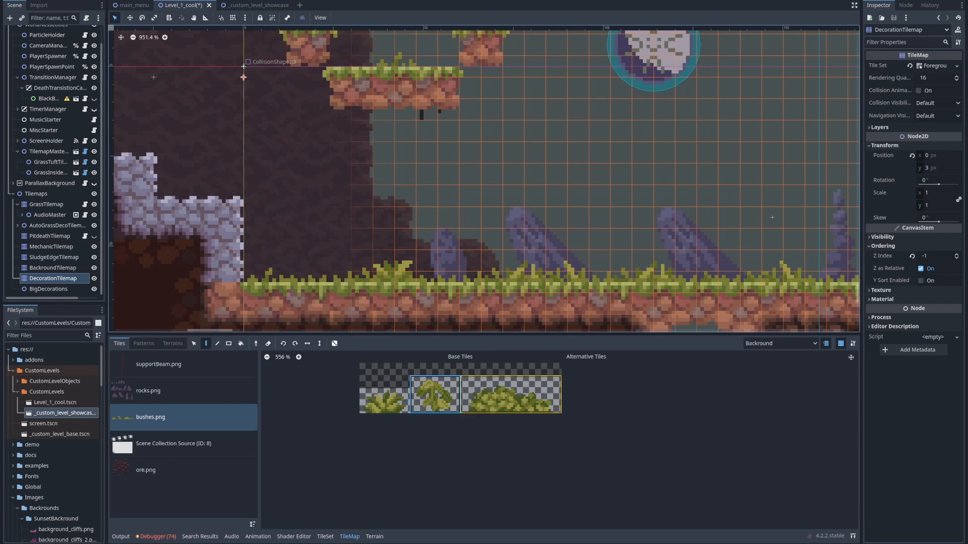
{"action": "left_click", "coordinate": [511, 394]}
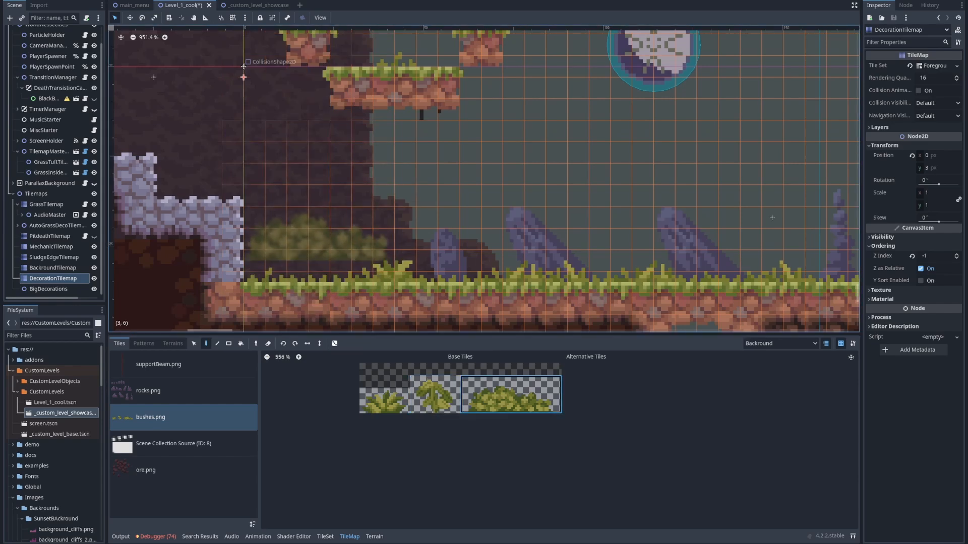
{"action": "left_click", "coordinate": [304, 257]}
{"action": "left_click", "coordinate": [435, 396]}
{"action": "mouse_move", "coordinate": [124, 109]}
{"action": "middle_mouse_down"}
{"action": "mouse_move", "coordinate": [248, 143]}
{"action": "mouse_move", "coordinate": [302, 176]}
{"action": "middle_mouse_up"}
{"action": "left_click", "coordinate": [302, 177]}
{"action": "middle_click_drag", "start_coordinate": [432, 156], "coordinate": [298, 163]}
{"action": "scroll", "coordinate": [287, 142], "scroll_direction": "down", "scroll_amount": 3}
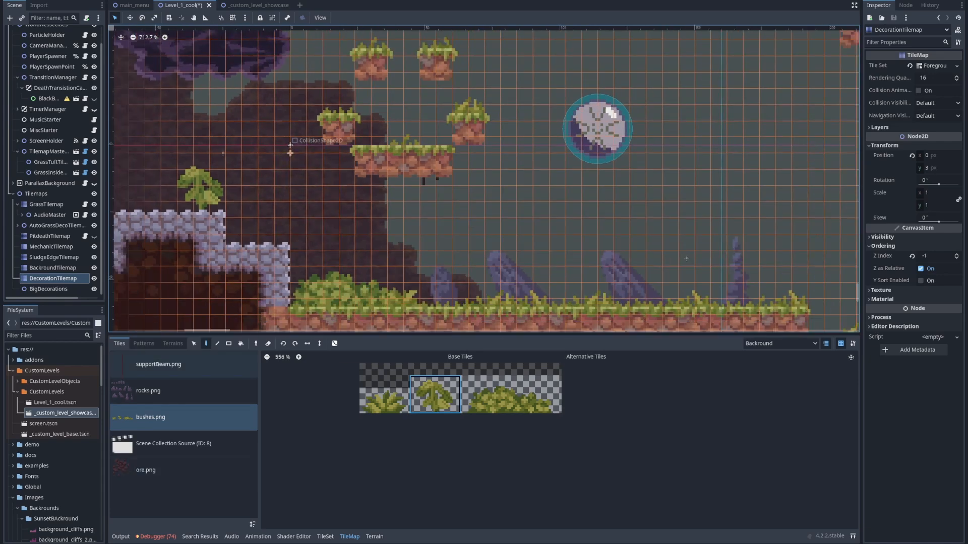
Place two ore.png clusters on the background dirt, above and below the hanging one-way platform
{"action": "left_click", "coordinate": [184, 365]}
{"action": "middle_click_drag", "start_coordinate": [282, 254], "coordinate": [391, 255]}
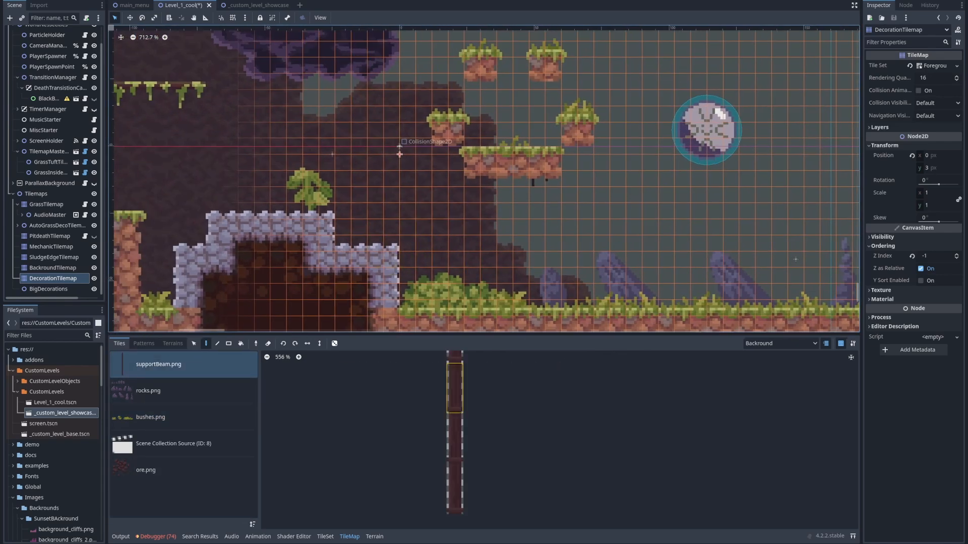
{"action": "middle_click_drag", "start_coordinate": [423, 217], "coordinate": [503, 242]}
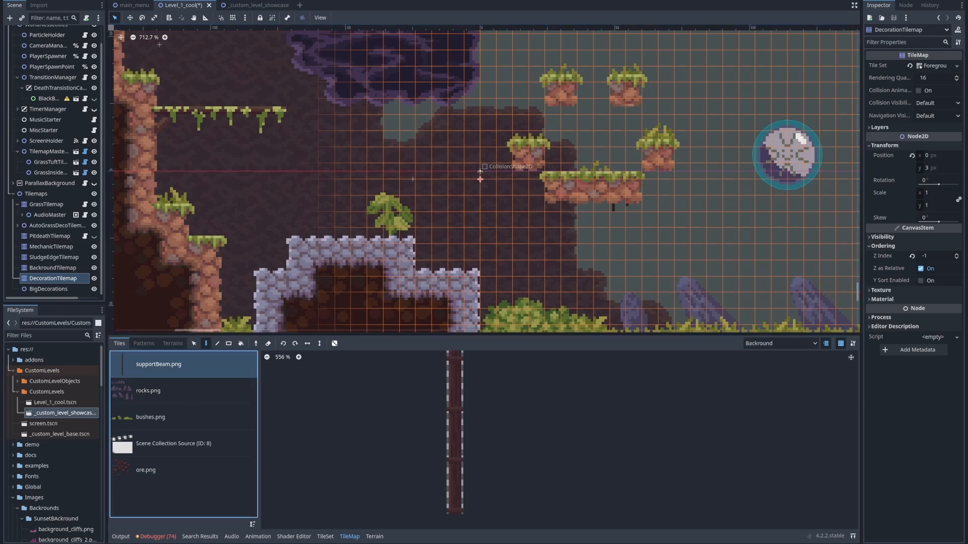
{"action": "left_click", "coordinate": [184, 470]}
{"action": "left_click", "coordinate": [456, 384]}
{"action": "middle_click_drag", "start_coordinate": [279, 171], "coordinate": [386, 281]}
{"action": "scroll", "coordinate": [305, 213], "scroll_direction": "up", "scroll_amount": 1}
{"action": "middle_click_drag", "start_coordinate": [313, 101], "coordinate": [210, 78]}
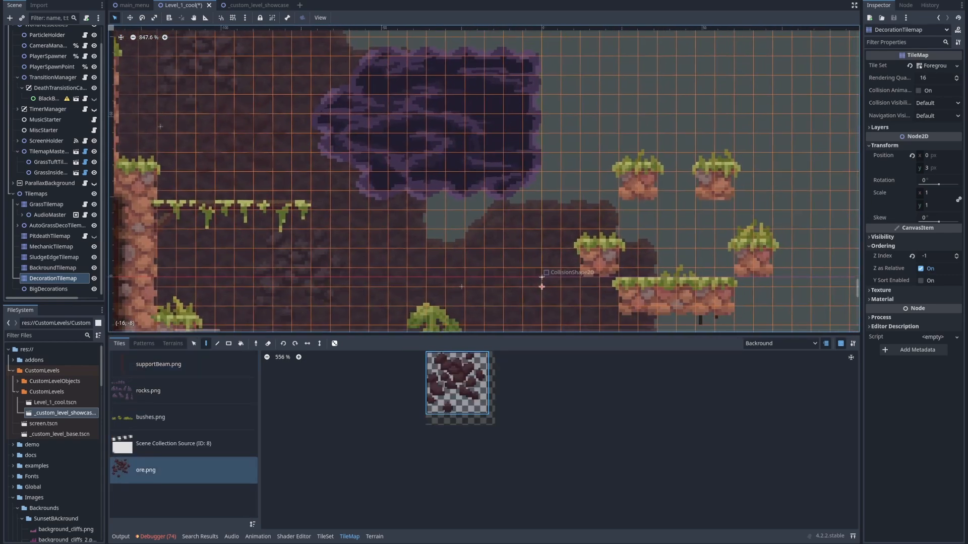
Place supportBeam.png beam pieces on the background dirt along the cliff and beside the stone mound
{"action": "left_click", "coordinate": [158, 364]}
{"action": "left_click", "coordinate": [454, 389]}
{"action": "middle_click_drag", "start_coordinate": [282, 323], "coordinate": [325, 211]}
{"action": "middle_click_drag", "start_coordinate": [288, 259], "coordinate": [289, 257]}
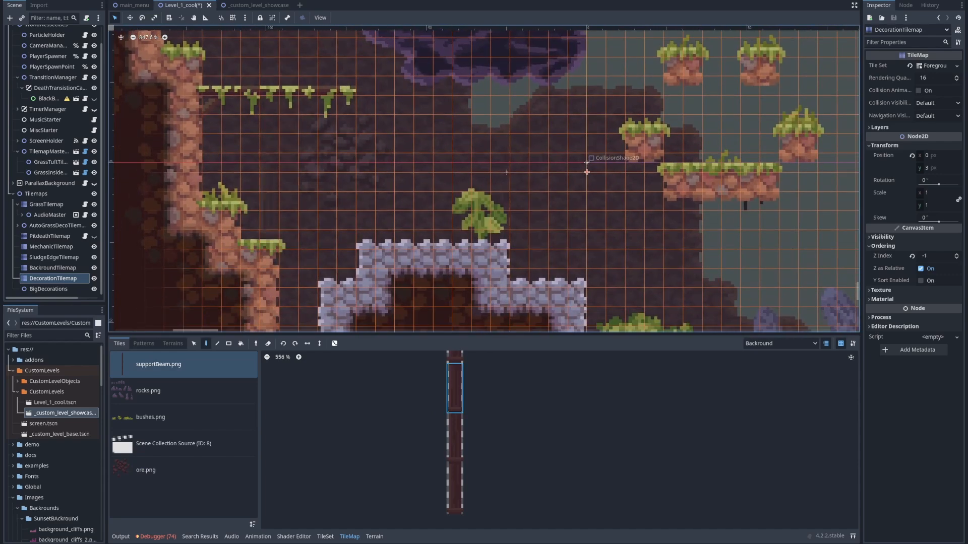
{"action": "left_click", "coordinate": [454, 438]}
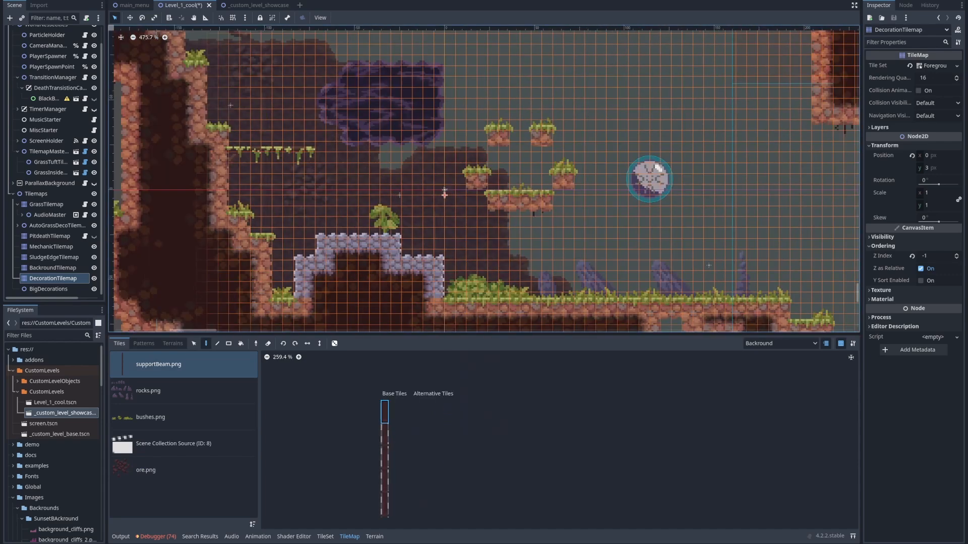
Save the level, run it to test the new decorations around the stone mound and bushes, and stop the game
{"action": "key", "text": "ctrl+s"}
{"action": "key", "text": "F6"}
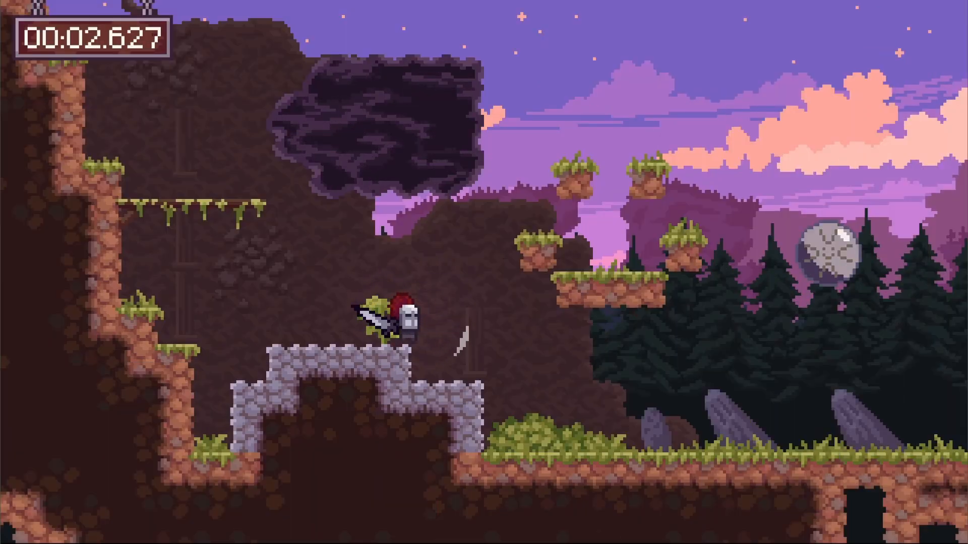
{"action": "left_click", "coordinate": [460, 341]}
{"action": "left_click", "coordinate": [185, 301]}
{"action": "key", "text": "Right"}
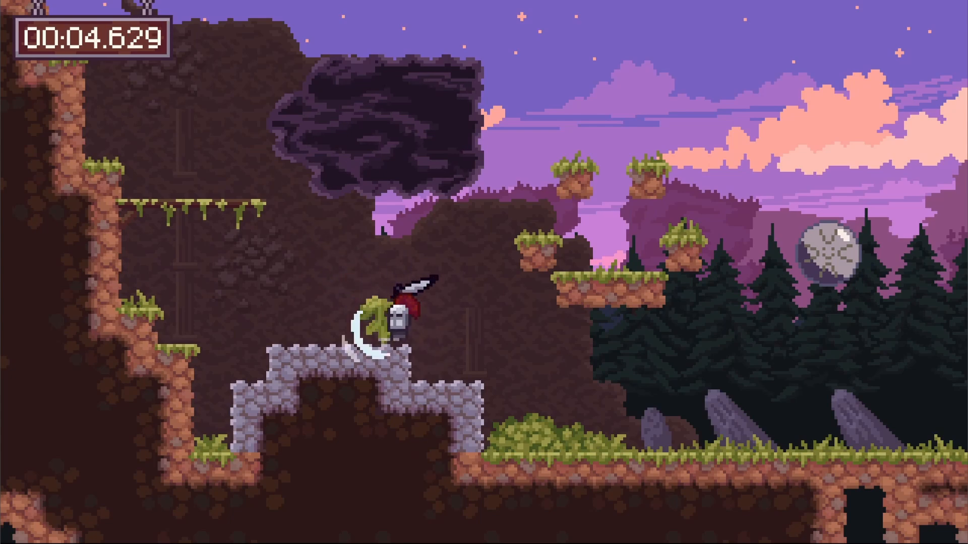
{"action": "key", "text": "Right"}
{"action": "key", "text": "space"}
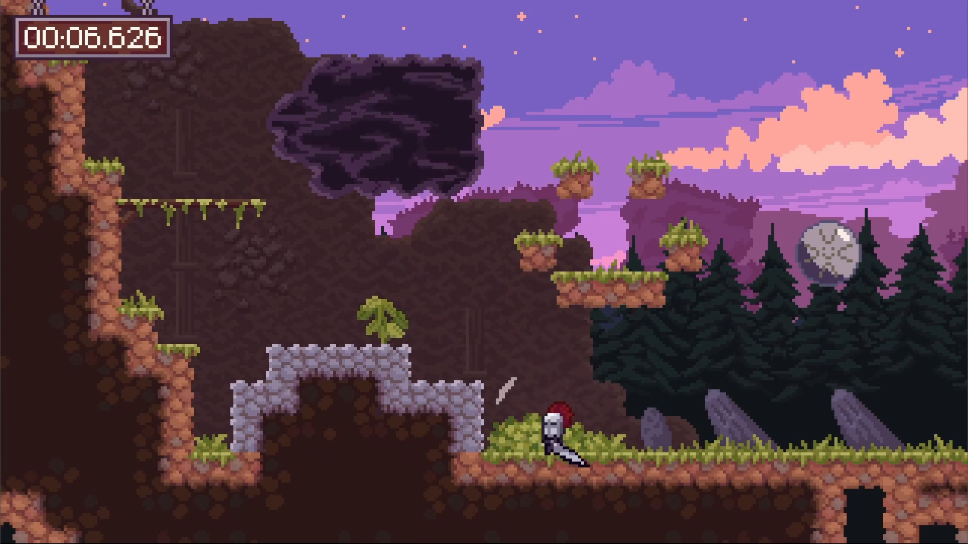
{"action": "key", "text": "F8"}
Place vine1 from the scene collection under the long ceiling on DecorationTilemap's Default layer
{"action": "left_click", "coordinate": [53, 268]}
{"action": "left_click", "coordinate": [53, 278]}
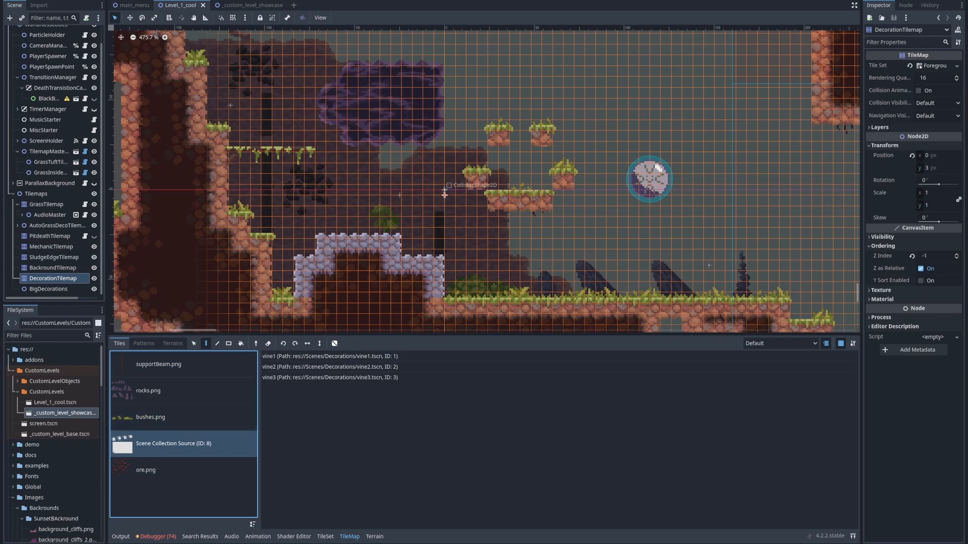
{"action": "left_click", "coordinate": [330, 357]}
{"action": "middle_click_drag", "start_coordinate": [461, 254], "coordinate": [392, 270]}
{"action": "middle_click_drag", "start_coordinate": [446, 142], "coordinate": [438, 242]}
{"action": "scroll", "coordinate": [439, 242], "scroll_direction": "up", "scroll_amount": 5}
{"action": "left_click", "coordinate": [397, 99]}
{"action": "scroll", "coordinate": [396, 99], "scroll_direction": "up", "scroll_amount": 12}
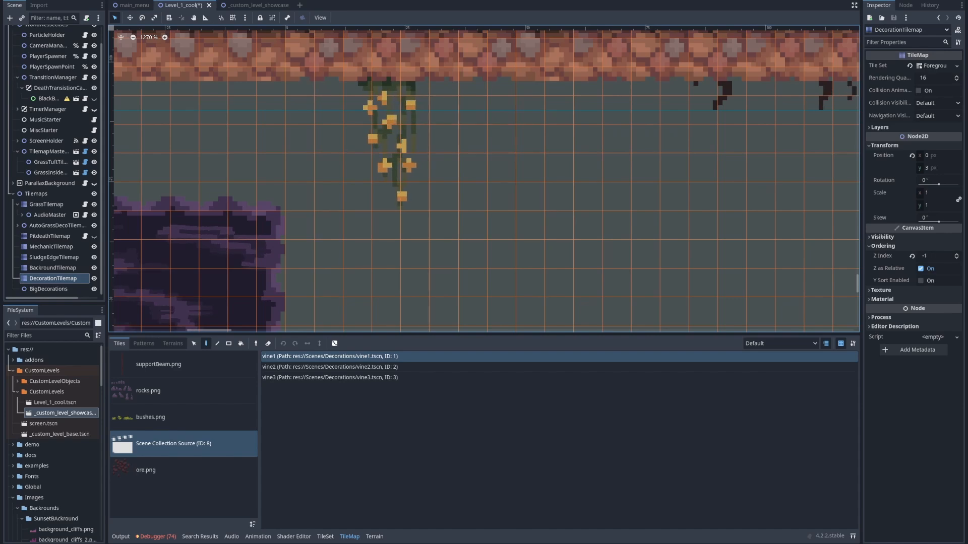
Hang vine3 and vine2 from the same ceiling, one on either side of the first vine
{"action": "left_click", "coordinate": [403, 377]}
{"action": "left_click", "coordinate": [588, 83]}
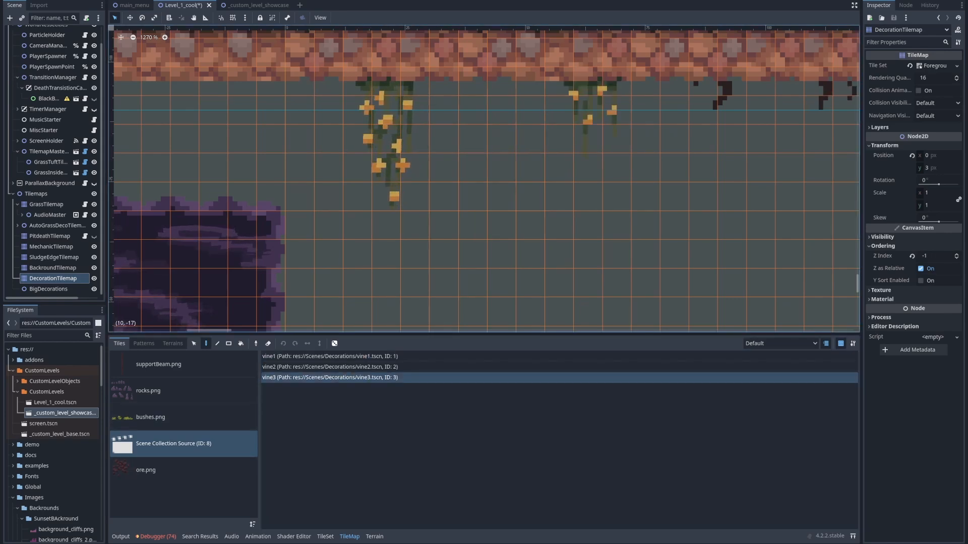
{"action": "middle_click_drag", "start_coordinate": [702, 140], "coordinate": [628, 156]}
{"action": "left_click", "coordinate": [363, 367]}
{"action": "left_click", "coordinate": [167, 97]}
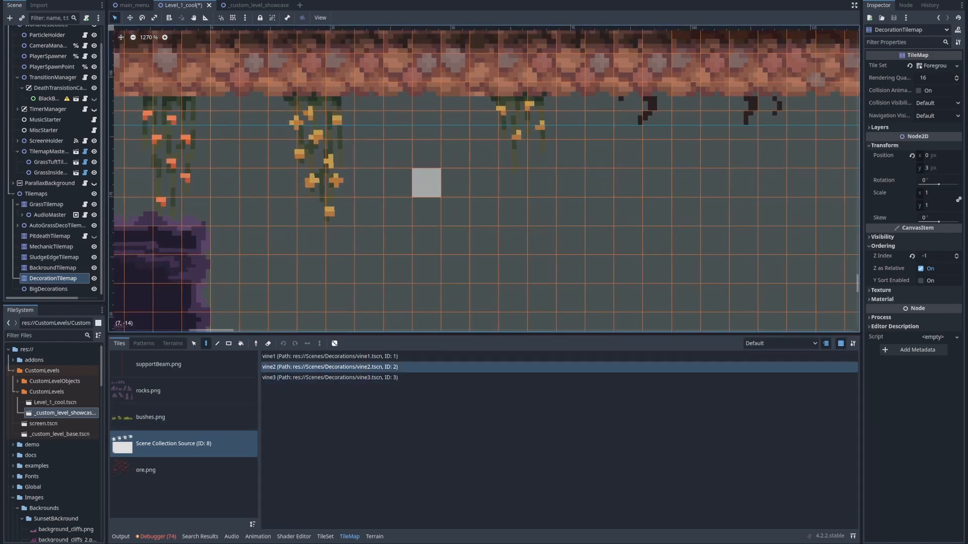
{"action": "scroll", "coordinate": [418, 178], "scroll_direction": "down", "scroll_amount": 11}
{"action": "middle_click_drag", "start_coordinate": [318, 136], "coordinate": [549, 192]}
{"action": "scroll", "coordinate": [453, 192], "scroll_direction": "down", "scroll_amount": 8}
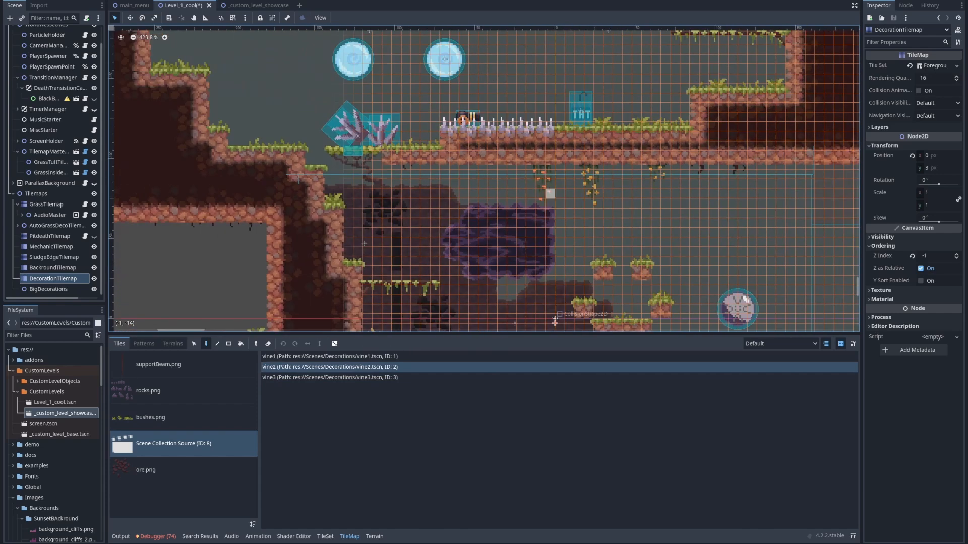
Add bigStump.png from Images/Decorations/ForegroundLevel1 as a sprite on the grassy ground by the leaning rocks
{"action": "left_click", "coordinate": [48, 289]}
{"action": "scroll", "coordinate": [404, 217], "scroll_direction": "down", "scroll_amount": 6}
{"action": "middle_click_drag", "start_coordinate": [404, 216], "coordinate": [183, 230]}
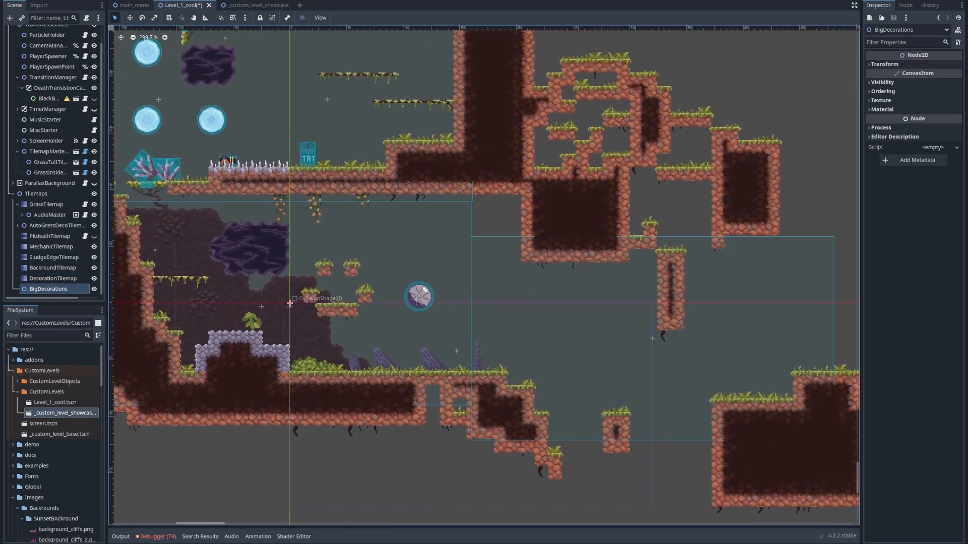
{"action": "scroll", "coordinate": [53, 438], "scroll_direction": "down", "scroll_amount": 3}
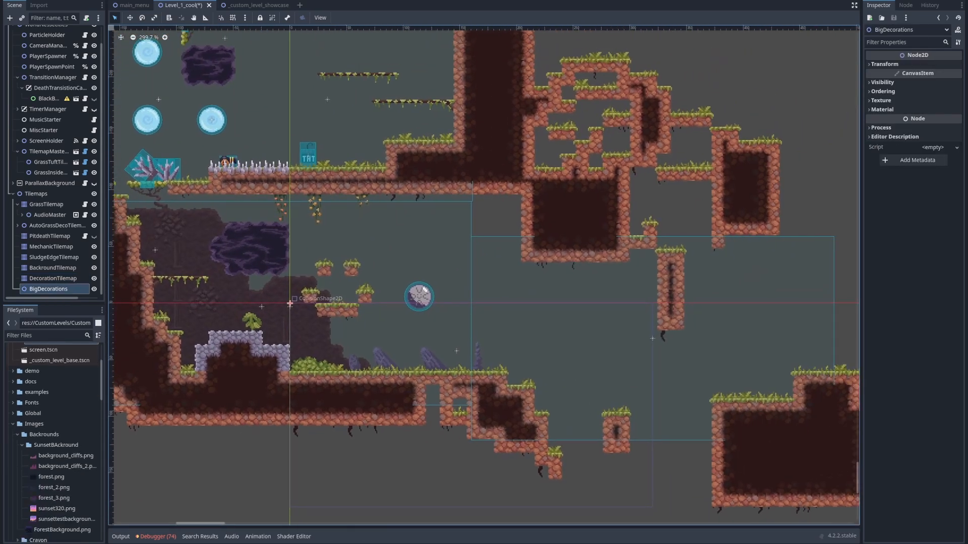
{"action": "left_click", "coordinate": [17, 434]}
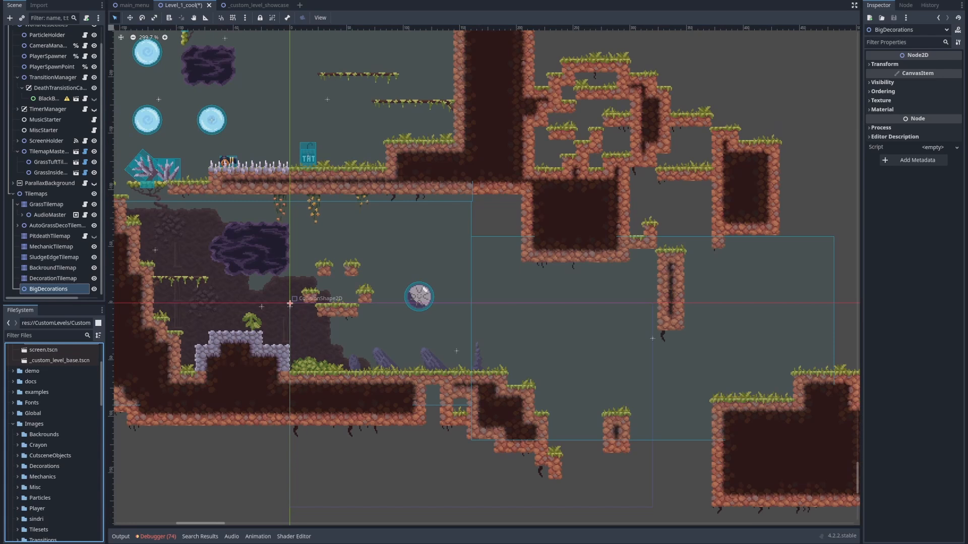
{"action": "left_click", "coordinate": [17, 466]}
{"action": "scroll", "coordinate": [17, 466], "scroll_direction": "down", "scroll_amount": 1}
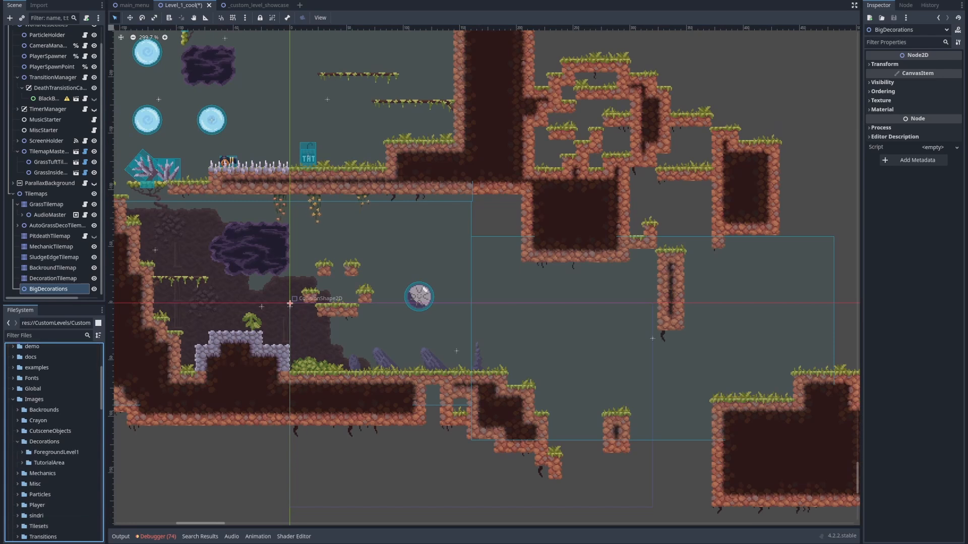
{"action": "left_click", "coordinate": [22, 453]}
{"action": "scroll", "coordinate": [22, 452], "scroll_direction": "down", "scroll_amount": 2}
{"action": "left_click_drag", "start_coordinate": [55, 414], "coordinate": [390, 357]}
{"action": "scroll", "coordinate": [399, 360], "scroll_direction": "up", "scroll_amount": 5}
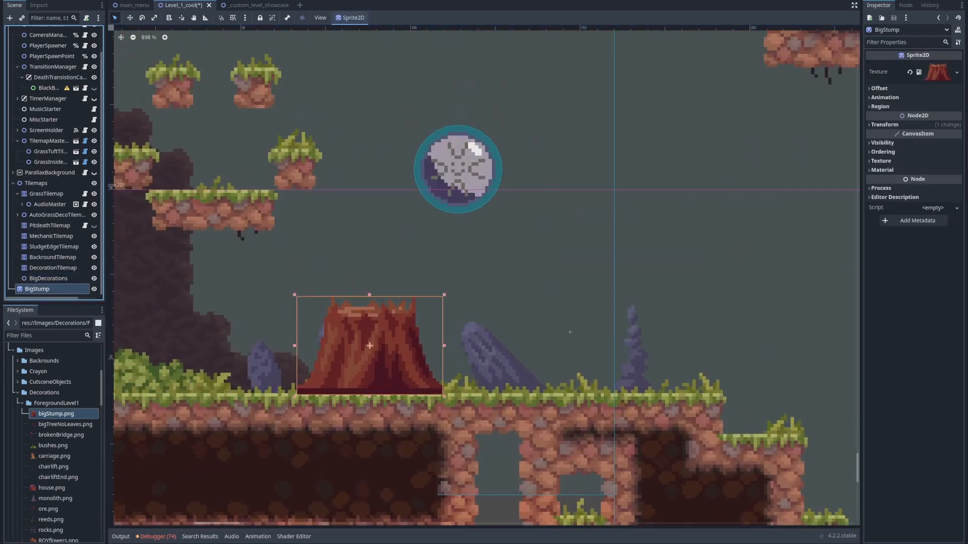
Make the BigStump sprite a child of the BigDecorations node
{"action": "left_click_drag", "start_coordinate": [37, 288], "coordinate": [46, 279]}
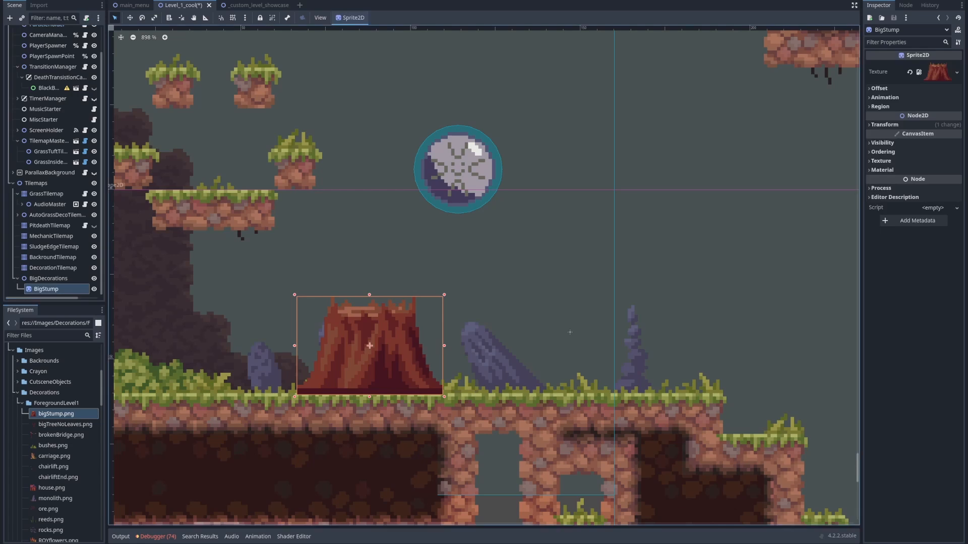
{"action": "left_click", "coordinate": [48, 279]}
{"action": "left_click", "coordinate": [45, 289]}
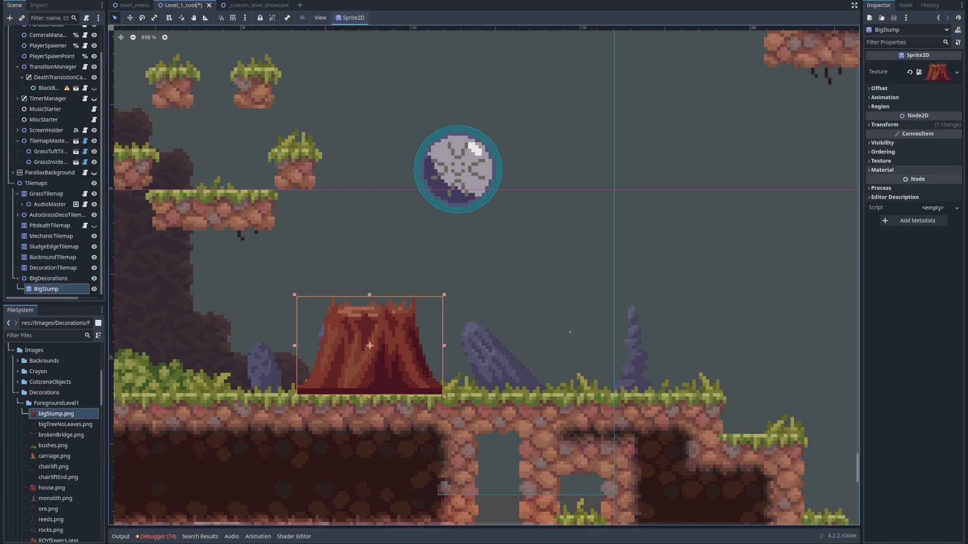
Set BigStump's Z Index to -10 in its ordering settings
{"action": "left_click", "coordinate": [883, 151]}
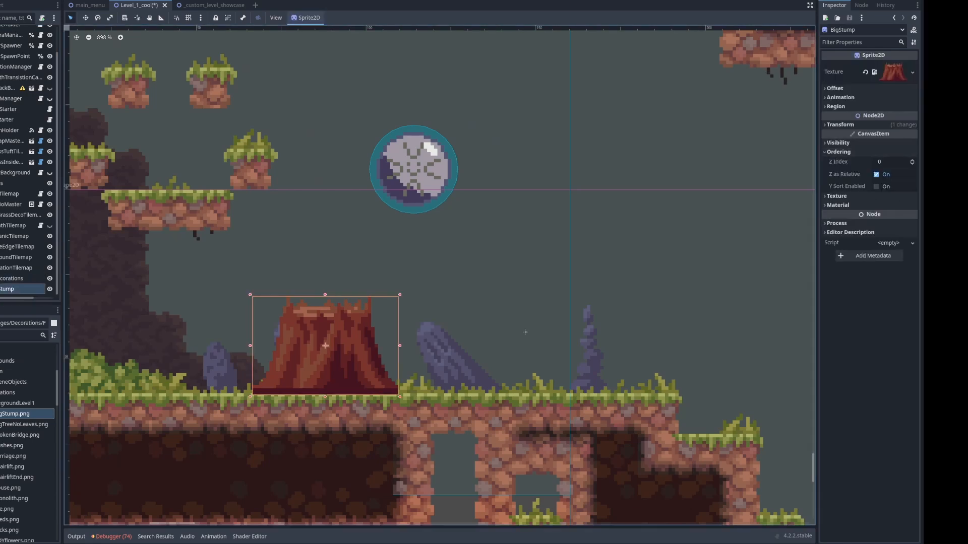
{"action": "scroll", "coordinate": [246, 395], "scroll_direction": "up", "scroll_amount": 2}
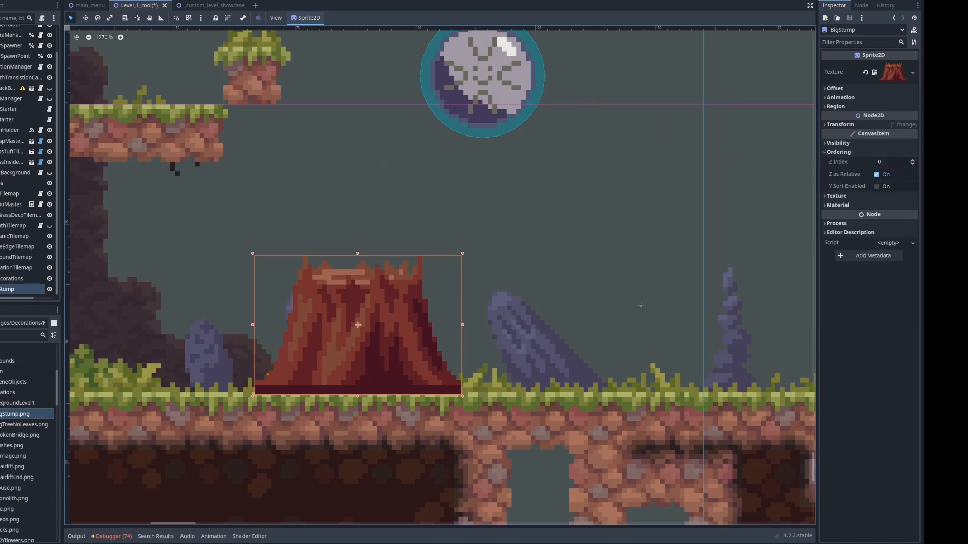
{"action": "left_click", "coordinate": [912, 164]}
{"action": "left_click", "coordinate": [912, 164]}
{"action": "left_click", "coordinate": [912, 164]}
{"action": "left_click", "coordinate": [912, 163]}
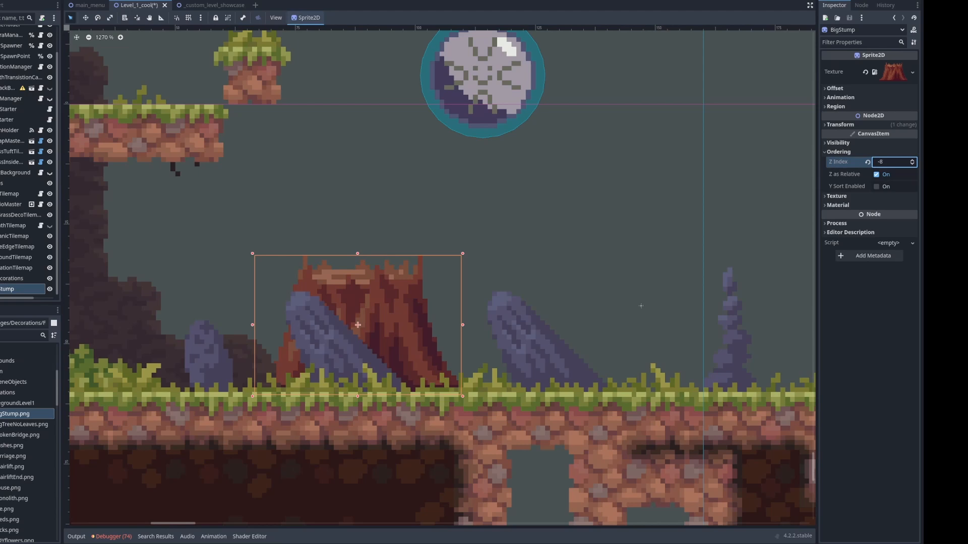
{"action": "left_click", "coordinate": [912, 163]}
{"action": "left_click", "coordinate": [912, 164]}
Move BigStump between the two leaning rocks and turn off its Centered offset option
{"action": "middle_click_drag", "start_coordinate": [378, 323], "coordinate": [271, 296]}
{"action": "left_click_drag", "start_coordinate": [270, 295], "coordinate": [371, 290]}
{"action": "scroll", "coordinate": [501, 270], "scroll_direction": "down", "scroll_amount": 2}
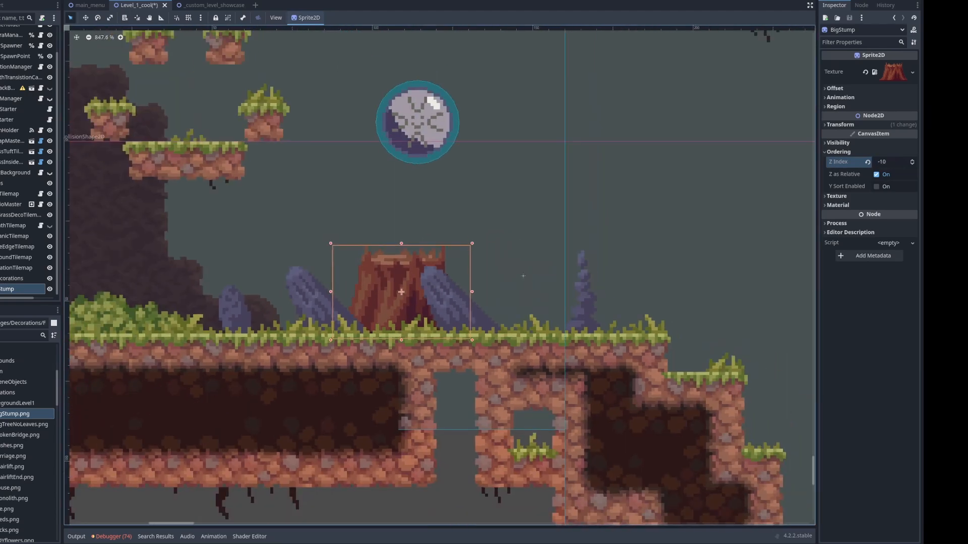
{"action": "left_click", "coordinate": [835, 88]}
{"action": "left_click", "coordinate": [876, 99]}
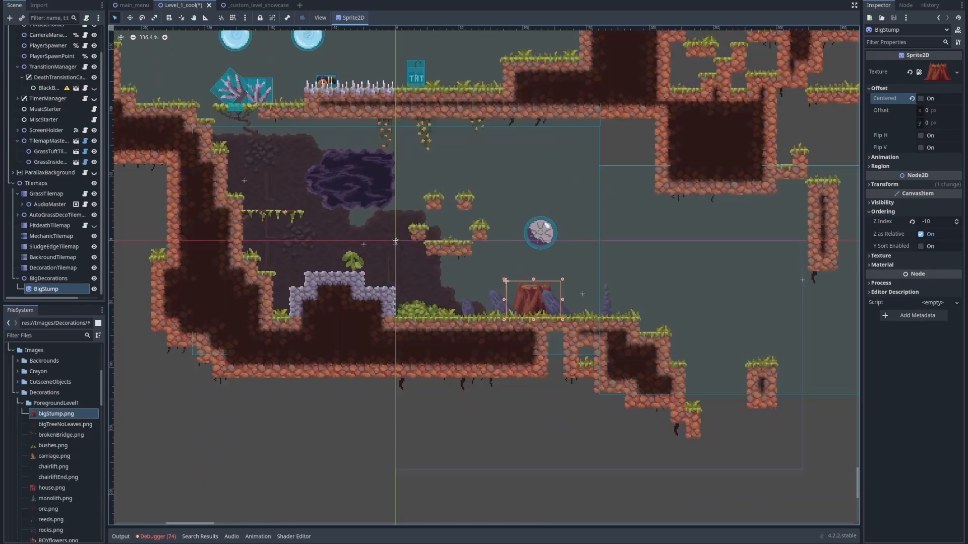
Try adding reeds.png from the ForegroundLevel1 decorations to the ground between the bush and the stump
{"action": "scroll", "coordinate": [55, 444], "scroll_direction": "down", "scroll_amount": 3}
{"action": "scroll", "coordinate": [56, 443], "scroll_direction": "down", "scroll_amount": 1}
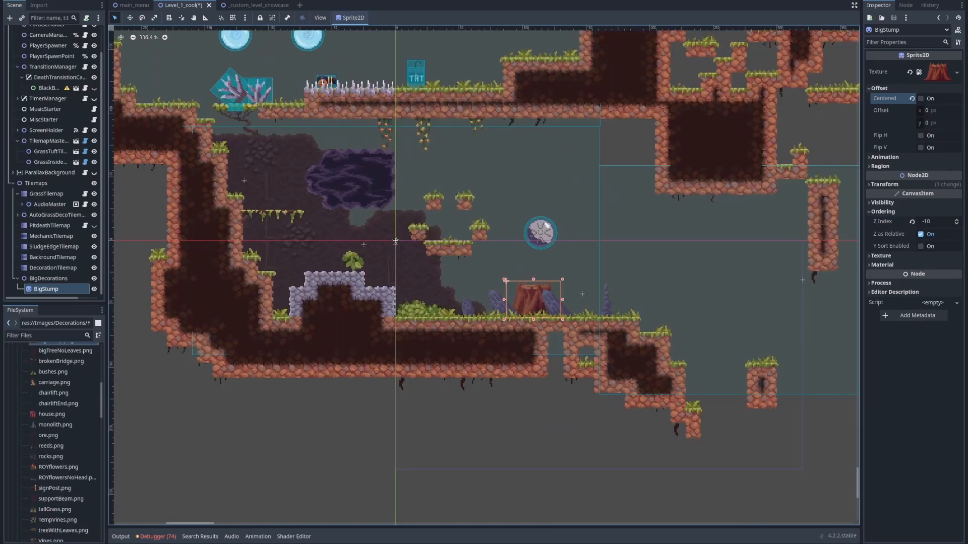
{"action": "left_click_drag", "start_coordinate": [50, 446], "coordinate": [413, 306]}
{"action": "left_click_drag", "start_coordinate": [497, 305], "coordinate": [494, 304]}
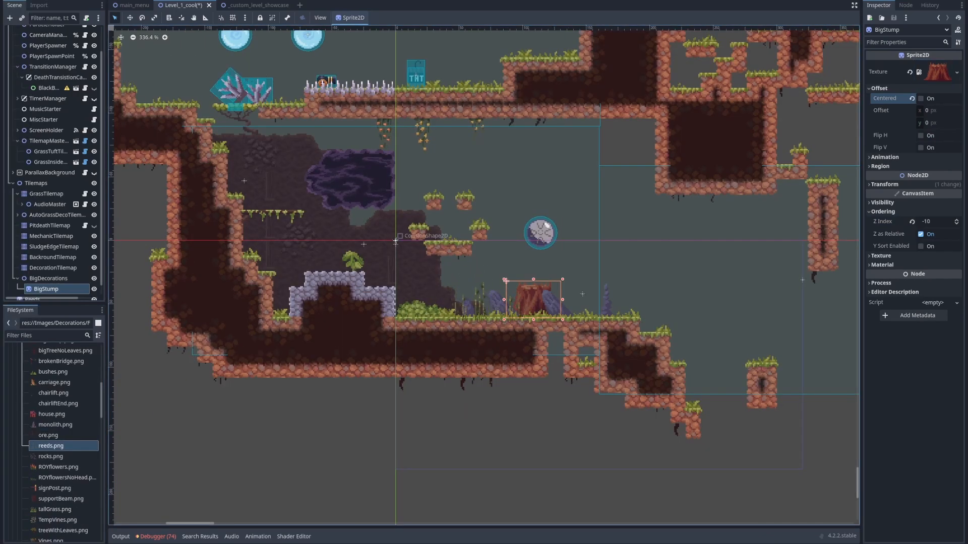
{"action": "scroll", "coordinate": [476, 300], "scroll_direction": "up", "scroll_amount": 10}
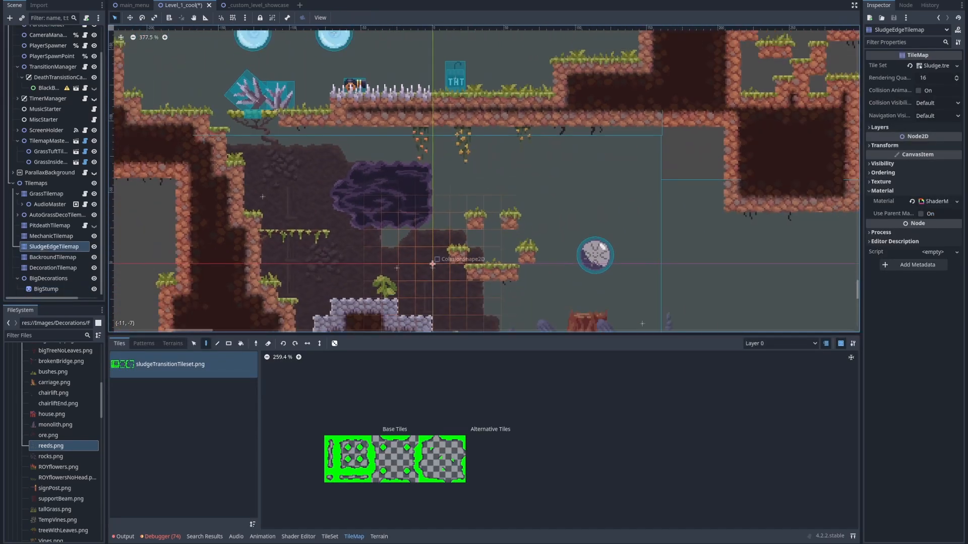
On GrassTilemap, paint a patch of UnbounceableHazard terrain below the left rock ceiling, against the outer side of the vertical rock wall
{"action": "middle_click_drag", "start_coordinate": [433, 264], "coordinate": [511, 297]}
{"action": "middle_click_drag", "start_coordinate": [454, 222], "coordinate": [440, 173]}
{"action": "scroll", "coordinate": [439, 174], "scroll_direction": "up", "scroll_amount": 11}
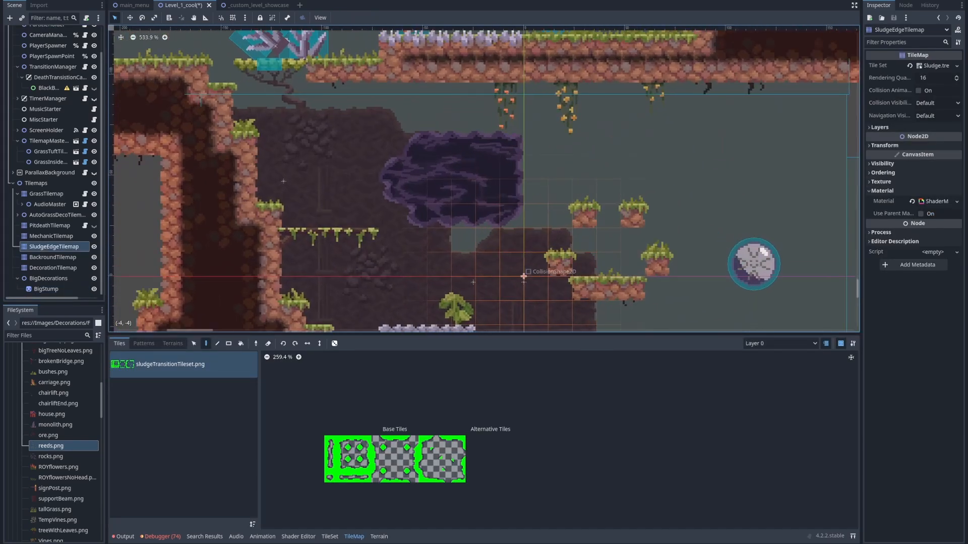
{"action": "middle_click_drag", "start_coordinate": [155, 208], "coordinate": [328, 234]}
{"action": "scroll", "coordinate": [328, 234], "scroll_direction": "down", "scroll_amount": 10}
{"action": "scroll", "coordinate": [247, 243], "scroll_direction": "down", "scroll_amount": 1}
{"action": "left_click", "coordinate": [47, 194]}
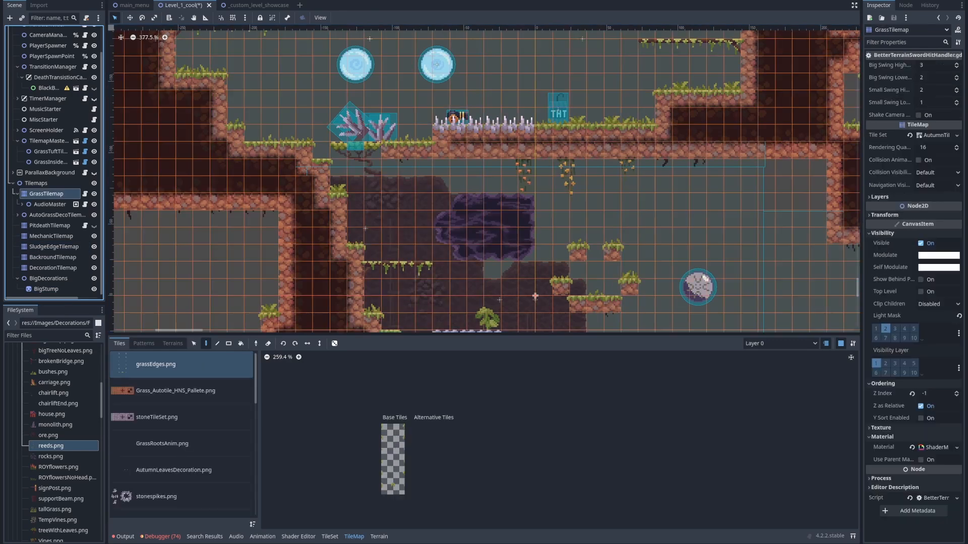
{"action": "left_click", "coordinate": [380, 536]}
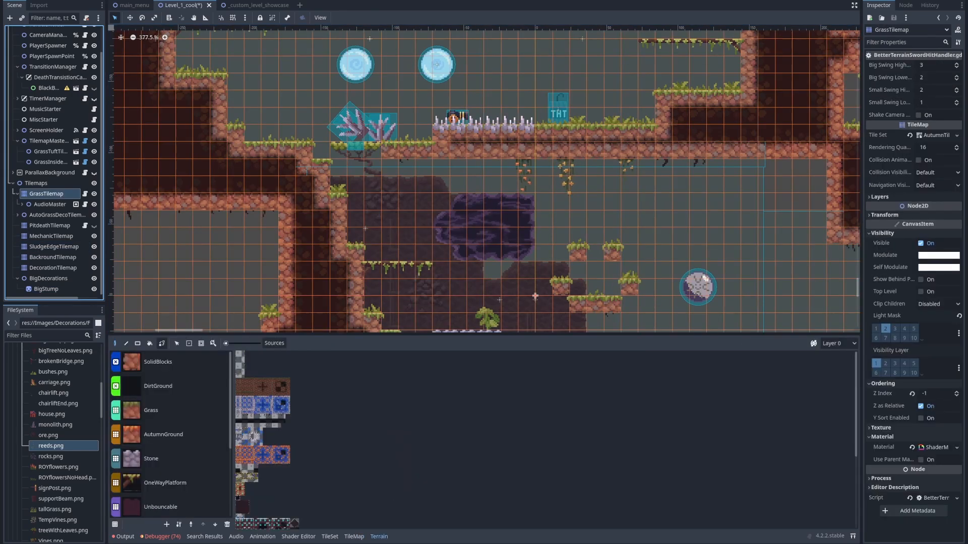
{"action": "scroll", "coordinate": [171, 444], "scroll_direction": "down", "scroll_amount": 4}
{"action": "left_click", "coordinate": [171, 447]}
{"action": "mouse_move", "coordinate": [268, 269]}
{"action": "middle_mouse_down"}
{"action": "mouse_move", "coordinate": [341, 244]}
{"action": "mouse_move", "coordinate": [411, 243]}
{"action": "middle_mouse_up"}
{"action": "scroll", "coordinate": [362, 175], "scroll_direction": "up", "scroll_amount": 7}
{"action": "mouse_move", "coordinate": [311, 201]}
{"action": "left_mouse_down"}
{"action": "mouse_move", "coordinate": [362, 201]}
{"action": "mouse_move", "coordinate": [429, 222]}
{"action": "mouse_move", "coordinate": [327, 242]}
{"action": "mouse_move", "coordinate": [443, 273]}
{"action": "mouse_move", "coordinate": [423, 317]}
{"action": "left_mouse_up"}
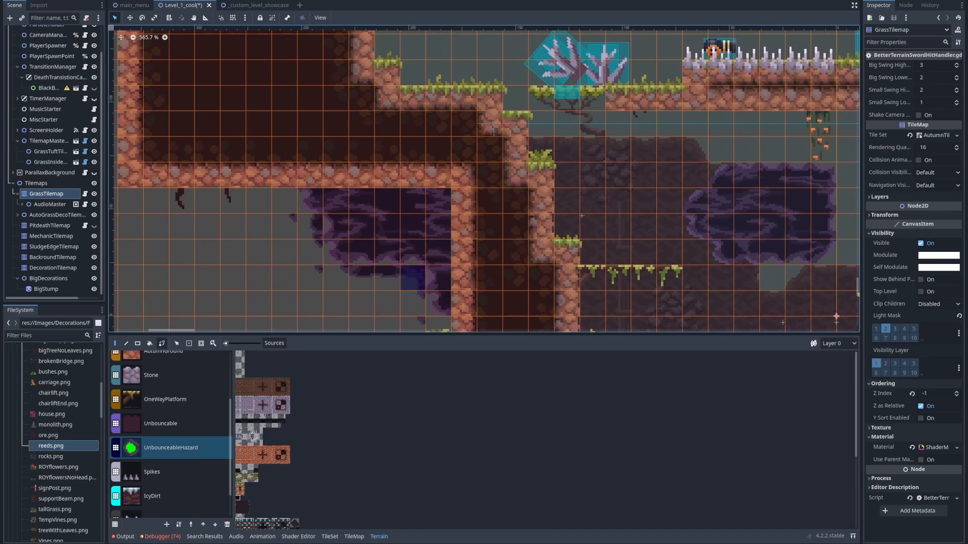
{"action": "middle_click_drag", "start_coordinate": [395, 283], "coordinate": [378, 222]}
{"action": "scroll", "coordinate": [379, 222], "scroll_direction": "up", "scroll_amount": 7}
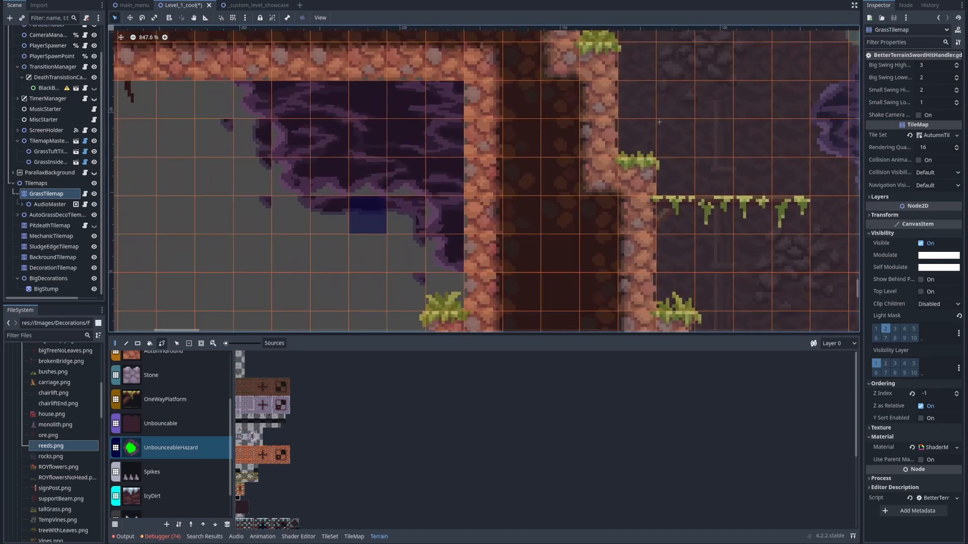
{"action": "scroll", "coordinate": [349, 216], "scroll_direction": "up", "scroll_amount": 3}
Erase the stray tiles along the lower edge of the new purple hazard patch and check its seam with the rock
{"action": "left_click", "coordinate": [354, 536]}
{"action": "right_click_drag", "start_coordinate": [202, 114], "coordinate": [239, 121]}
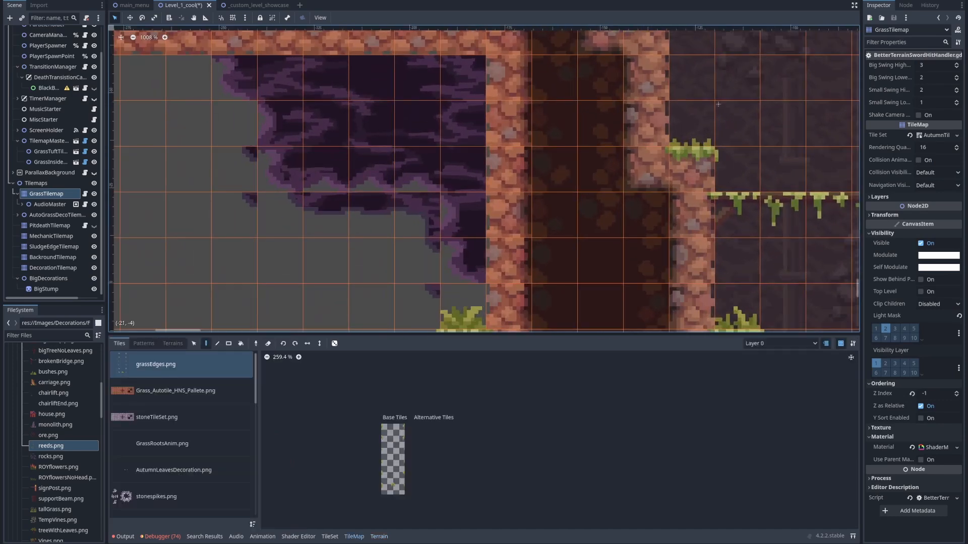
{"action": "mouse_move", "coordinate": [285, 215]}
{"action": "right_mouse_down"}
{"action": "mouse_move", "coordinate": [331, 214]}
{"action": "mouse_move", "coordinate": [423, 252]}
{"action": "mouse_move", "coordinate": [426, 292]}
{"action": "right_mouse_up"}
{"action": "scroll", "coordinate": [461, 171], "scroll_direction": "down", "scroll_amount": 6}
{"action": "middle_click_drag", "start_coordinate": [461, 171], "coordinate": [384, 195]}
{"action": "middle_click_drag", "start_coordinate": [564, 148], "coordinate": [698, 193]}
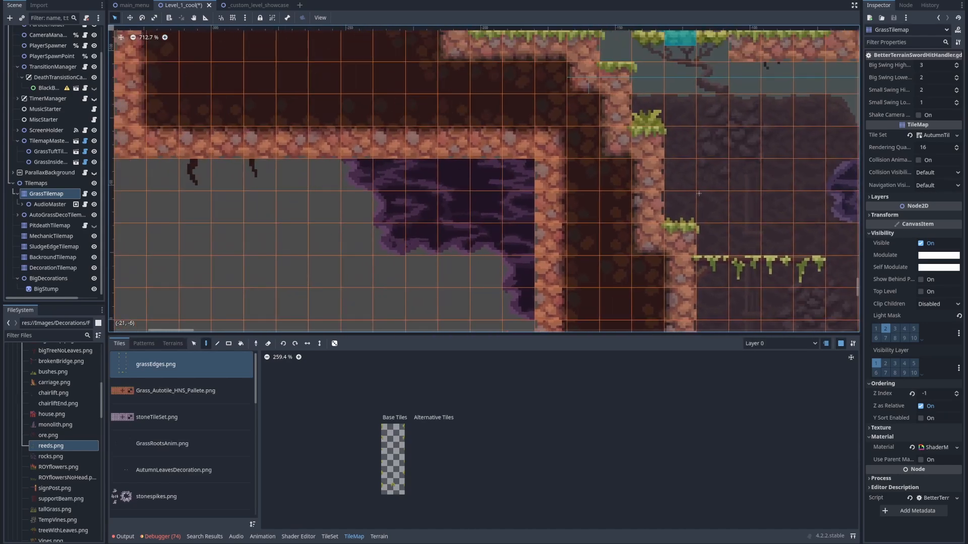
{"action": "scroll", "coordinate": [698, 194], "scroll_direction": "up", "scroll_amount": 5}
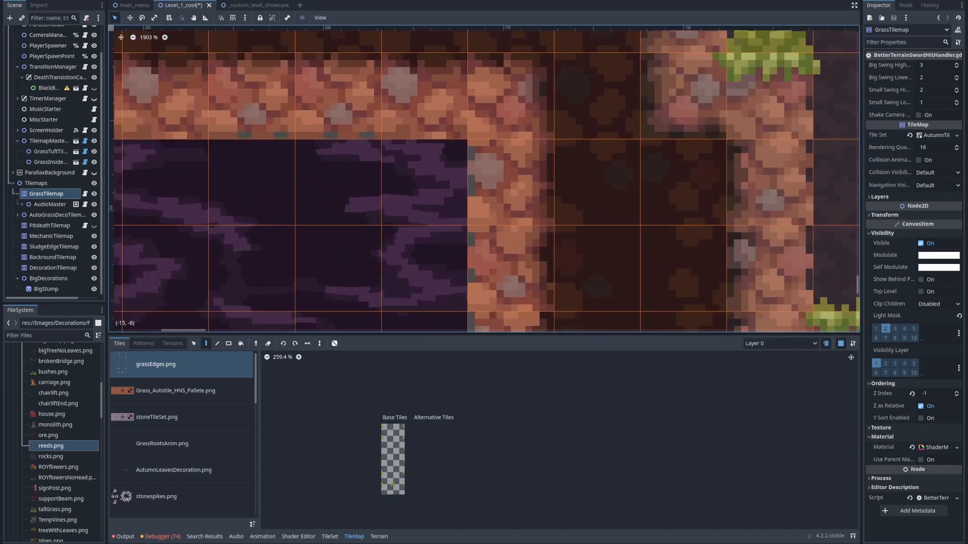
{"action": "scroll", "coordinate": [500, 137], "scroll_direction": "down", "scroll_amount": 6}
{"action": "middle_click_drag", "start_coordinate": [504, 325], "coordinate": [429, 237]}
{"action": "scroll", "coordinate": [712, 118], "scroll_direction": "down", "scroll_amount": 2}
{"action": "middle_click_drag", "start_coordinate": [712, 117], "coordinate": [608, 153]}
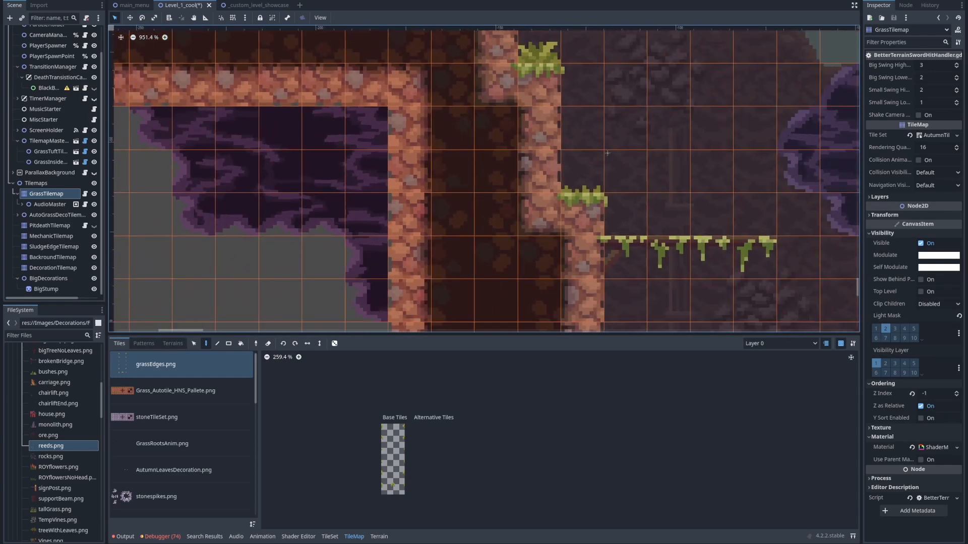
On SludgeEdgeTilemap, paint a vertical run of left-edge transition tiles over the rock wall beside the hazard patch
{"action": "key", "text": "Down"}
{"action": "key", "text": "Down"}
{"action": "key", "text": "Down"}
{"action": "key", "text": "Down"}
{"action": "key", "text": "Down"}
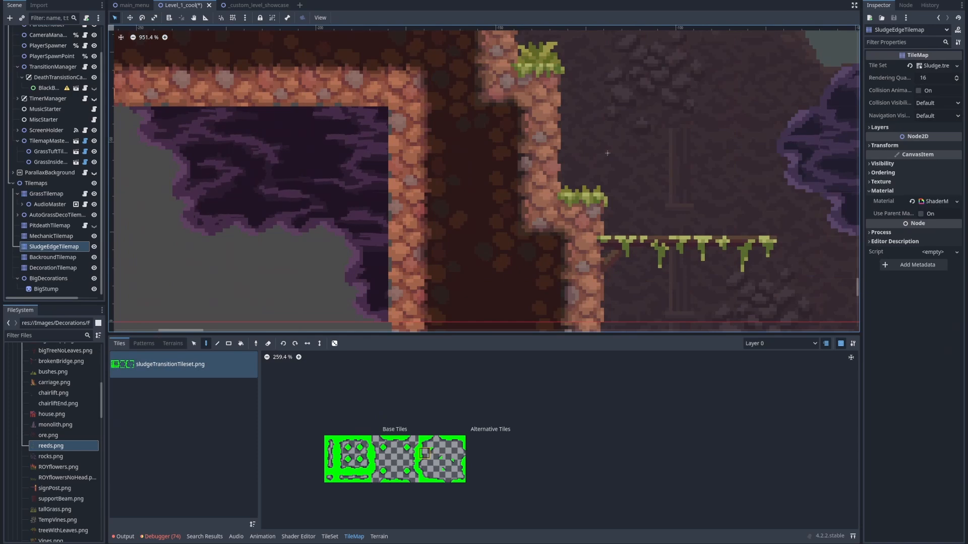
{"action": "scroll", "coordinate": [400, 459], "scroll_direction": "up", "scroll_amount": 3}
{"action": "middle_click_drag", "start_coordinate": [607, 153], "coordinate": [581, 100]}
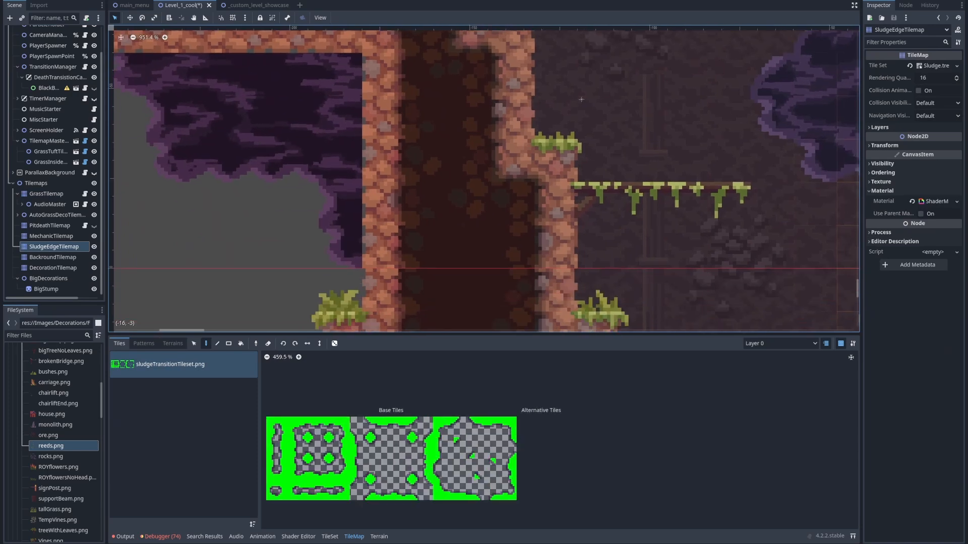
{"action": "scroll", "coordinate": [416, 447], "scroll_direction": "up", "scroll_amount": 1}
{"action": "scroll", "coordinate": [448, 449], "scroll_direction": "up", "scroll_amount": 1}
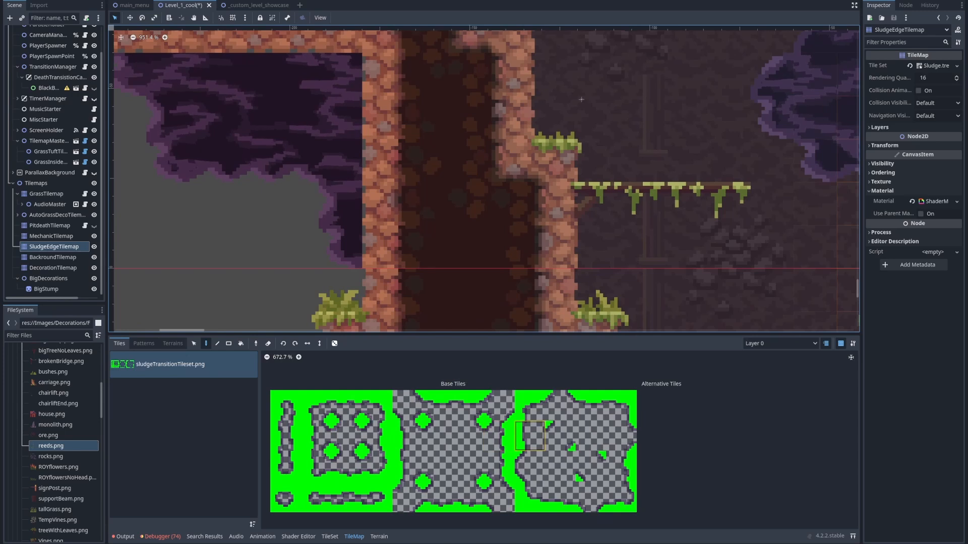
{"action": "middle_click_drag", "start_coordinate": [340, 121], "coordinate": [386, 167]}
{"action": "left_click", "coordinate": [530, 436]}
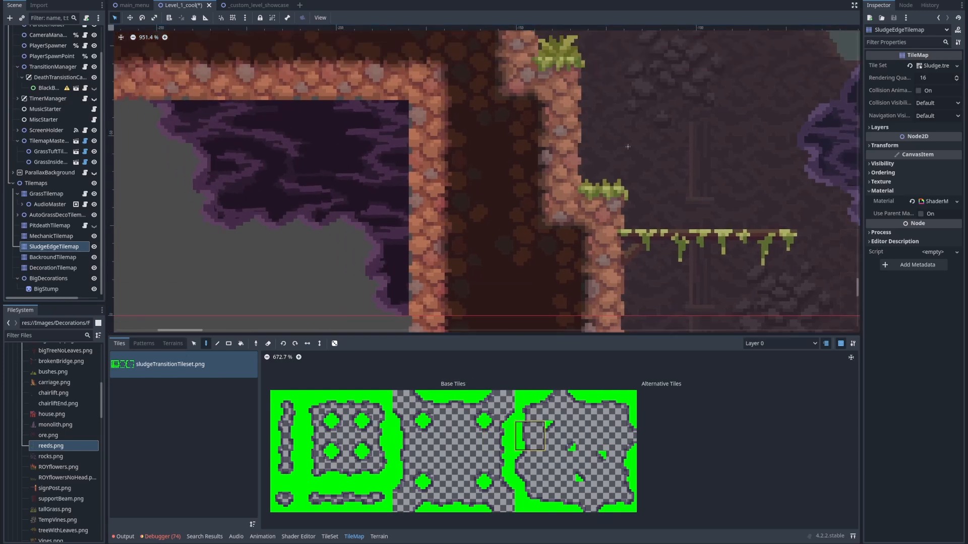
{"action": "left_click_drag", "start_coordinate": [417, 295], "coordinate": [416, 113]}
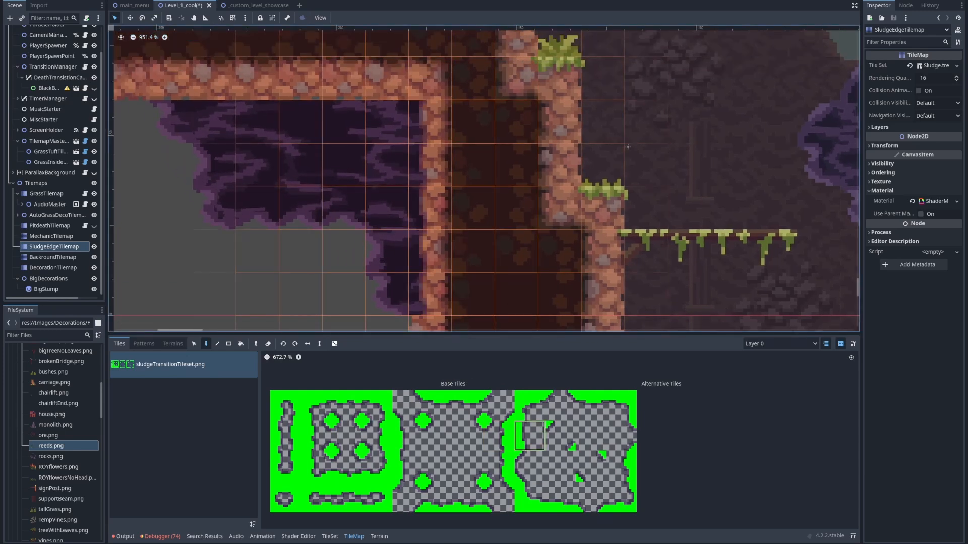
Place a corner transition tile from sludgeTransitionTileset.png where the hazard patch meets both the ceiling and the wall
{"action": "scroll", "coordinate": [517, 438], "scroll_direction": "up", "scroll_amount": 5}
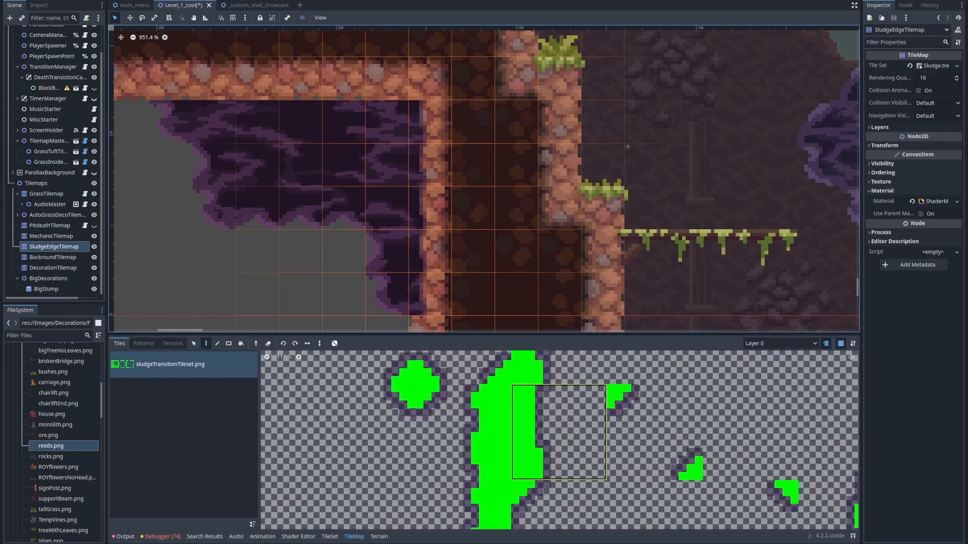
{"action": "middle_click_drag", "start_coordinate": [422, 296], "coordinate": [412, 254]}
{"action": "middle_click_drag", "start_coordinate": [419, 77], "coordinate": [426, 146]}
{"action": "scroll", "coordinate": [451, 417], "scroll_direction": "down", "scroll_amount": 5}
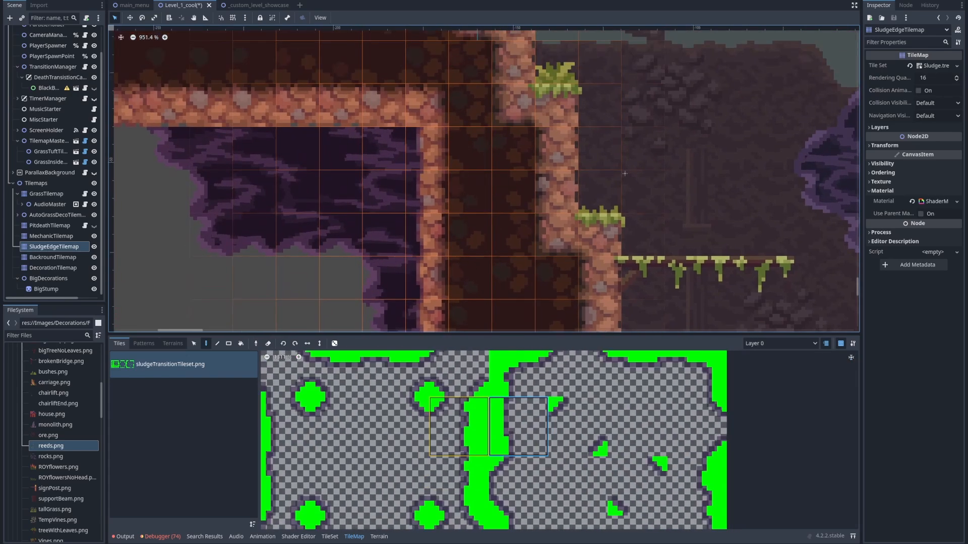
{"action": "scroll", "coordinate": [452, 416], "scroll_direction": "down", "scroll_amount": 3}
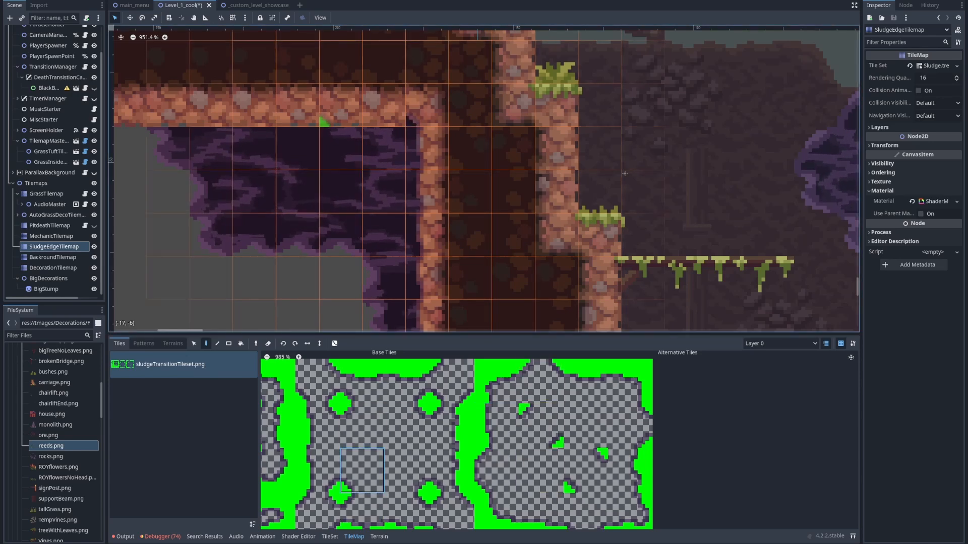
Paint a horizontal row of bottom-edge transition tiles across the ceiling rock above the hazard patch
{"action": "middle_click_drag", "start_coordinate": [625, 174], "coordinate": [598, 92]}
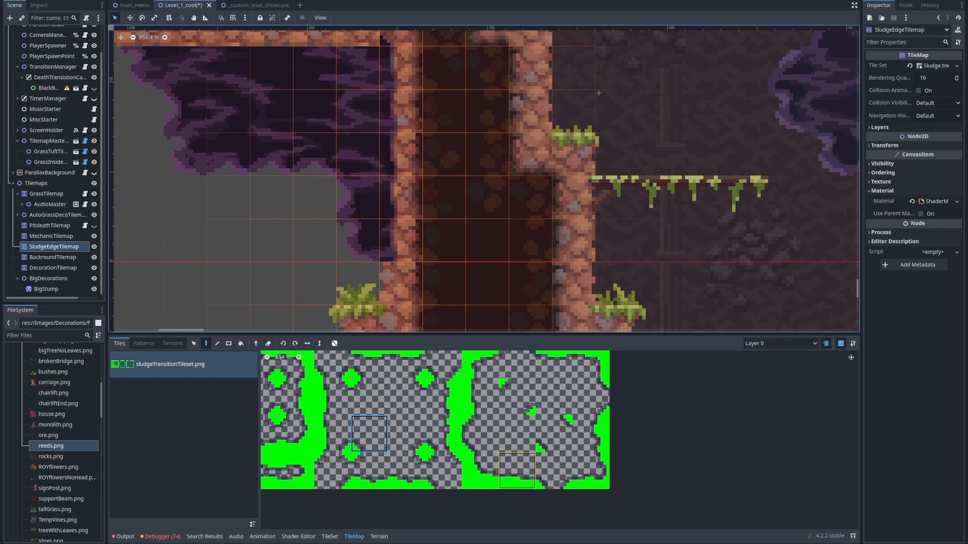
{"action": "middle_click_drag", "start_coordinate": [358, 197], "coordinate": [415, 288]}
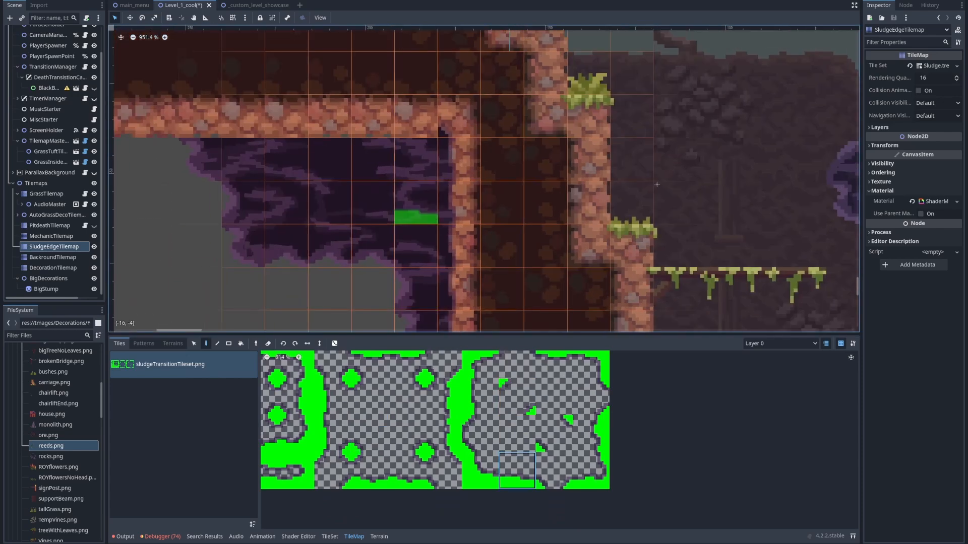
{"action": "left_click_drag", "start_coordinate": [416, 117], "coordinate": [200, 118]}
Add corner transition tiles at the outer end of the ceiling edge and at the lower end of the wall edge
{"action": "scroll", "coordinate": [458, 287], "scroll_direction": "down", "scroll_amount": 5}
{"action": "middle_click_drag", "start_coordinate": [457, 288], "coordinate": [422, 191]}
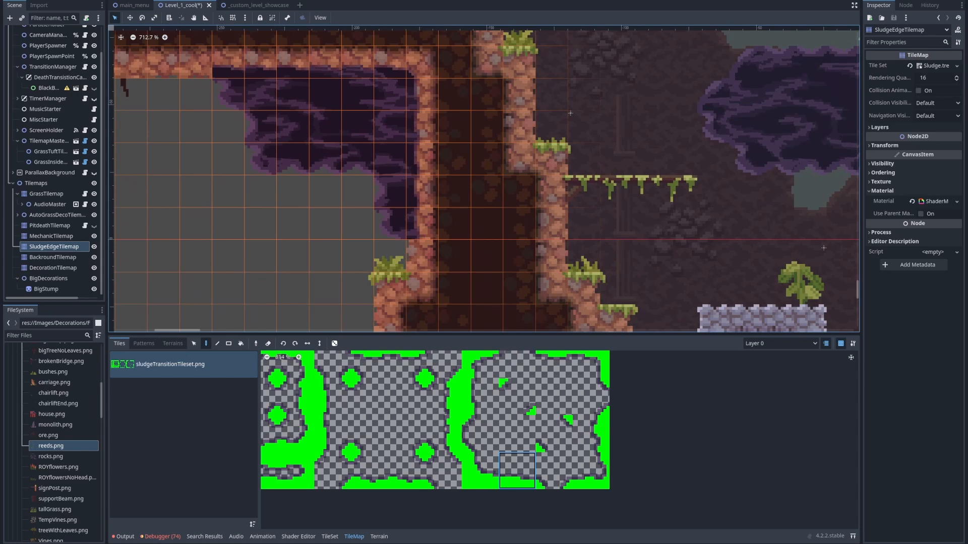
{"action": "left_click", "coordinate": [407, 434]}
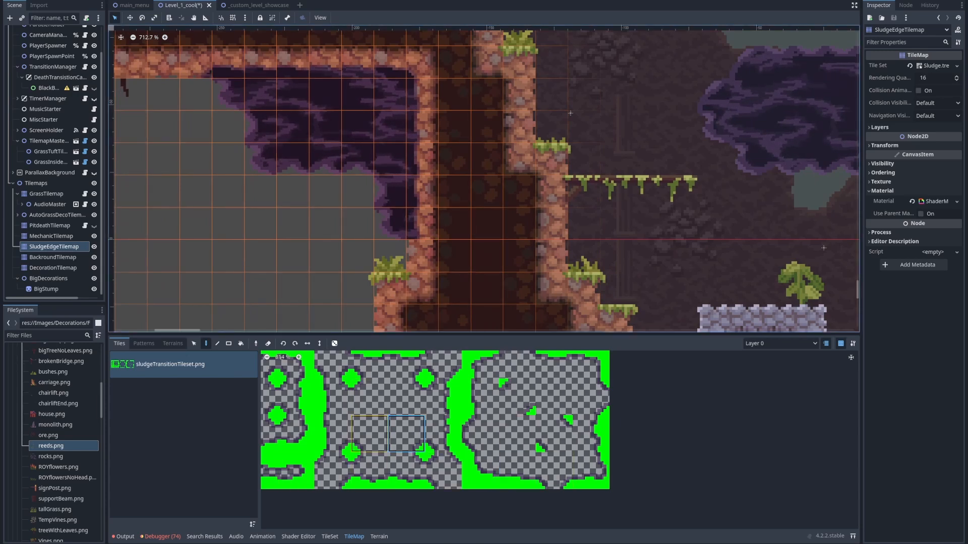
{"action": "left_click", "coordinate": [371, 399]}
{"action": "scroll", "coordinate": [444, 270], "scroll_direction": "up", "scroll_amount": 5}
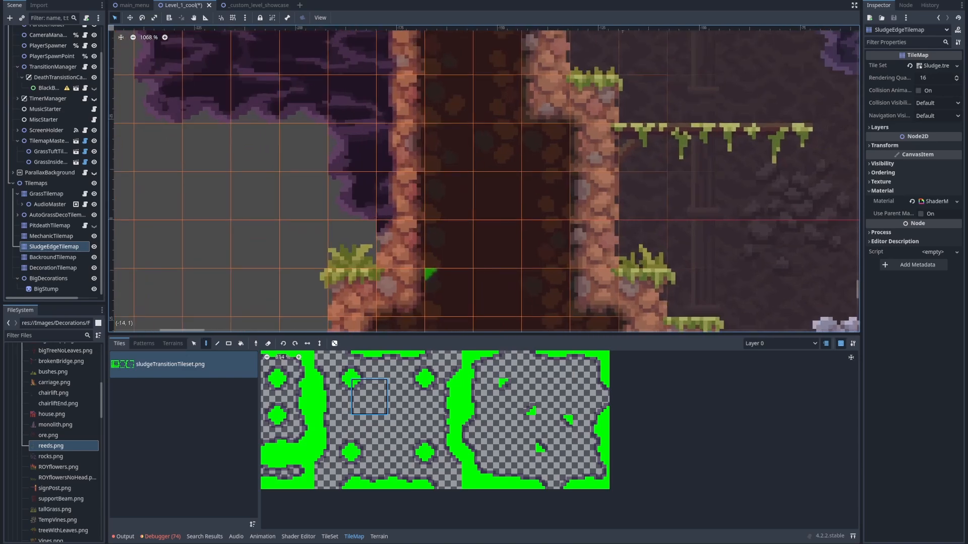
{"action": "scroll", "coordinate": [251, 251], "scroll_direction": "down", "scroll_amount": 5}
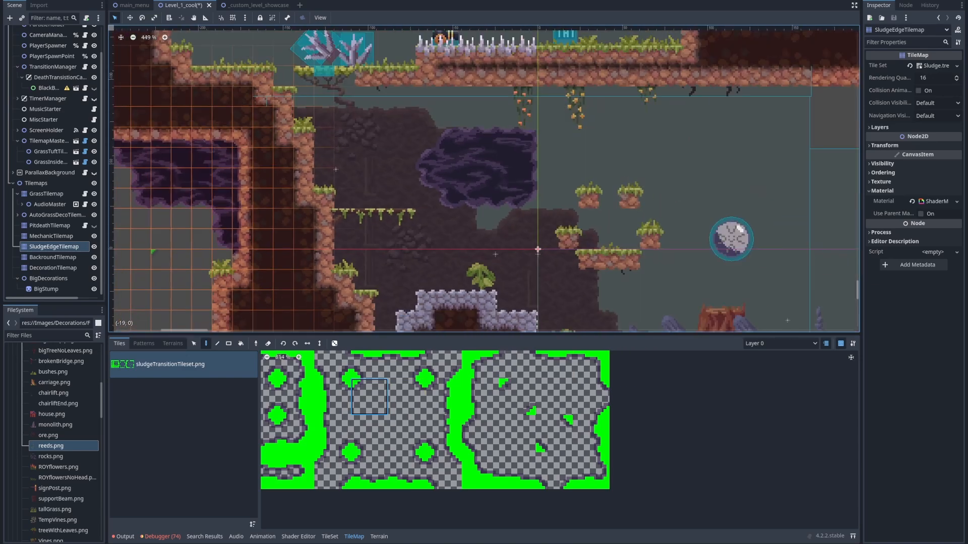
{"action": "middle_click_drag", "start_coordinate": [295, 270], "coordinate": [277, 285]}
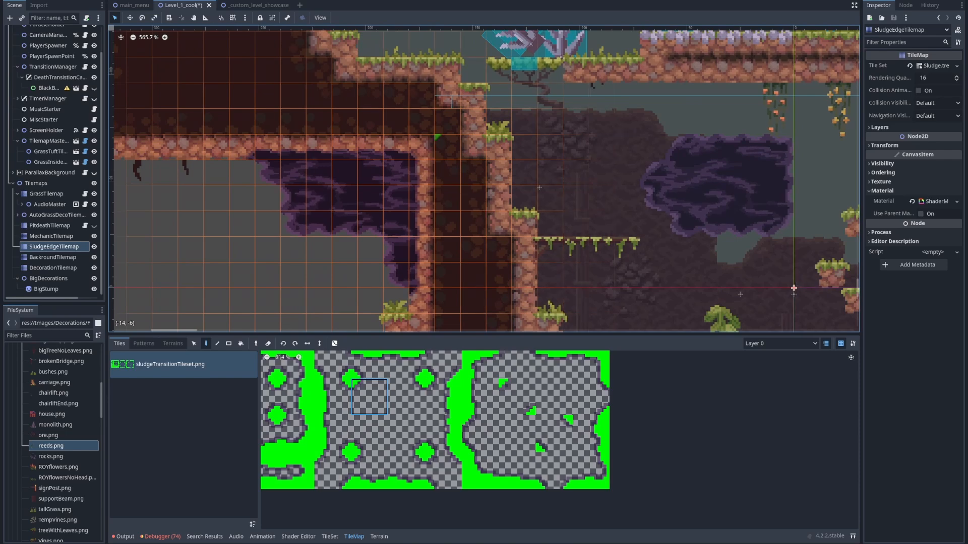
Review the whole level layout and the area covered by Screen2's CollisionShape2D
{"action": "scroll", "coordinate": [447, 146], "scroll_direction": "down", "scroll_amount": 6}
{"action": "middle_click_drag", "start_coordinate": [625, 190], "coordinate": [401, 217]}
{"action": "middle_click_drag", "start_coordinate": [440, 171], "coordinate": [464, 235]}
{"action": "scroll", "coordinate": [465, 235], "scroll_direction": "down", "scroll_amount": 3}
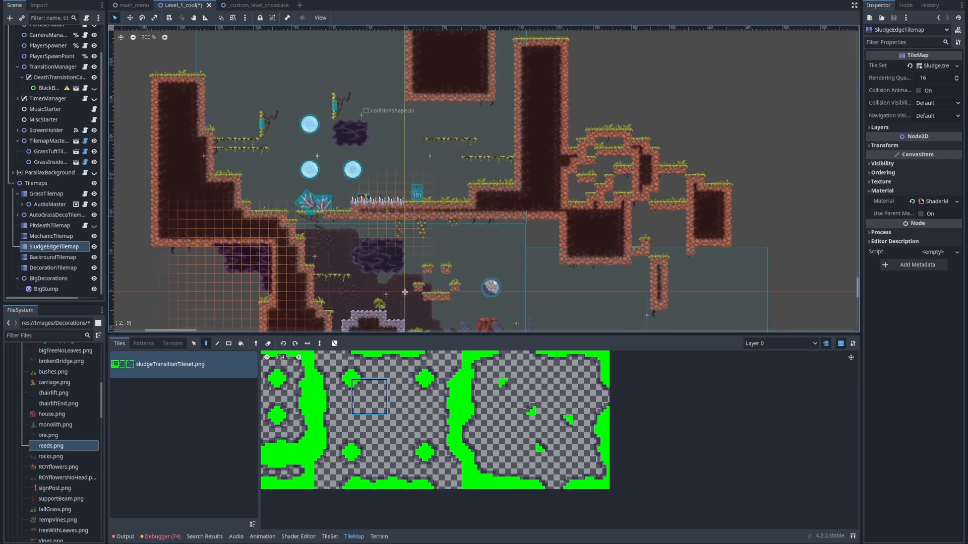
{"action": "scroll", "coordinate": [54, 202], "scroll_direction": "up", "scroll_amount": 2}
{"action": "left_click", "coordinate": [53, 96]}
{"action": "middle_click_drag", "start_coordinate": [361, 115], "coordinate": [383, 179]}
{"action": "scroll", "coordinate": [383, 178], "scroll_direction": "up", "scroll_amount": 1}
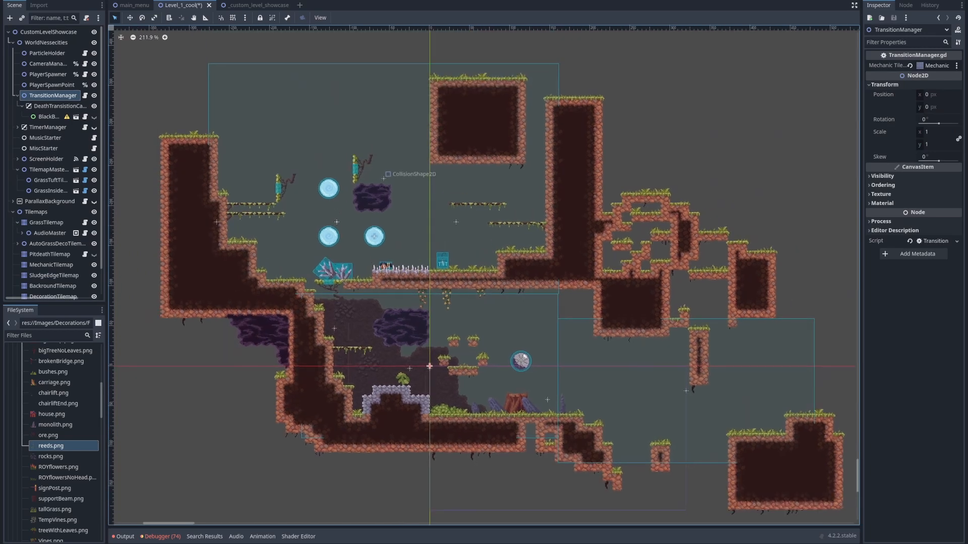
{"action": "left_click", "coordinate": [383, 178]}
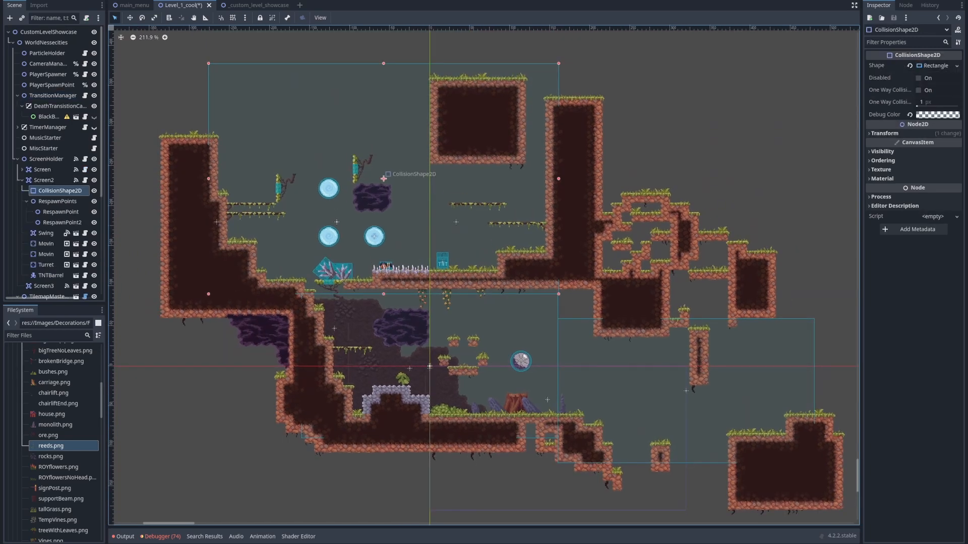
{"action": "left_click", "coordinate": [383, 178]}
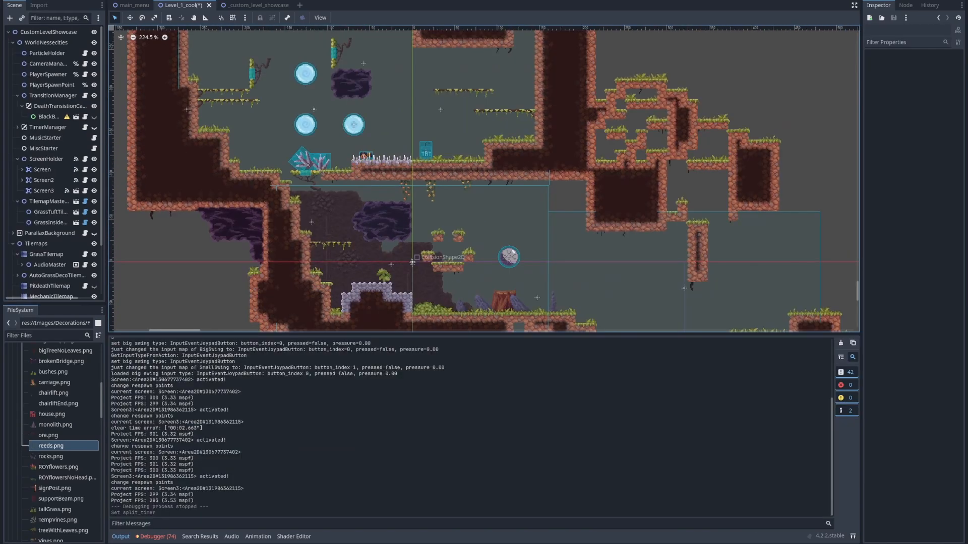
Examine the Screen and Screen3 collision areas and the Screen node's Gravity Minus setting
{"action": "scroll", "coordinate": [518, 38], "scroll_direction": "up", "scroll_amount": 3}
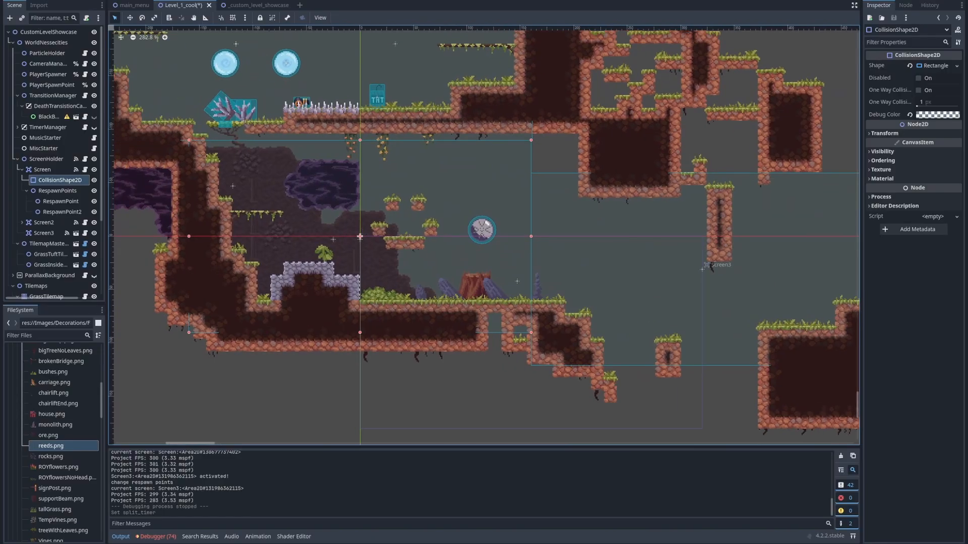
{"action": "middle_click_drag", "start_coordinate": [580, 242], "coordinate": [523, 247]}
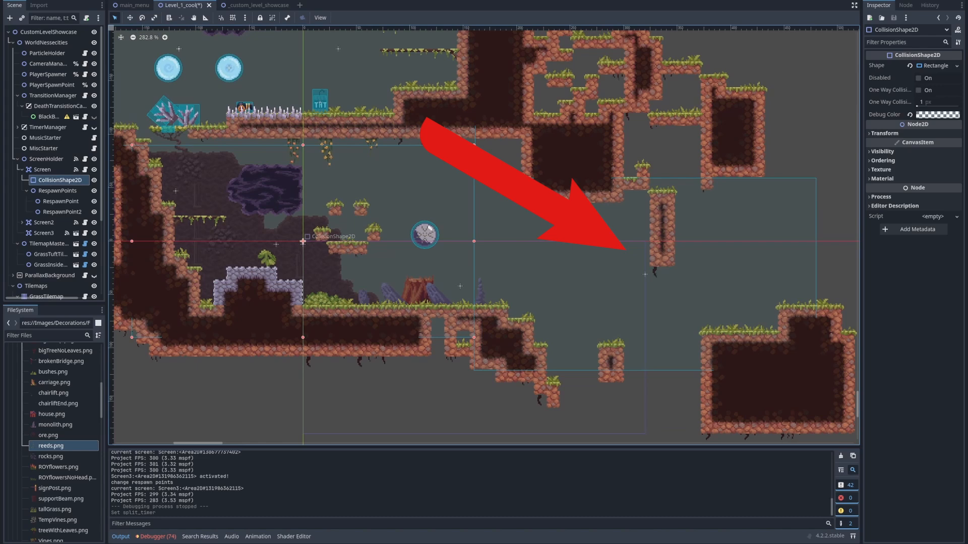
{"action": "scroll", "coordinate": [393, 184], "scroll_direction": "up", "scroll_amount": 9}
{"action": "scroll", "coordinate": [468, 176], "scroll_direction": "down", "scroll_amount": 4}
{"action": "scroll", "coordinate": [469, 176], "scroll_direction": "up", "scroll_amount": 1}
{"action": "middle_click_drag", "start_coordinate": [469, 177], "coordinate": [559, 156]}
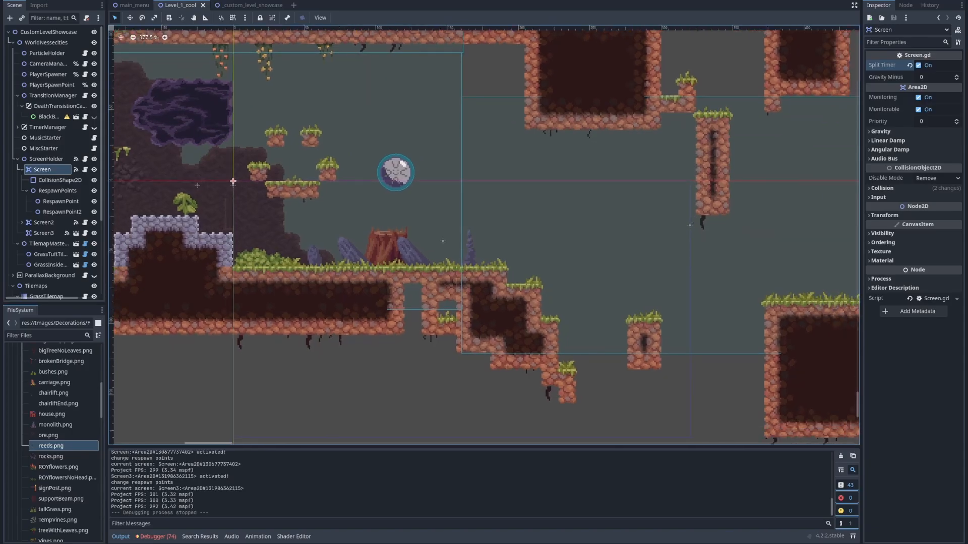
{"action": "left_click", "coordinate": [932, 77]}
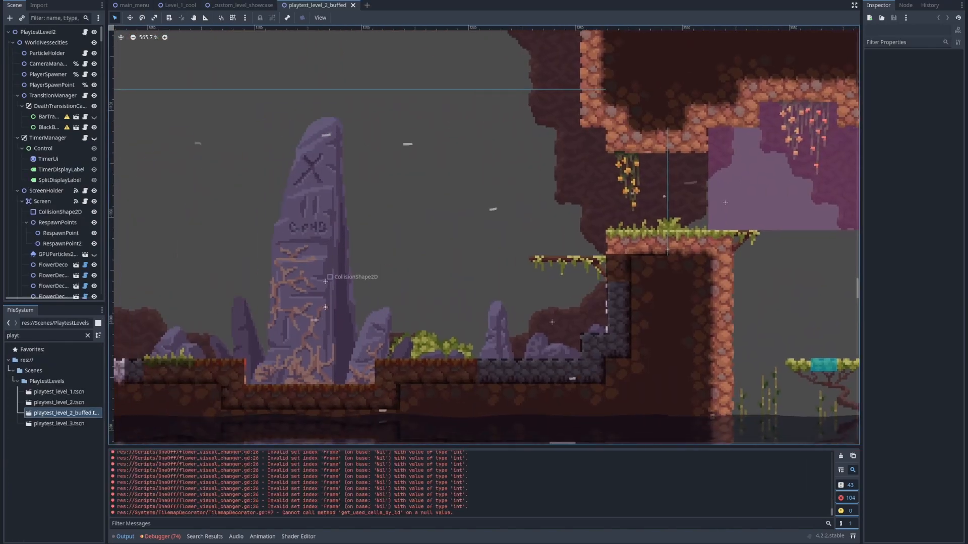
Examine the background dirt, plants, spikes, water and purple overlay areas in the playtest_level_2_buffed scene
{"action": "middle_click_drag", "start_coordinate": [419, 242], "coordinate": [487, 232]}
{"action": "middle_click_drag", "start_coordinate": [656, 217], "coordinate": [422, 250]}
{"action": "middle_click_drag", "start_coordinate": [670, 267], "coordinate": [488, 227]}
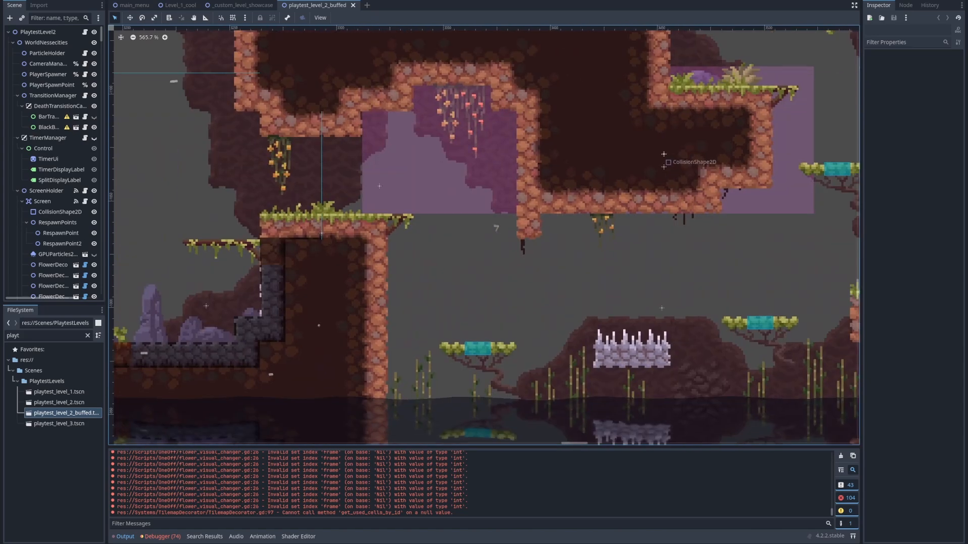
{"action": "scroll", "coordinate": [488, 227], "scroll_direction": "down", "scroll_amount": 10}
{"action": "scroll", "coordinate": [496, 227], "scroll_direction": "down", "scroll_amount": 3}
{"action": "scroll", "coordinate": [383, 204], "scroll_direction": "up", "scroll_amount": 6}
{"action": "left_click", "coordinate": [358, 363]}
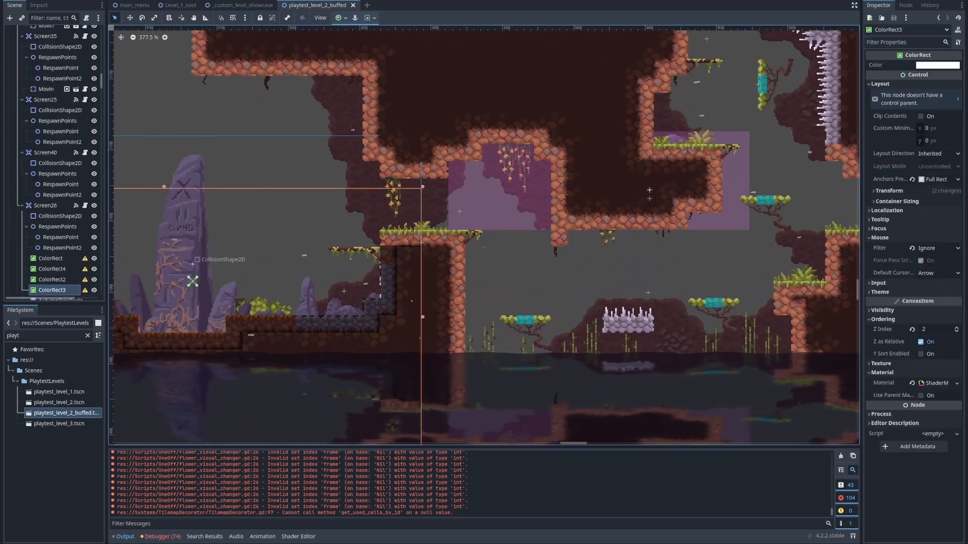
{"action": "middle_click_drag", "start_coordinate": [358, 363], "coordinate": [432, 351]}
{"action": "scroll", "coordinate": [600, 155], "scroll_direction": "up", "scroll_amount": 4}
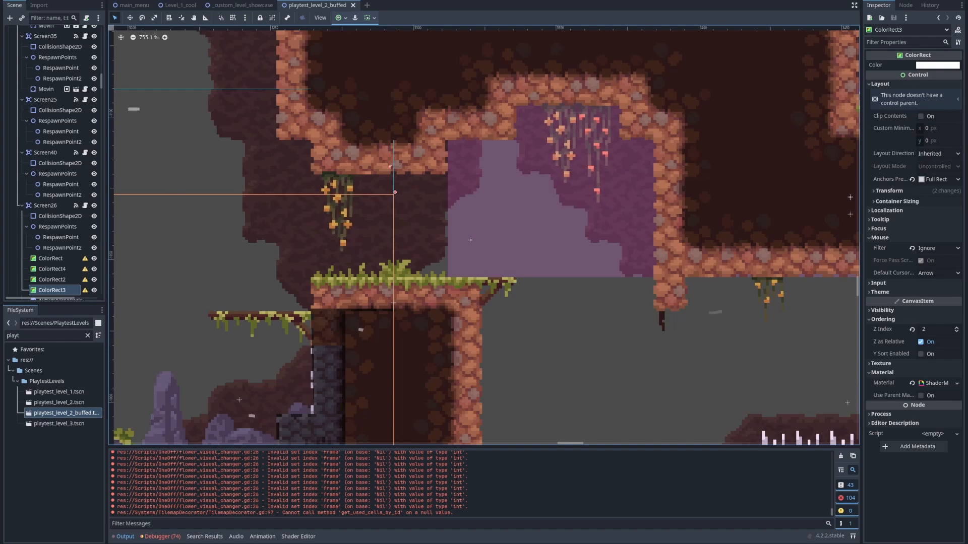
Examine Screen26's collision area and its Gravity Minus setting in the playtest_level_2_buffed scene
{"action": "middle_click_drag", "start_coordinate": [599, 155], "coordinate": [497, 72]}
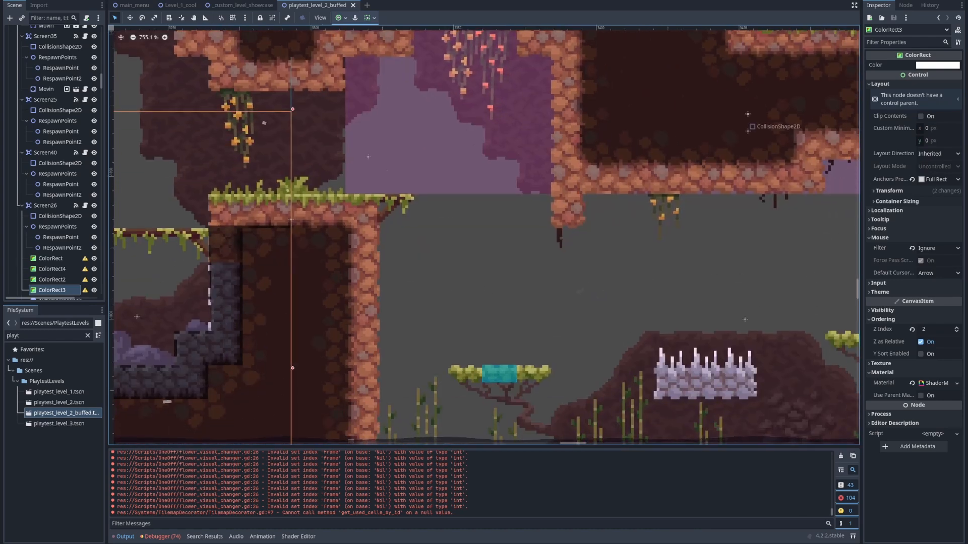
{"action": "middle_click_drag", "start_coordinate": [449, 202], "coordinate": [542, 291]}
{"action": "left_click", "coordinate": [60, 216]}
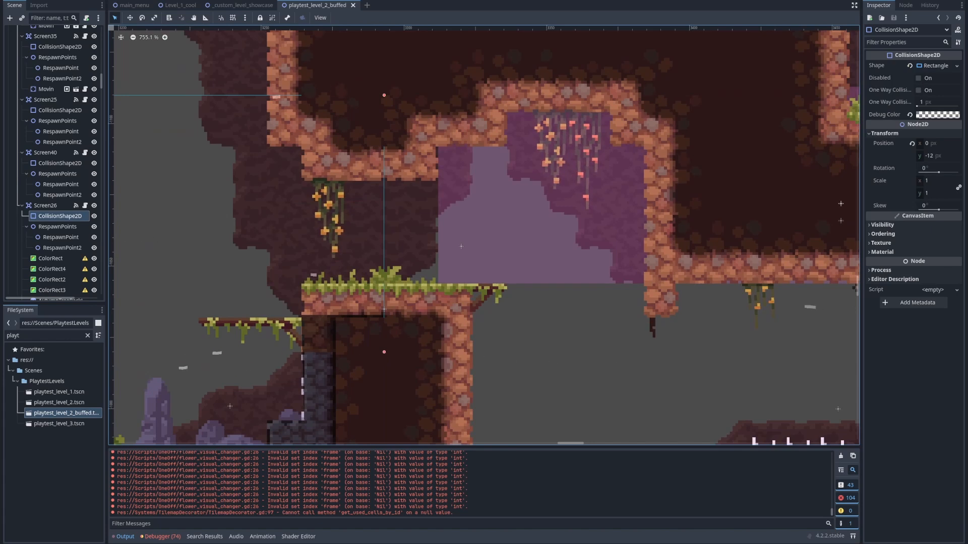
{"action": "left_click", "coordinate": [45, 206]}
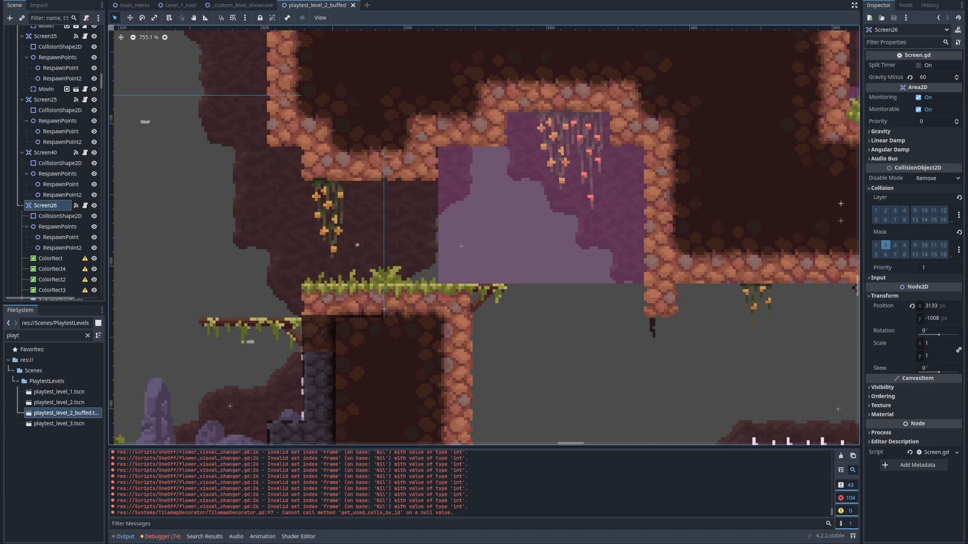
{"action": "middle_click_drag", "start_coordinate": [625, 323], "coordinate": [483, 200]}
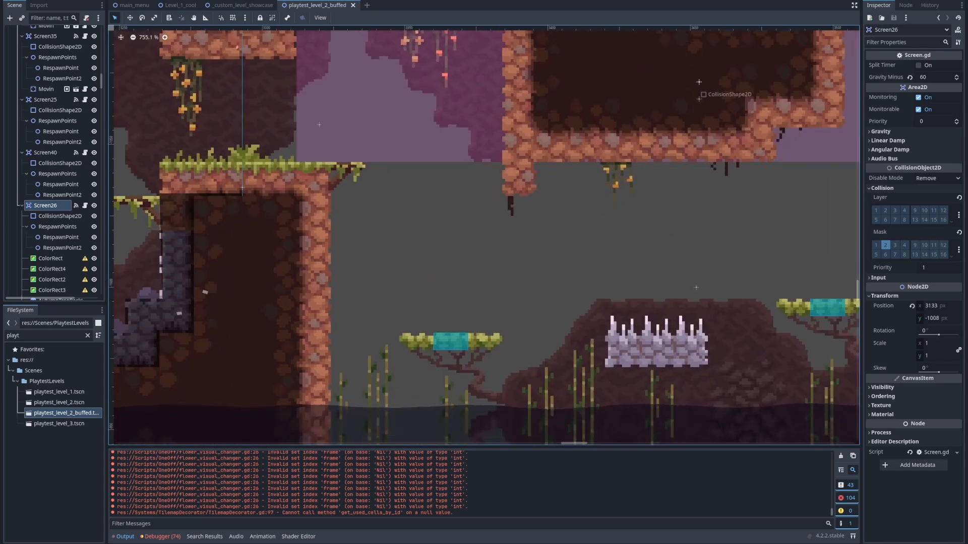
{"action": "middle_click_drag", "start_coordinate": [483, 200], "coordinate": [550, 290]}
Return to the Level_1_cool scene and set the Screen node's Gravity Minus to 100
{"action": "left_click", "coordinate": [244, 5]}
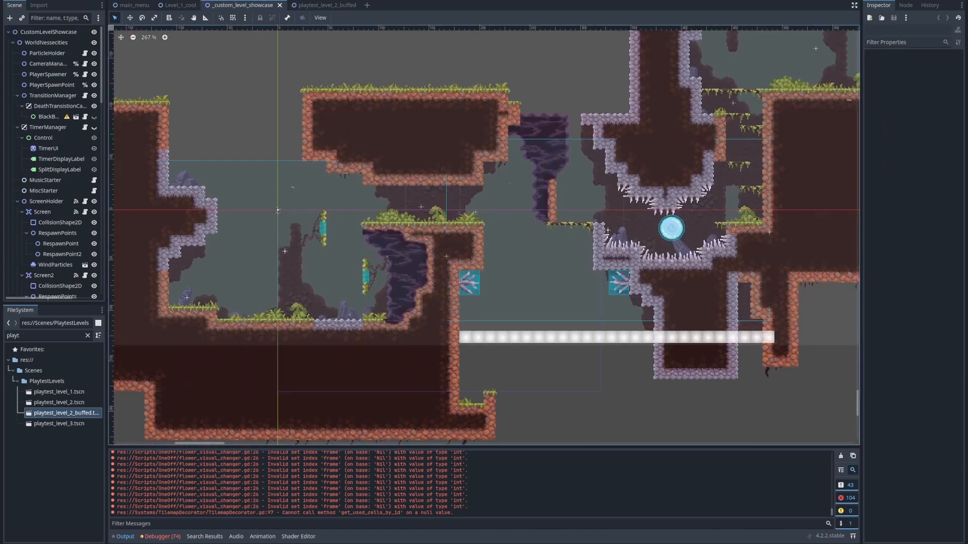
{"action": "left_click", "coordinate": [180, 5]}
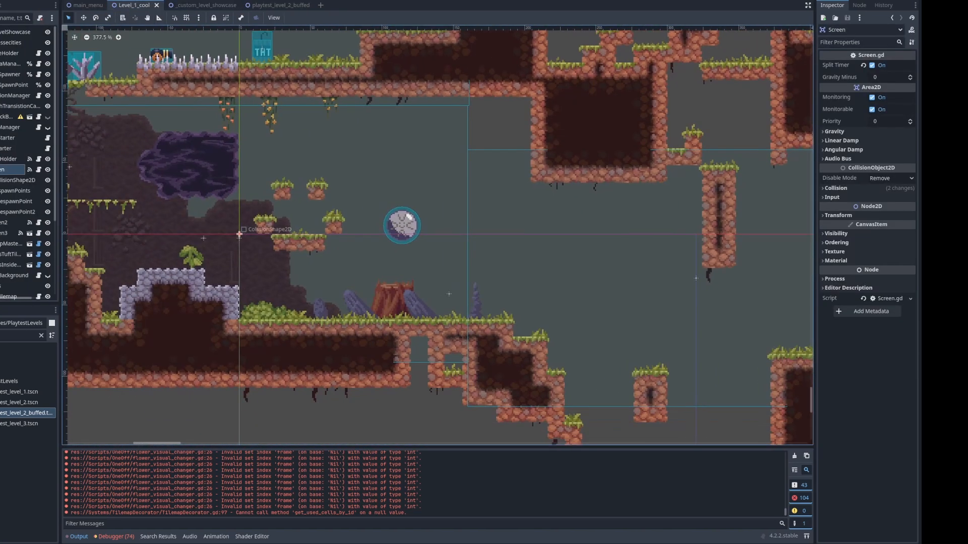
{"action": "middle_click_drag", "start_coordinate": [424, 242], "coordinate": [453, 222]}
{"action": "middle_click_drag", "start_coordinate": [726, 259], "coordinate": [612, 284]}
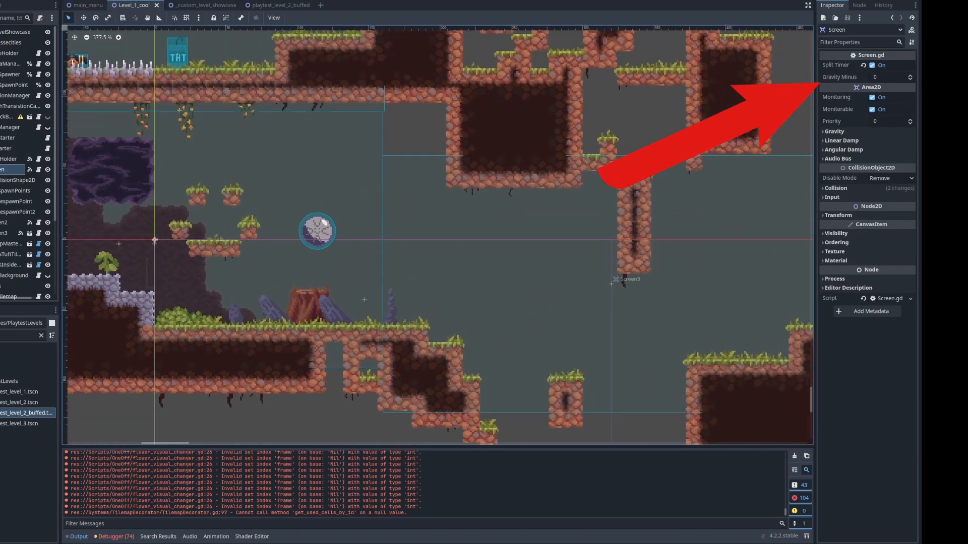
{"action": "left_click", "coordinate": [888, 77]}
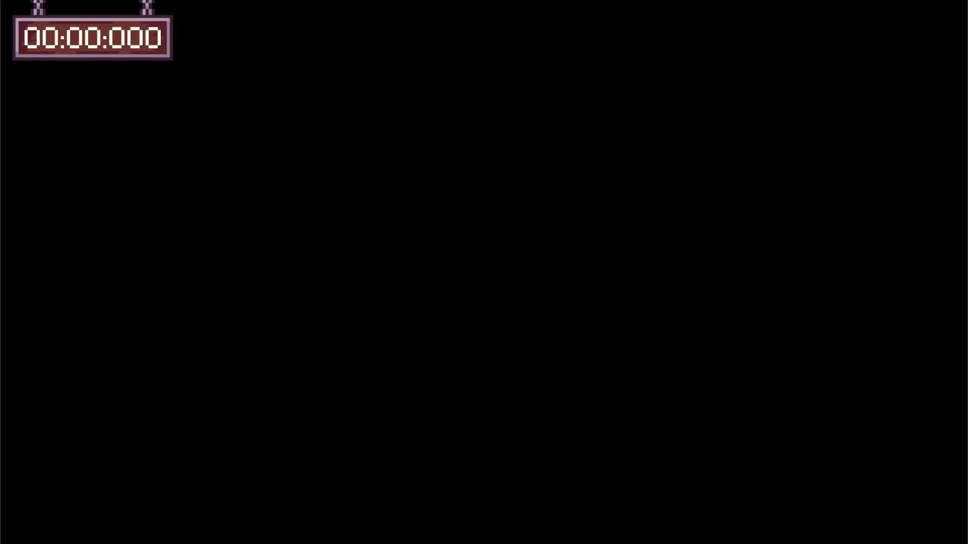
Play-test the level, jumping back and forth between the stump screen and the neighbouring screen to compare their gravity, then return to the editor
{"action": "key", "text": "Right"}
{"action": "key", "text": "space"}
{"action": "key", "text": "space"}
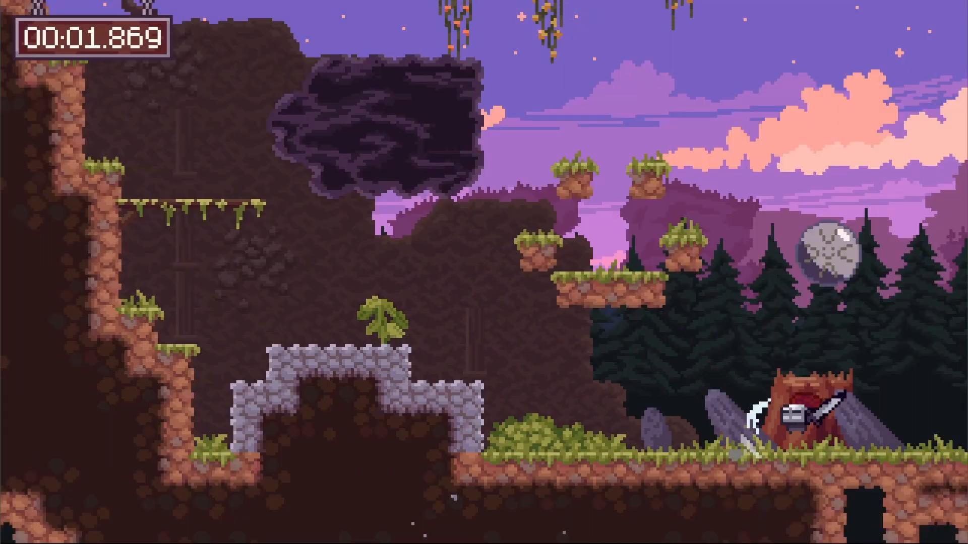
{"action": "key", "text": "space"}
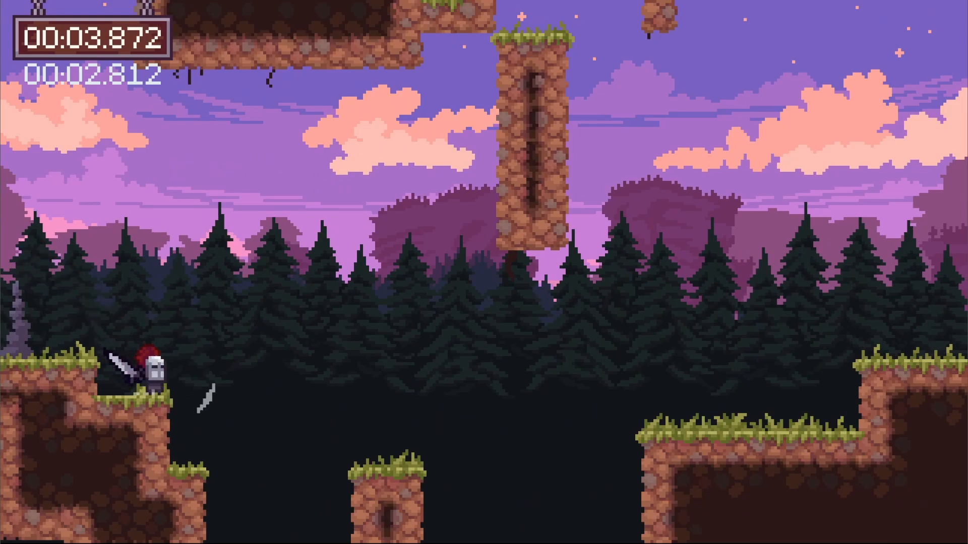
{"action": "key", "text": "space"}
{"action": "key", "text": "Left"}
{"action": "key", "text": "Right"}
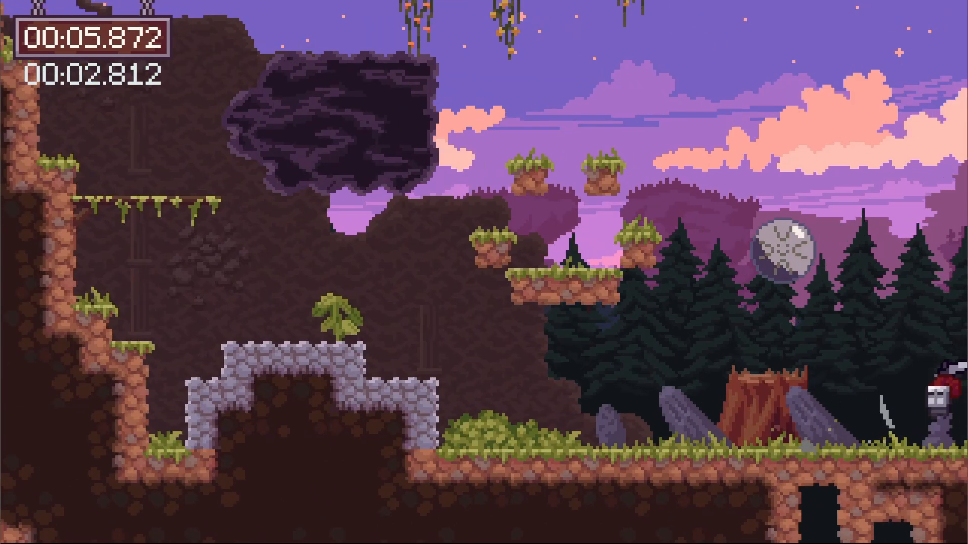
{"action": "key", "text": "x"}
{"action": "key", "text": "Left"}
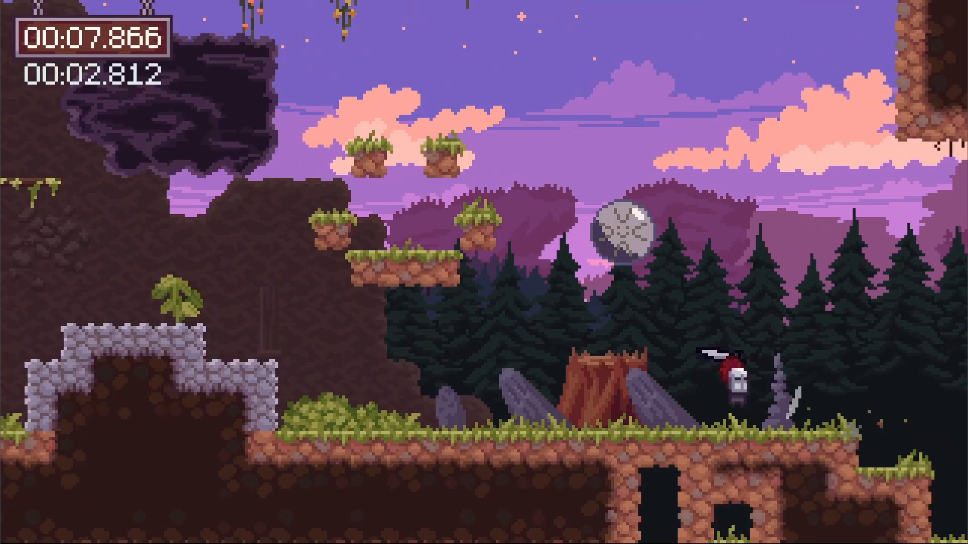
{"action": "key", "text": "x"}
{"action": "key", "text": "space"}
{"action": "key", "text": "Right"}
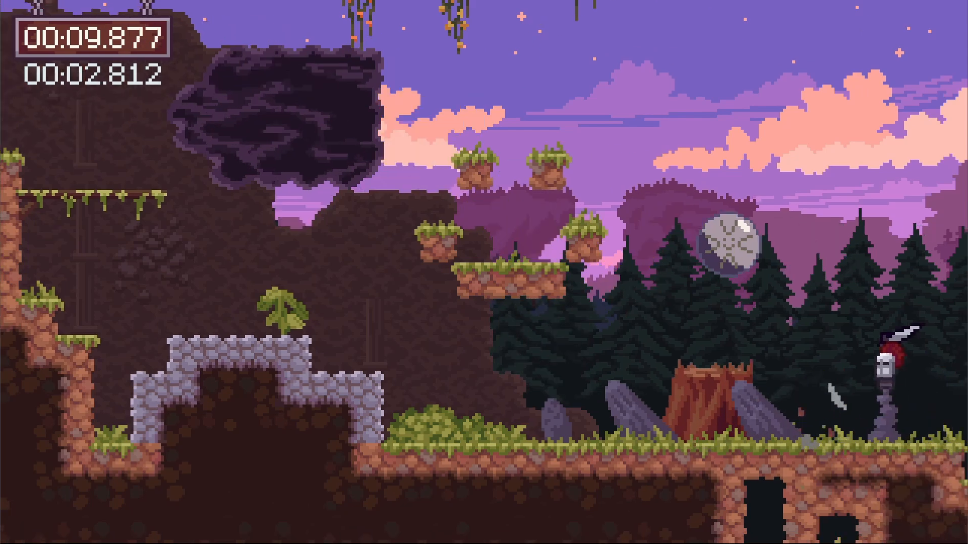
{"action": "key", "text": "Left"}
{"action": "key", "text": "Right"}
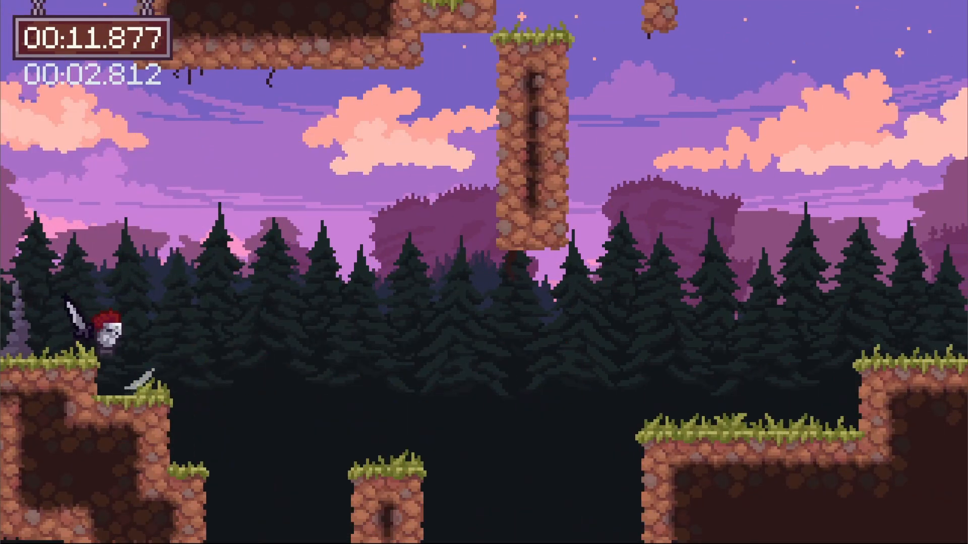
{"action": "key", "text": "space"}
{"action": "key", "text": "Left"}
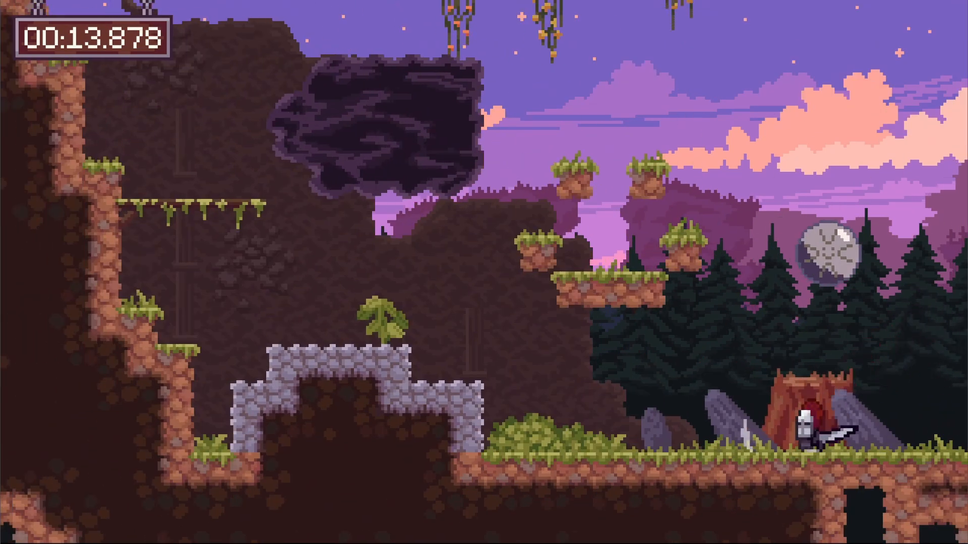
{"action": "key", "text": "d"}
{"action": "key", "text": "space"}
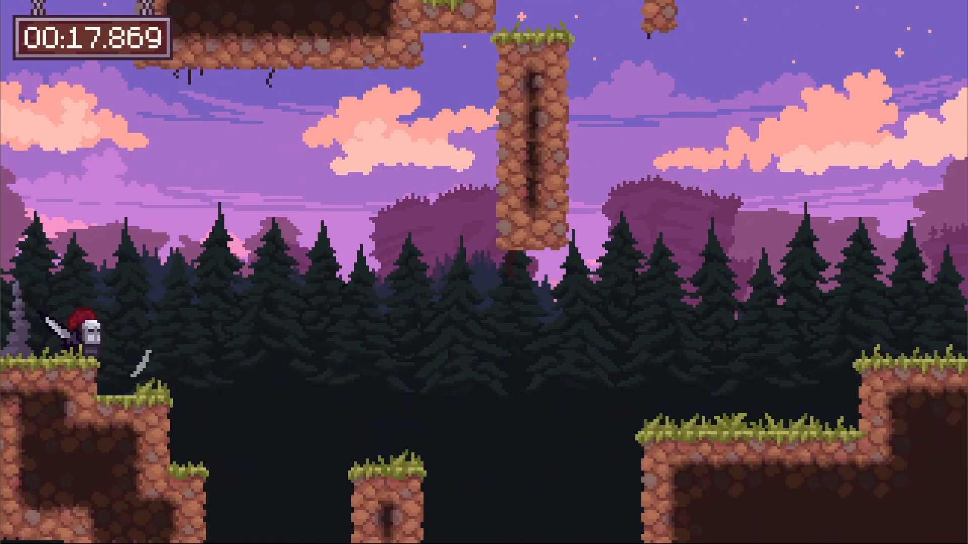
{"action": "key", "text": "alt+Tab"}
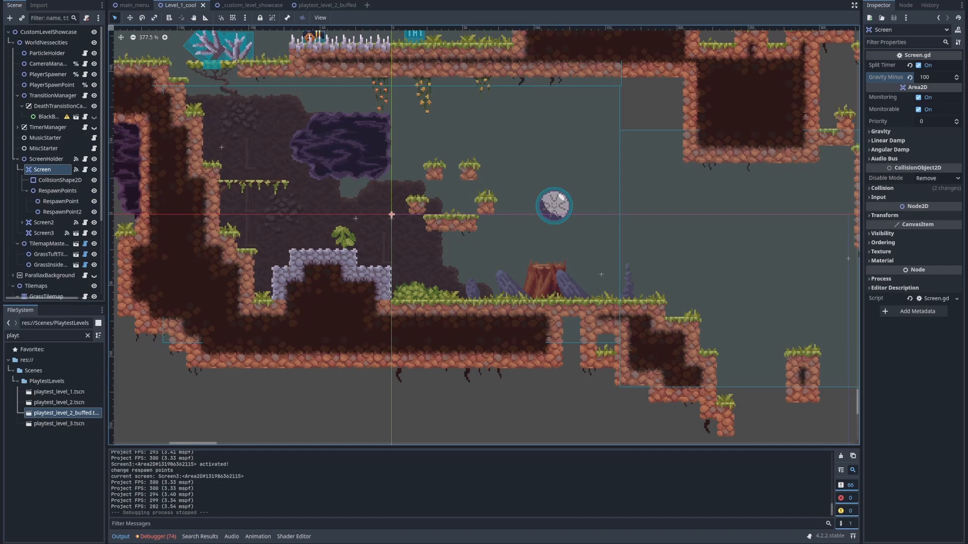
Hide the output log and place an instance of level_end.tscn from the CustomLevelObjects folder in the level, just above the TNT barrel
{"action": "middle_click_drag", "start_coordinate": [559, 232], "coordinate": [405, 246]}
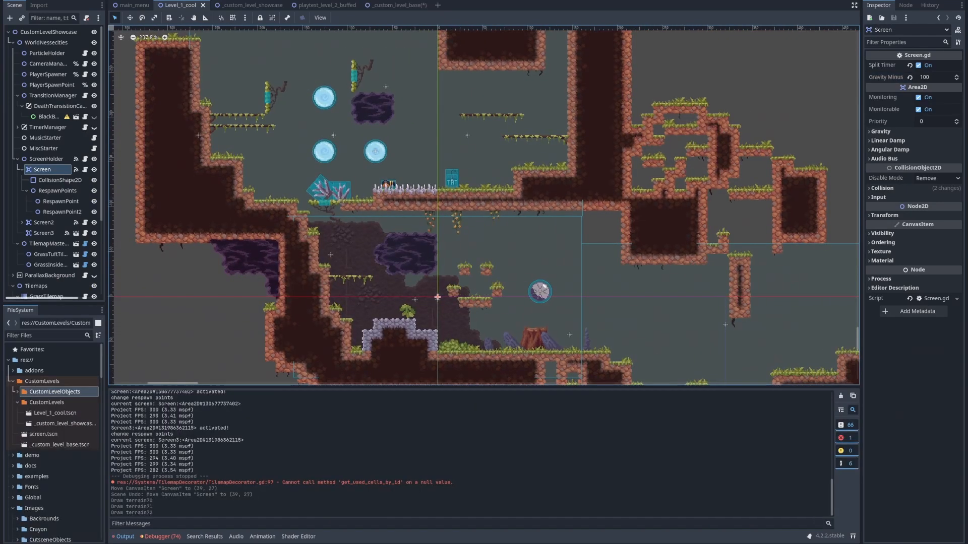
{"action": "left_click", "coordinate": [125, 536]}
{"action": "middle_click_drag", "start_coordinate": [504, 252], "coordinate": [383, 280]}
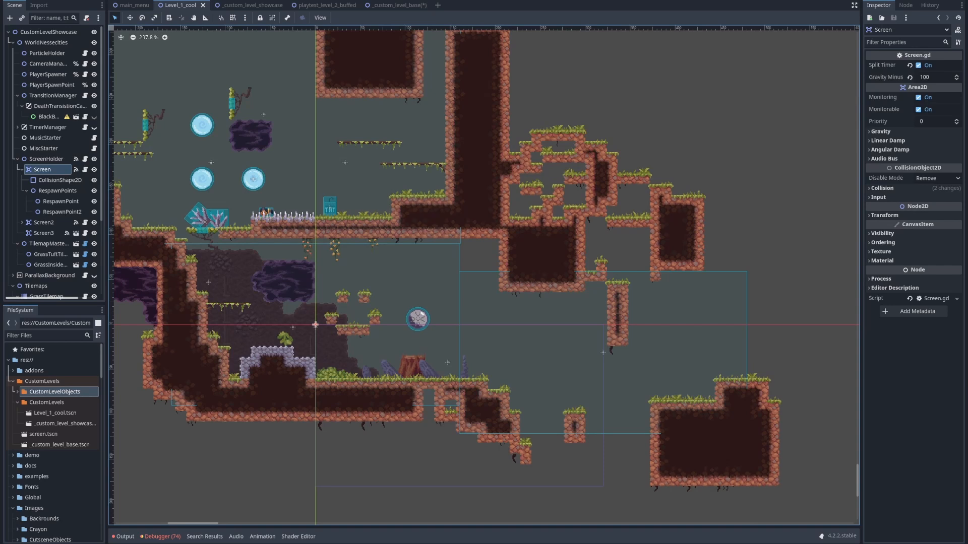
{"action": "left_click", "coordinate": [55, 392]}
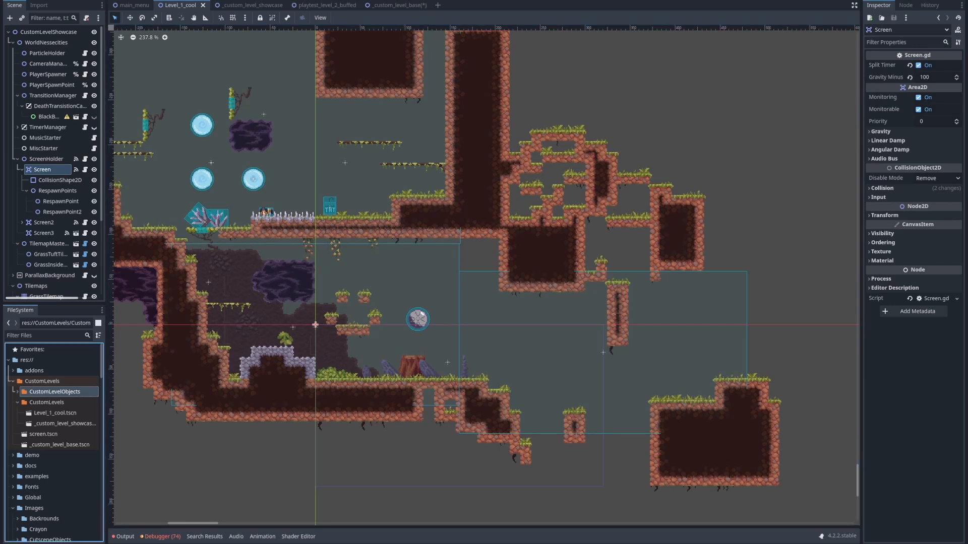
{"action": "left_click", "coordinate": [17, 391]}
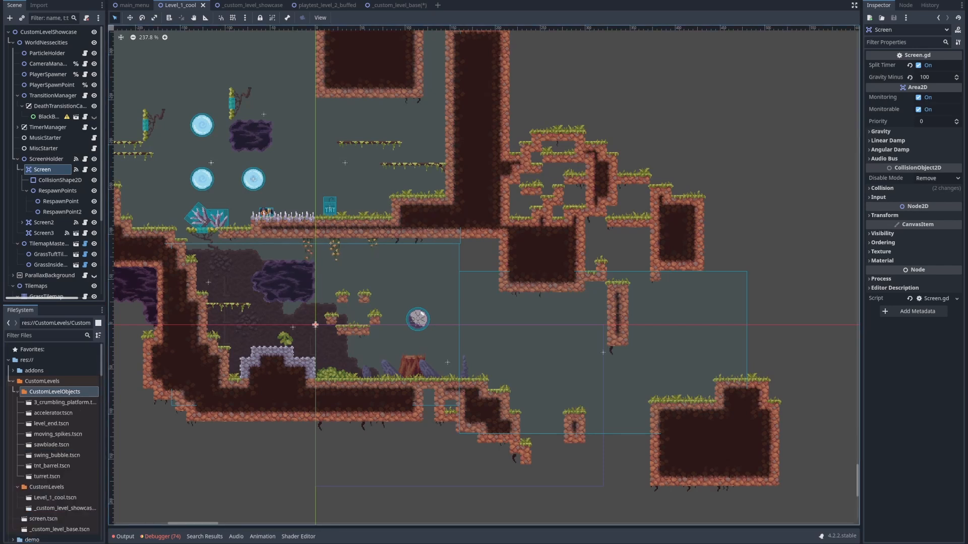
{"action": "left_click", "coordinate": [58, 434]}
{"action": "left_click", "coordinate": [52, 424]}
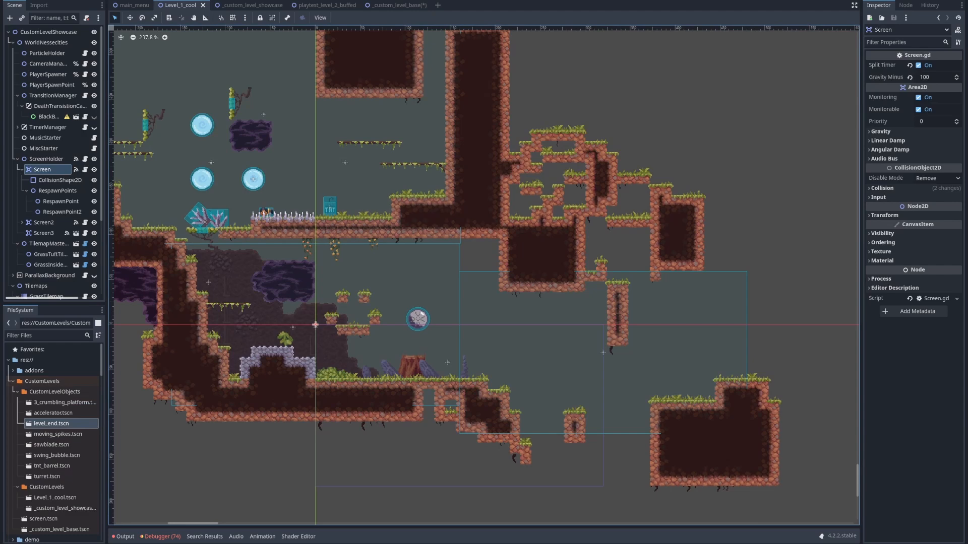
{"action": "middle_click_drag", "start_coordinate": [393, 273], "coordinate": [520, 286]}
{"action": "left_click_drag", "start_coordinate": [51, 423], "coordinate": [478, 206]}
{"action": "middle_click_drag", "start_coordinate": [478, 206], "coordinate": [402, 265]}
{"action": "scroll", "coordinate": [401, 267], "scroll_direction": "up", "scroll_amount": 11}
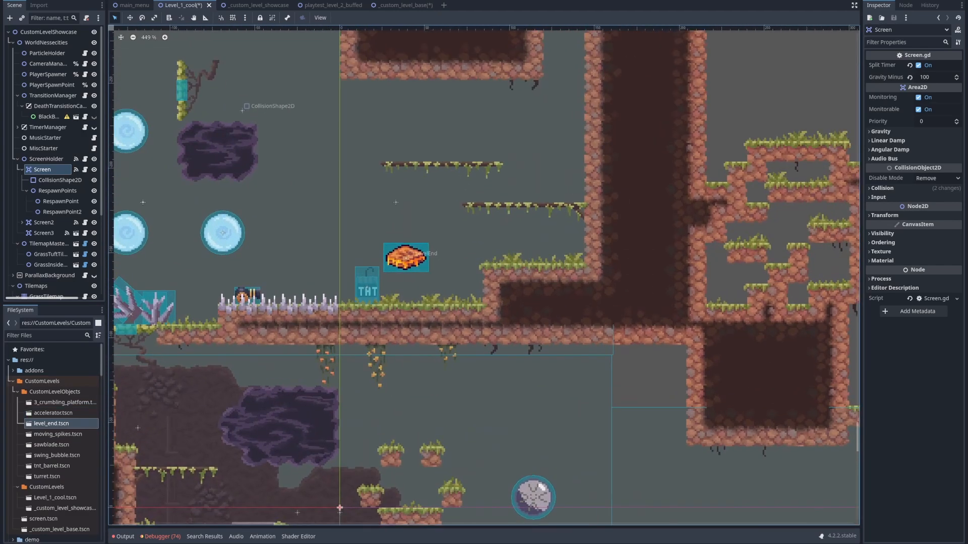
Move the LevelEnd object into Screen3's area, above the small grassy pillar between the staircase terrain and the large block
{"action": "left_click", "coordinate": [405, 262]}
{"action": "scroll", "coordinate": [405, 284], "scroll_direction": "down", "scroll_amount": 6}
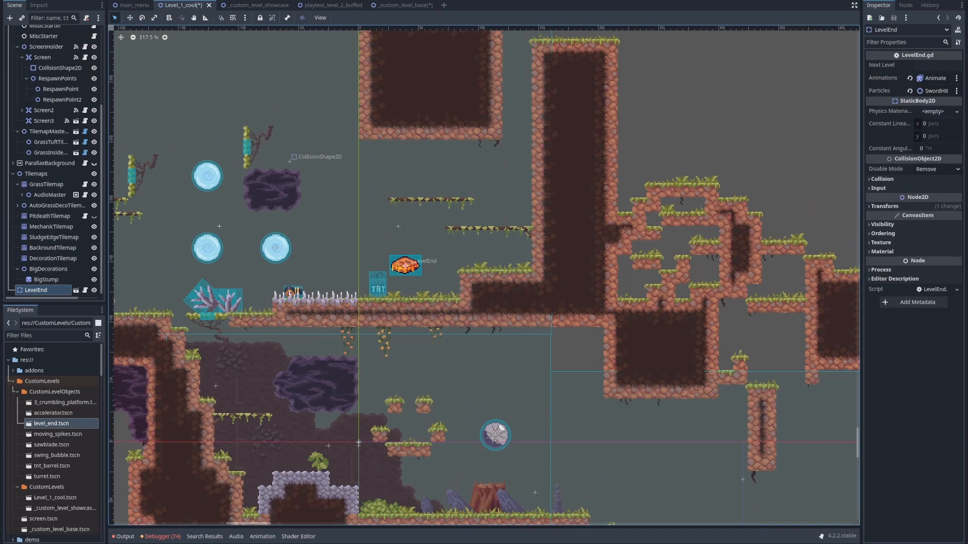
{"action": "middle_click_drag", "start_coordinate": [404, 283], "coordinate": [217, 151]}
{"action": "left_click_drag", "start_coordinate": [217, 151], "coordinate": [514, 396]}
{"action": "scroll", "coordinate": [515, 395], "scroll_direction": "up", "scroll_amount": 6}
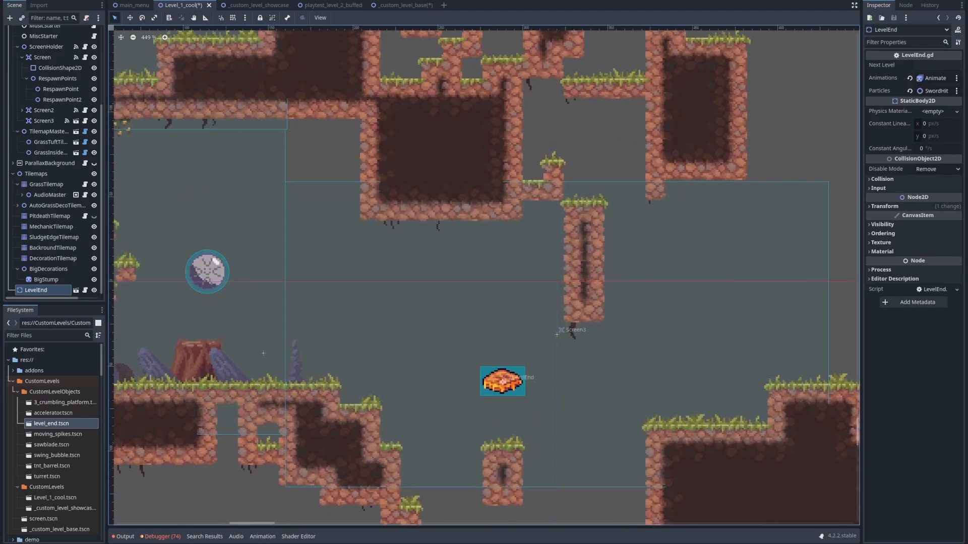
{"action": "scroll", "coordinate": [492, 384], "scroll_direction": "down", "scroll_amount": 7}
{"action": "middle_click_drag", "start_coordinate": [491, 384], "coordinate": [670, 388]}
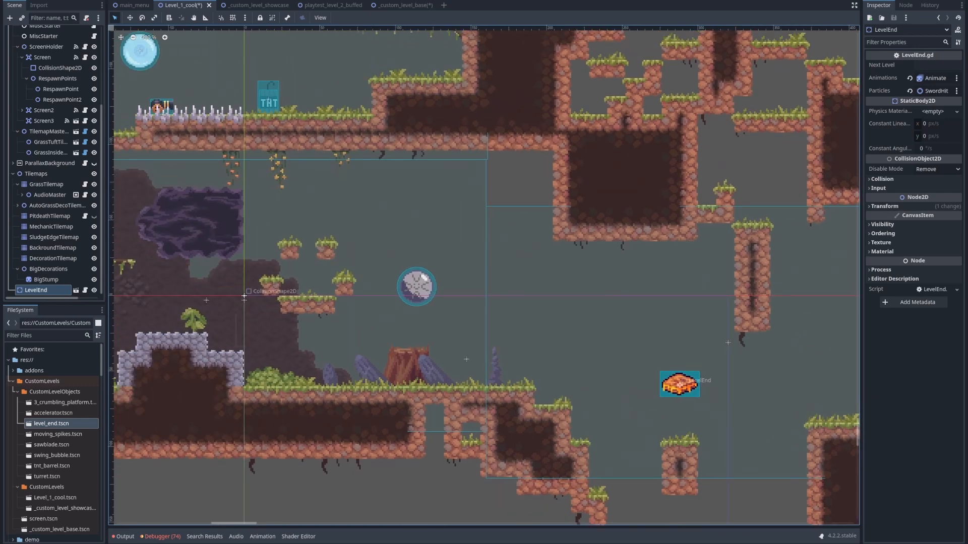
{"action": "middle_click_drag", "start_coordinate": [729, 343], "coordinate": [626, 333]}
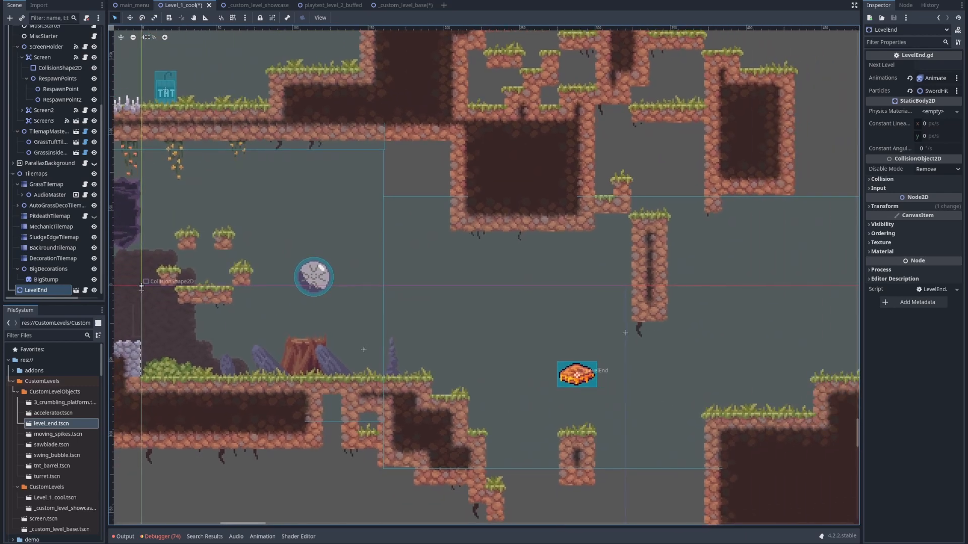
Make the LevelEnd node a child of Screen3 in the scene tree
{"action": "left_click", "coordinate": [625, 333]}
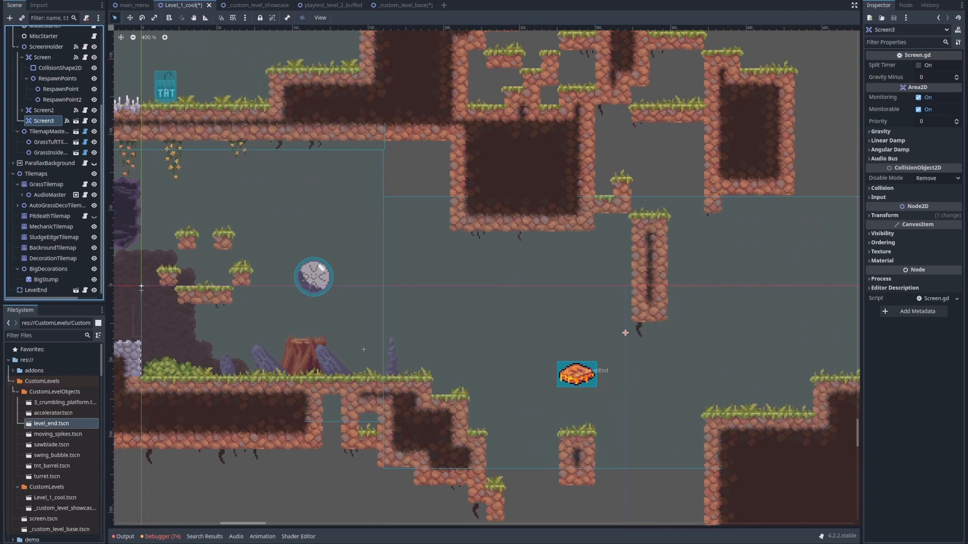
{"action": "left_click", "coordinate": [576, 375]}
{"action": "left_click_drag", "start_coordinate": [53, 114], "coordinate": [50, 120]}
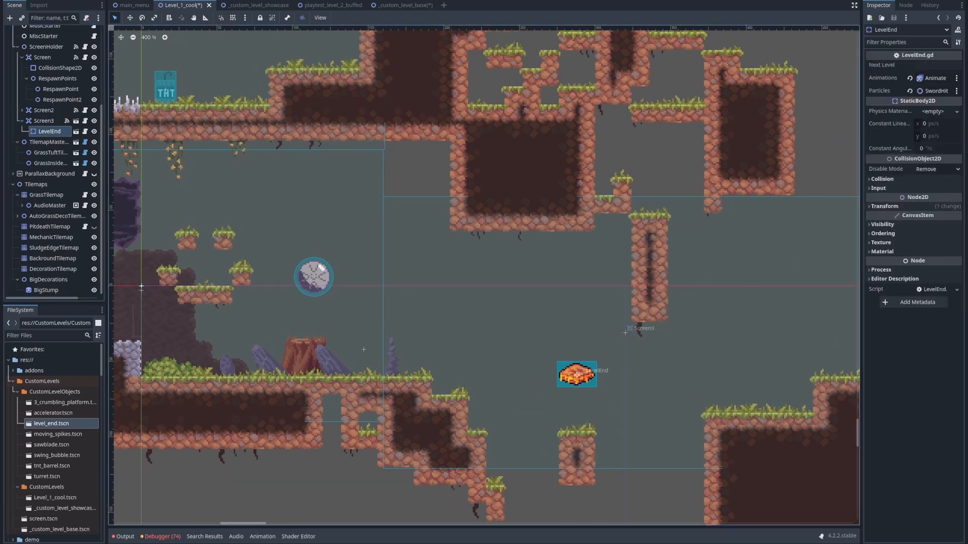
{"action": "scroll", "coordinate": [343, 262], "scroll_direction": "down", "scroll_amount": 3}
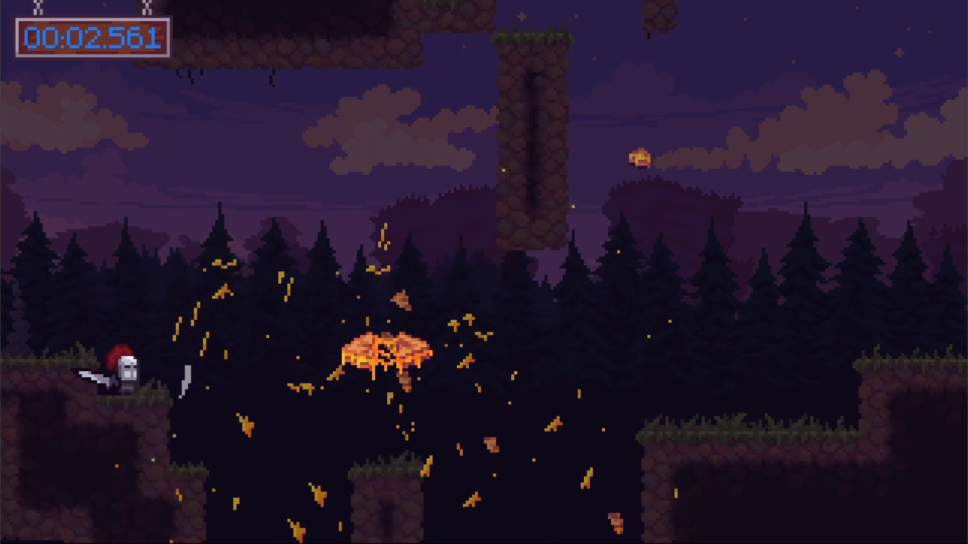
Try the win menu's options, retry the level, and close the test game
{"action": "key", "text": "Down"}
{"action": "key", "text": "Up"}
{"action": "key", "text": "Down"}
{"action": "key", "text": "Up"}
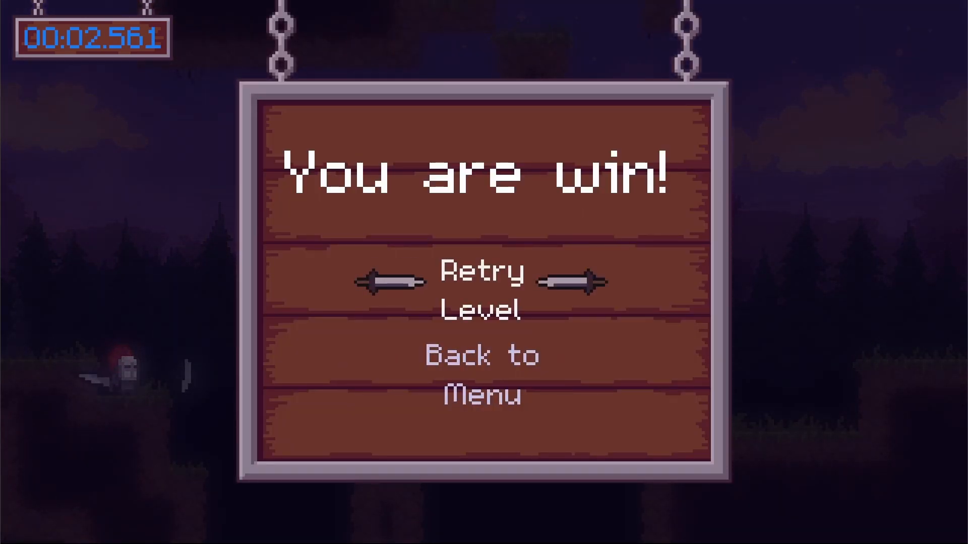
{"action": "key", "text": "Down"}
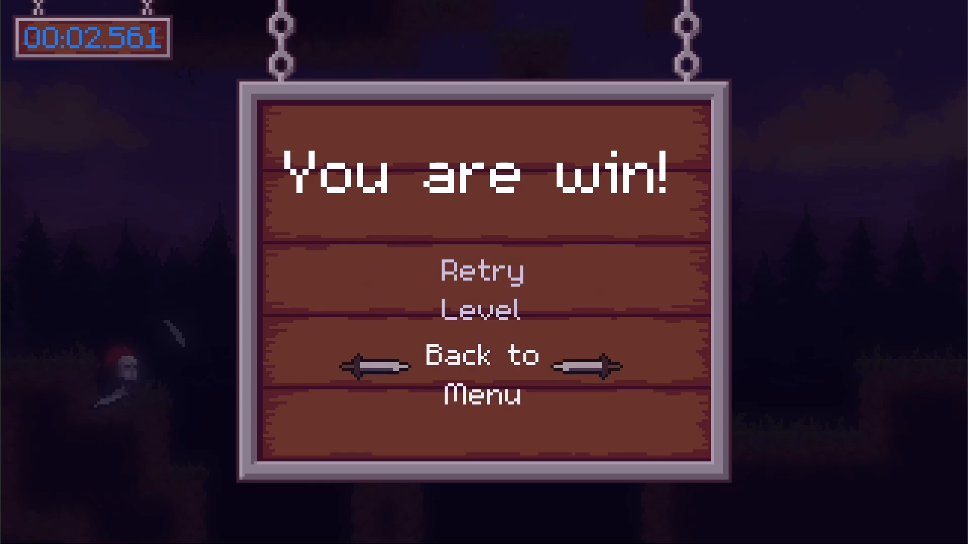
{"action": "key", "text": "Up"}
{"action": "key", "text": "alt+Tab"}
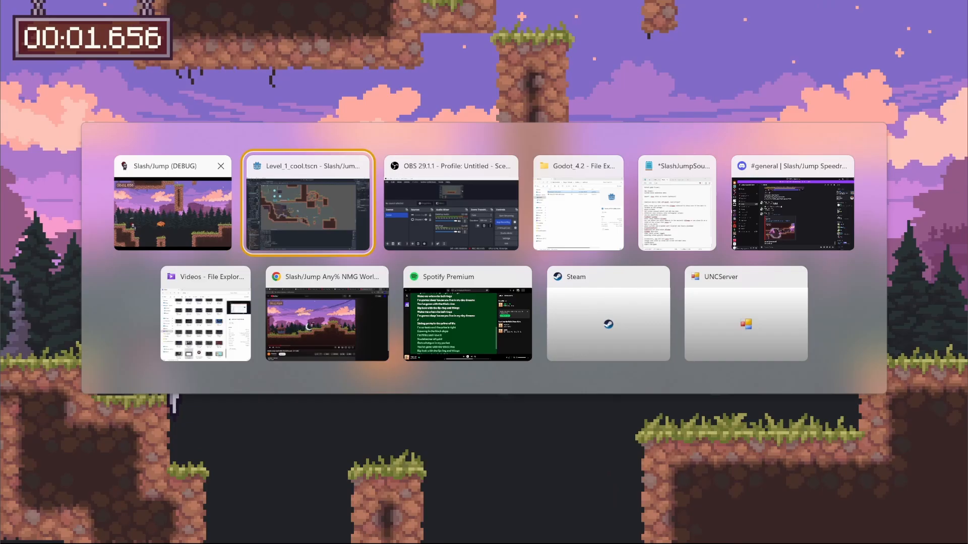
{"action": "left_click", "coordinate": [221, 166]}
Switch back to the Godot editor and select the LevelEnd object above the small grassy pillar
{"action": "middle_click_drag", "start_coordinate": [316, 244], "coordinate": [275, 219]}
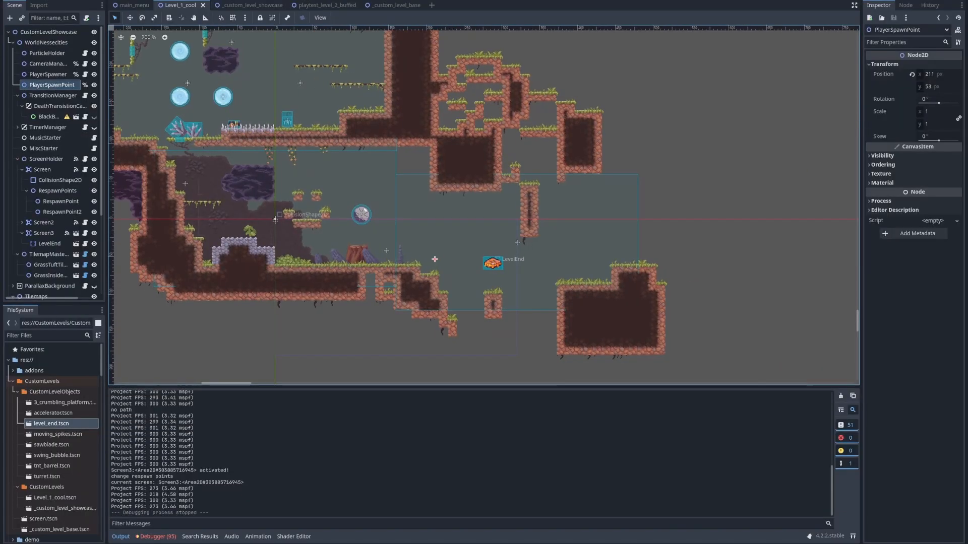
{"action": "scroll", "coordinate": [497, 270], "scroll_direction": "up", "scroll_amount": 3}
{"action": "left_click", "coordinate": [492, 263]}
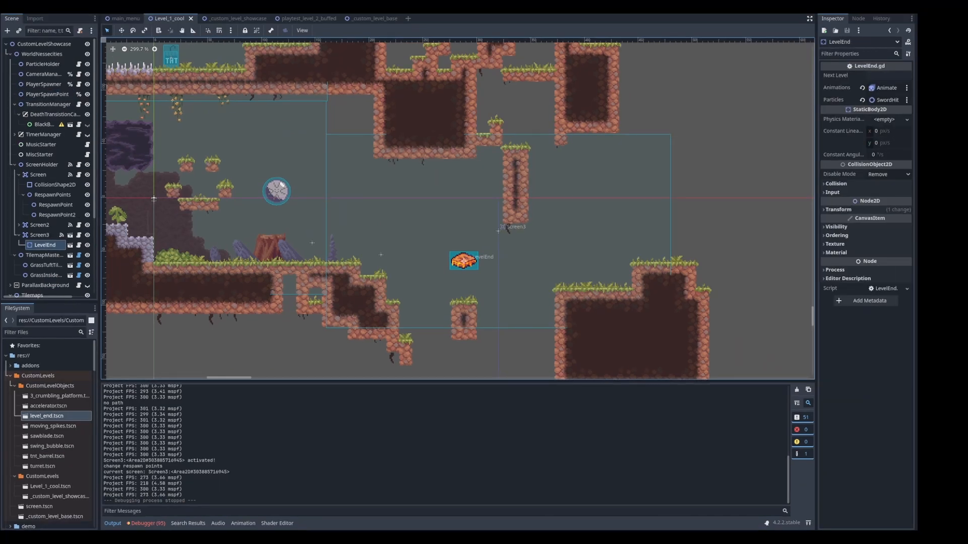
{"action": "middle_click_drag", "start_coordinate": [492, 263], "coordinate": [429, 254]}
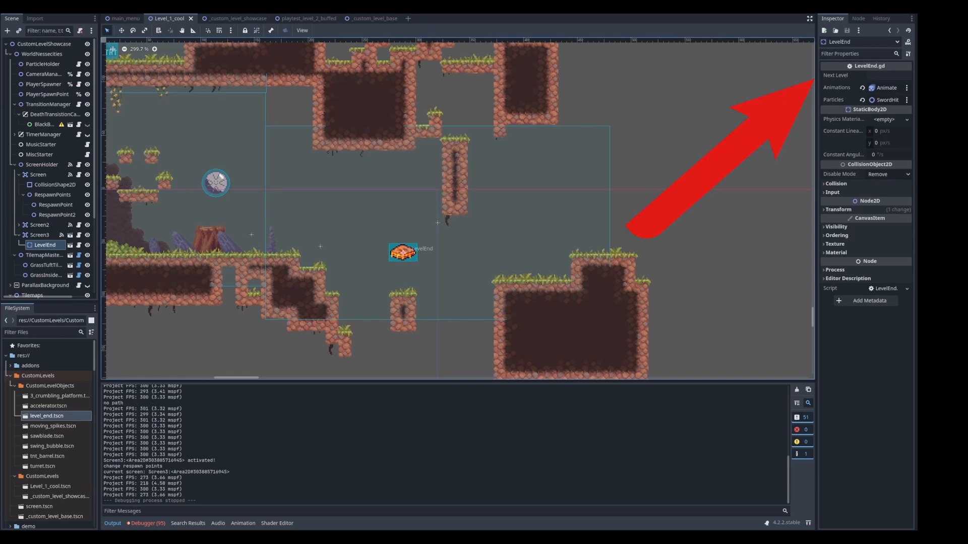
Copy the path of _custom_level_showcase.tscn from the CustomLevels folder in the project files
{"action": "left_click", "coordinate": [889, 75]}
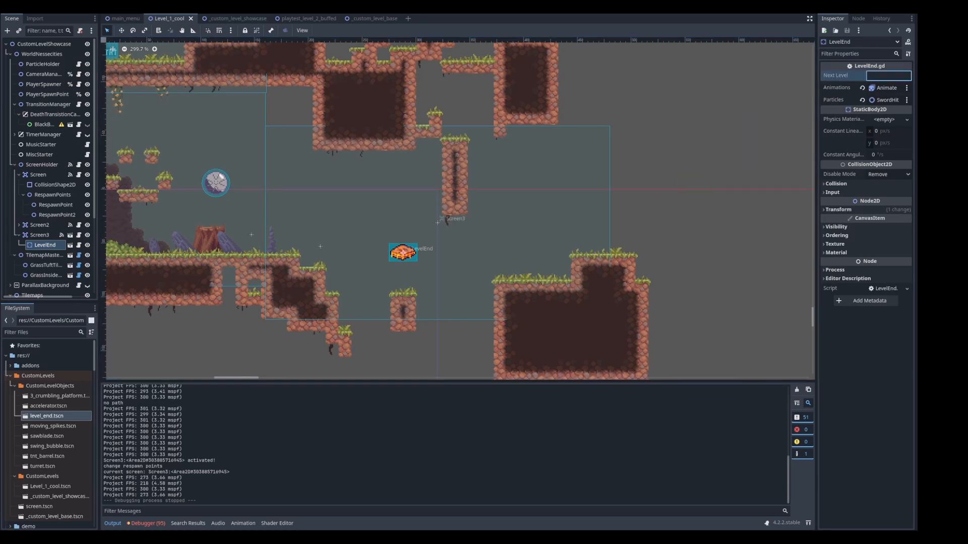
{"action": "left_click", "coordinate": [15, 387]}
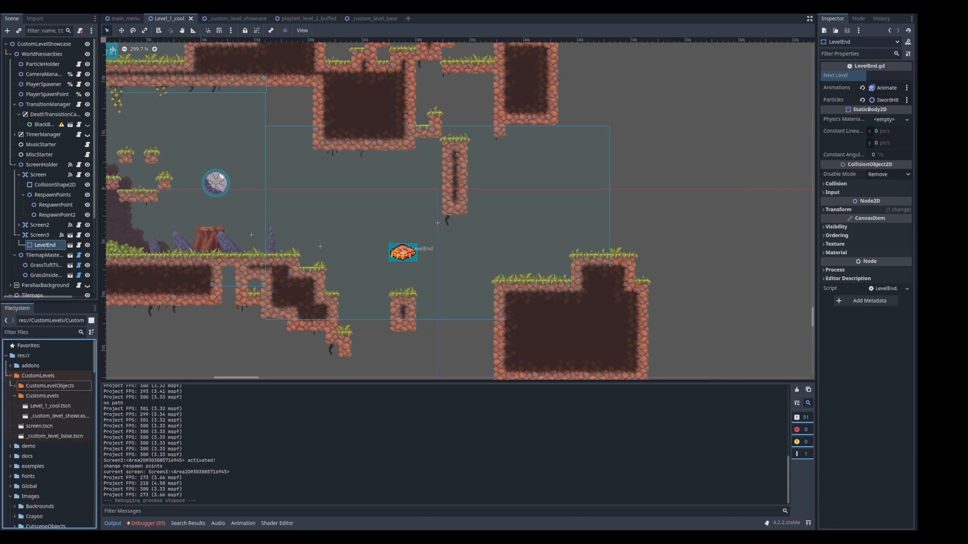
{"action": "left_click", "coordinate": [51, 406]}
{"action": "left_click", "coordinate": [56, 417]}
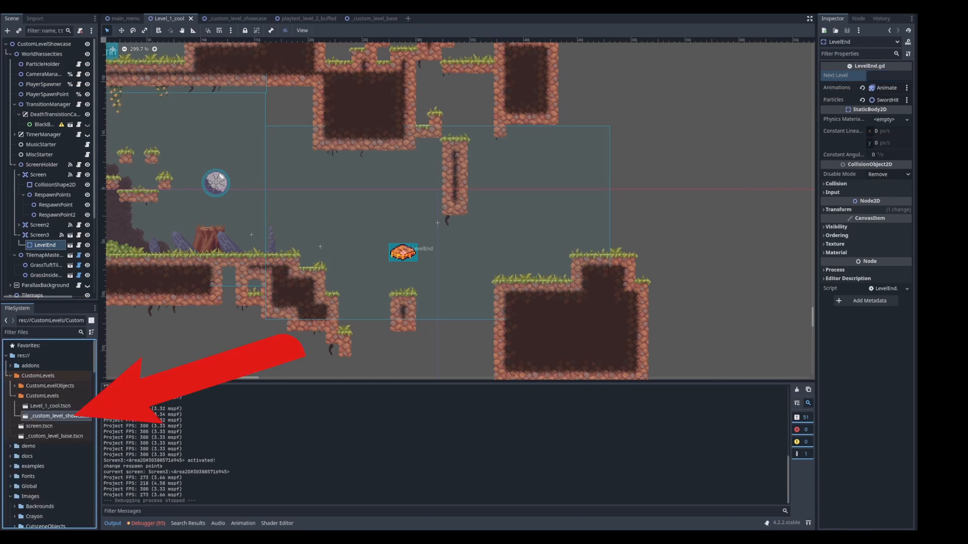
{"action": "right_click", "coordinate": [62, 416]}
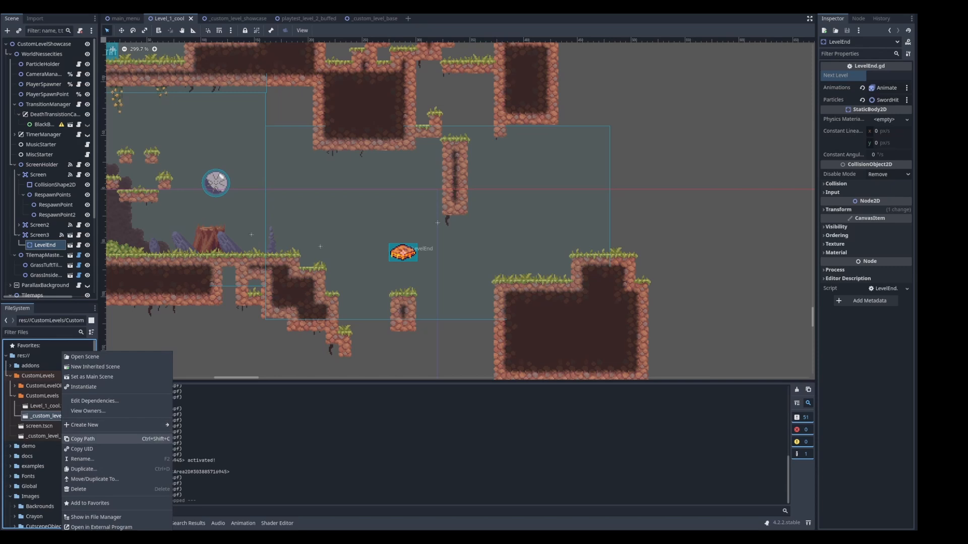
{"action": "left_click", "coordinate": [50, 406]}
{"action": "left_click", "coordinate": [50, 406]}
{"action": "left_click", "coordinate": [49, 417]}
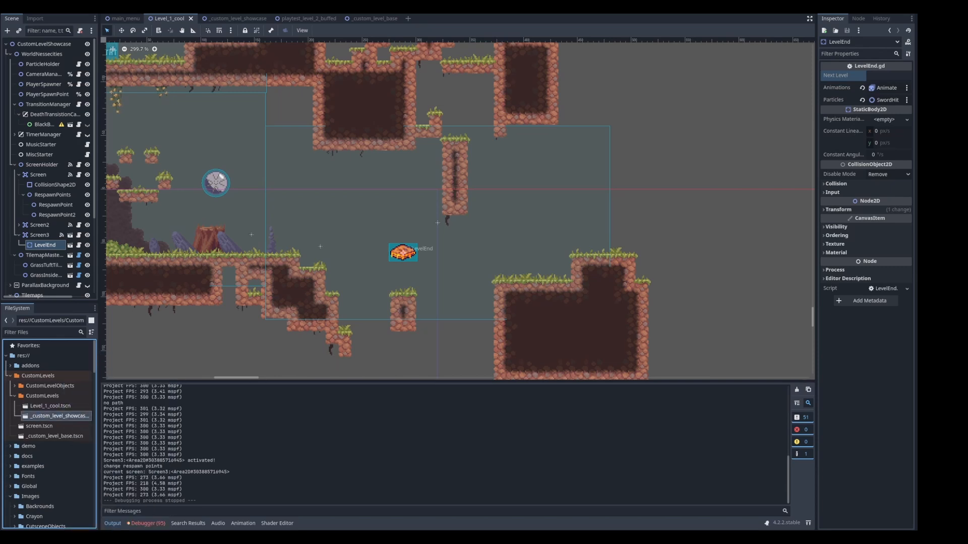
{"action": "right_click", "coordinate": [50, 416]}
{"action": "left_click", "coordinate": [70, 439]}
Set LevelEnd's Next Level property to the copied path of _custom_level_showcase.tscn
{"action": "left_click", "coordinate": [888, 75]}
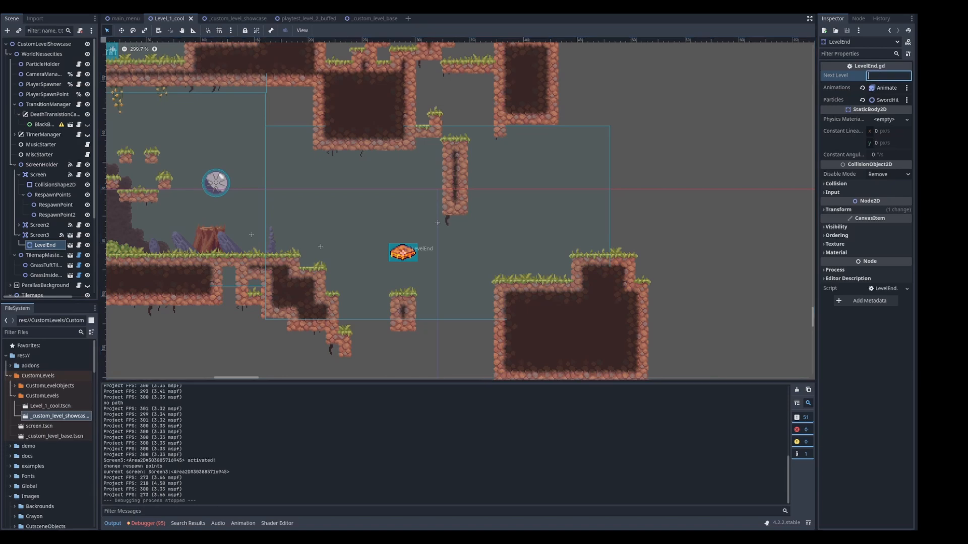
{"action": "key", "text": "ctrl+v"}
{"action": "key", "text": "Return"}
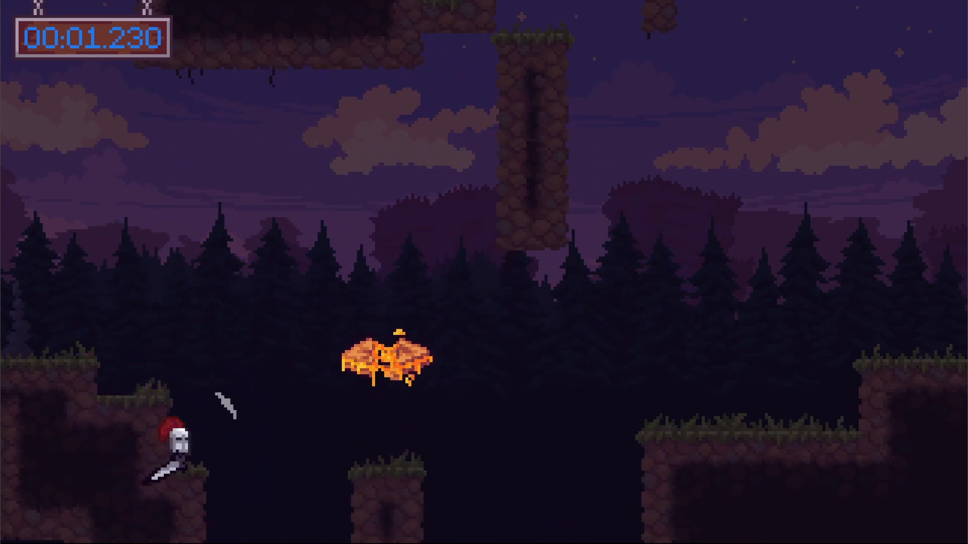
Try the win menu's options in the test game and continue with Next Level
{"action": "key", "text": "Down"}
{"action": "key", "text": "Up"}
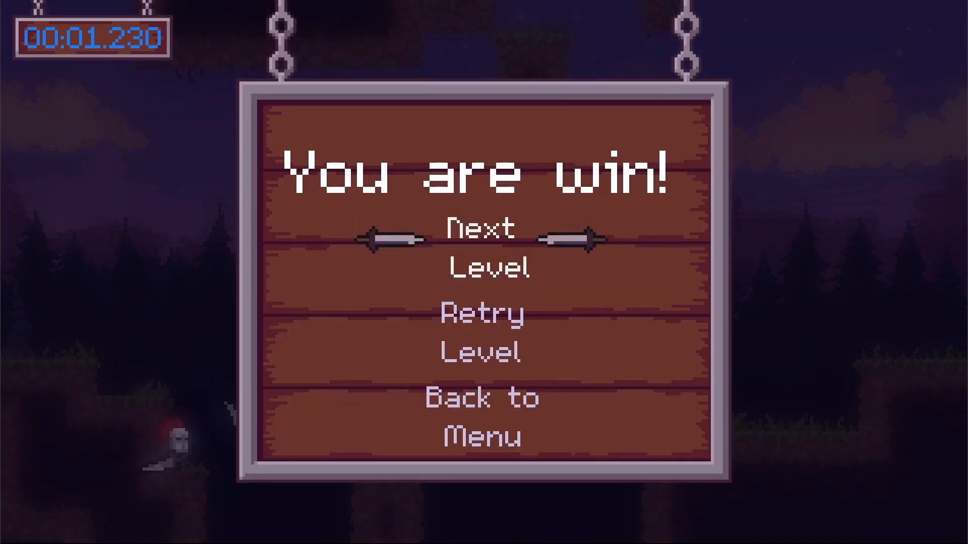
{"action": "key", "text": "Down"}
{"action": "key", "text": "Down"}
{"action": "key", "text": "Up"}
{"action": "key", "text": "Down"}
{"action": "key", "text": "Down"}
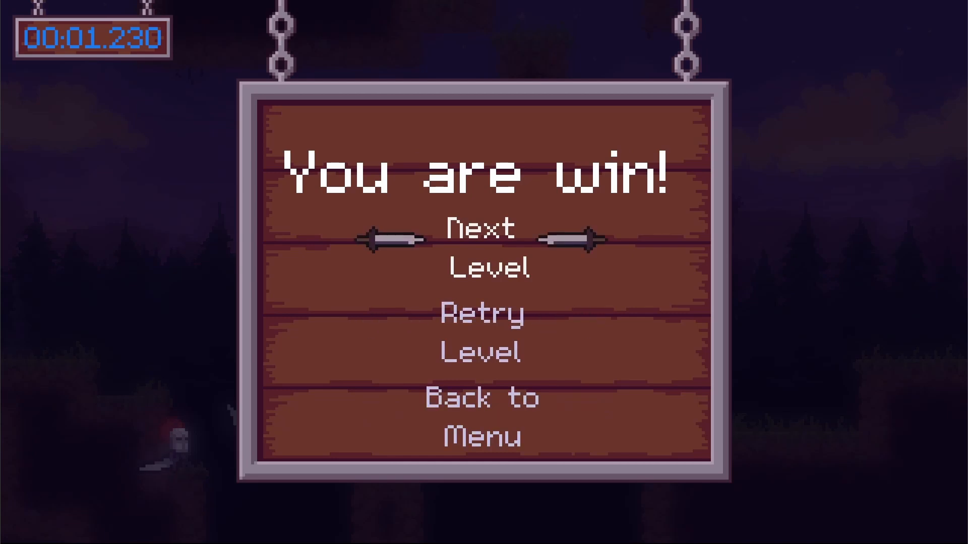
{"action": "key", "text": "Down"}
{"action": "key", "text": "Up"}
{"action": "key", "text": "Return"}
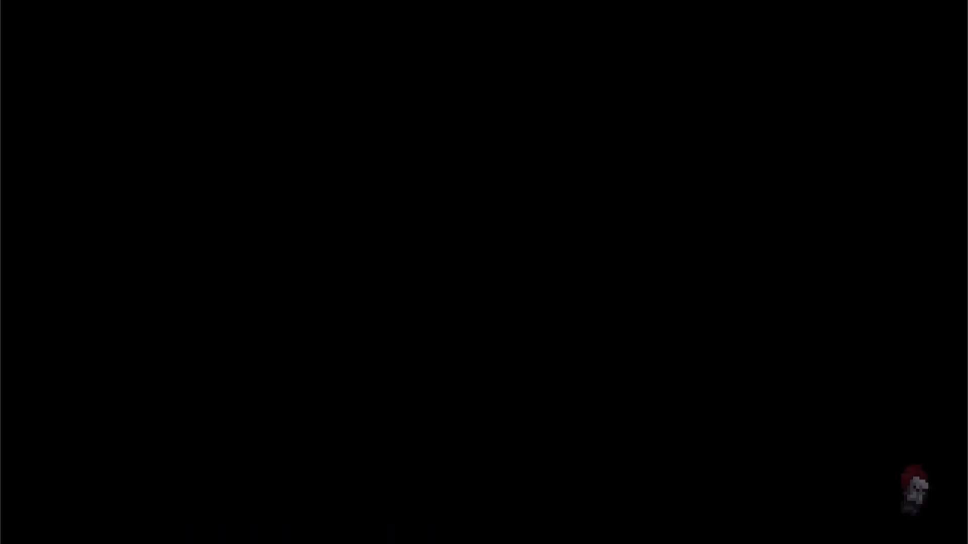
Play through the showcase level's first screen, jumping up to the grassy ledge and on to the following screen
{"action": "key", "text": "Right"}
{"action": "key", "text": "space"}
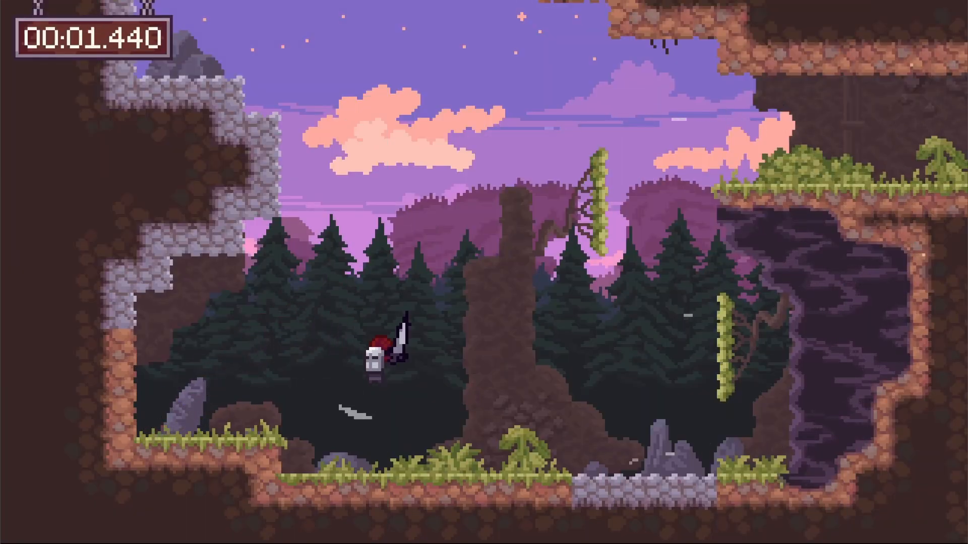
{"action": "key", "text": "space"}
{"action": "key", "text": "space"}
Cross the spiked second screen by way of the swing bubble and reach the platforms beyond it
{"action": "key", "text": "space"}
{"action": "key", "text": "space"}
{"action": "key", "text": "Right"}
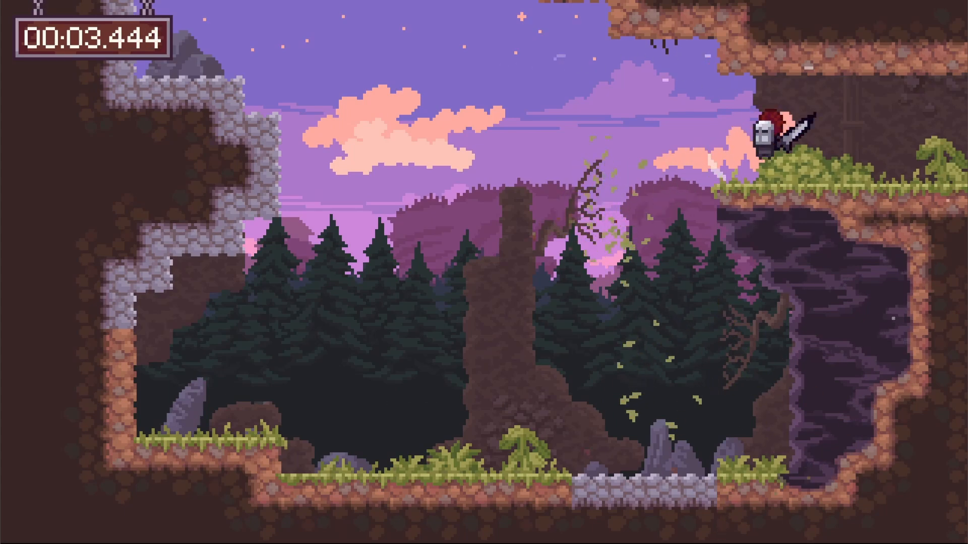
{"action": "key", "text": "space"}
{"action": "key", "text": "space"}
{"action": "key", "text": "space"}
{"action": "key", "text": "Right"}
{"action": "key", "text": "space"}
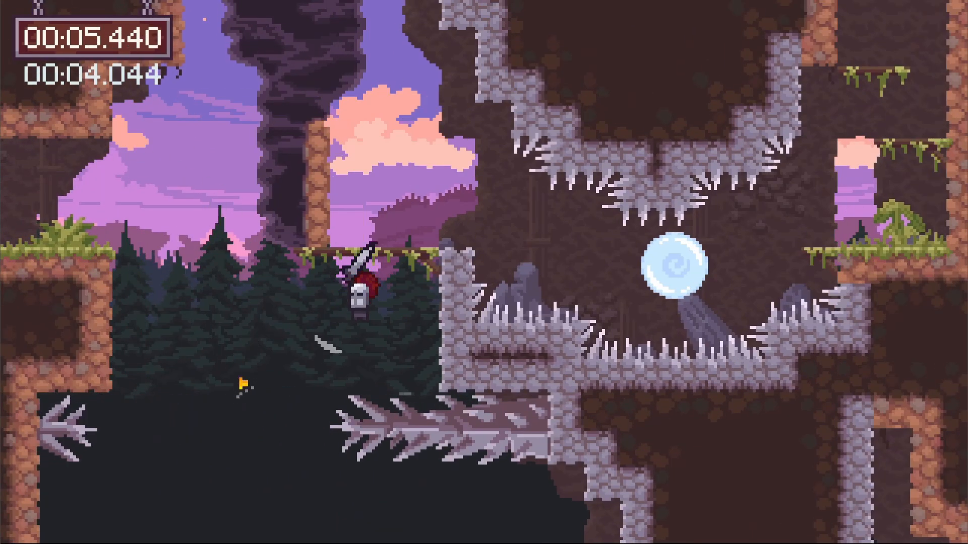
{"action": "key", "text": "space"}
{"action": "key", "text": "space"}
{"action": "key", "text": "Right"}
{"action": "key", "text": "space"}
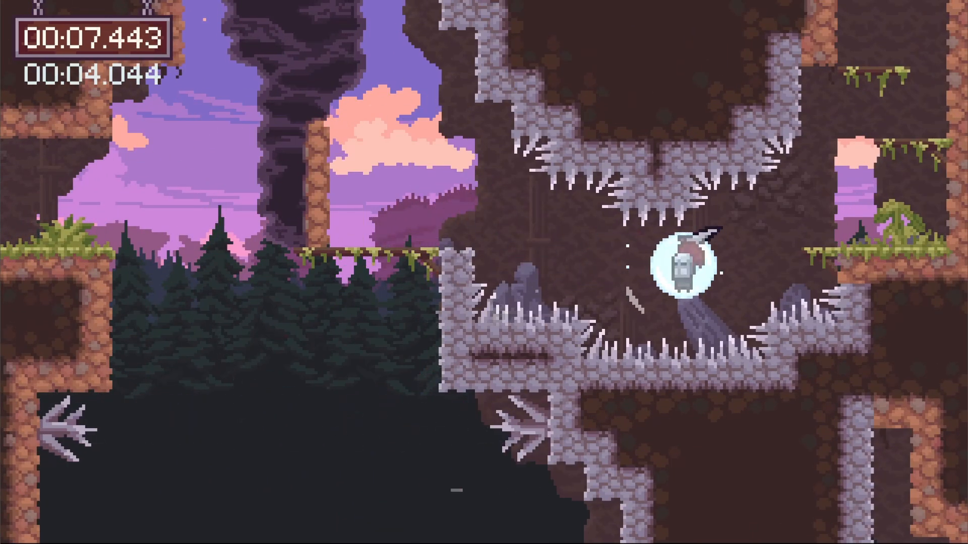
{"action": "key", "text": "space"}
{"action": "key", "text": "space"}
{"action": "key", "text": "space"}
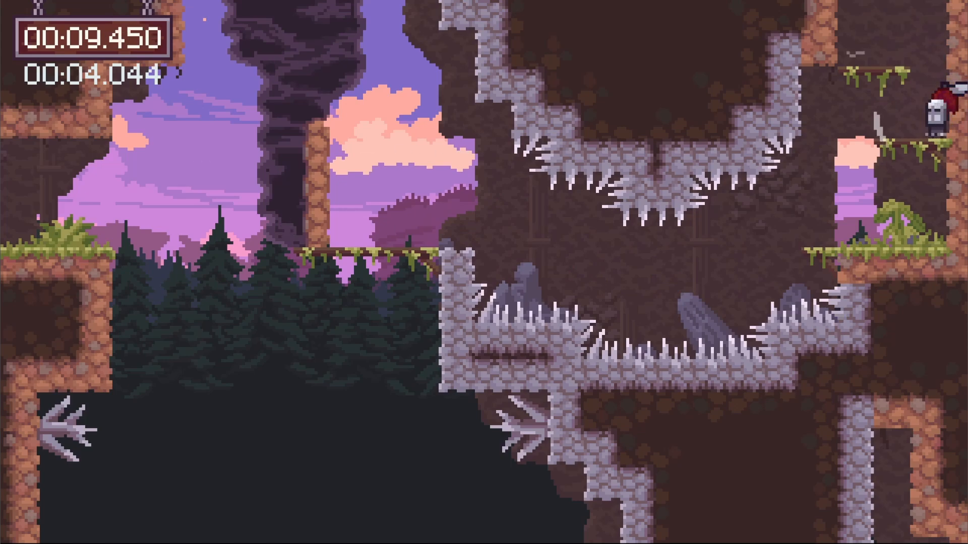
Close the test game and return to the Godot editor
{"action": "key", "text": "alt+Tab"}
{"action": "key", "text": "Escape"}
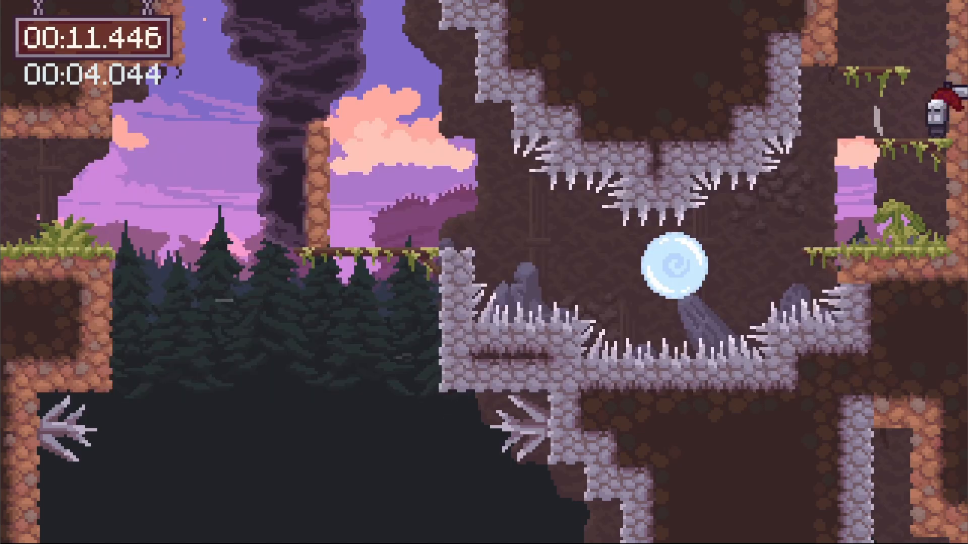
{"action": "key", "text": "Escape"}
{"action": "key", "text": "Escape"}
{"action": "key", "text": "alt+Tab"}
{"action": "left_click", "coordinate": [221, 166]}
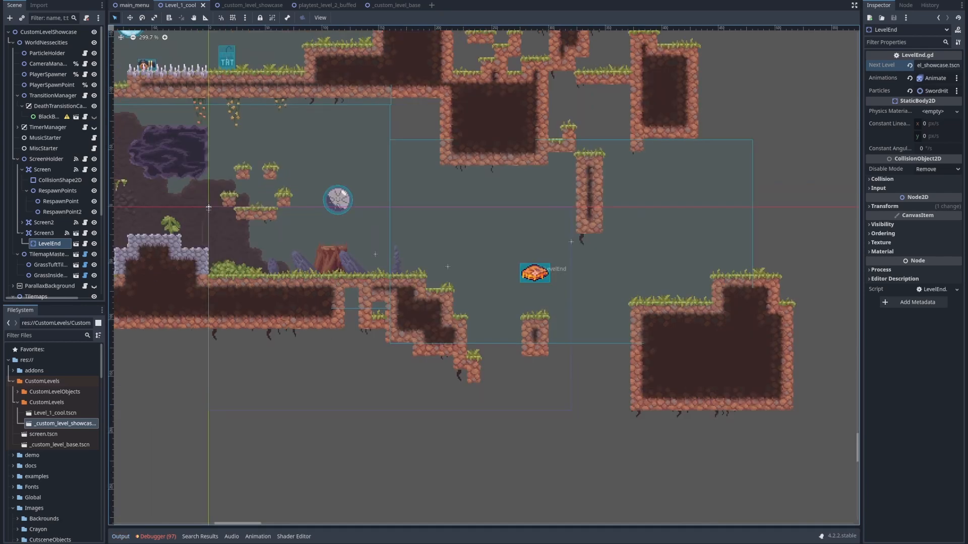
Switch to the main_menu scene and view the title screen layout
{"action": "left_click", "coordinate": [134, 5]}
{"action": "middle_click_drag", "start_coordinate": [483, 192], "coordinate": [496, 232]}
{"action": "scroll", "coordinate": [497, 232], "scroll_direction": "up", "scroll_amount": 14}
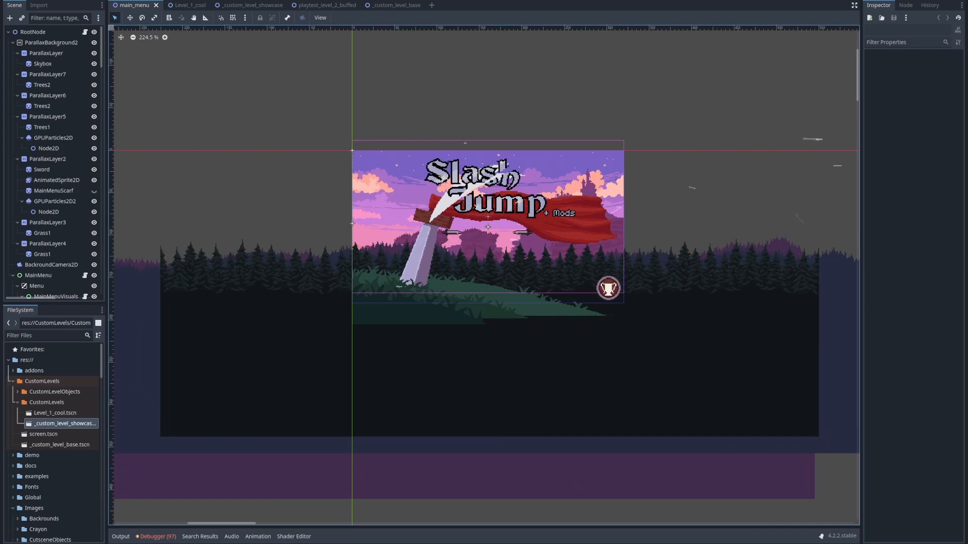
{"action": "scroll", "coordinate": [544, 243], "scroll_direction": "down", "scroll_amount": 6}
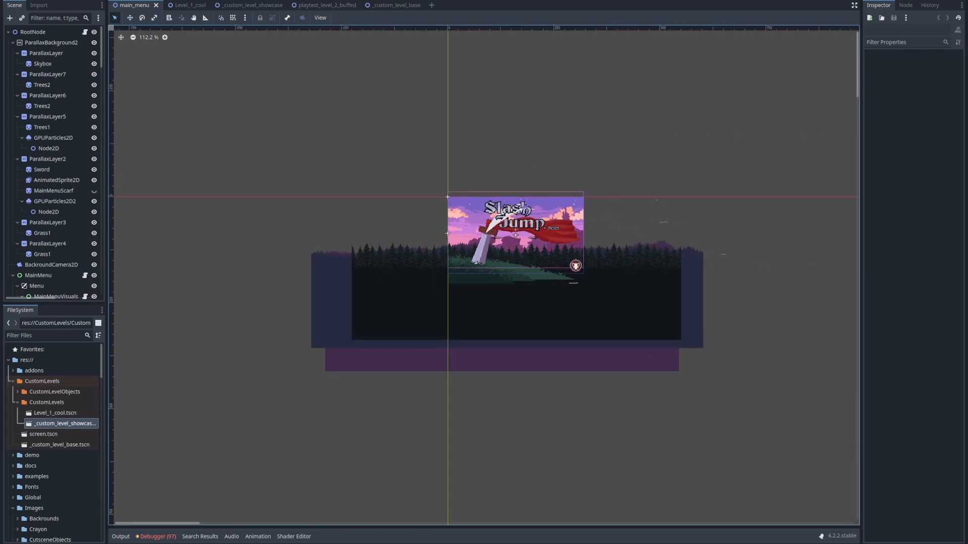
Run the project and start the game from its main menu
{"action": "key", "text": "F5"}
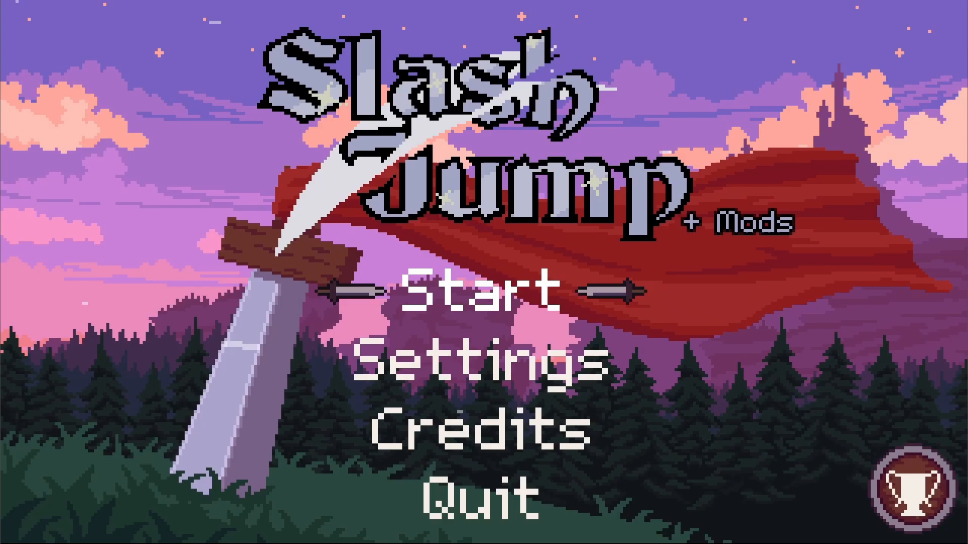
{"action": "key", "text": "Down"}
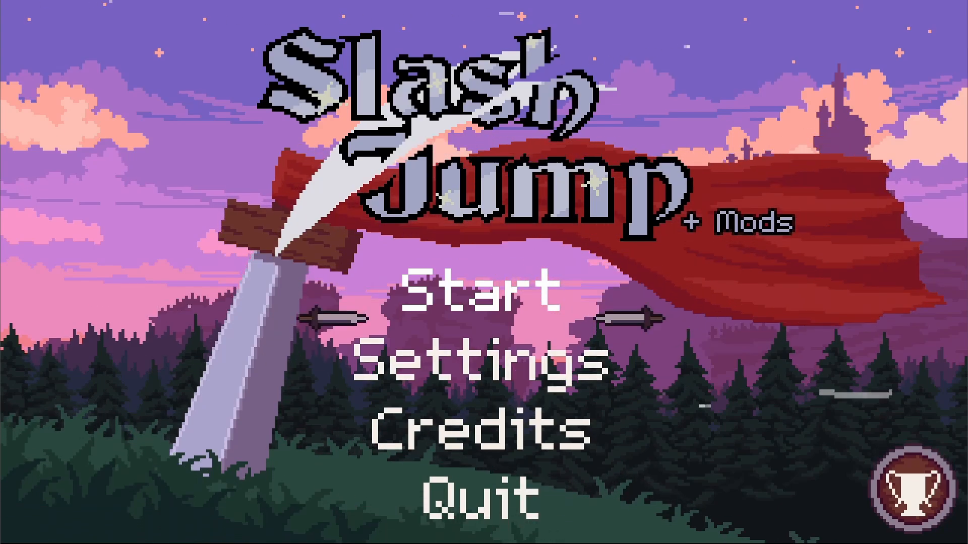
{"action": "key", "text": "Up"}
{"action": "key", "text": "Return"}
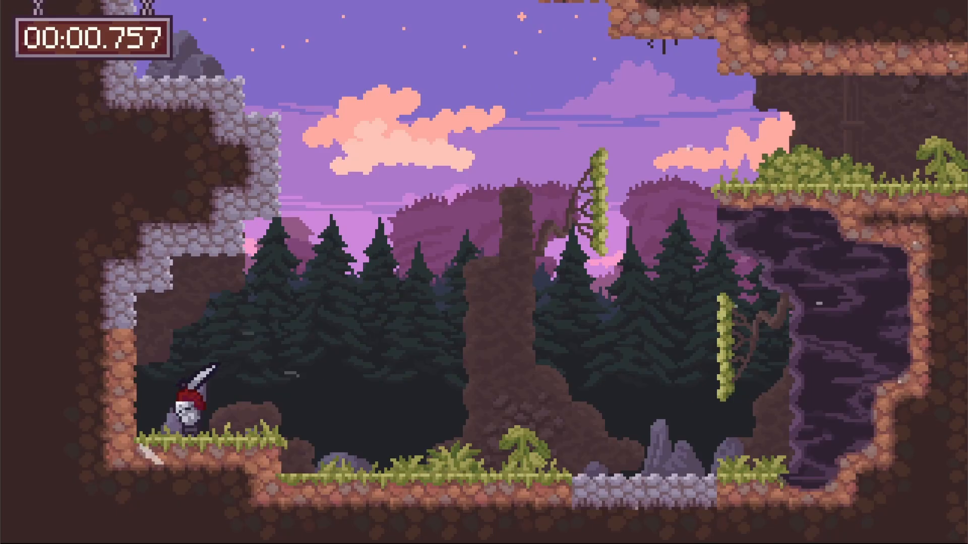
Play the level launched from the main menu up to the grassy ledge
{"action": "key", "text": "Right"}
{"action": "key", "text": "space"}
{"action": "key", "text": "space"}
{"action": "key", "text": "space"}
{"action": "key", "text": "space"}
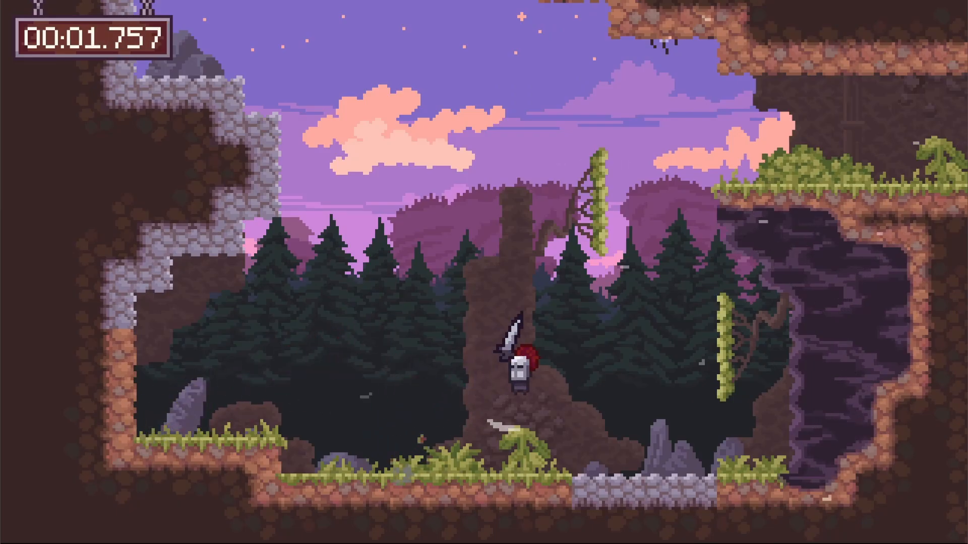
{"action": "key", "text": "Left"}
{"action": "key", "text": "Right"}
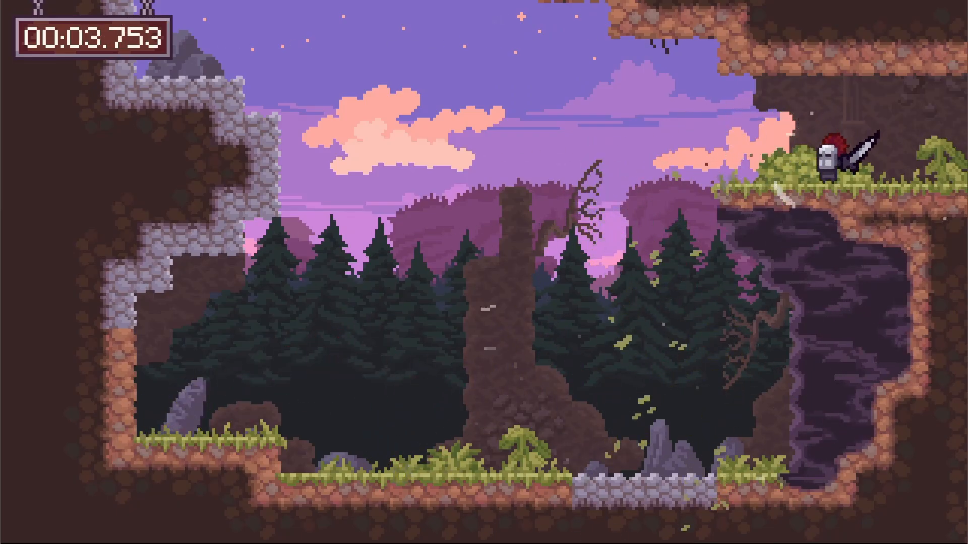
Pause the game, browse the pause menu's options, and close the test game
{"action": "key", "text": "Escape"}
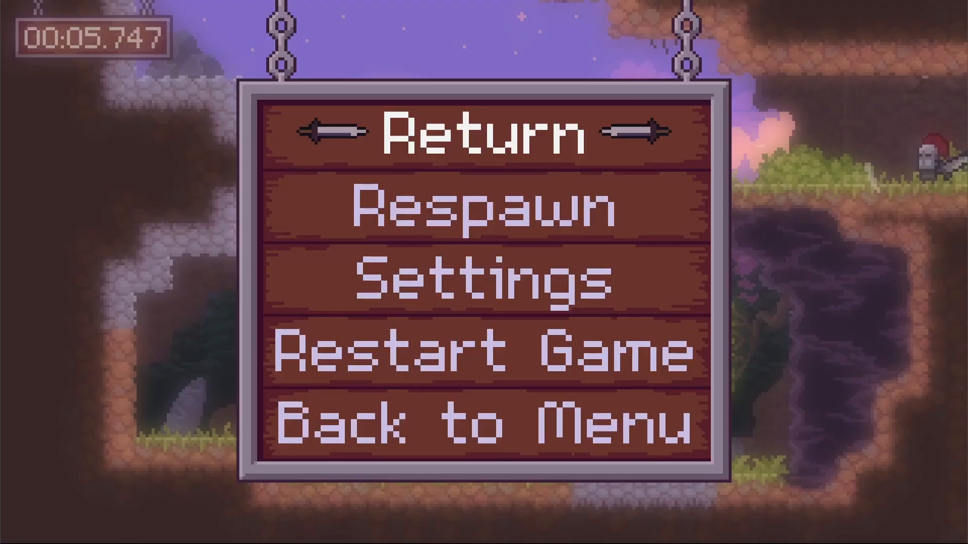
{"action": "key", "text": "Down"}
{"action": "key", "text": "Down"}
{"action": "key", "text": "Down"}
{"action": "key", "text": "alt+Tab"}
{"action": "left_click", "coordinate": [221, 167]}
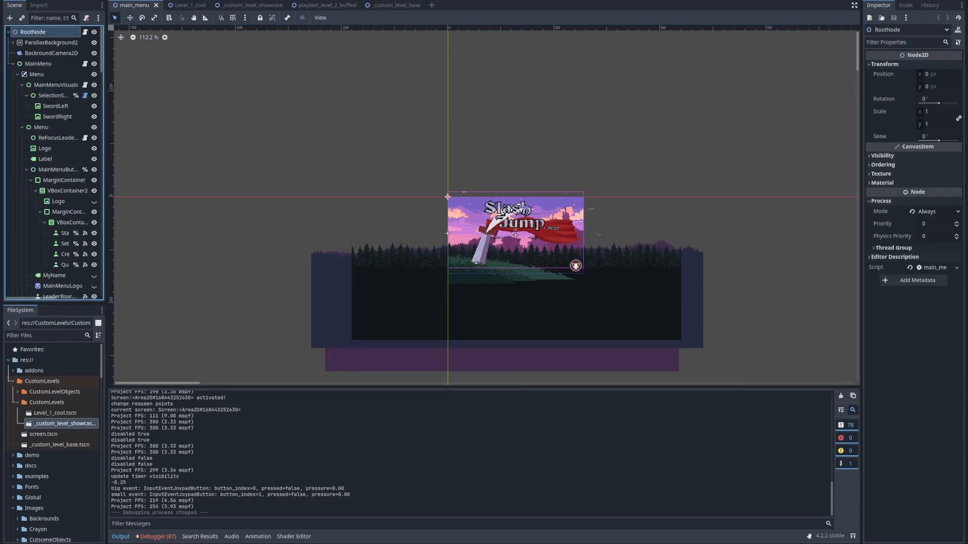
Select the MainMenu node and copy the path of Level_1_cool.tscn from the CustomLevels folder
{"action": "left_click", "coordinate": [38, 63]}
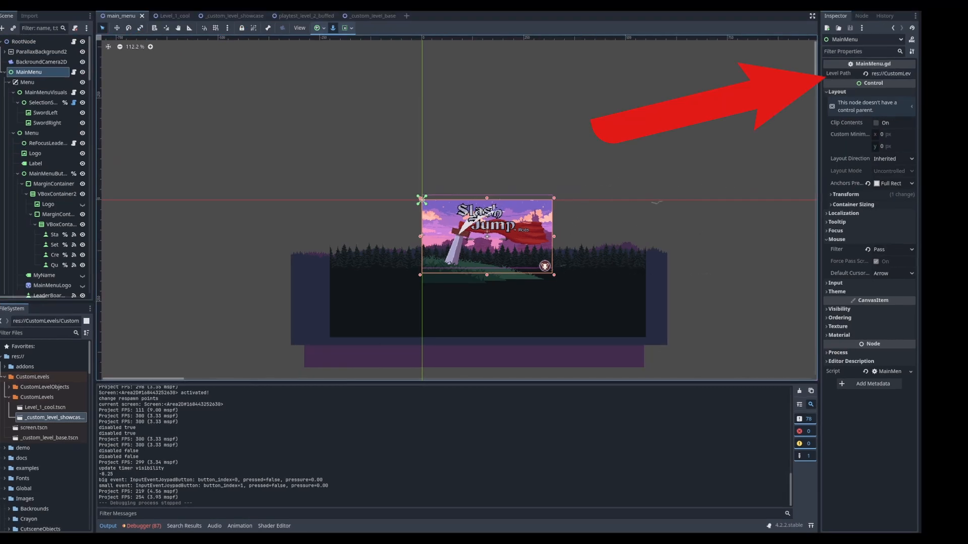
{"action": "left_click", "coordinate": [874, 74]}
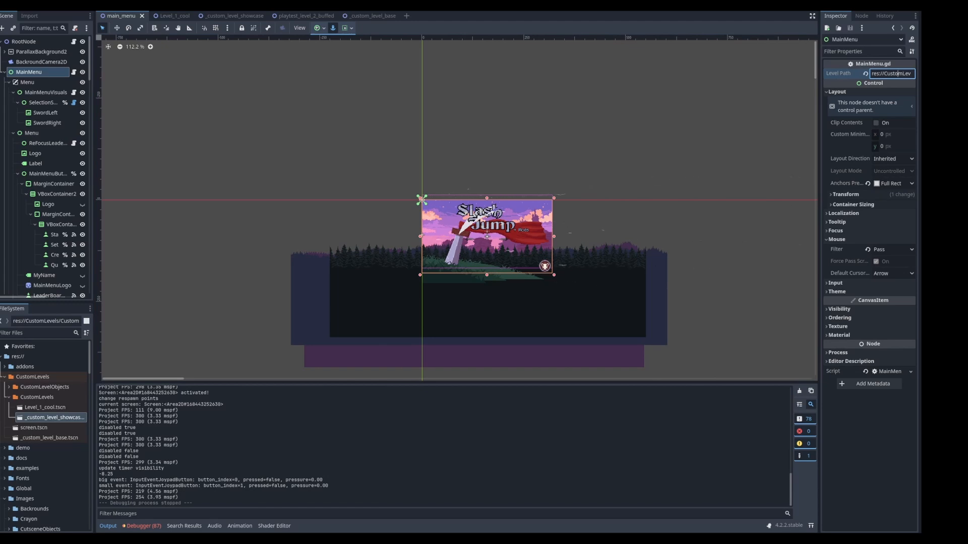
{"action": "left_click", "coordinate": [37, 398]}
{"action": "left_click", "coordinate": [45, 408]}
{"action": "right_click", "coordinate": [54, 407]}
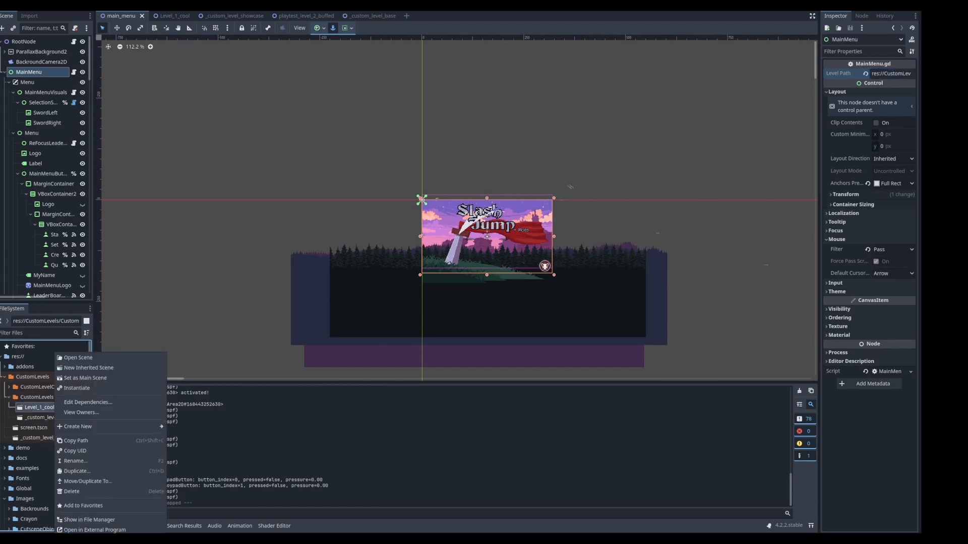
{"action": "left_click", "coordinate": [76, 440]}
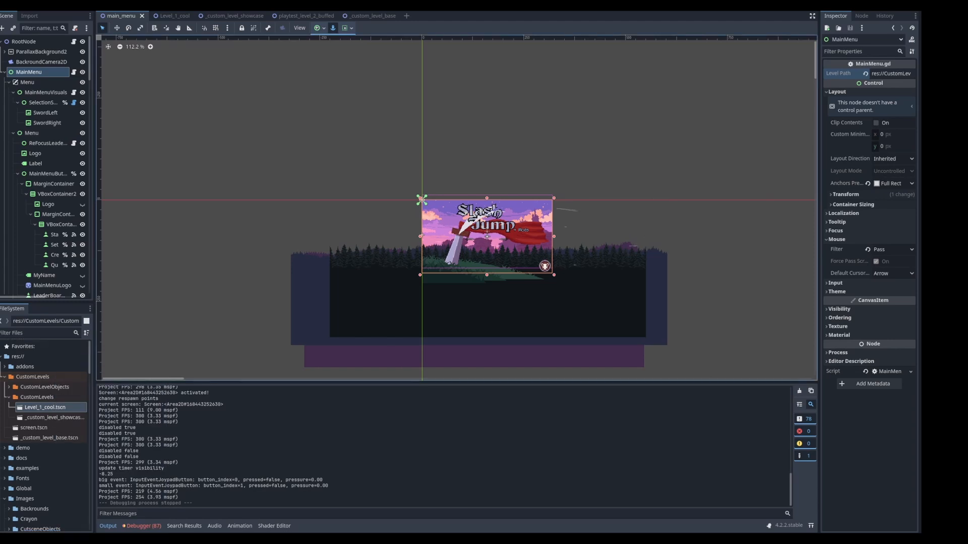
Replace the MainMenu node's Level Path with the copied path of Level_1_cool.tscn
{"action": "left_click", "coordinate": [880, 74]}
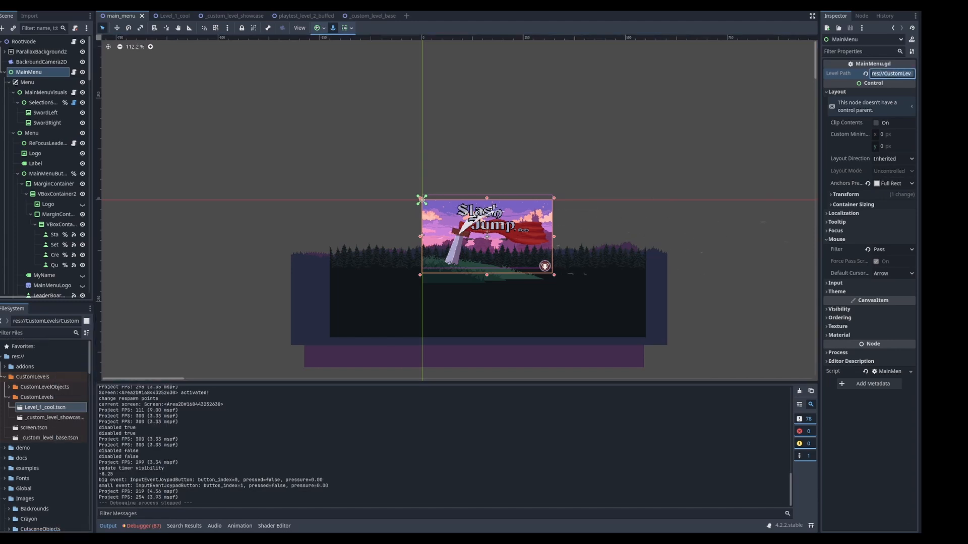
{"action": "key", "text": "ctrl+a"}
{"action": "key", "text": "BackSpace"}
{"action": "key", "text": "ctrl+v"}
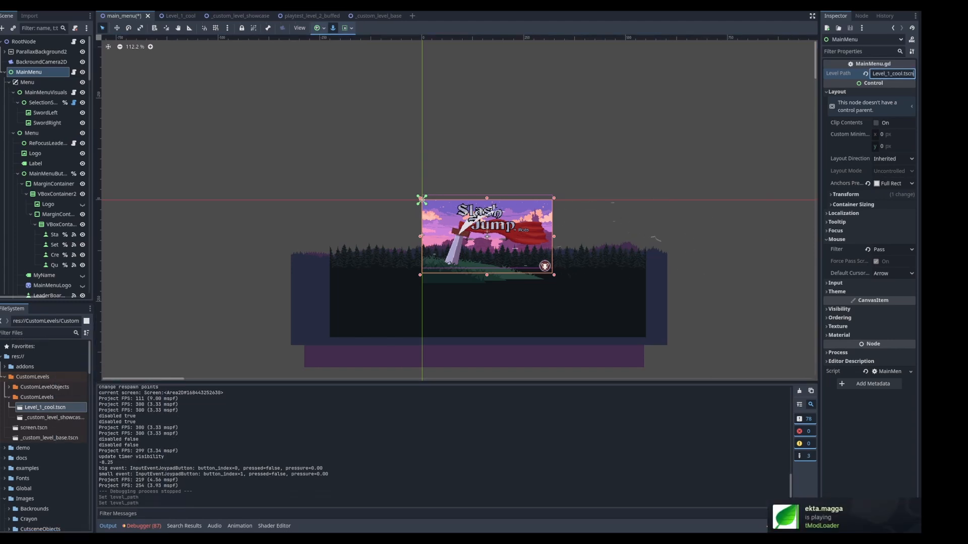
{"action": "key", "text": "Return"}
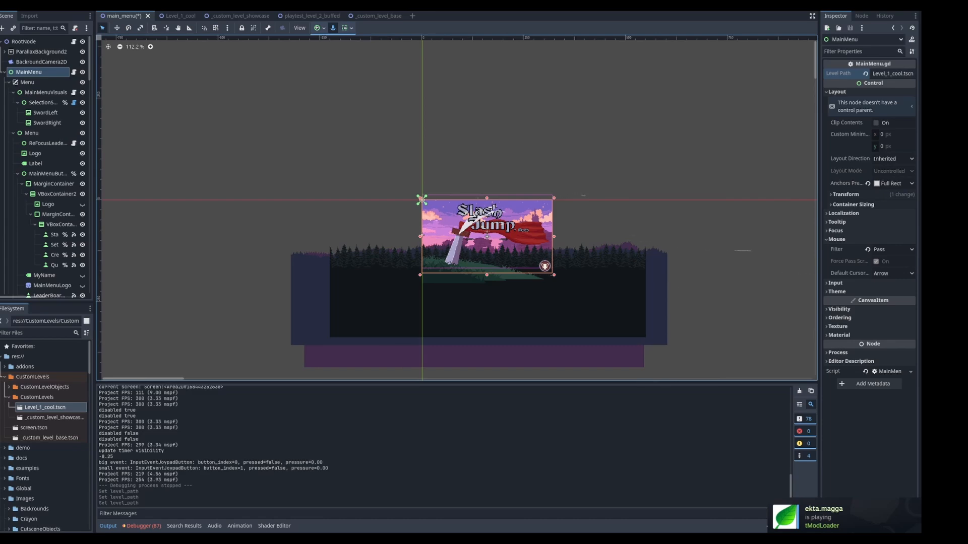
Run the project and start Level_1_cool from the main menu to test the new Level Path
{"action": "key", "text": "F5"}
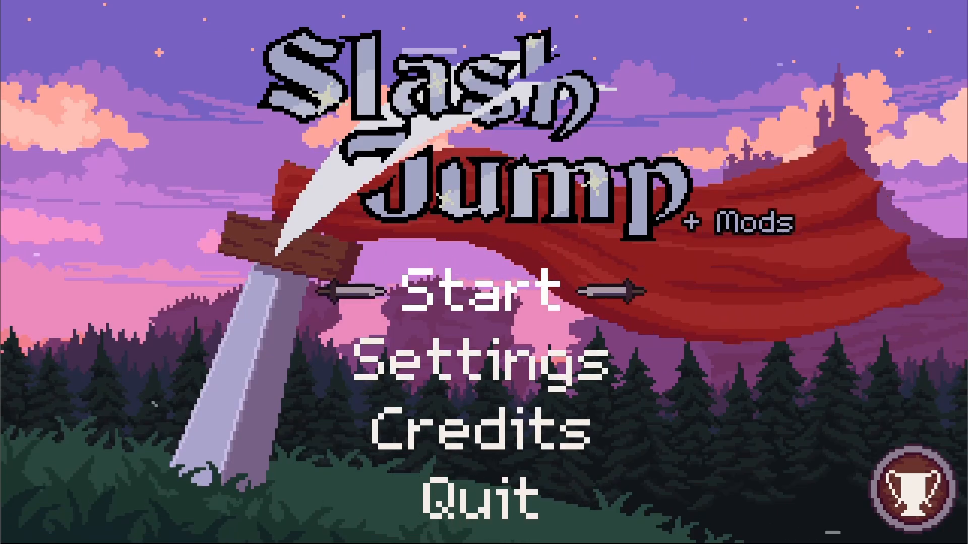
{"action": "key", "text": "Return"}
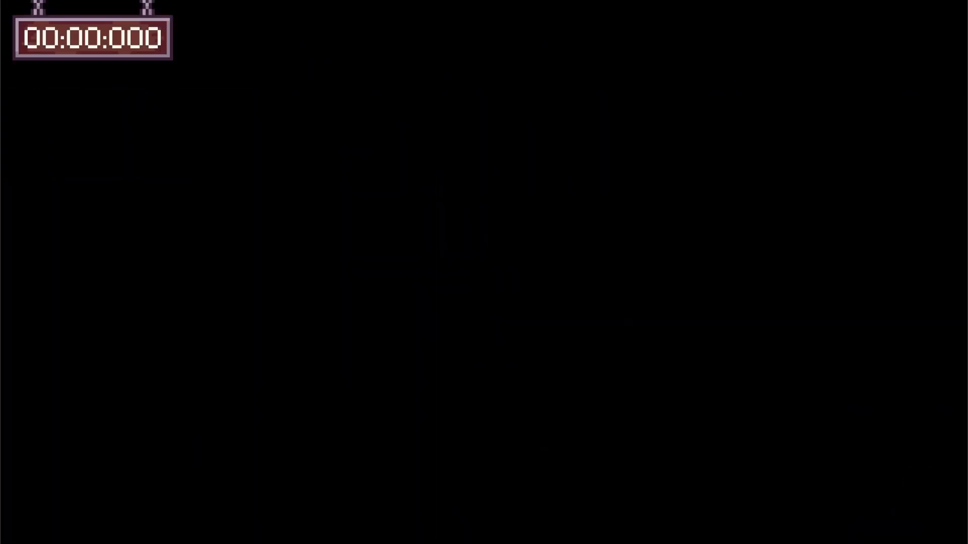
{"action": "key", "text": "Right"}
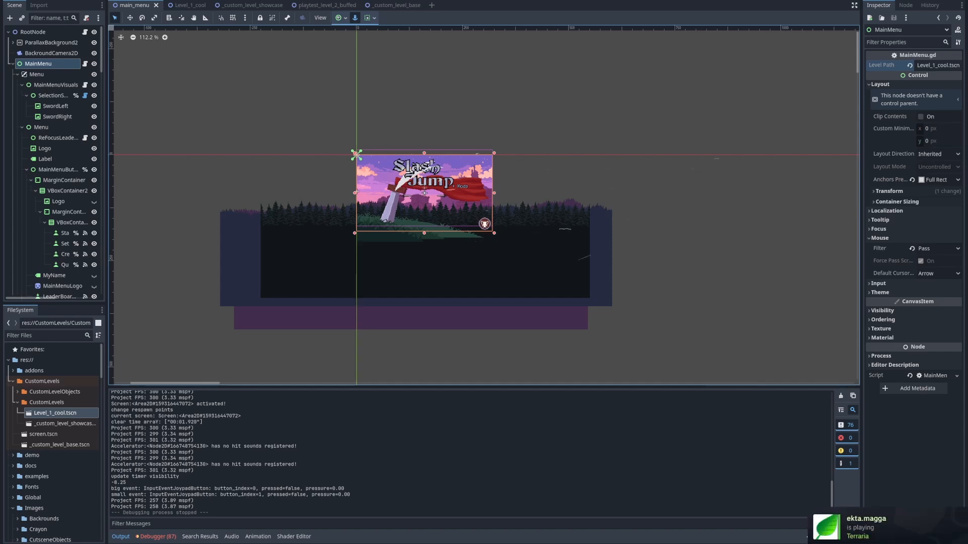
Select the MusicStarter node under WorldNessecities in Level_1_cool and inspect its Starting Song path
{"action": "left_click", "coordinate": [44, 336]}
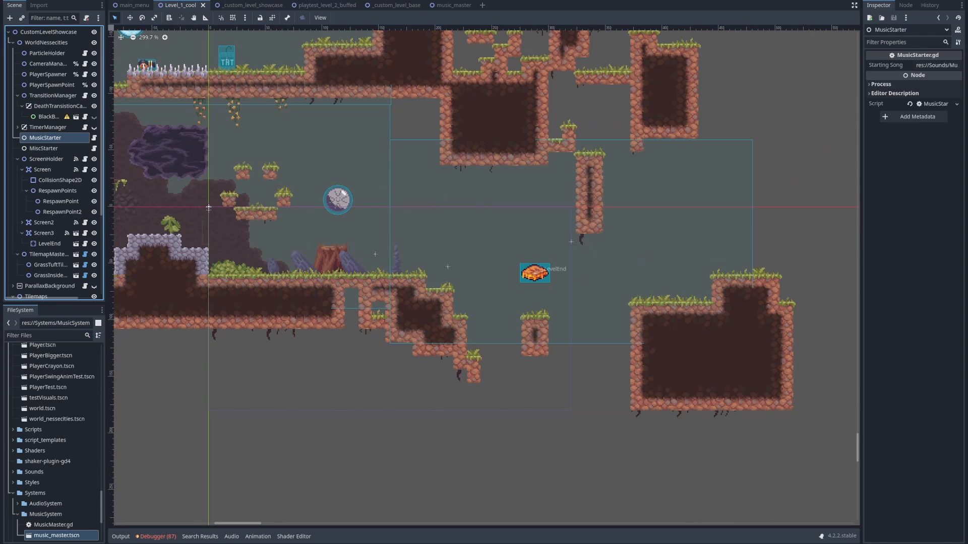
{"action": "middle_click_drag", "start_coordinate": [209, 208], "coordinate": [279, 230]}
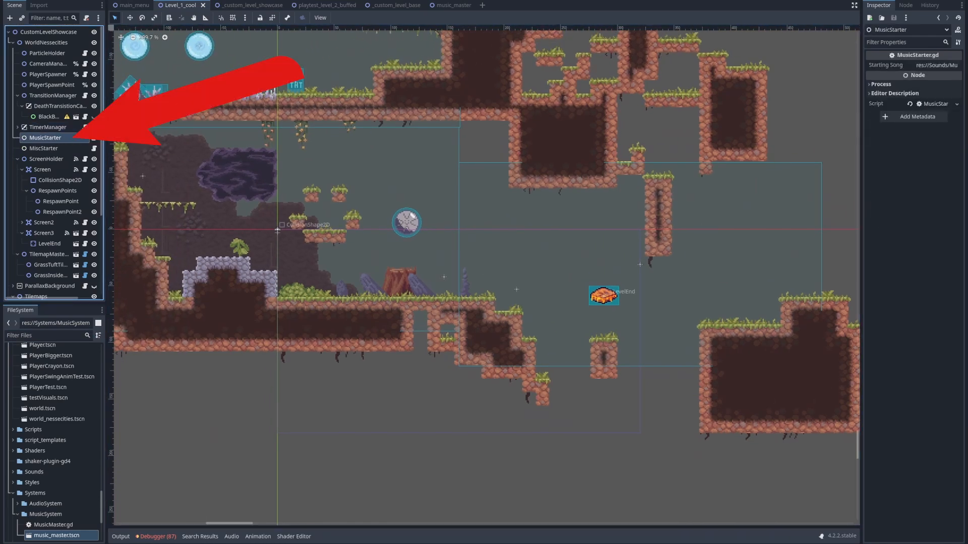
{"action": "left_click", "coordinate": [46, 42]}
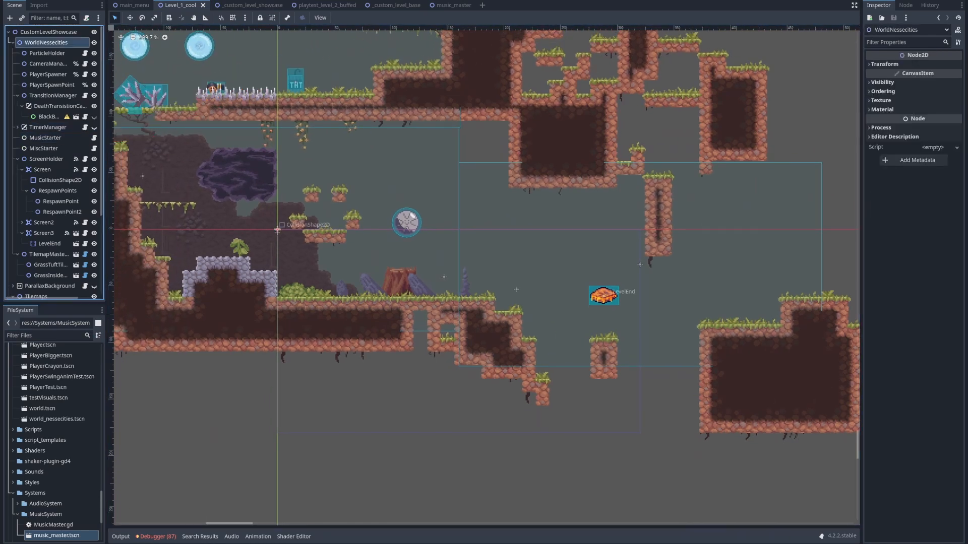
{"action": "left_click", "coordinate": [45, 138]}
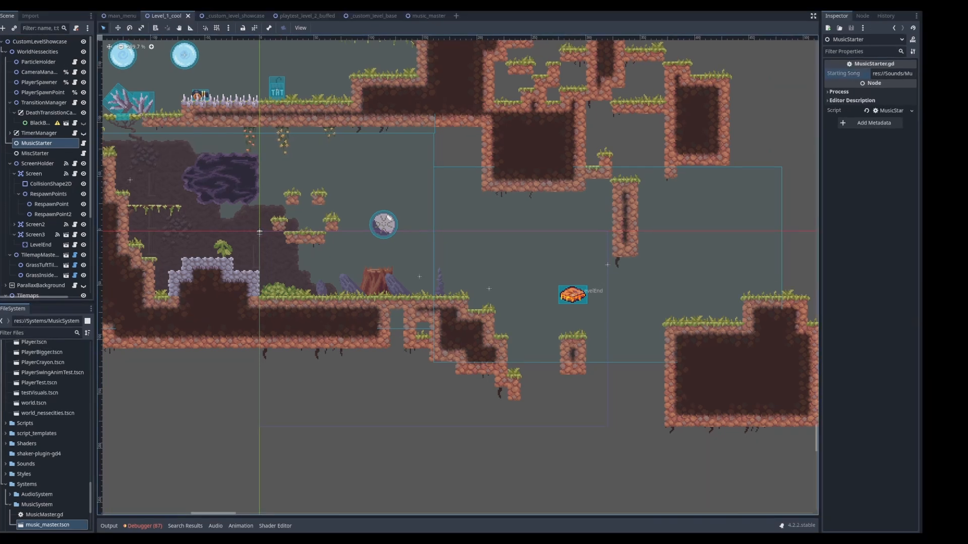
{"action": "left_click", "coordinate": [882, 74]}
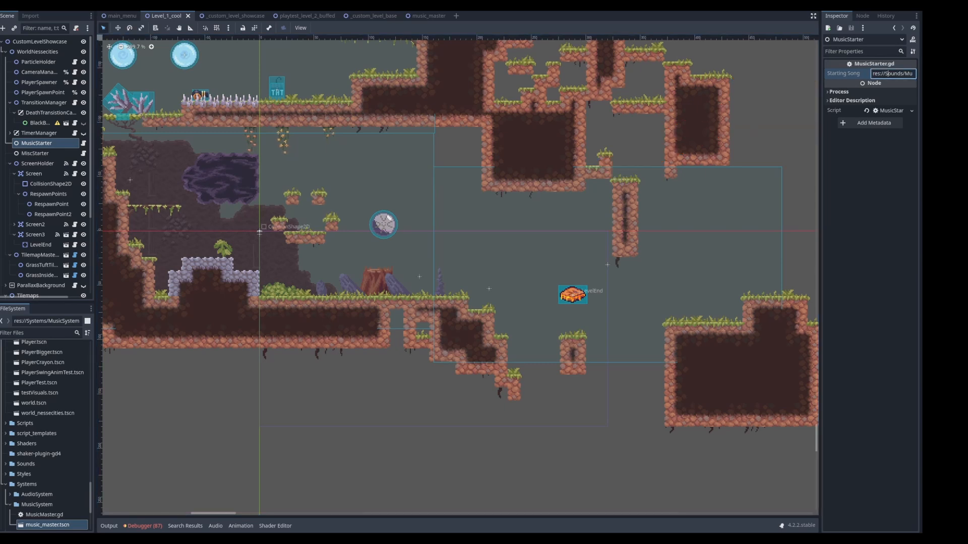
Collapse the Systems folder, expand Sounds and its Music subfolder, and select Happy_Hot_Dogs.mp3
{"action": "scroll", "coordinate": [45, 434], "scroll_direction": "down", "scroll_amount": 4}
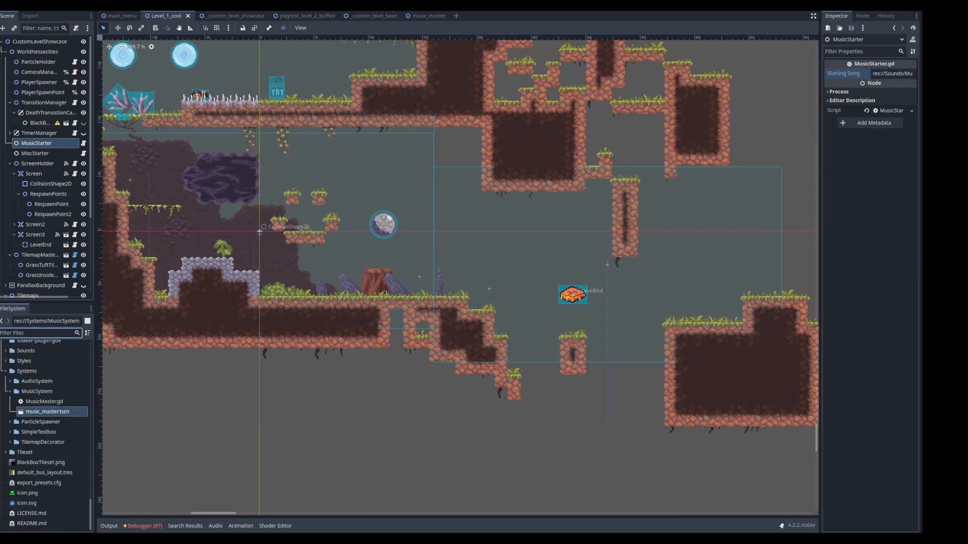
{"action": "left_click", "coordinate": [5, 371]}
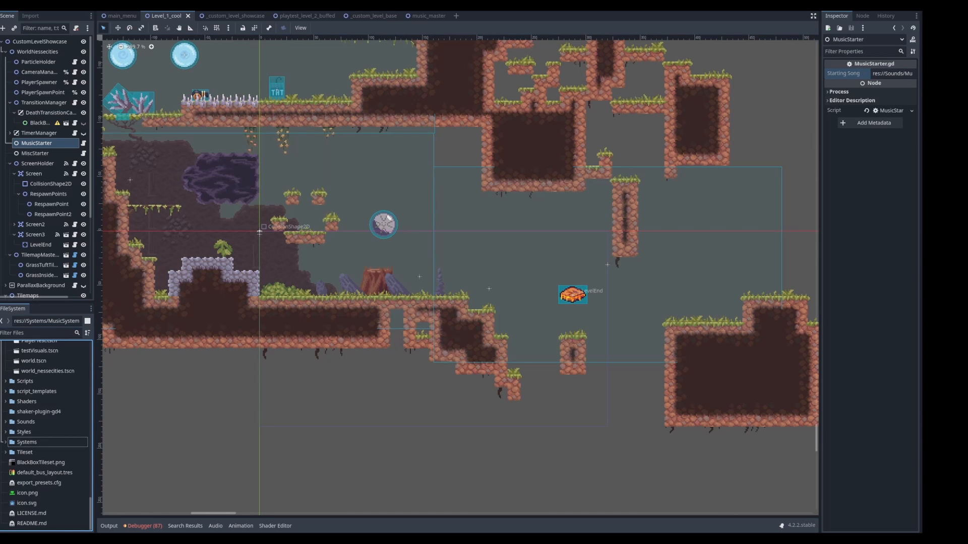
{"action": "left_click", "coordinate": [6, 422]}
{"action": "left_click", "coordinate": [10, 442]}
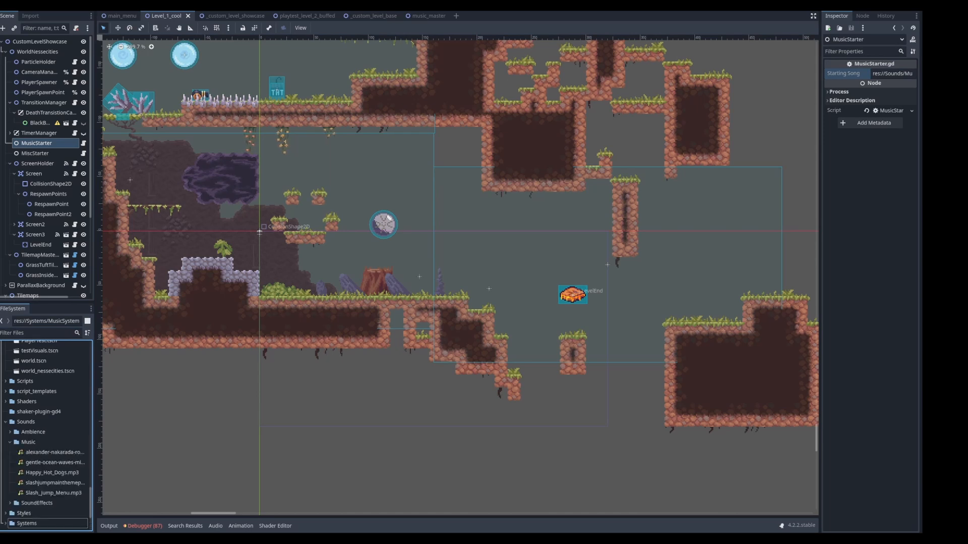
{"action": "scroll", "coordinate": [52, 434], "scroll_direction": "down", "scroll_amount": 2}
{"action": "left_click", "coordinate": [52, 426]}
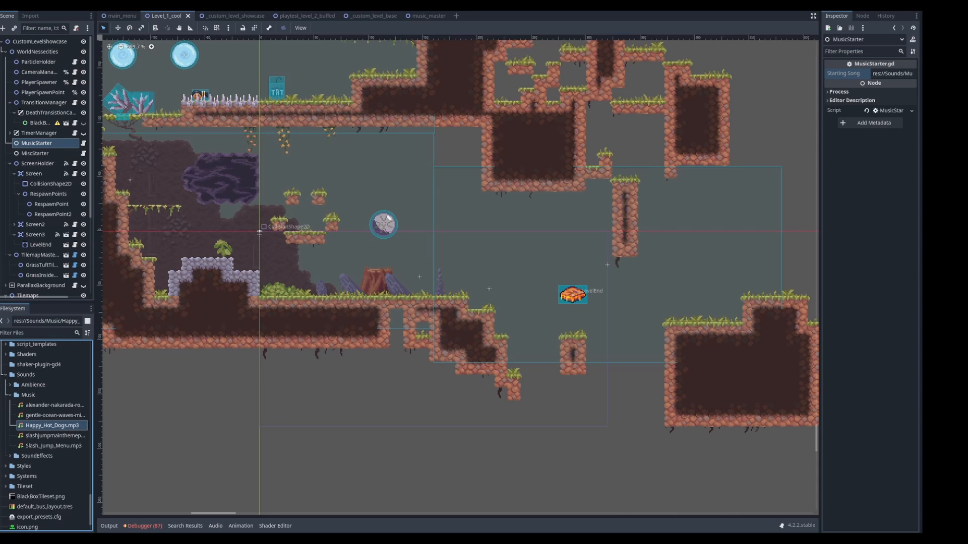
Replace the MusicStarter's Starting Song with the copied path of Happy_Hot_Dogs.mp3 and save the scene
{"action": "triple_click", "coordinate": [892, 74]}
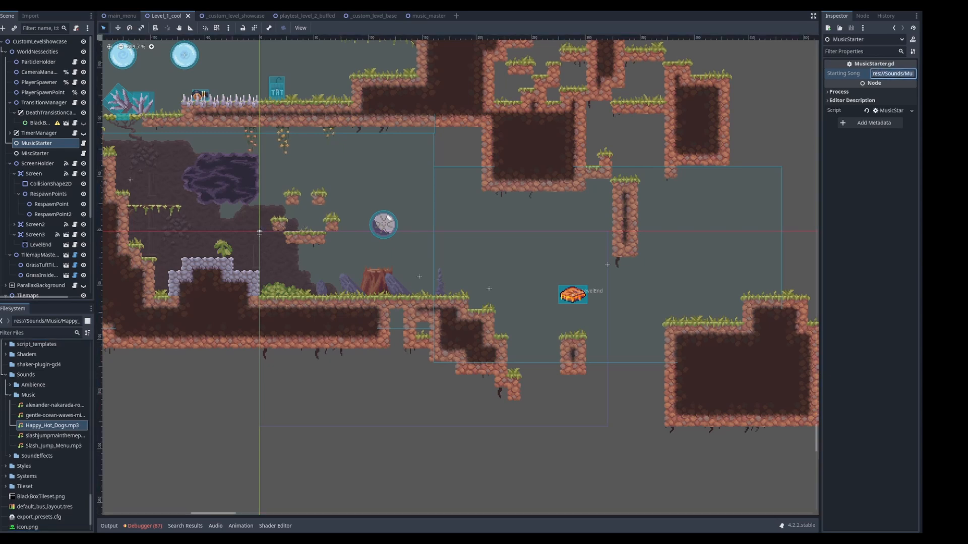
{"action": "key", "text": "BackSpace"}
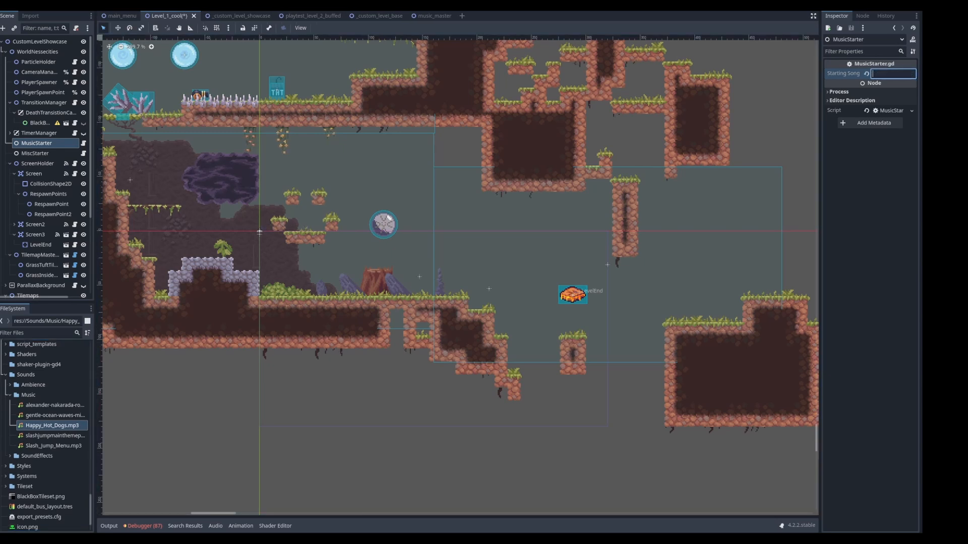
{"action": "right_click", "coordinate": [50, 426]}
{"action": "left_click", "coordinate": [67, 430]}
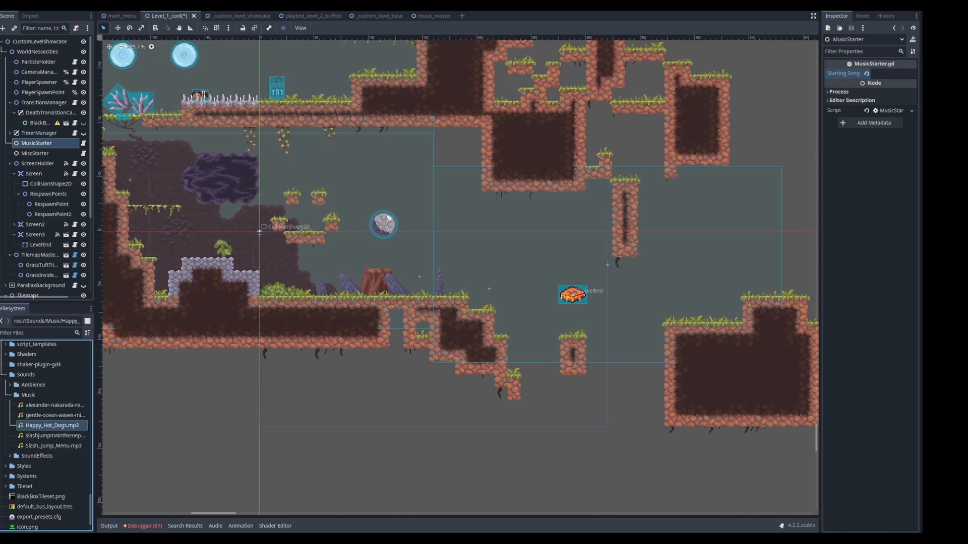
{"action": "left_click", "coordinate": [893, 73]}
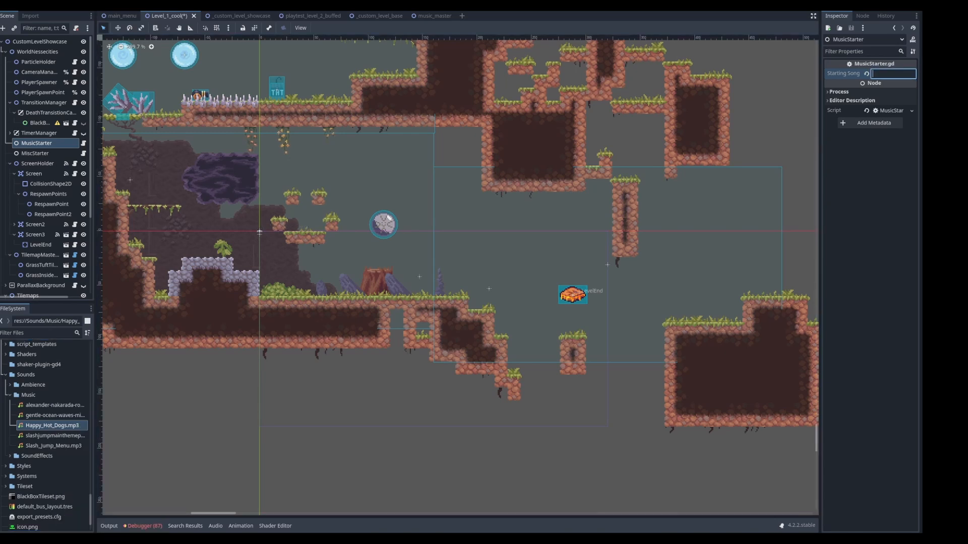
{"action": "key", "text": "ctrl+v"}
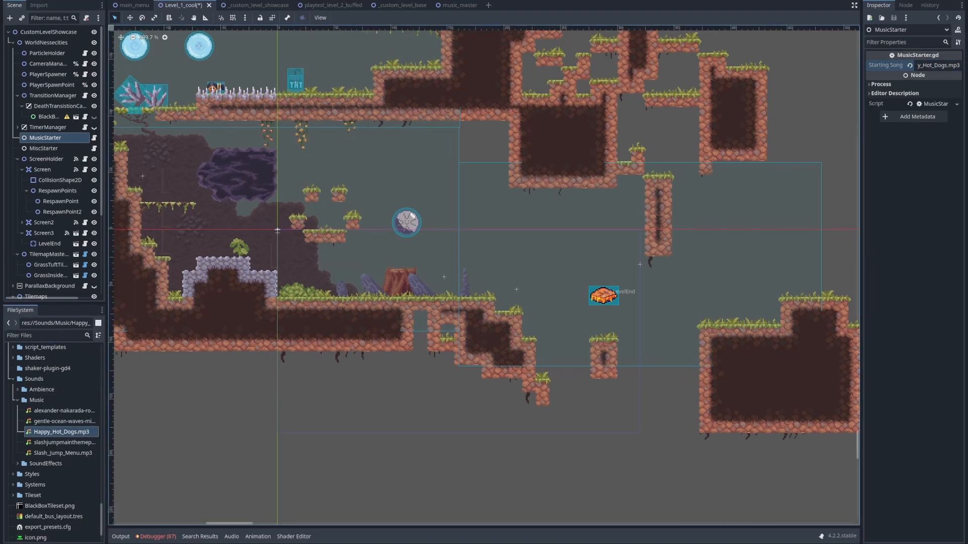
{"action": "key", "text": "ctrl+s"}
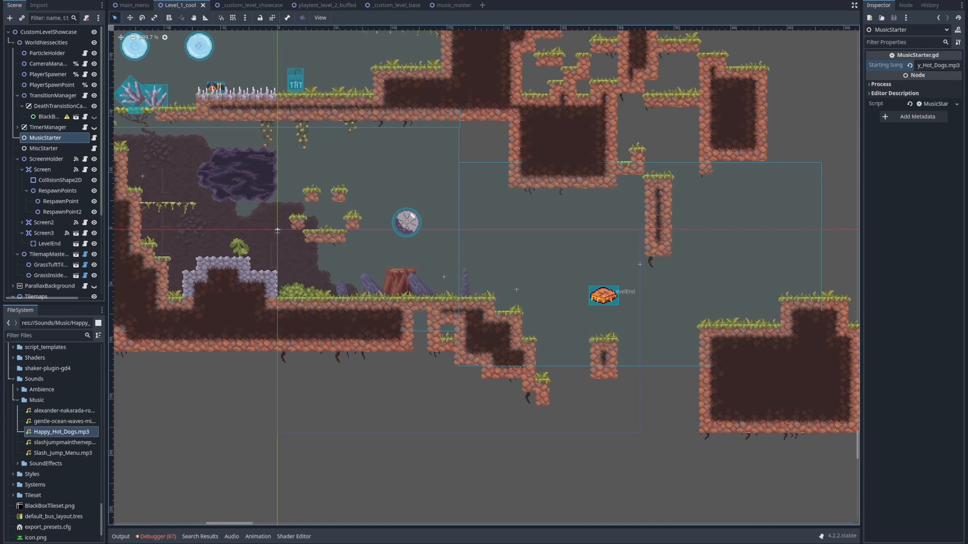
Run the Level_1_cool scene and play leftwards past the floating platforms to the hanging vine ledge
{"action": "key", "text": "F6"}
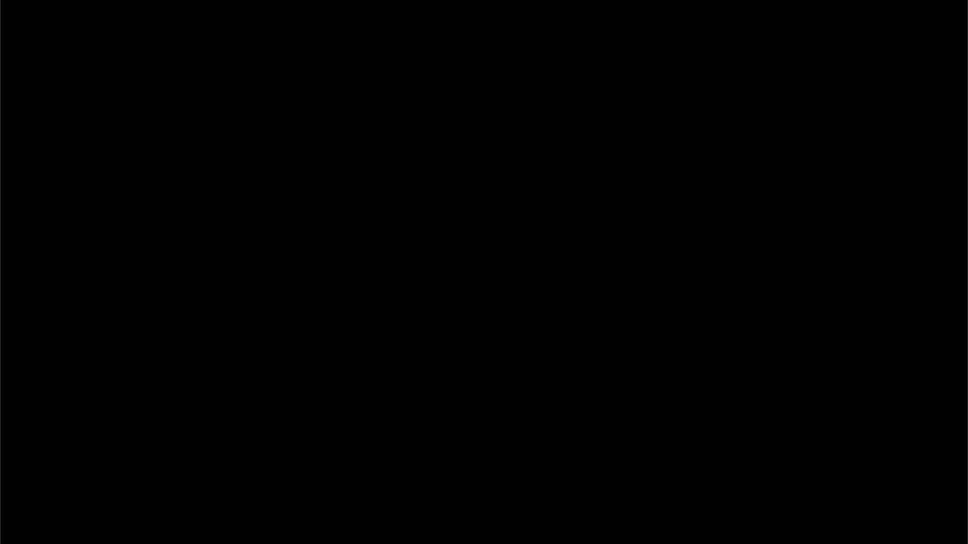
{"action": "key", "text": "Left"}
{"action": "key", "text": "space"}
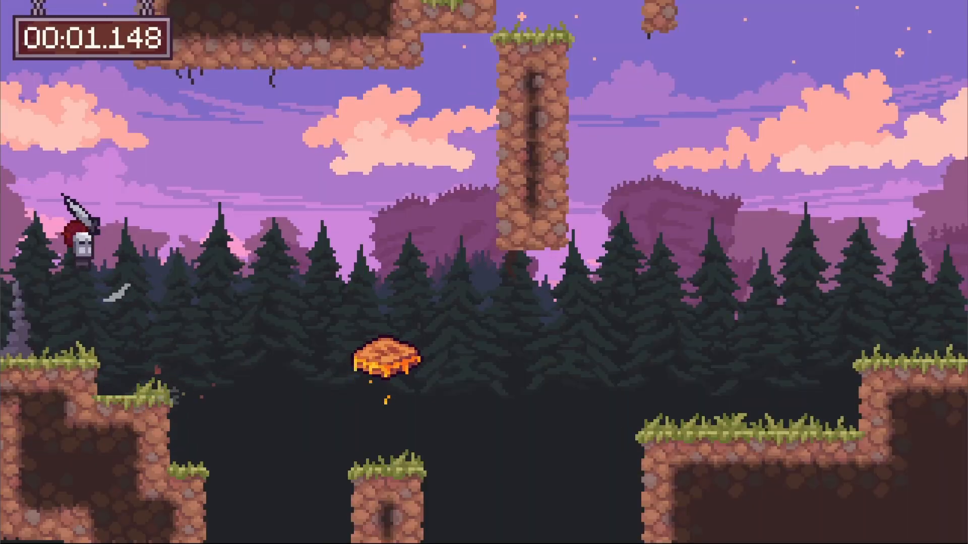
{"action": "key", "text": "Left"}
{"action": "key", "text": "space"}
{"action": "key", "text": "space"}
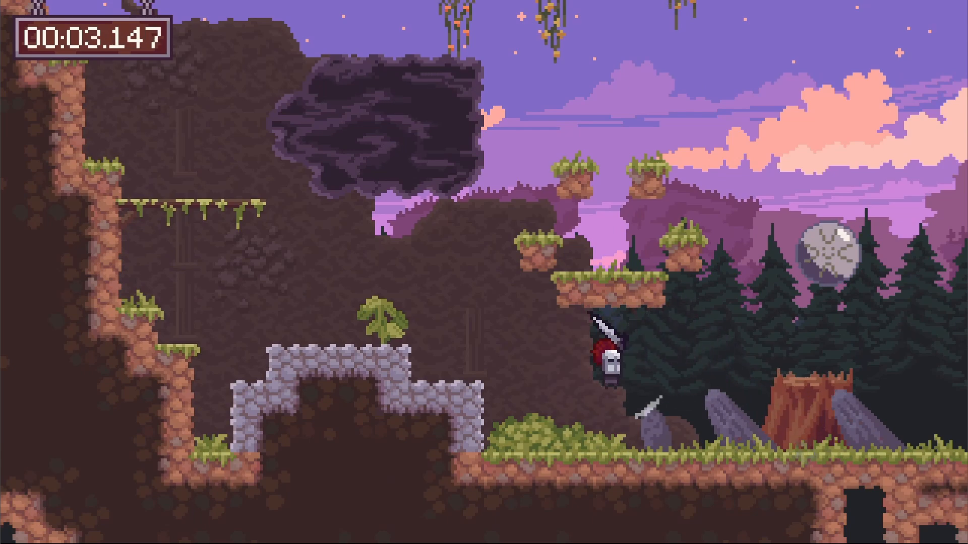
{"action": "key", "text": "space"}
{"action": "key", "text": "Left"}
{"action": "key", "text": "space"}
{"action": "key", "text": "space"}
{"action": "key", "text": "space"}
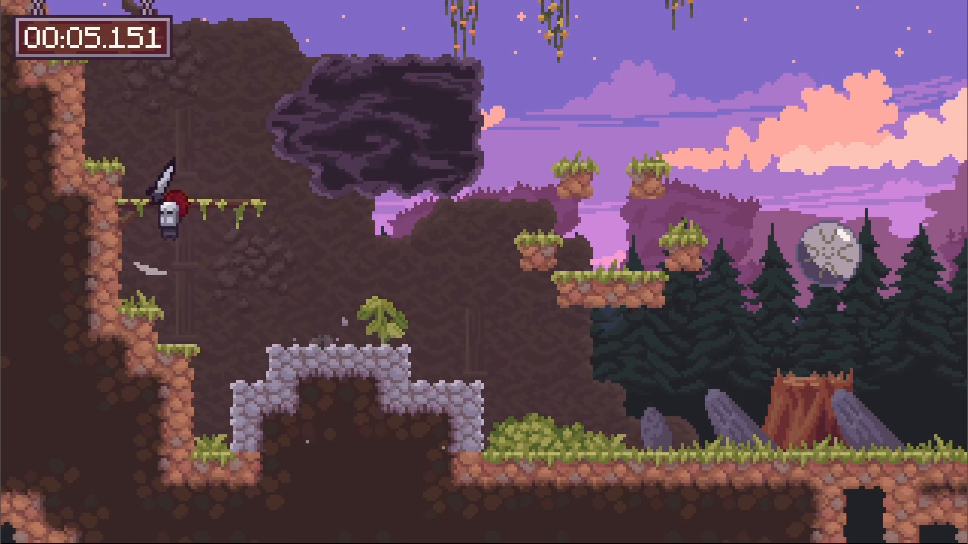
Pause the game, adjust the Music volume in the audio settings, and close the test game
{"action": "key", "text": "Escape"}
{"action": "left_click", "coordinate": [483, 281]}
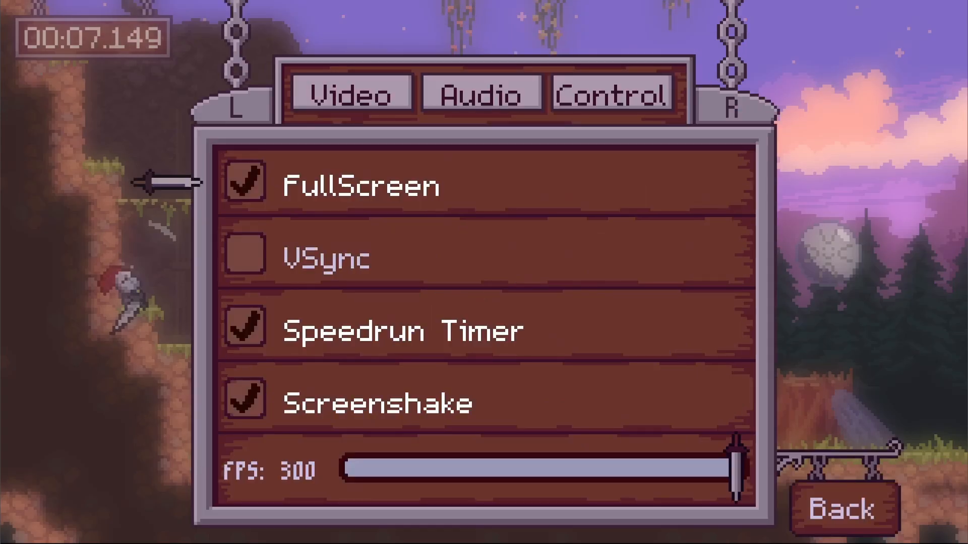
{"action": "left_click", "coordinate": [481, 94]}
{"action": "key", "text": "Down"}
{"action": "key", "text": "Down"}
{"action": "key", "text": "Left"}
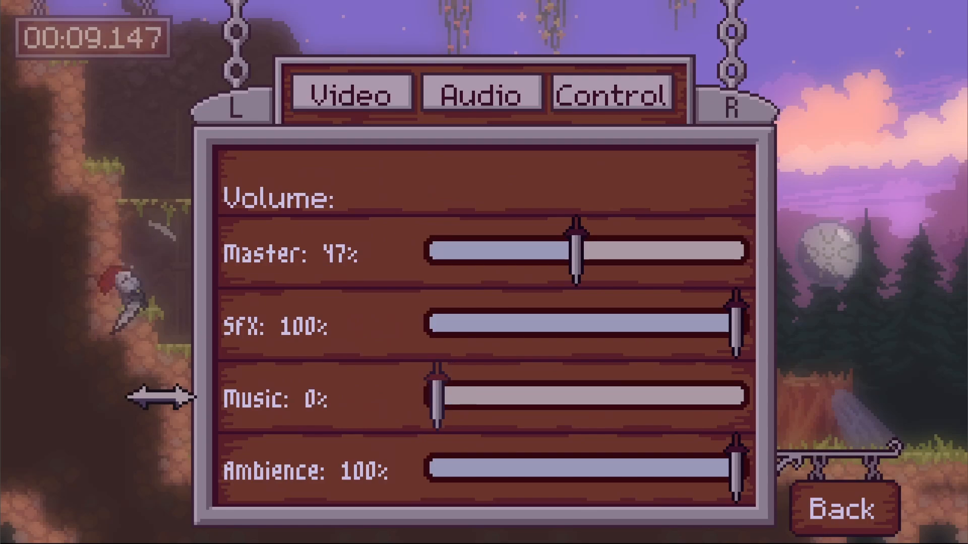
{"action": "key", "text": "Right"}
{"action": "key", "text": "Escape"}
{"action": "key", "text": "Escape"}
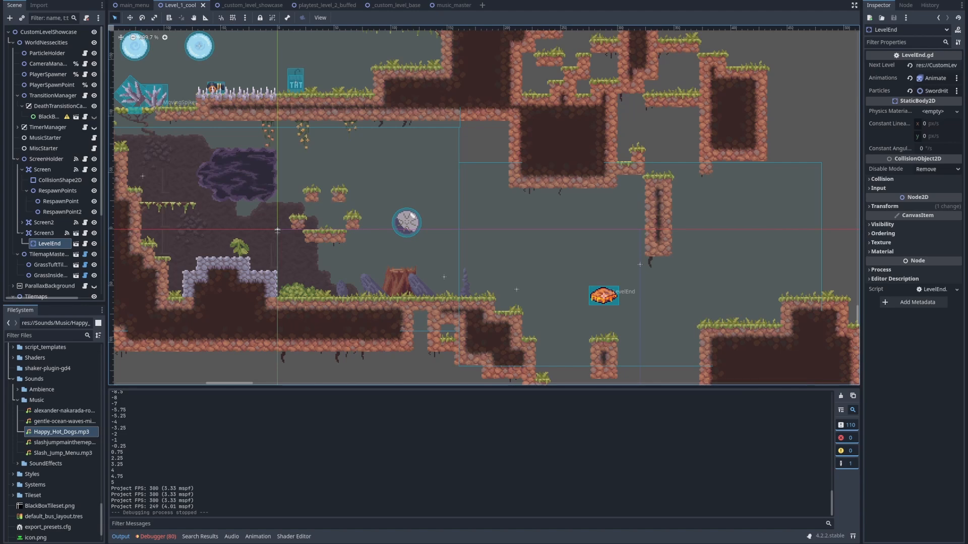
Look over the whole Level_1_cool layout, from the bubble and spike area to the LevelEnd object
{"action": "middle_click_drag", "start_coordinate": [278, 230], "coordinate": [411, 251]}
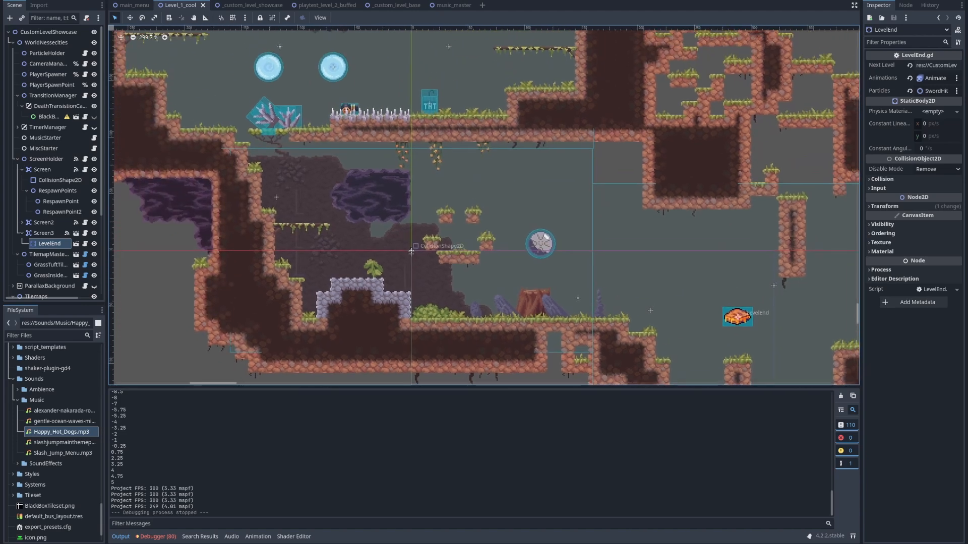
{"action": "middle_click_drag", "start_coordinate": [332, 66], "coordinate": [371, 131]}
{"action": "scroll", "coordinate": [371, 131], "scroll_direction": "up", "scroll_amount": 5}
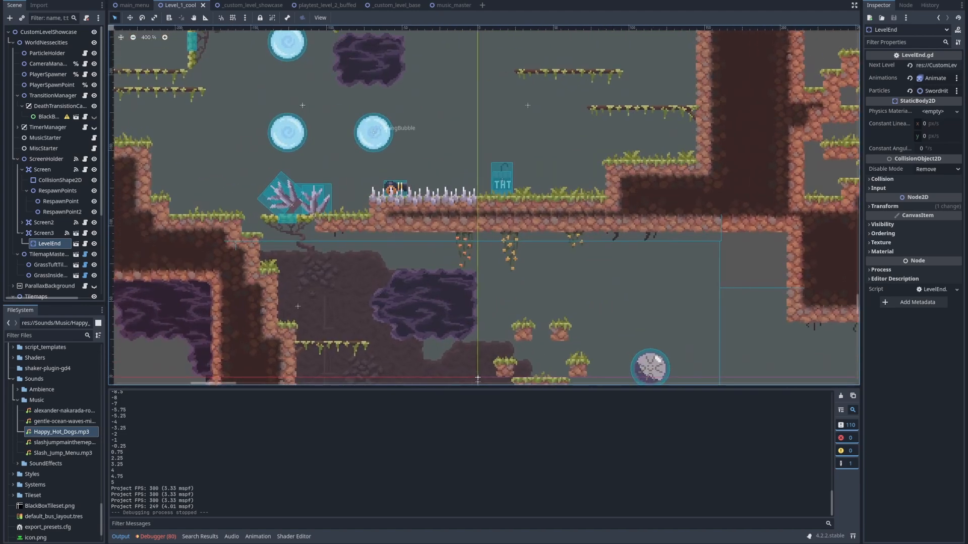
{"action": "scroll", "coordinate": [394, 130], "scroll_direction": "down", "scroll_amount": 11}
{"action": "middle_click_drag", "start_coordinate": [518, 160], "coordinate": [433, 180]}
{"action": "scroll", "coordinate": [392, 211], "scroll_direction": "down", "scroll_amount": 6}
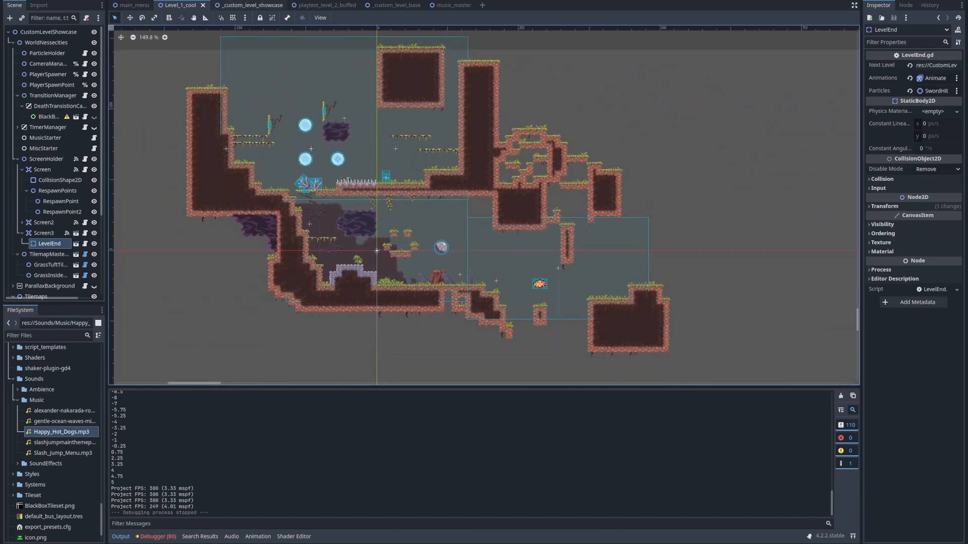
{"action": "middle_click_drag", "start_coordinate": [303, 95], "coordinate": [417, 147]}
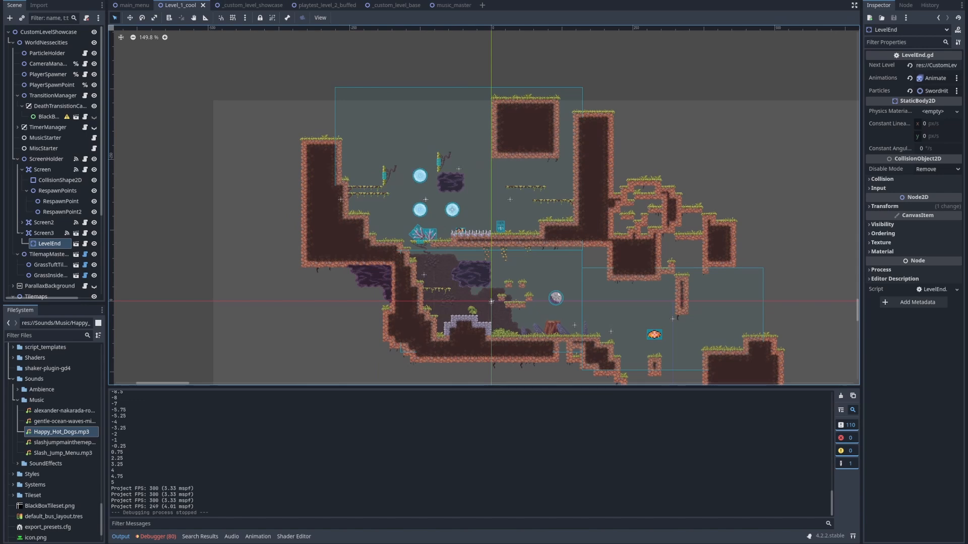
{"action": "middle_click_drag", "start_coordinate": [654, 334], "coordinate": [464, 318]}
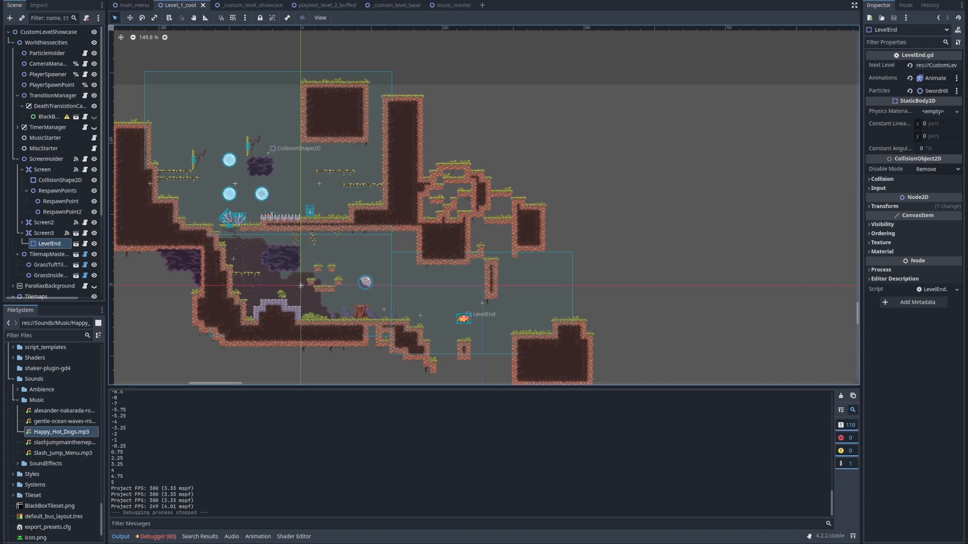
{"action": "middle_click_drag", "start_coordinate": [313, 197], "coordinate": [435, 141]}
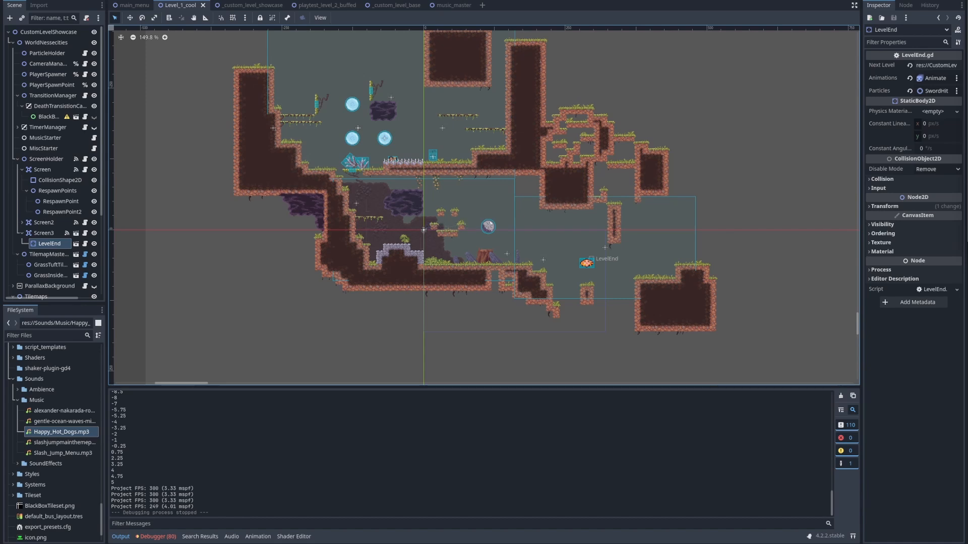
{"action": "middle_click_drag", "start_coordinate": [587, 263], "coordinate": [508, 265]}
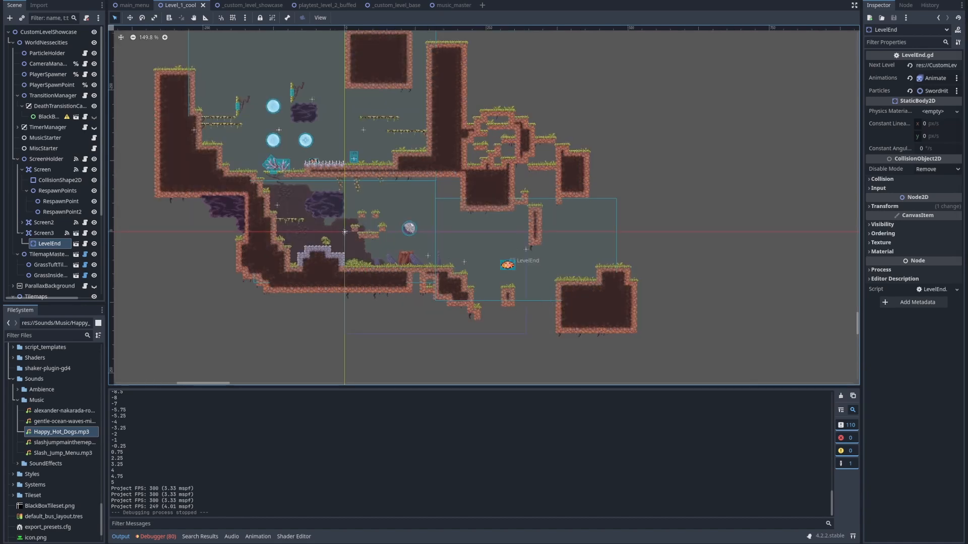
{"action": "middle_click_drag", "start_coordinate": [345, 232], "coordinate": [490, 255]}
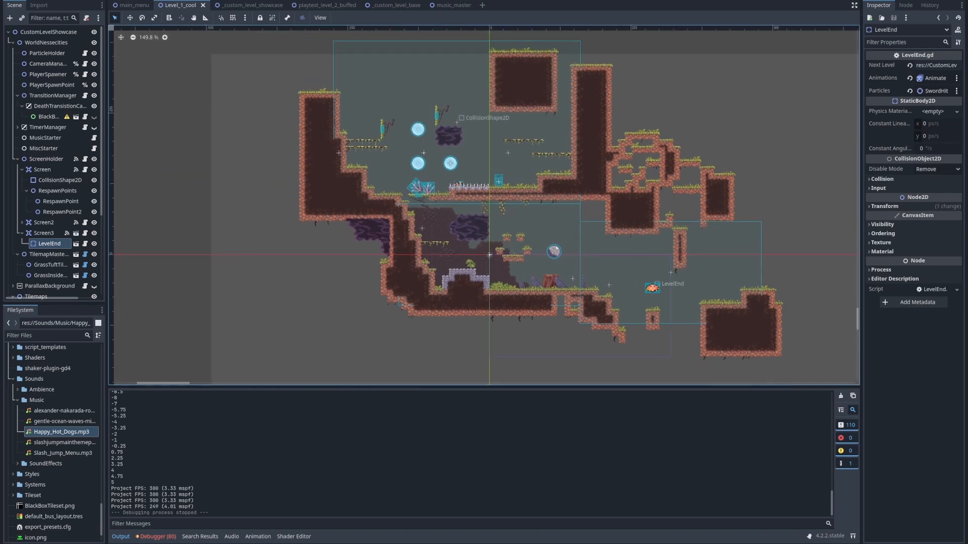
{"action": "middle_click_drag", "start_coordinate": [489, 255], "coordinate": [344, 283]}
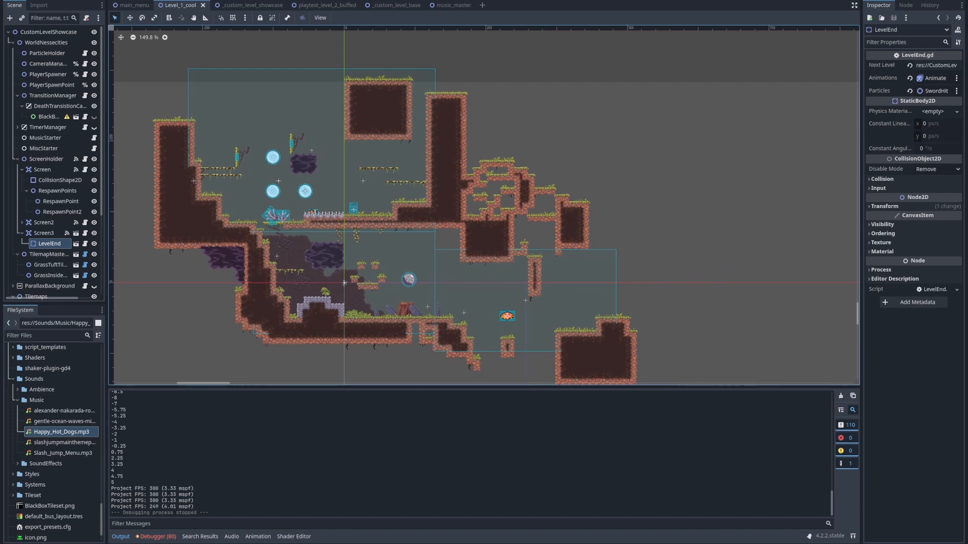
{"action": "middle_click_drag", "start_coordinate": [344, 283], "coordinate": [373, 244]}
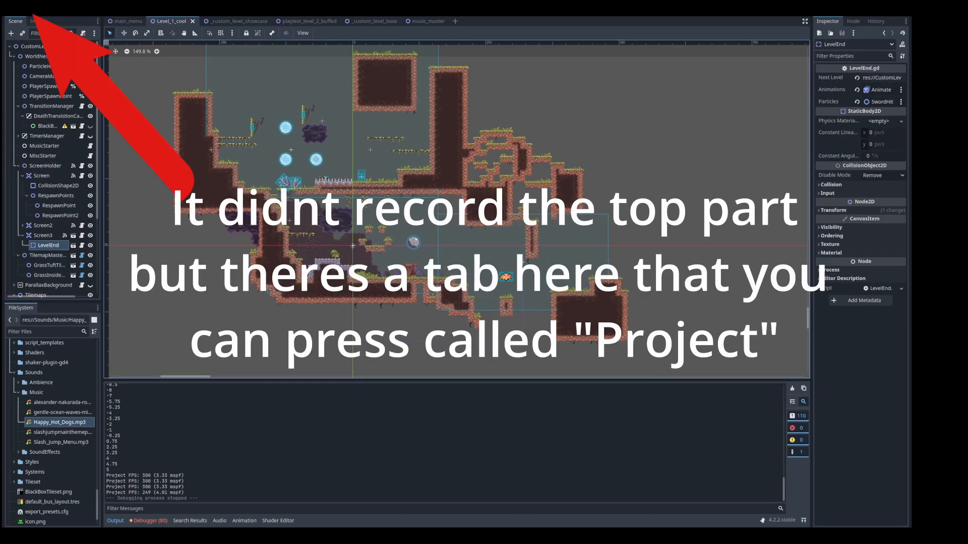
Set the project's Main Scene to main_menu.tscn from res://Scenes/UI/GameStart in the Run settings
{"action": "left_click", "coordinate": [34, 11]}
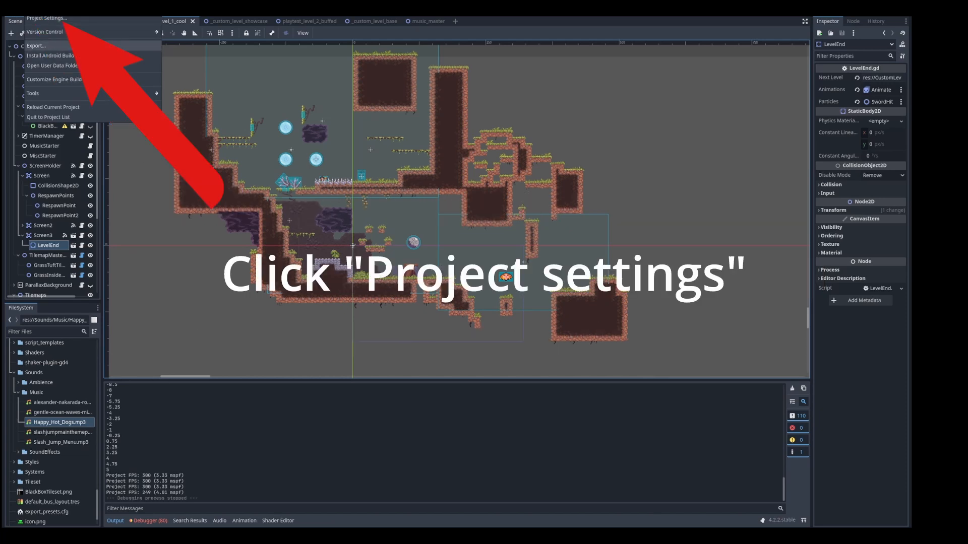
{"action": "left_click", "coordinate": [46, 18]}
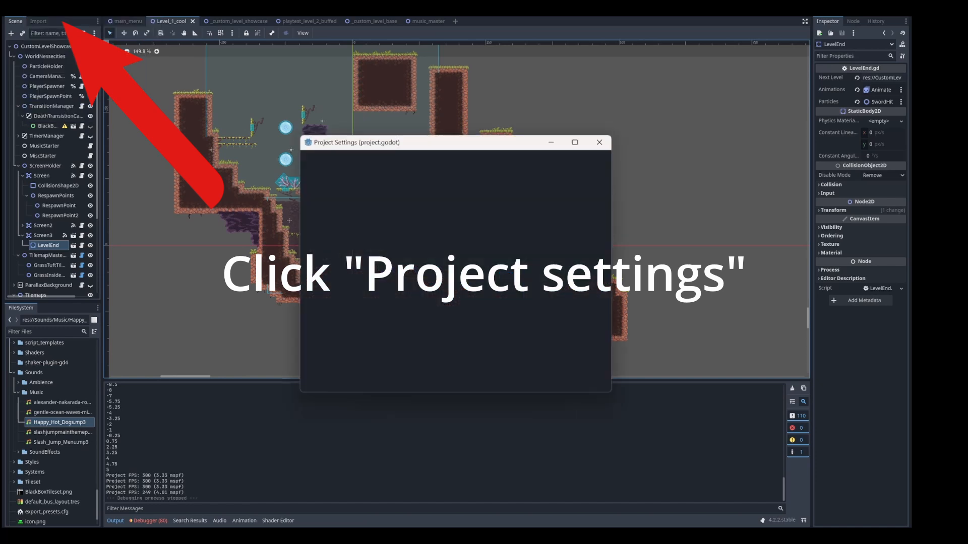
{"action": "left_click", "coordinate": [319, 202]}
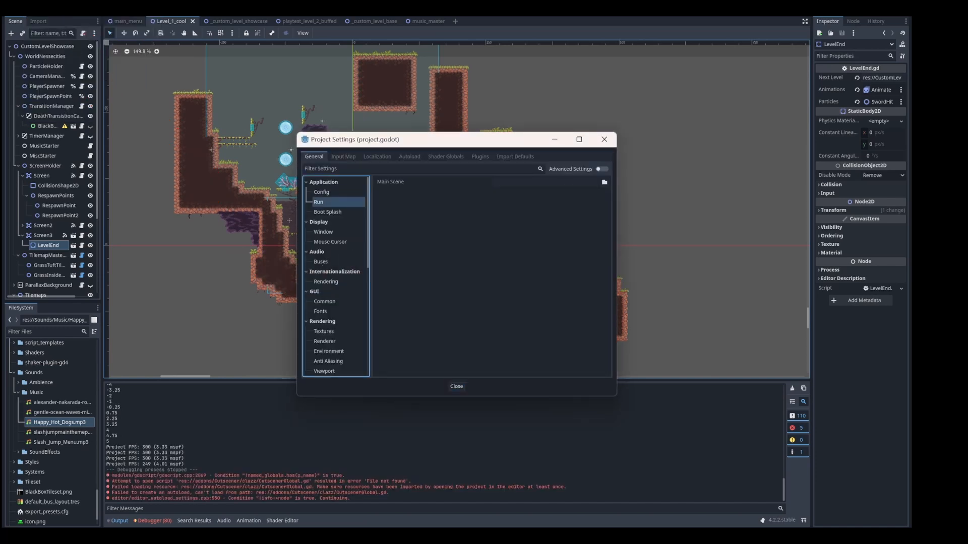
{"action": "left_click", "coordinate": [545, 182]}
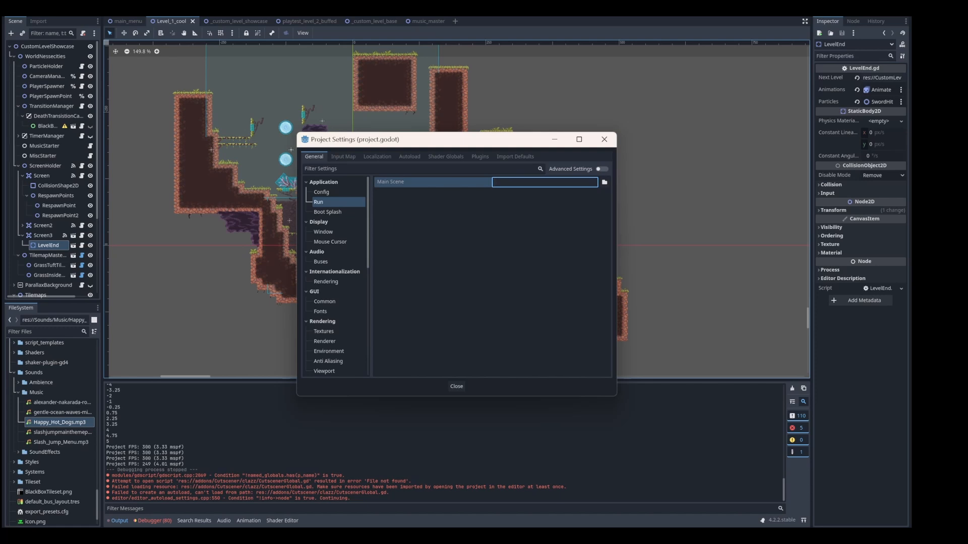
{"action": "left_click", "coordinate": [604, 182]}
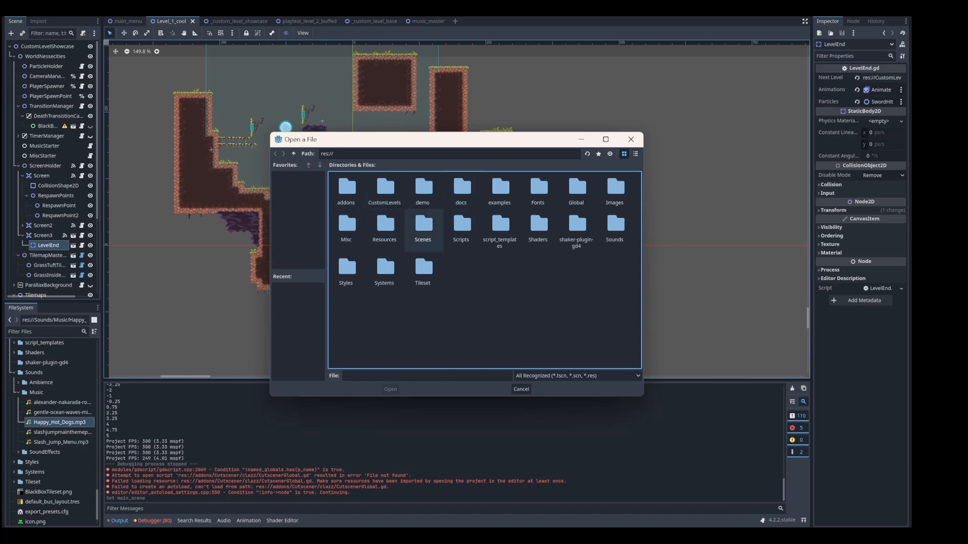
{"action": "double_click", "coordinate": [424, 226]}
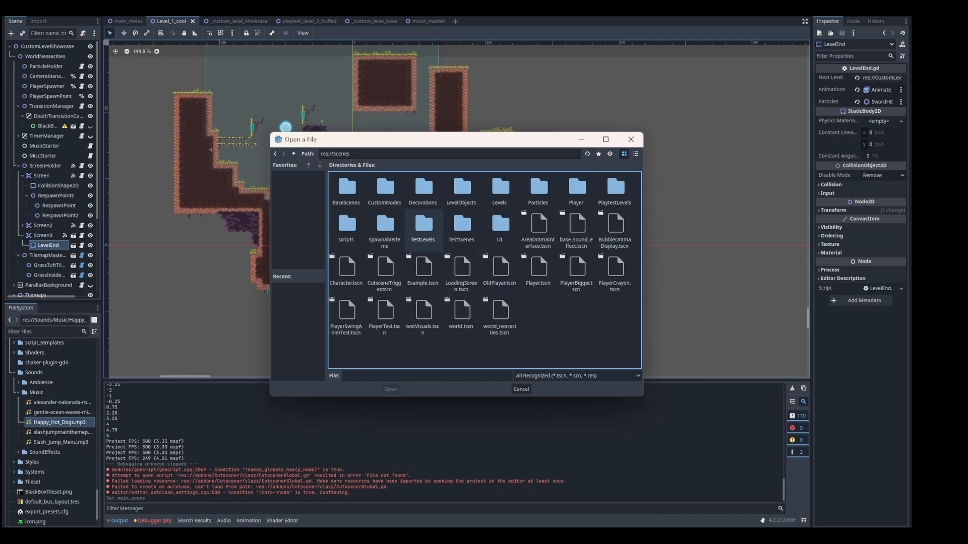
{"action": "double_click", "coordinate": [501, 227]}
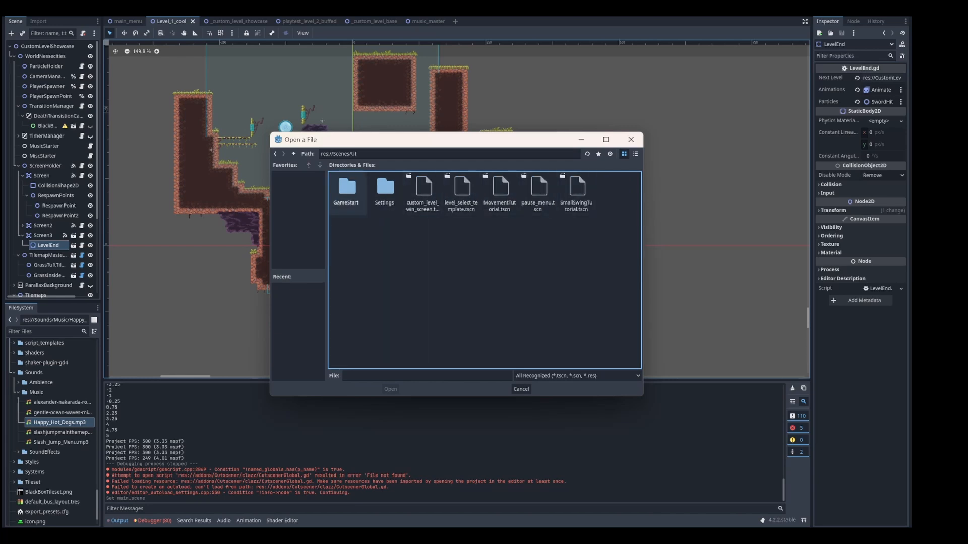
{"action": "double_click", "coordinate": [347, 191]}
{"action": "left_click", "coordinate": [385, 194]}
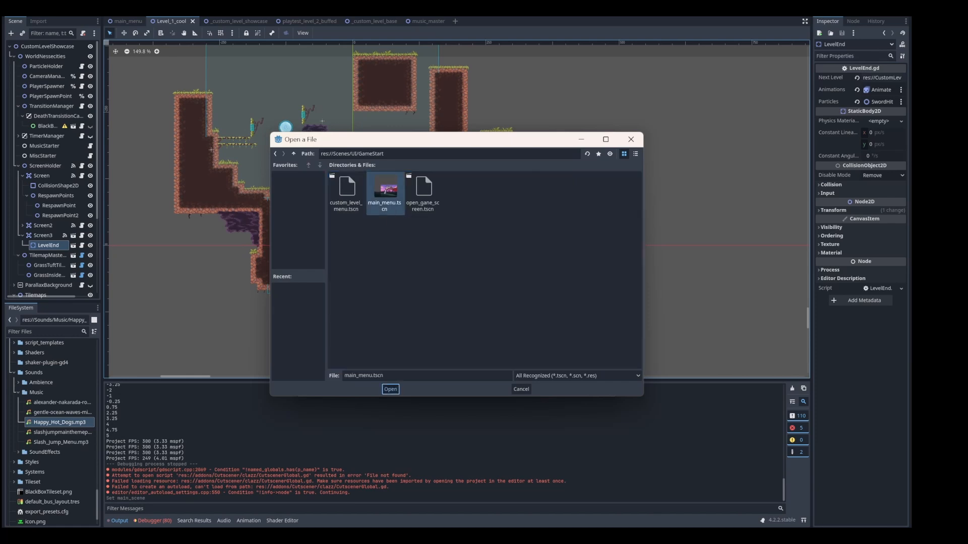
{"action": "left_click", "coordinate": [391, 389]}
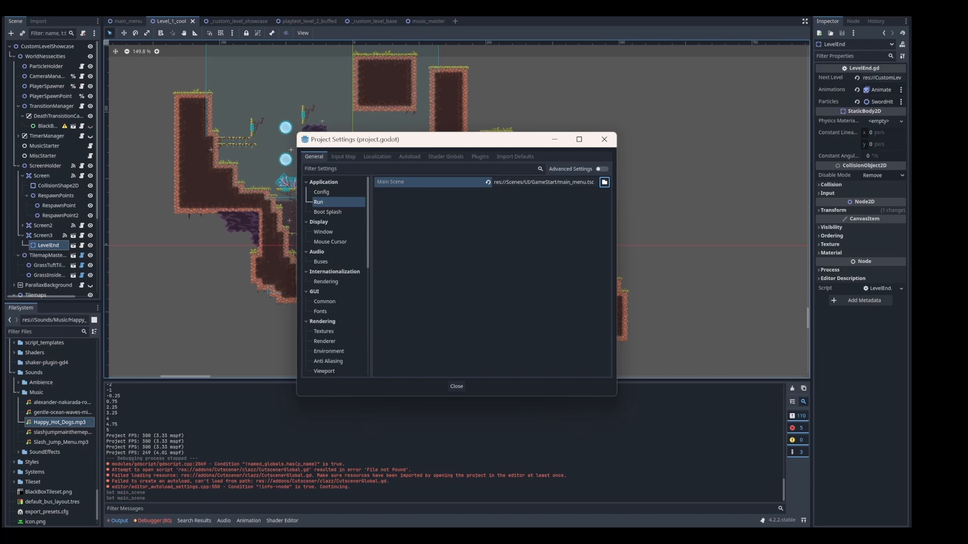
{"action": "left_click", "coordinate": [456, 387]}
Open the project export, check the existing Windows and macOS presets, and add a new Windows Desktop preset
{"action": "left_click", "coordinate": [36, 8]}
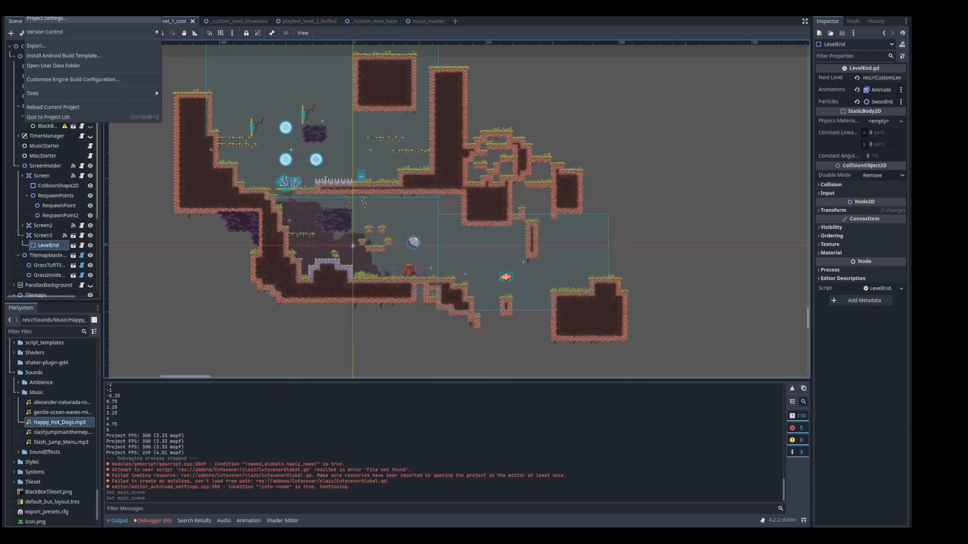
{"action": "left_click", "coordinate": [37, 45]}
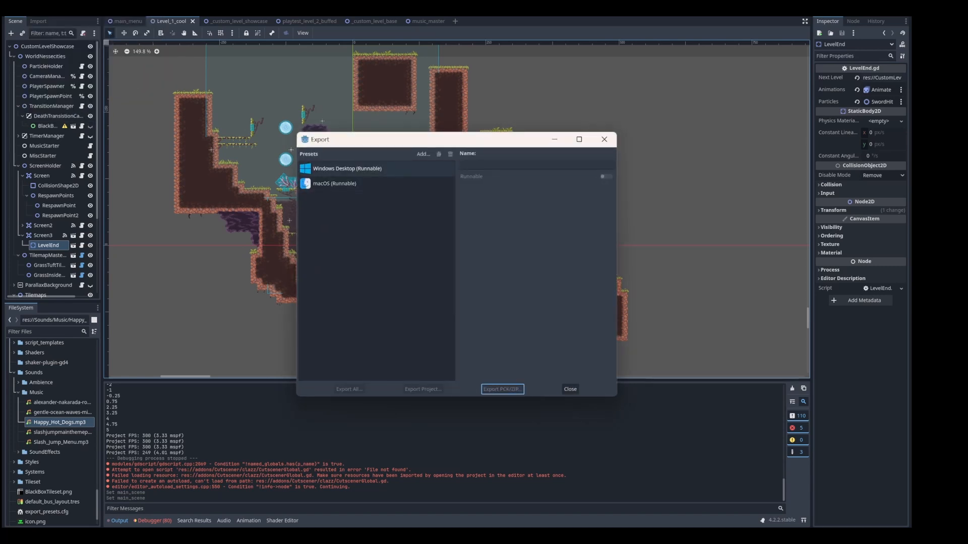
{"action": "left_click", "coordinate": [373, 169]}
{"action": "left_click", "coordinate": [373, 183]}
{"action": "left_click", "coordinate": [373, 169]}
{"action": "left_click", "coordinate": [373, 183]}
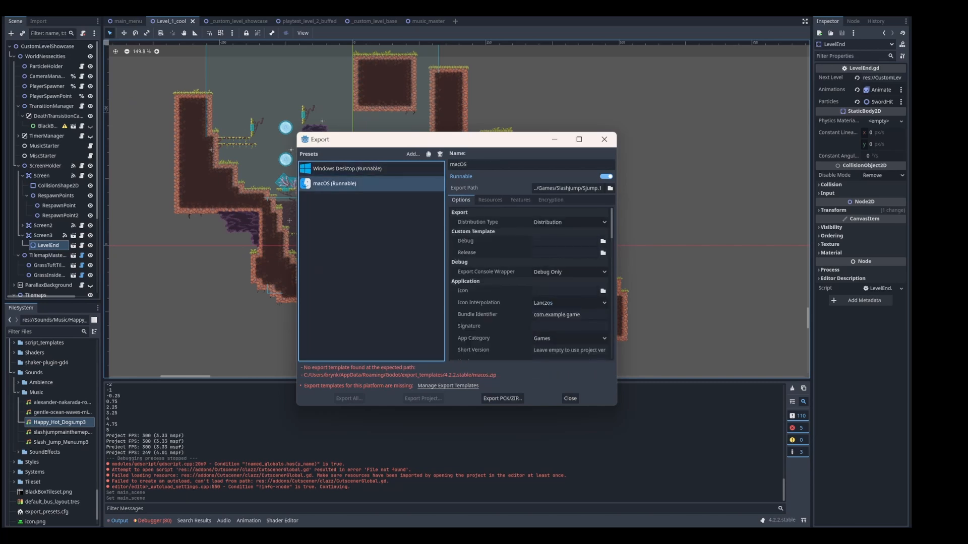
{"action": "left_click", "coordinate": [413, 154]}
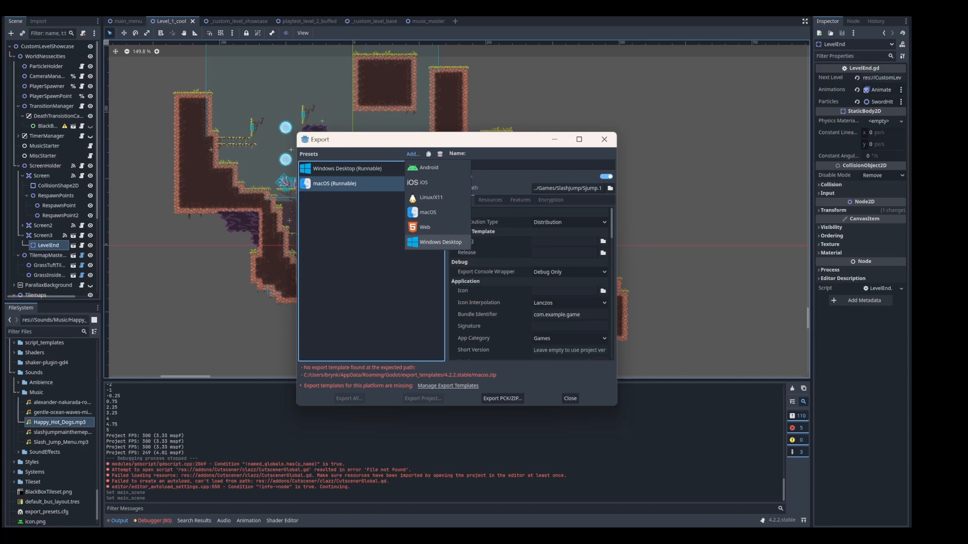
{"action": "left_click", "coordinate": [440, 242]}
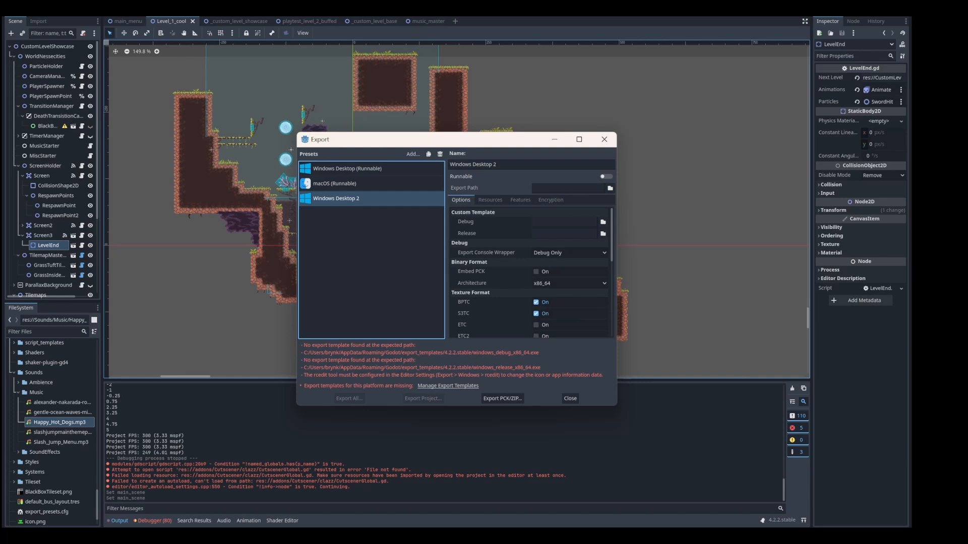
Create a SlashJumpCustomLevel folder on the Desktop and set the new Windows preset's export path inside it
{"action": "left_click", "coordinate": [567, 188]}
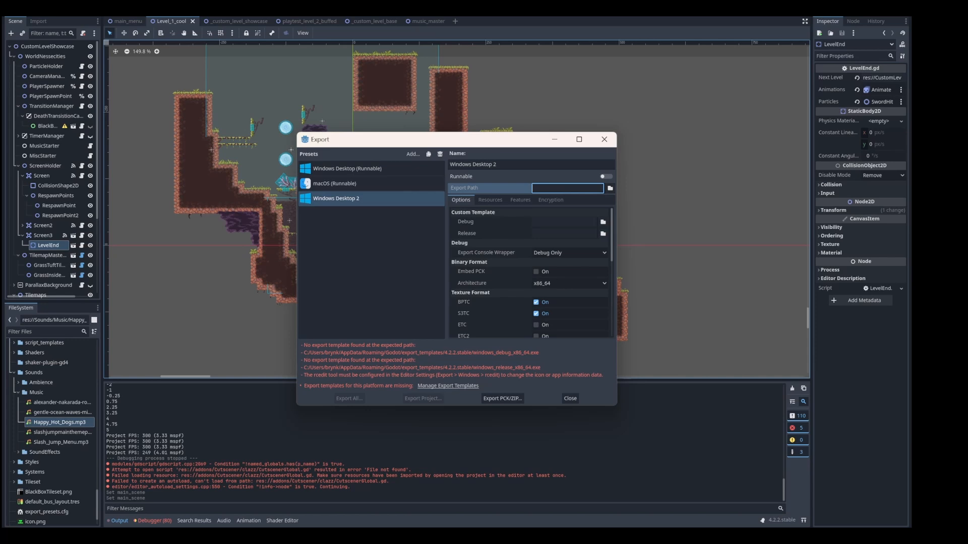
{"action": "left_click", "coordinate": [610, 188]}
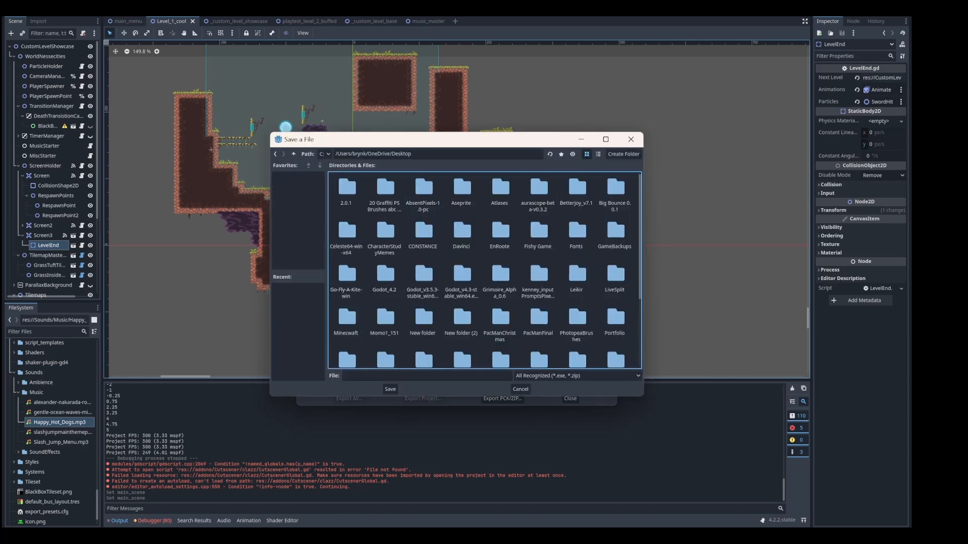
{"action": "left_click", "coordinate": [624, 153]}
{"action": "type", "text": "S"}
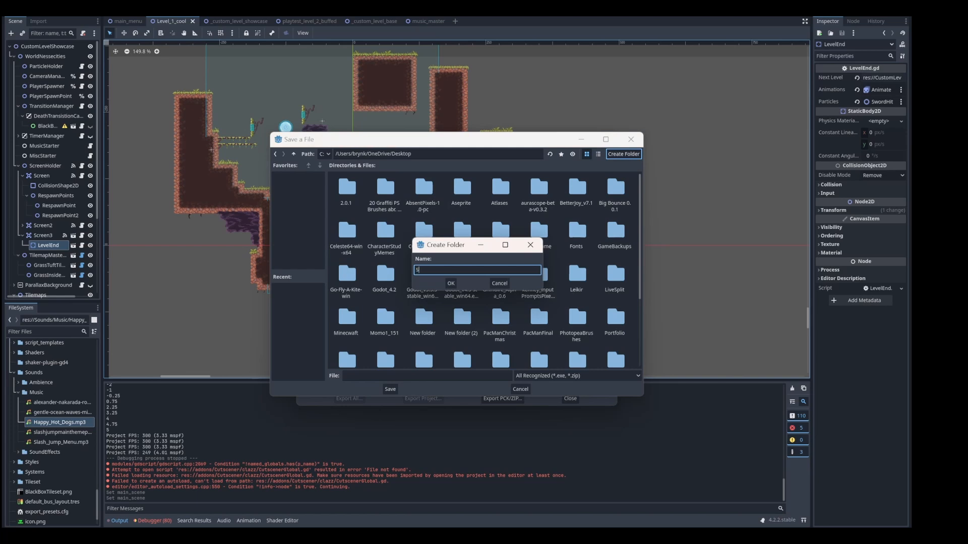
{"action": "type", "text": "lashJumpCustomLevel"}
{"action": "left_click", "coordinate": [451, 283]}
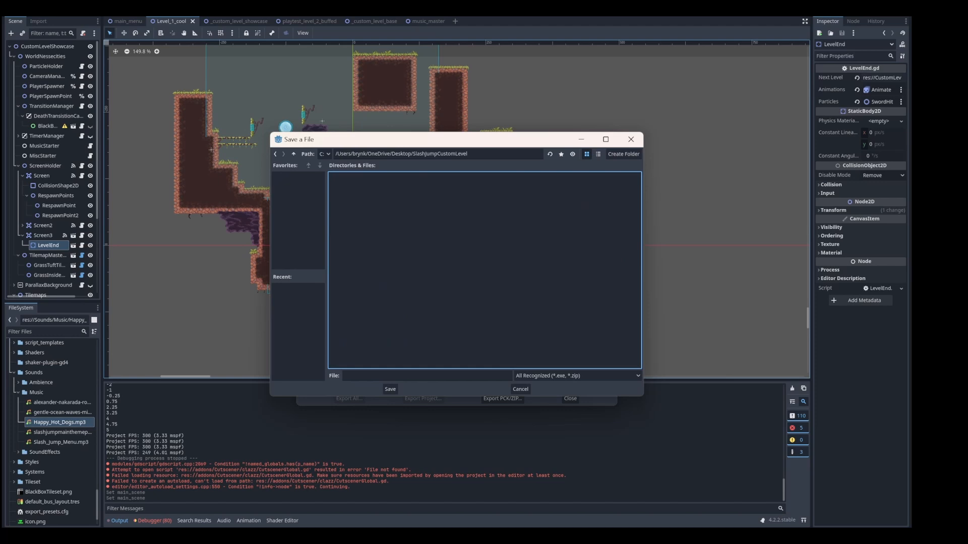
{"action": "left_click", "coordinate": [427, 376]}
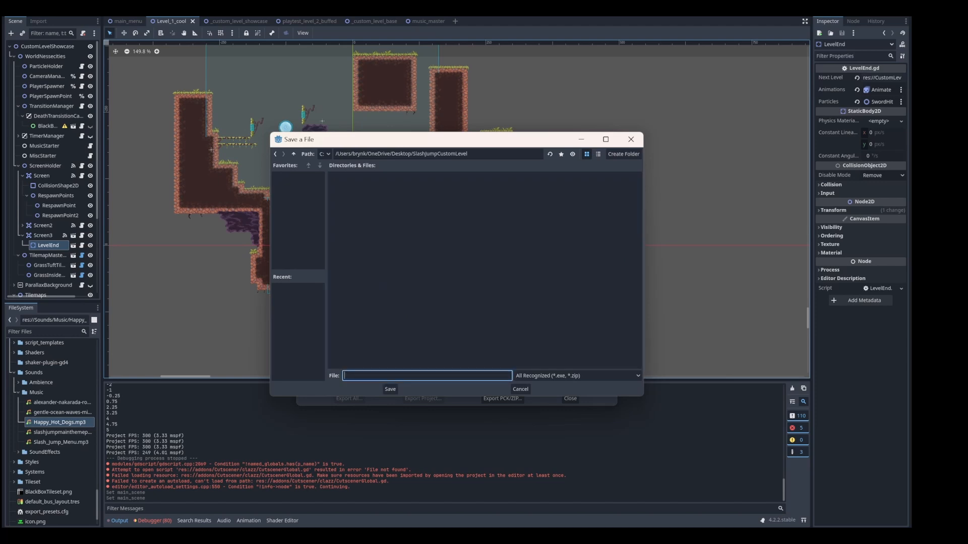
{"action": "key", "text": "ctrl+v"}
{"action": "left_click", "coordinate": [390, 389]}
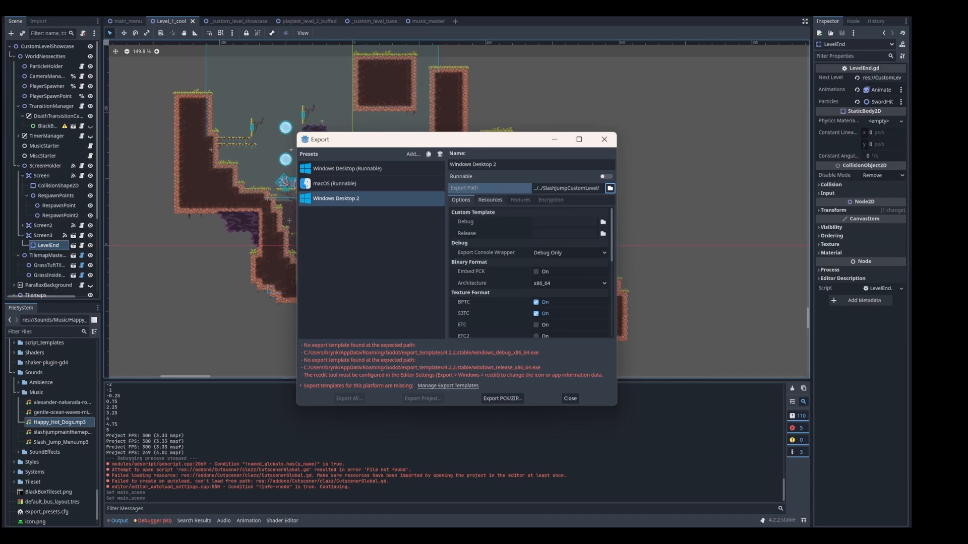
Look through the preset's resources, features and encryption settings, and check the download option in the Export Template Manager
{"action": "left_click", "coordinate": [490, 200]}
{"action": "left_click", "coordinate": [520, 200]}
{"action": "left_click", "coordinate": [550, 200]}
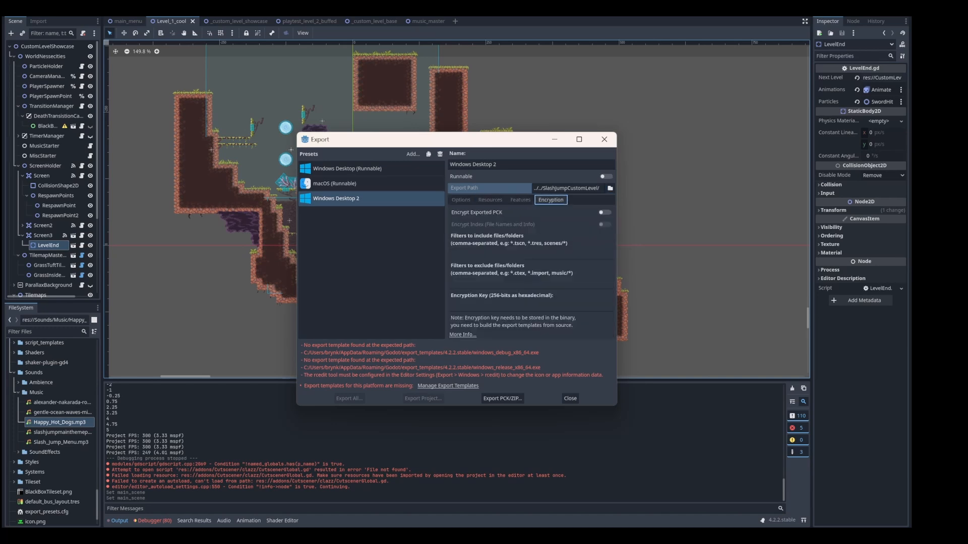
{"action": "left_click", "coordinate": [461, 201]}
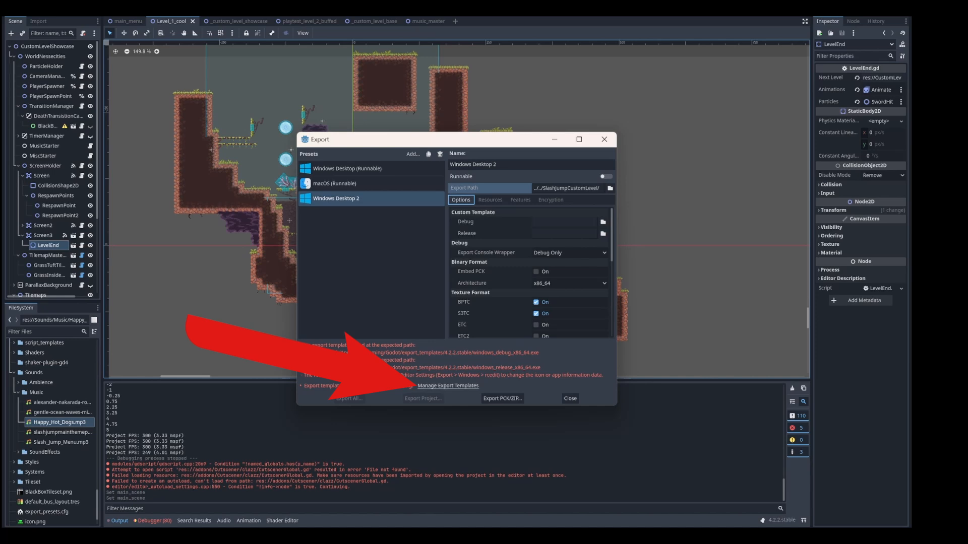
{"action": "left_click", "coordinate": [448, 386]}
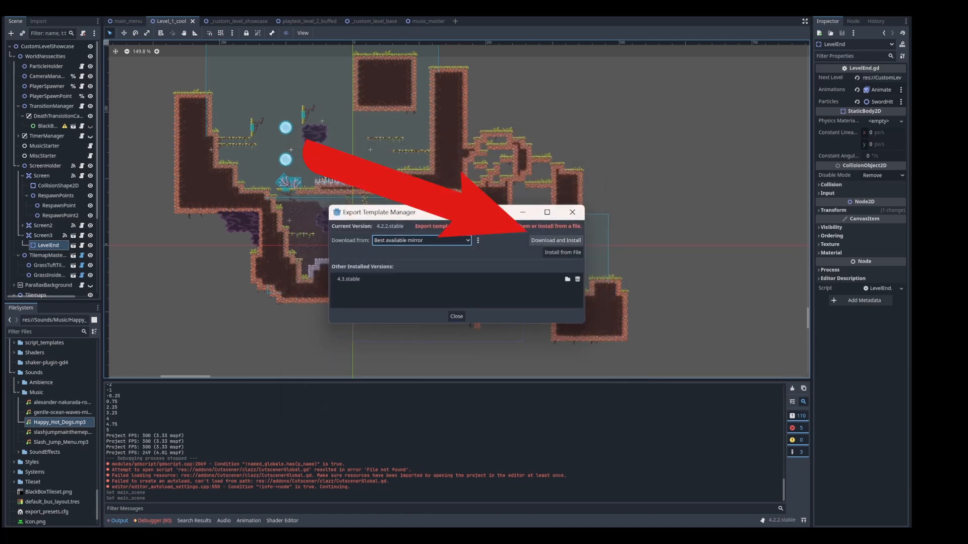
{"action": "left_click", "coordinate": [556, 240]}
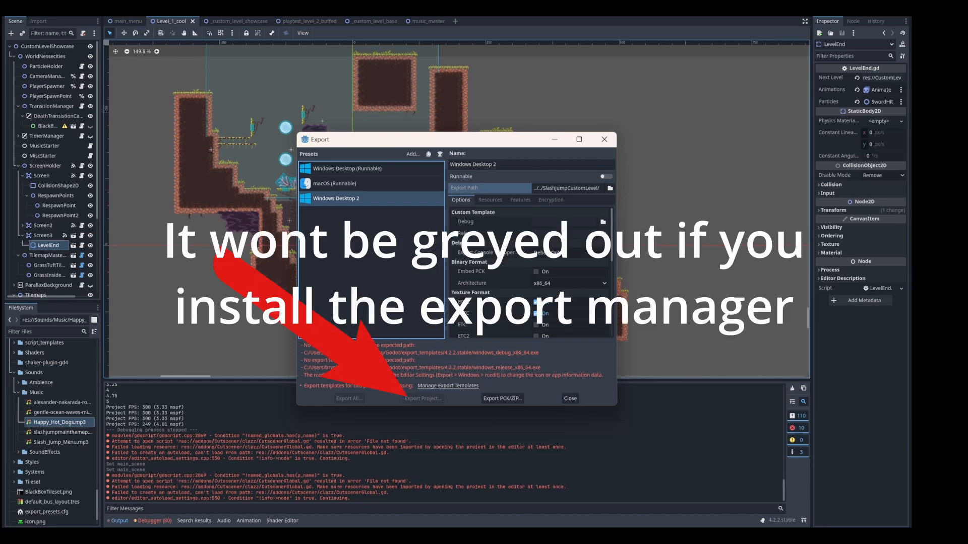
Export the project as a PCK/ZIP file named SlashJumpBrynMan into the SlashJumpCustomLevel folder with Export With Debug turned off
{"action": "left_click", "coordinate": [502, 398]}
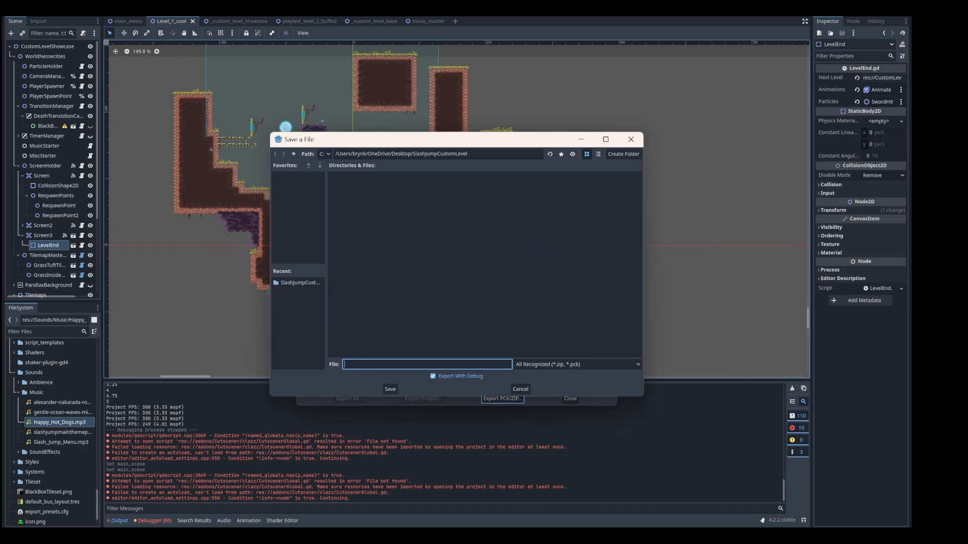
{"action": "type", "text": "SlashJumpBryn"}
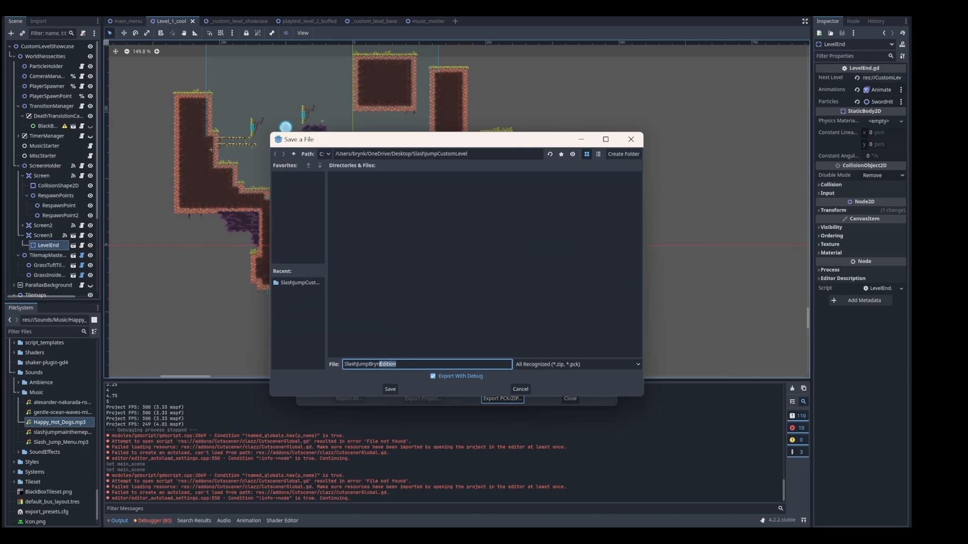
{"action": "type", "text": "Man"}
{"action": "left_click", "coordinate": [433, 376]}
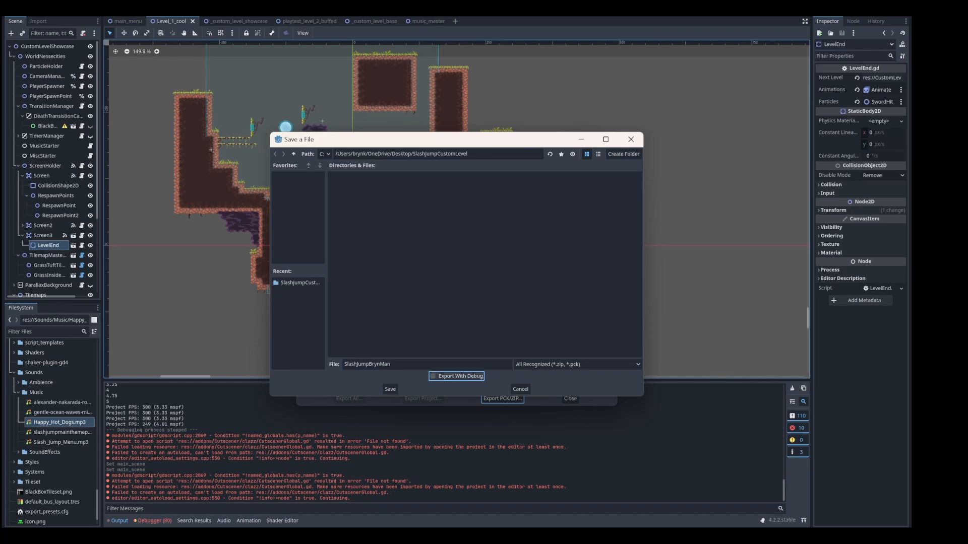
{"action": "left_click", "coordinate": [390, 389]}
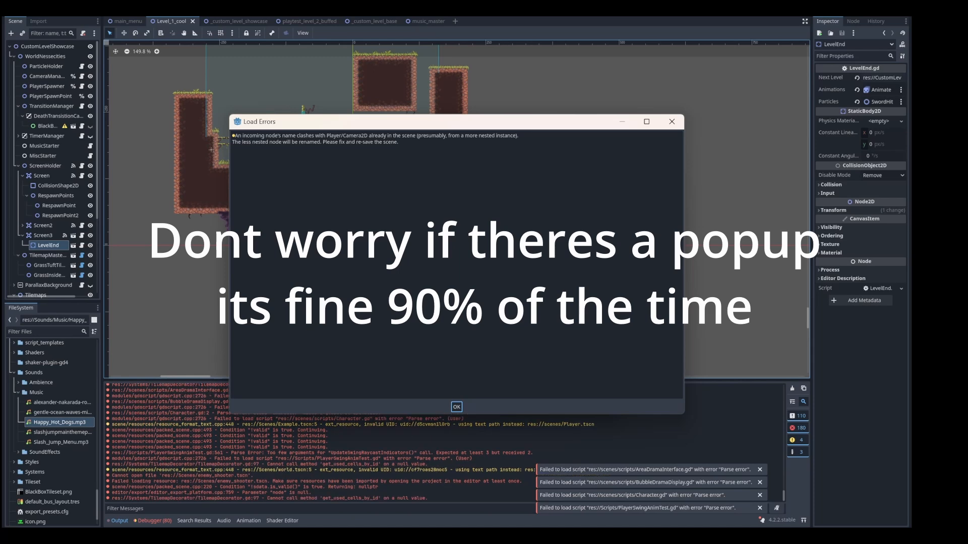
{"action": "key", "text": "Return"}
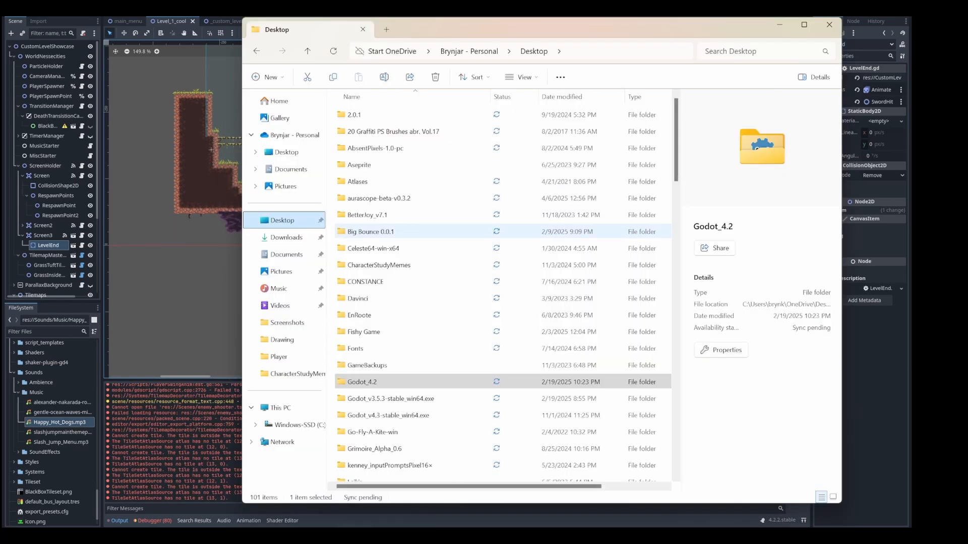
Switch to File Explorer, open the exported SlashJumpBrynMan archive in the SlashJumpCustomLevel folder, and look over its contents
{"action": "scroll", "coordinate": [453, 302], "scroll_direction": "down", "scroll_amount": 5}
{"action": "key", "text": "Return"}
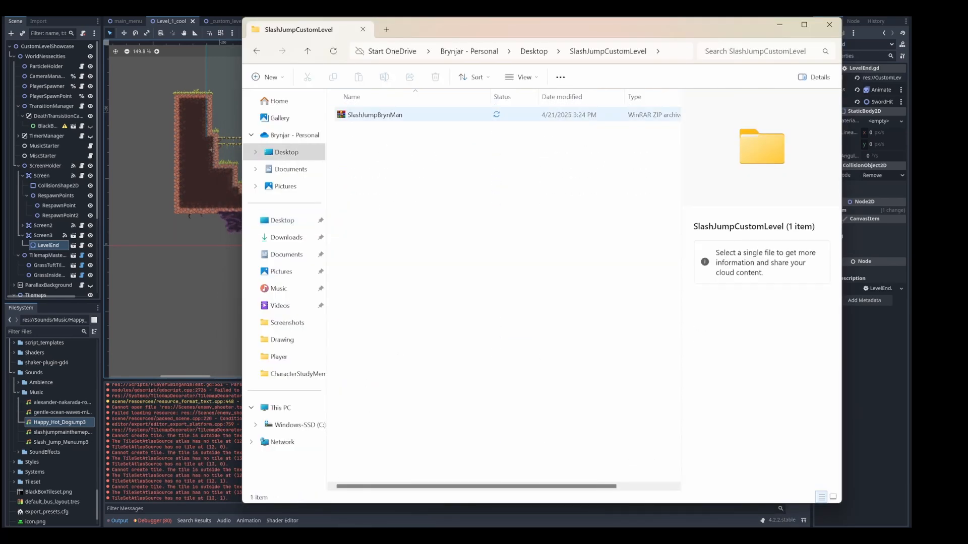
{"action": "double_click", "coordinate": [376, 115]}
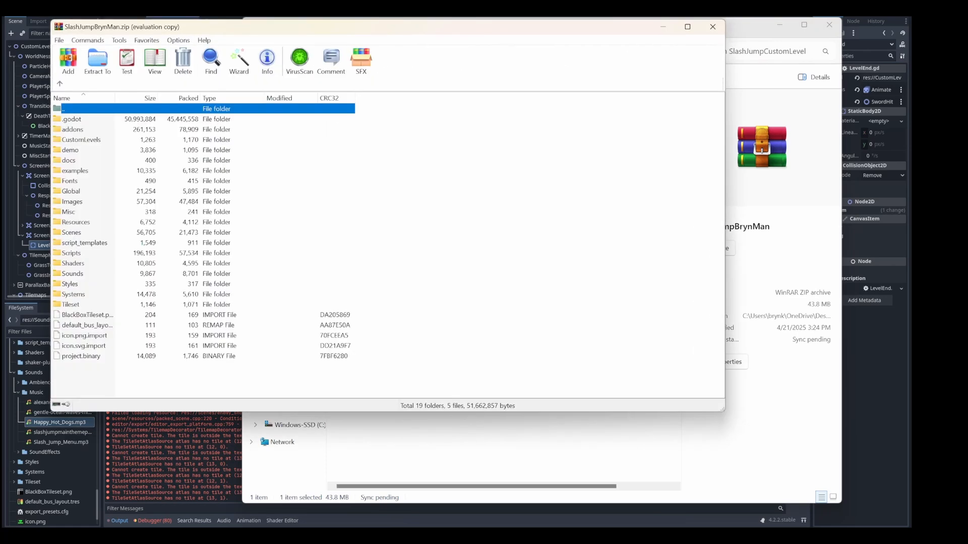
{"action": "left_click", "coordinate": [202, 242]}
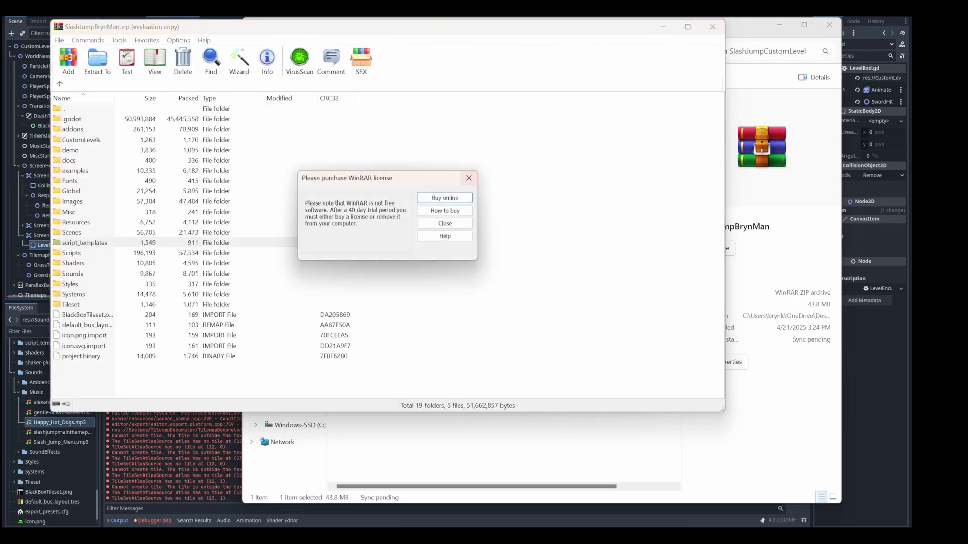
{"action": "left_click", "coordinate": [469, 178]}
{"action": "left_click", "coordinate": [201, 109]}
{"action": "left_click", "coordinate": [202, 129]}
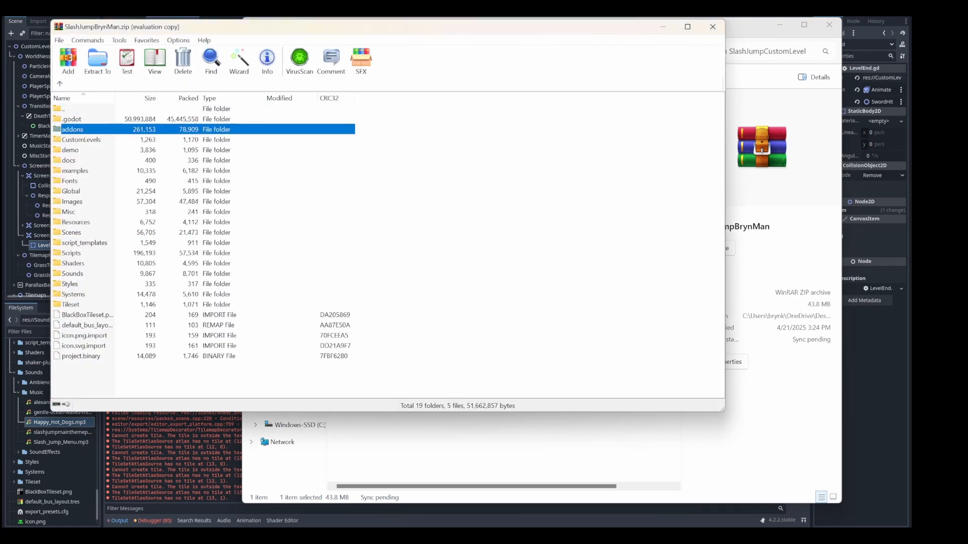
{"action": "left_click", "coordinate": [201, 191]}
{"action": "left_click", "coordinate": [202, 274]}
{"action": "left_click", "coordinate": [201, 181]}
{"action": "left_click", "coordinate": [201, 119]}
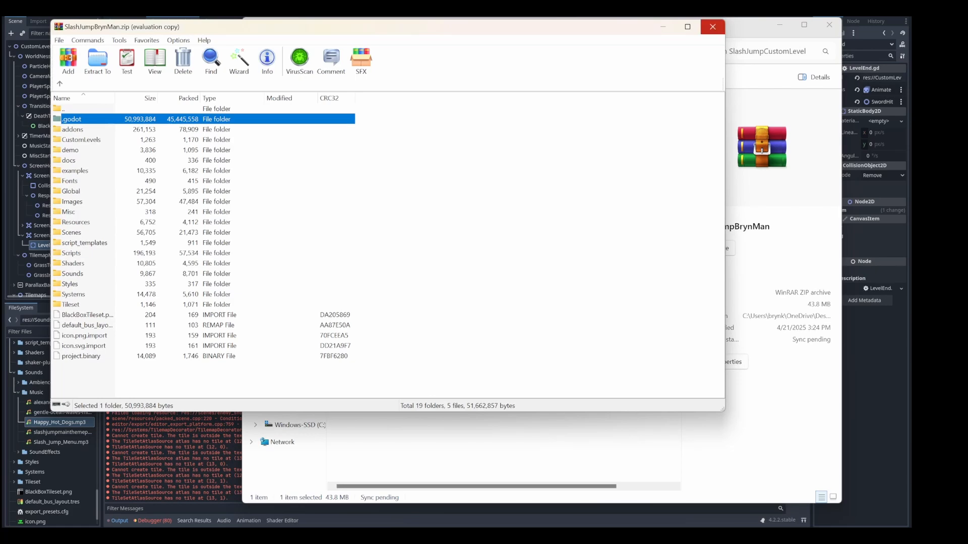
{"action": "left_click", "coordinate": [713, 26]}
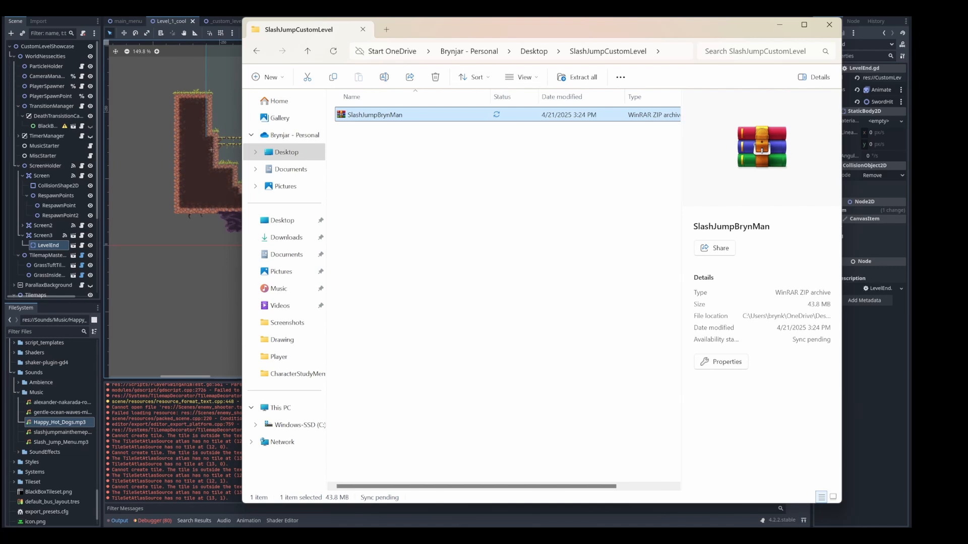
Return to Godot, close the Export window, and show the whole Level_1_cool layout
{"action": "left_click", "coordinate": [453, 171]}
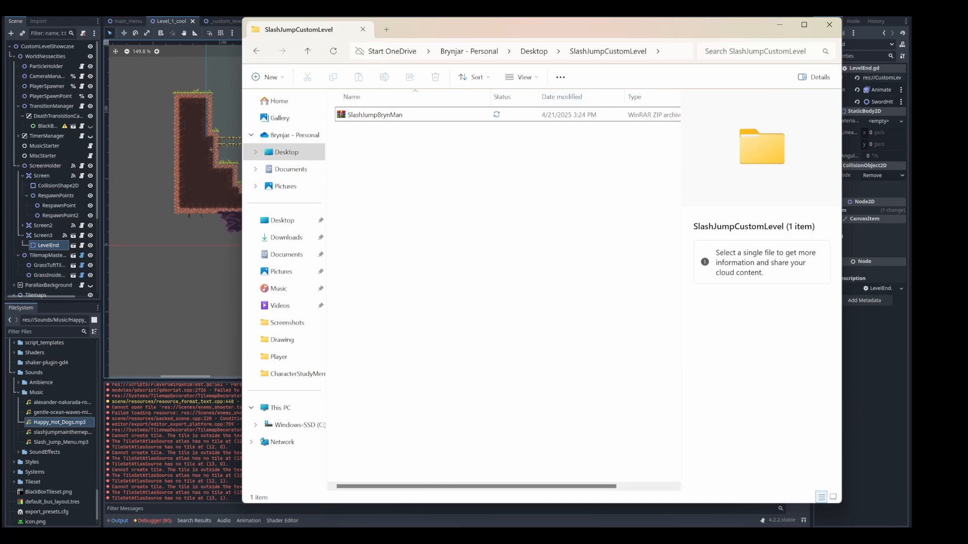
{"action": "left_click", "coordinate": [779, 25]}
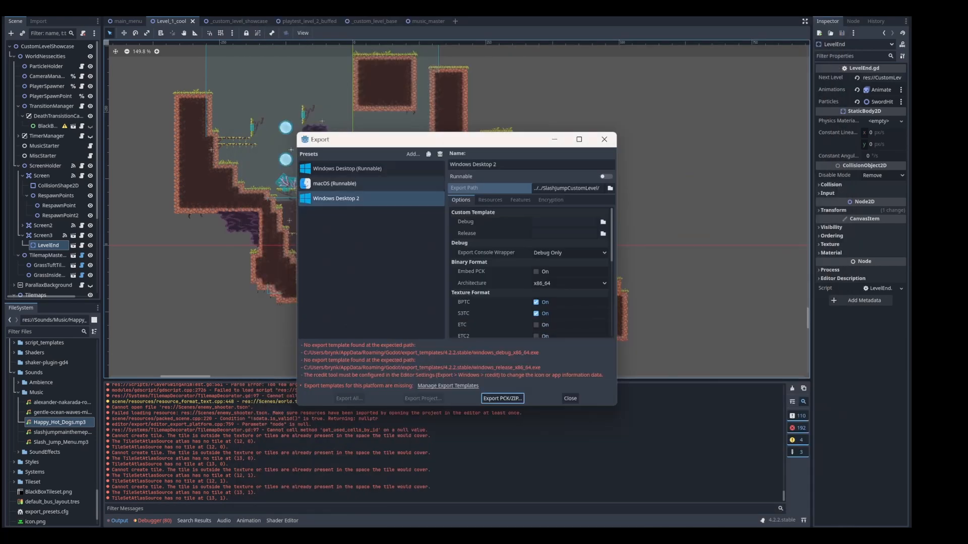
{"action": "left_click", "coordinate": [570, 398]}
{"action": "middle_click_drag", "start_coordinate": [389, 224], "coordinate": [472, 246]}
{"action": "scroll", "coordinate": [492, 205], "scroll_direction": "down", "scroll_amount": 4}
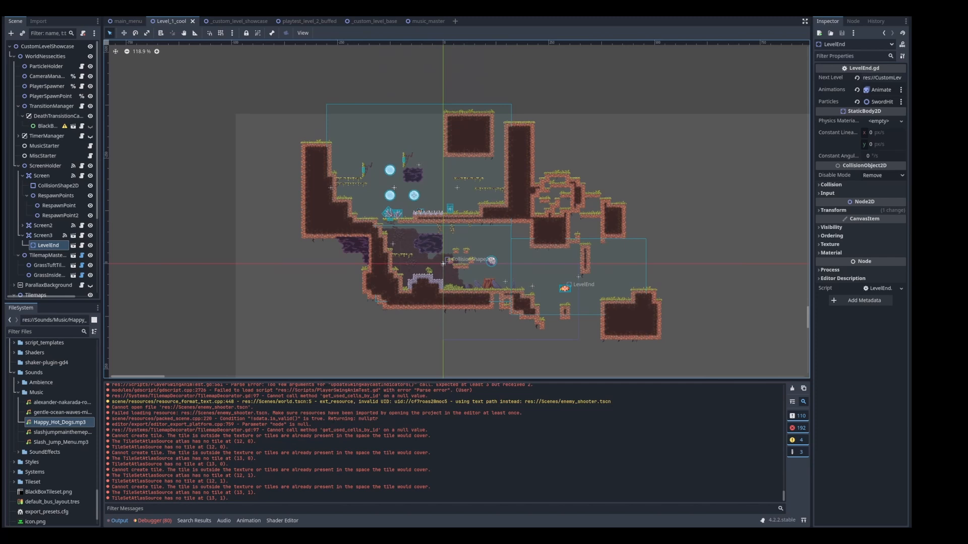